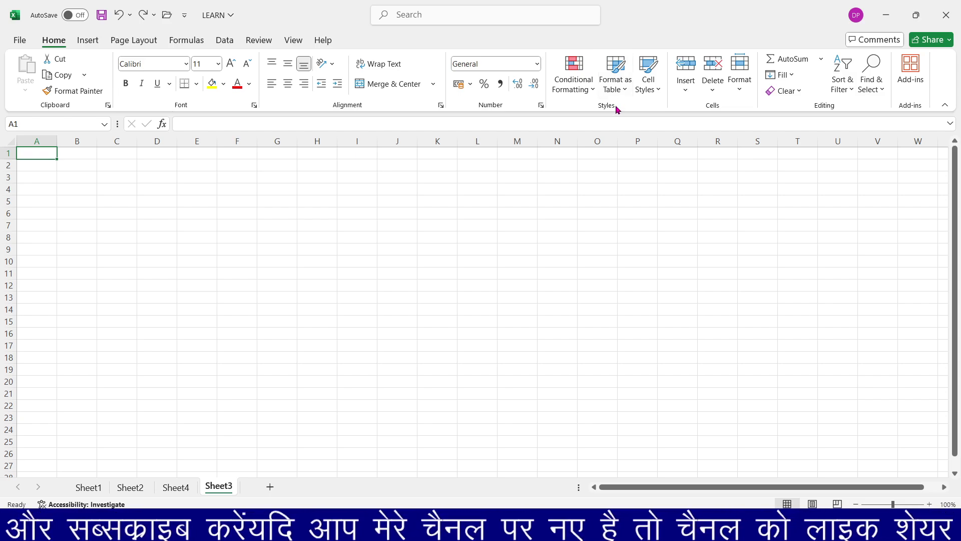
click(578, 87)
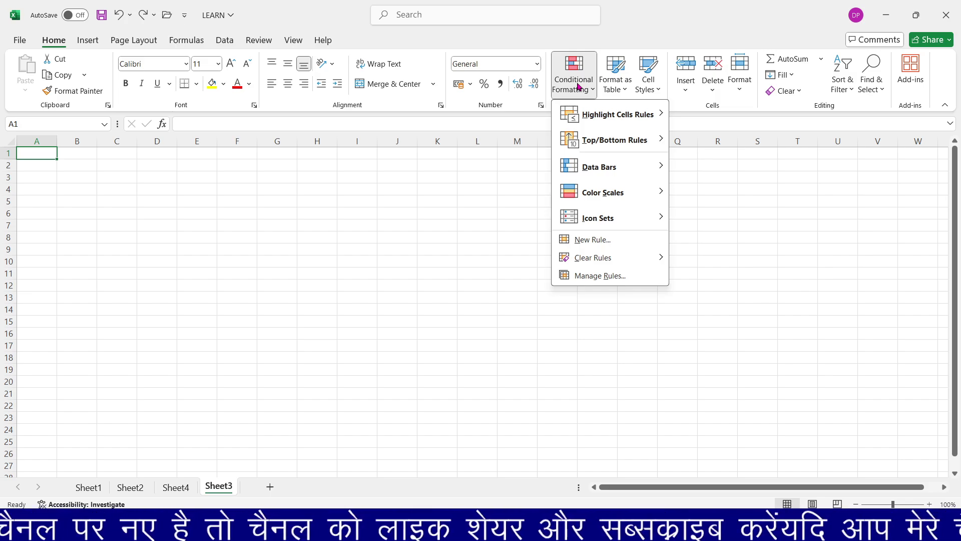
mouse_move(637, 118)
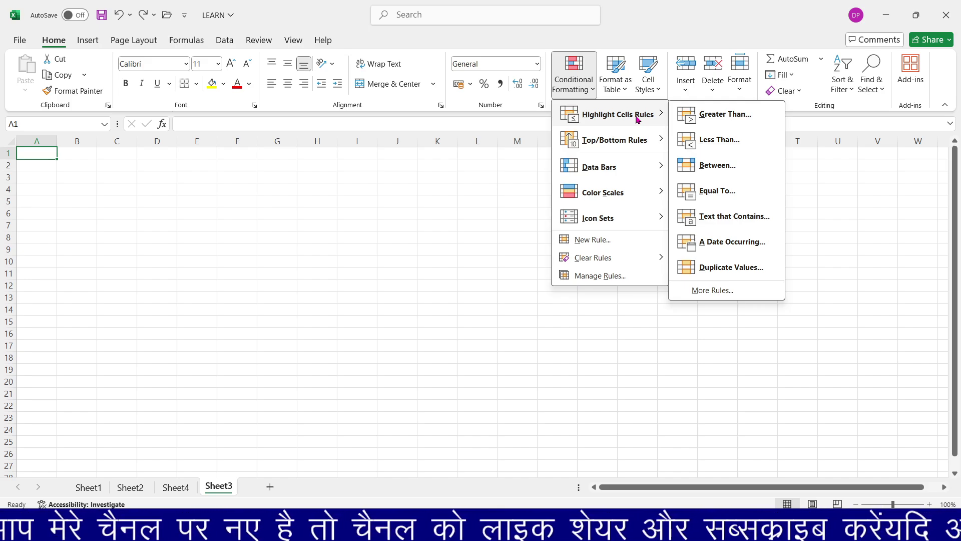
mouse_move(638, 141)
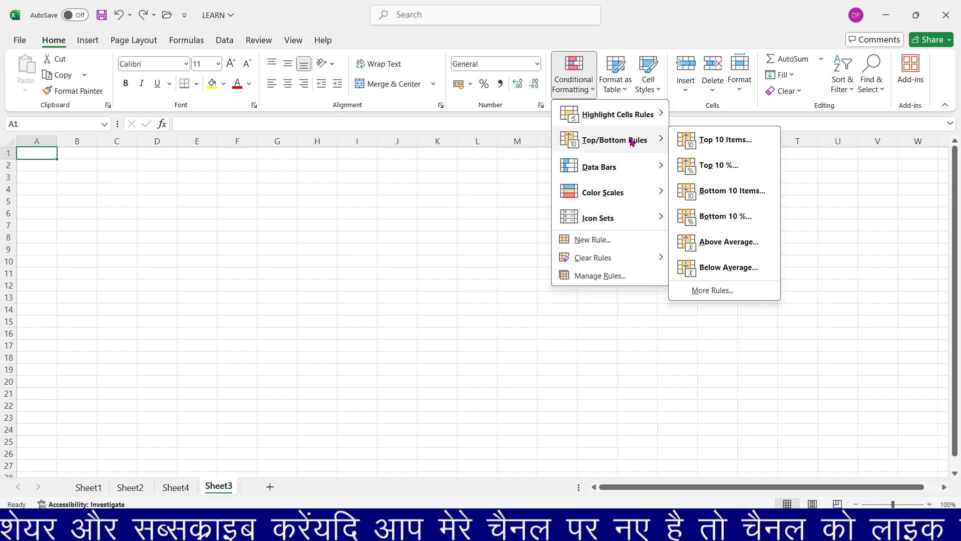
mouse_move(616, 165)
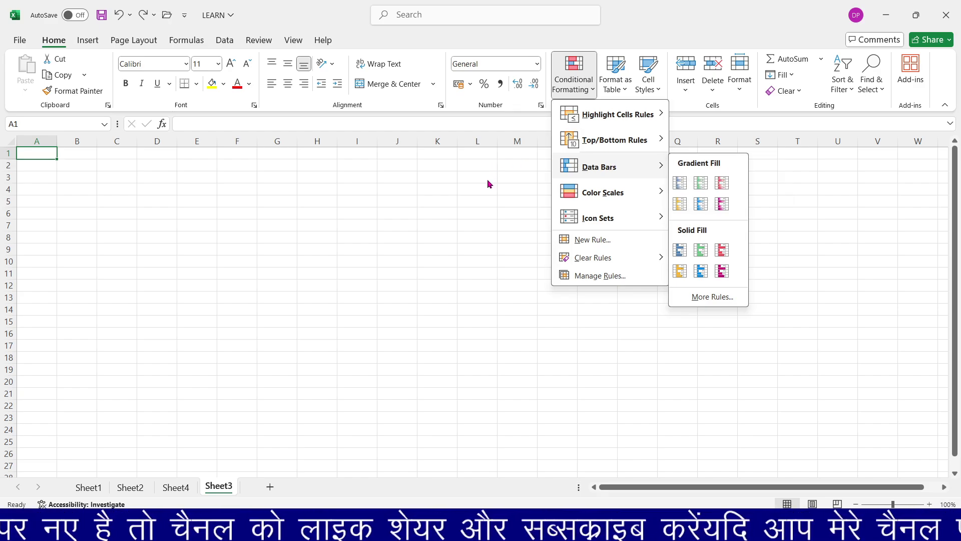
mouse_move(601, 136)
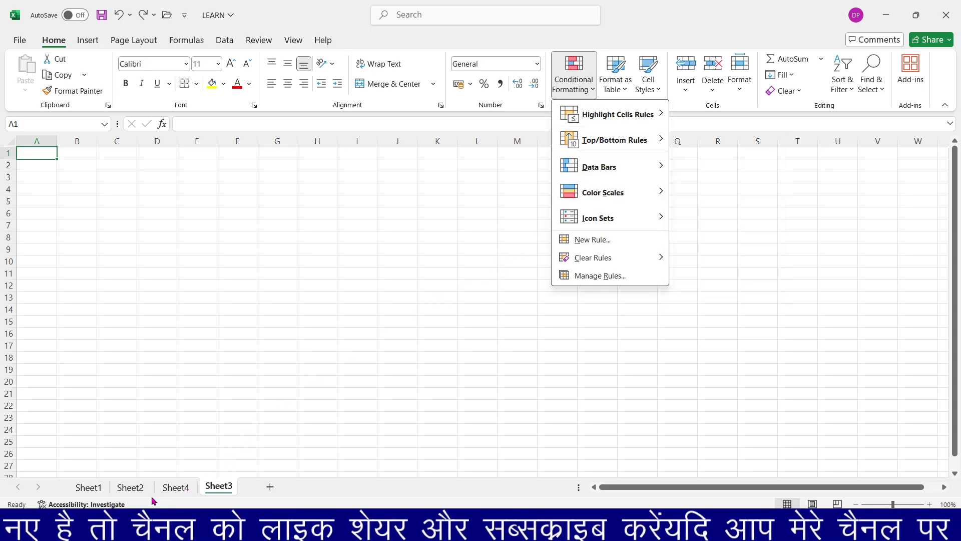
Look over the tables on Sheet4 and Sheet2, and open Sheet1 with the salary table
click(184, 492)
click(183, 491)
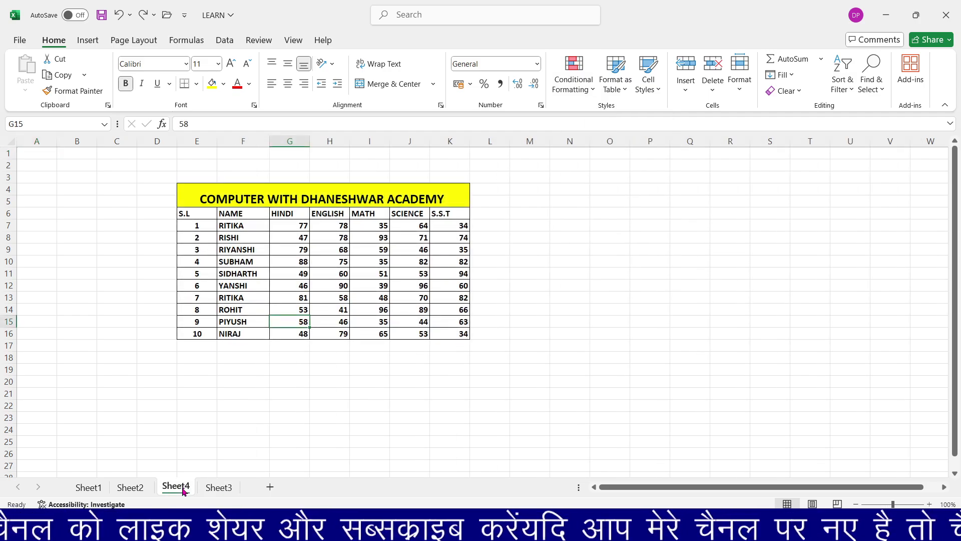
click(128, 488)
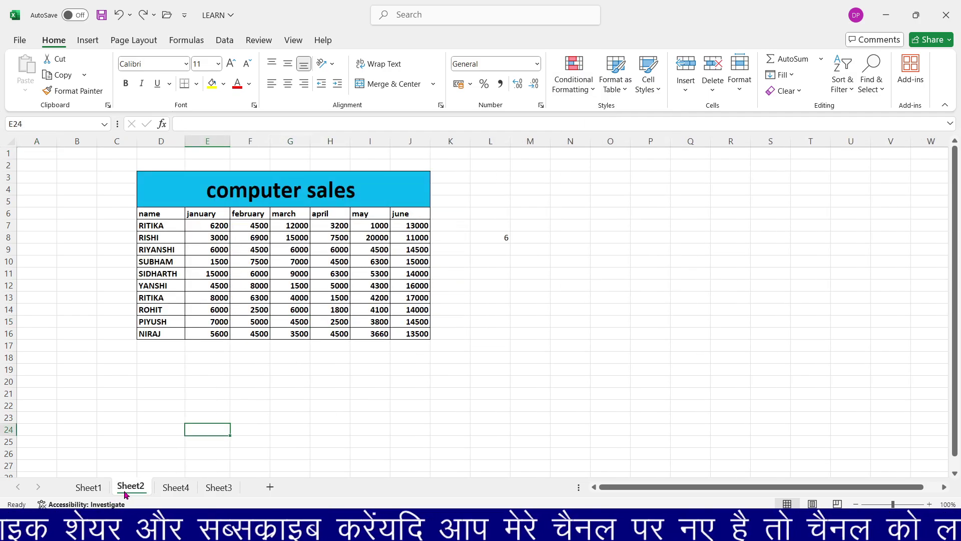
click(97, 492)
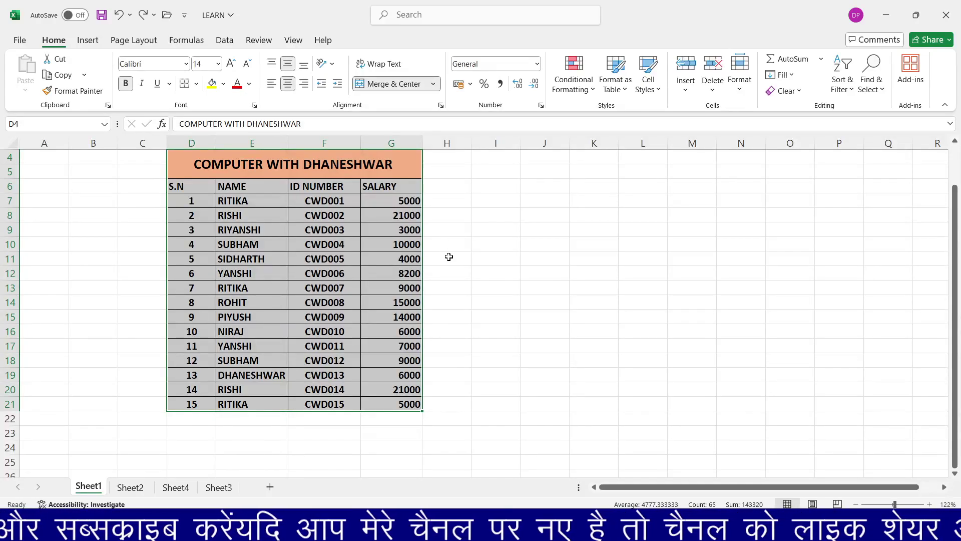
scroll(464, 303, up, 1)
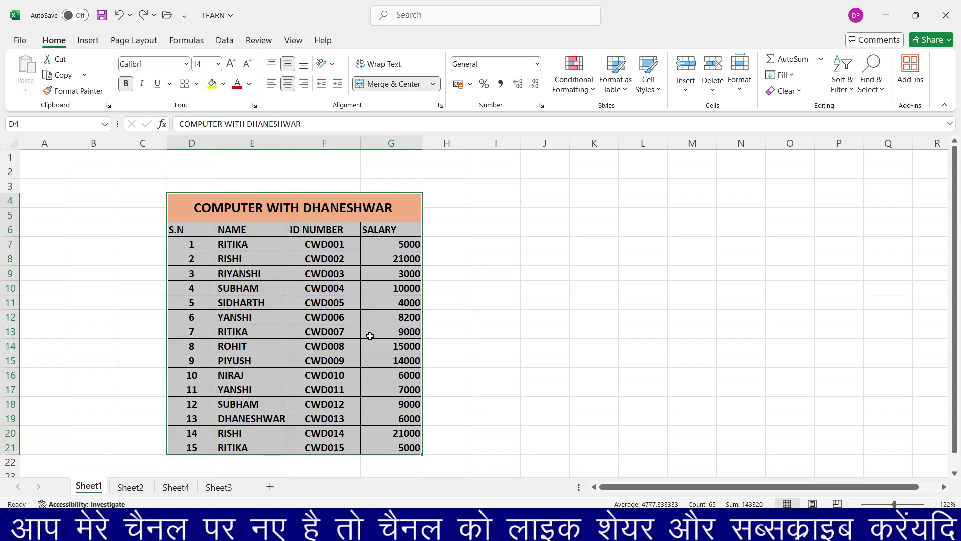
scroll(370, 336, down, 1)
scroll(370, 336, up, 1)
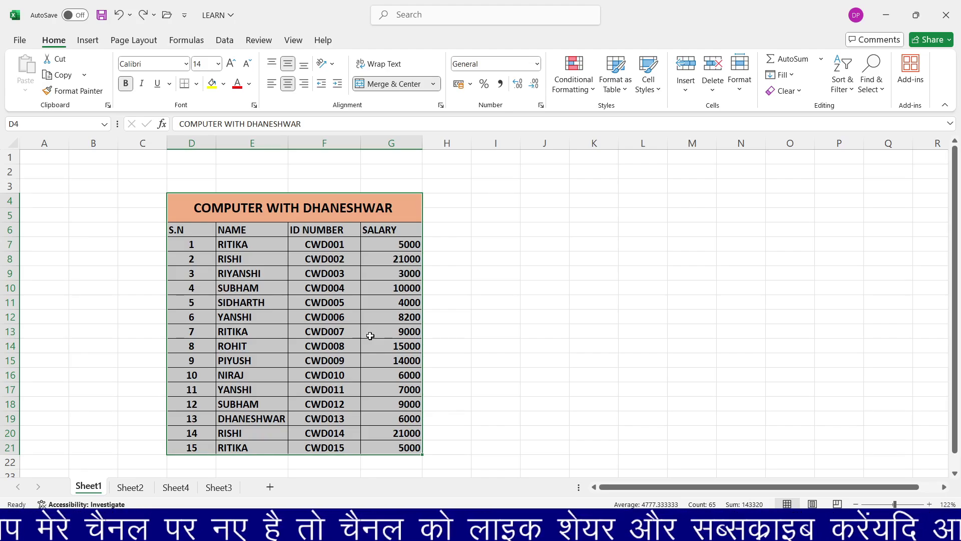
click(587, 95)
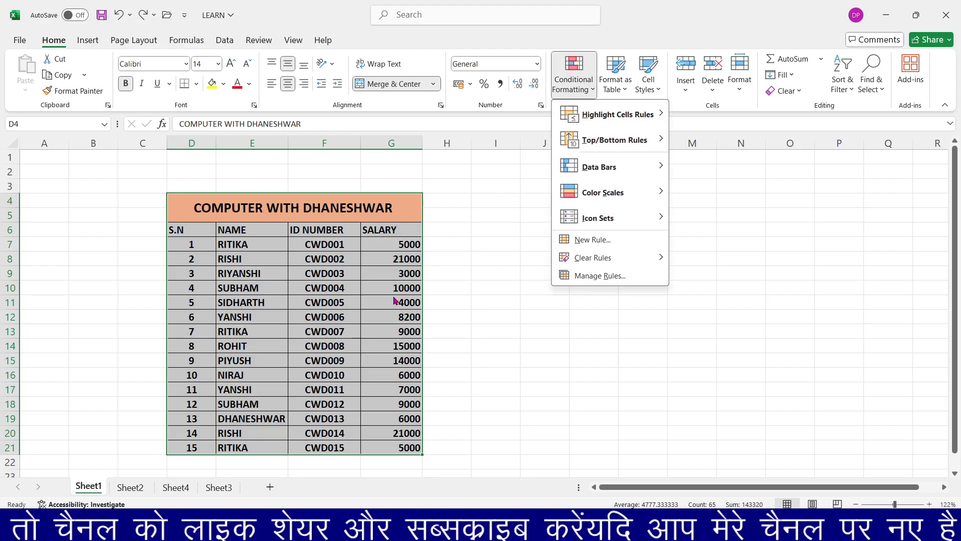
scroll(356, 281, down, 1)
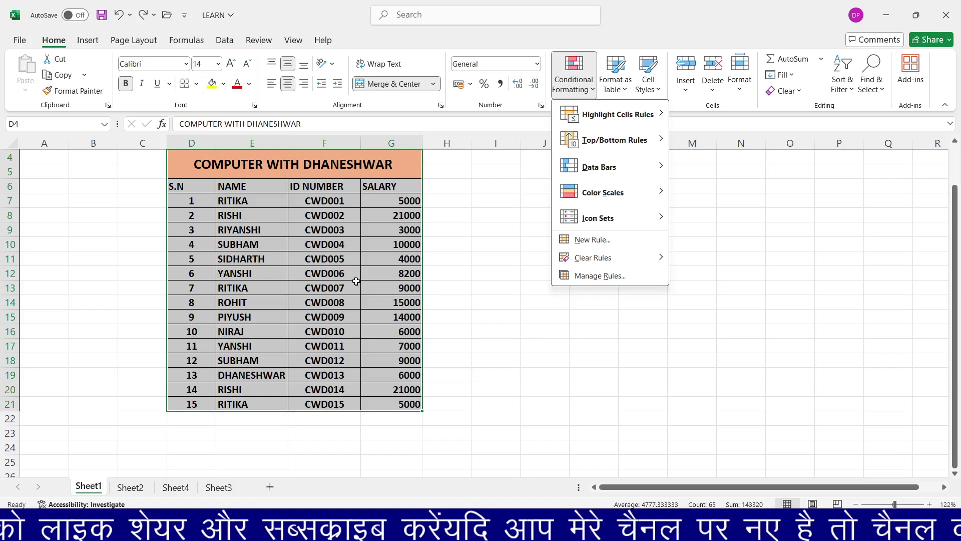
scroll(356, 282, up, 1)
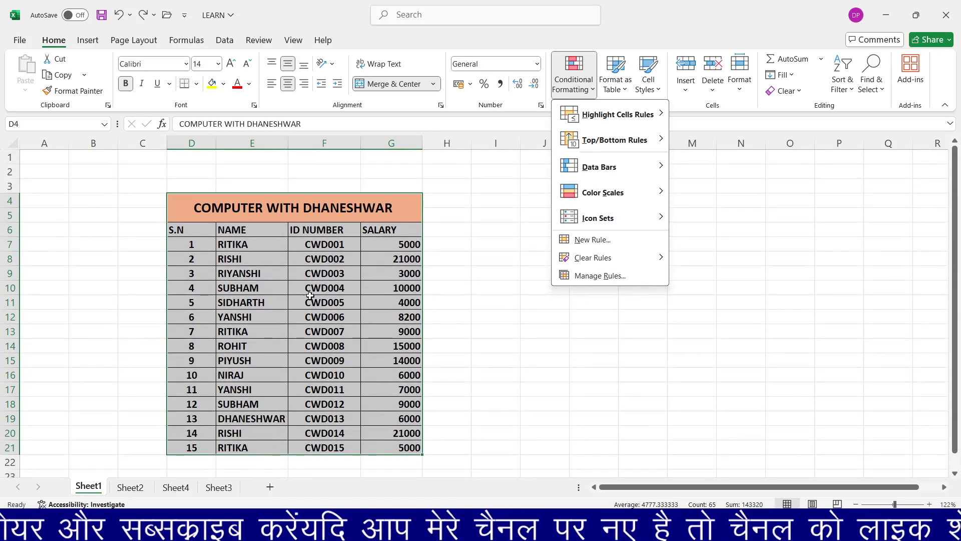
click(444, 284)
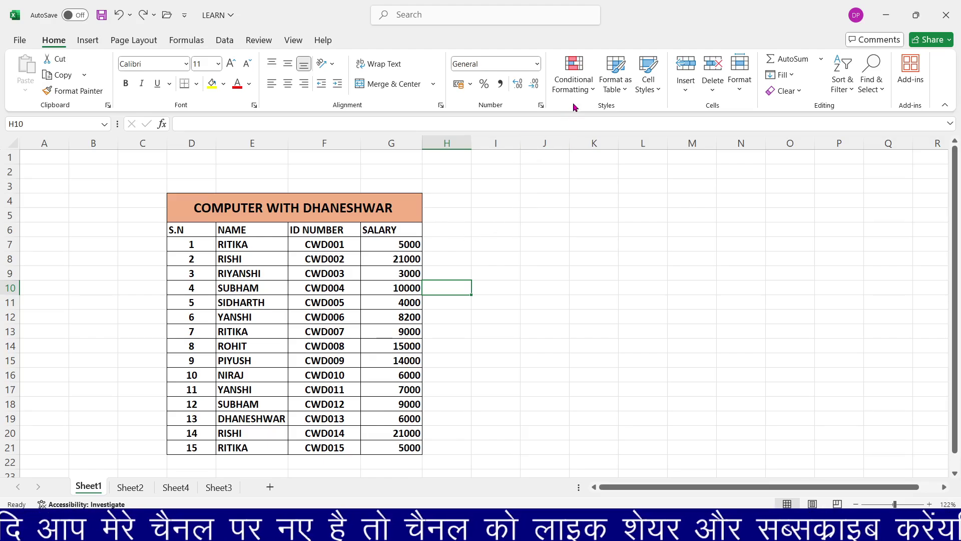
click(593, 91)
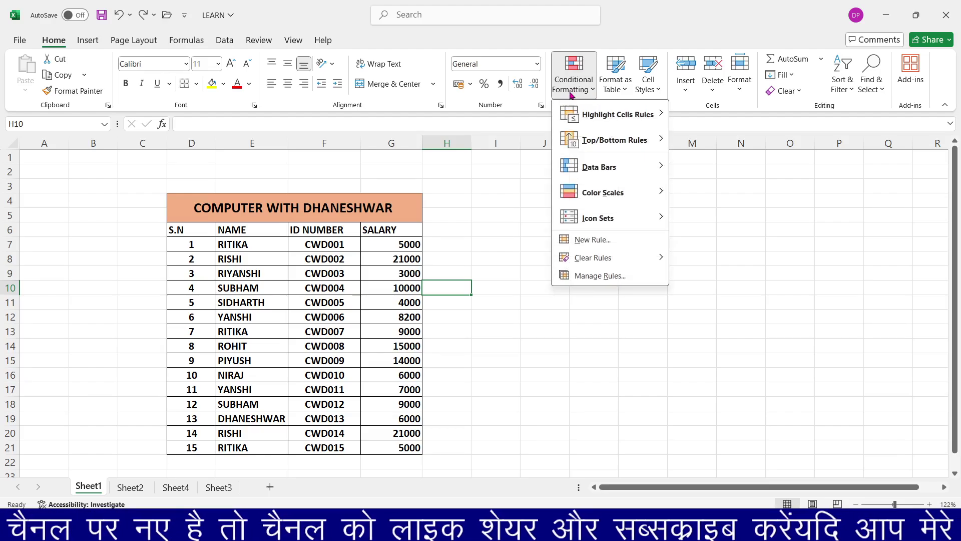
mouse_move(584, 121)
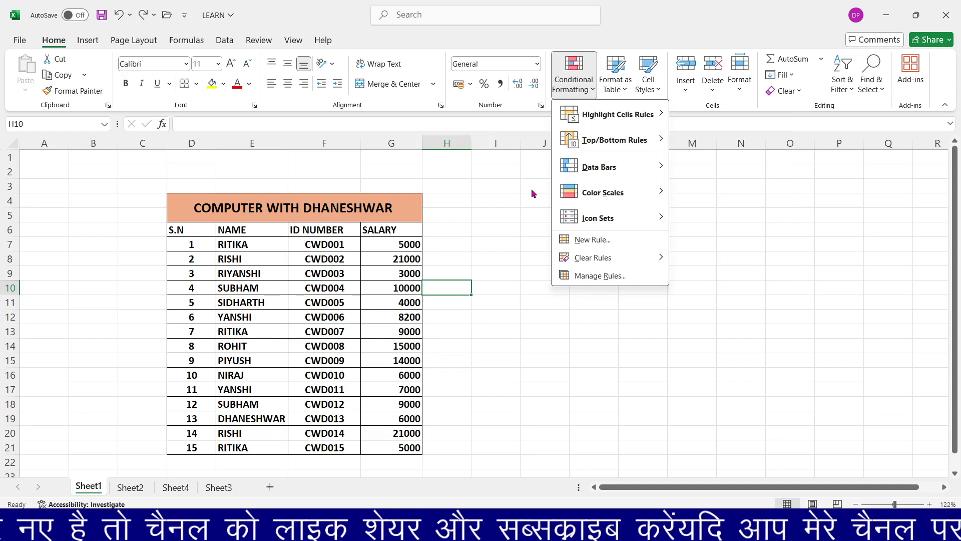
Add a Greater Than conditional formatting rule to the salaries in G7:G21 that shows values above 5000 in Red Text
click(398, 243)
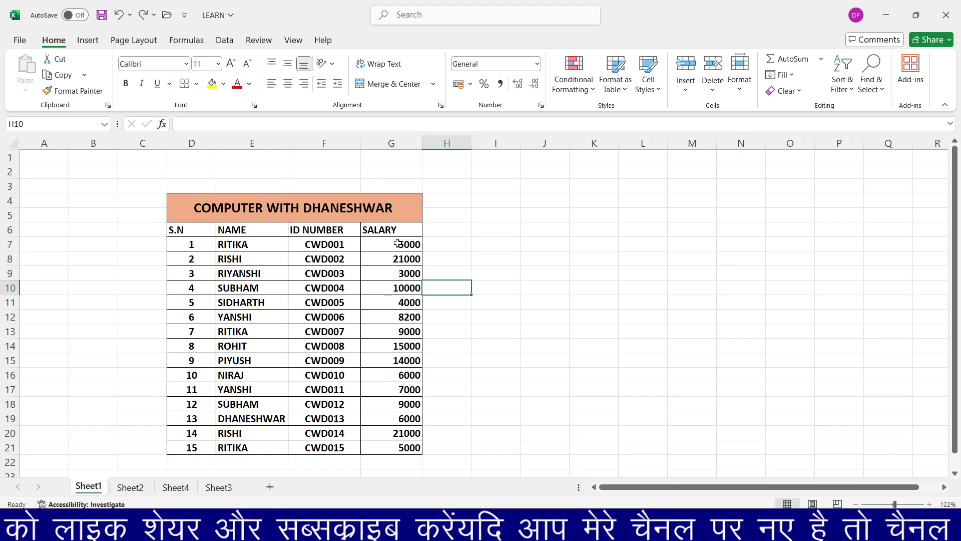
drag(393, 245, 400, 446)
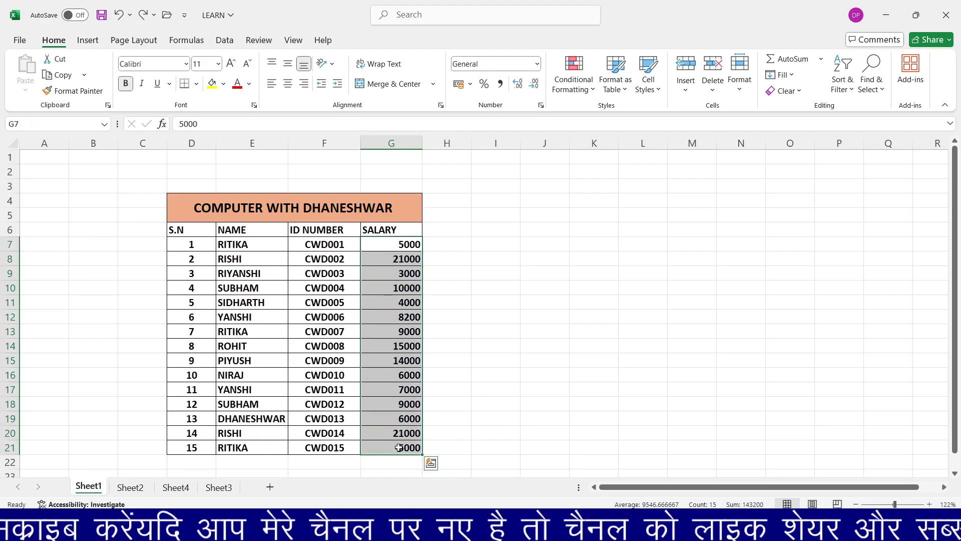
click(574, 84)
mouse_move(603, 119)
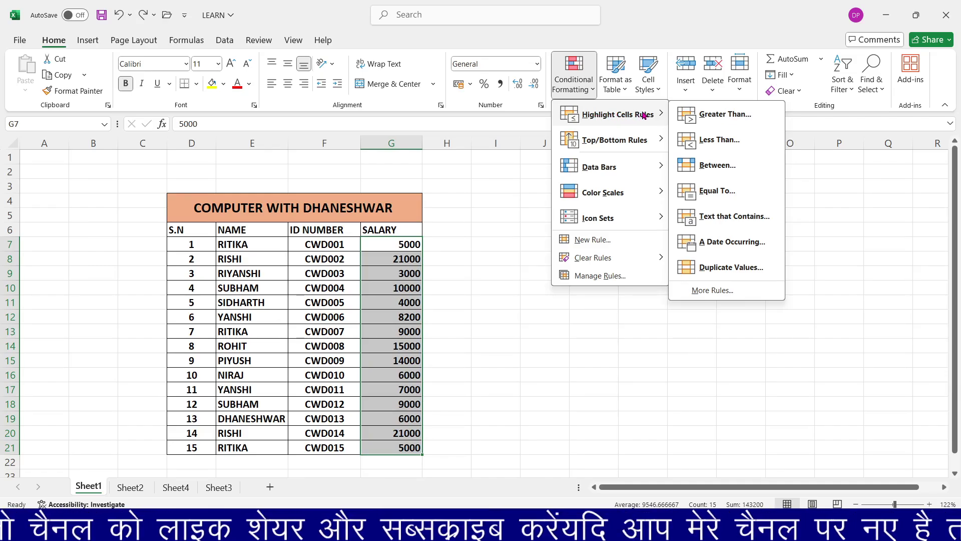
click(710, 118)
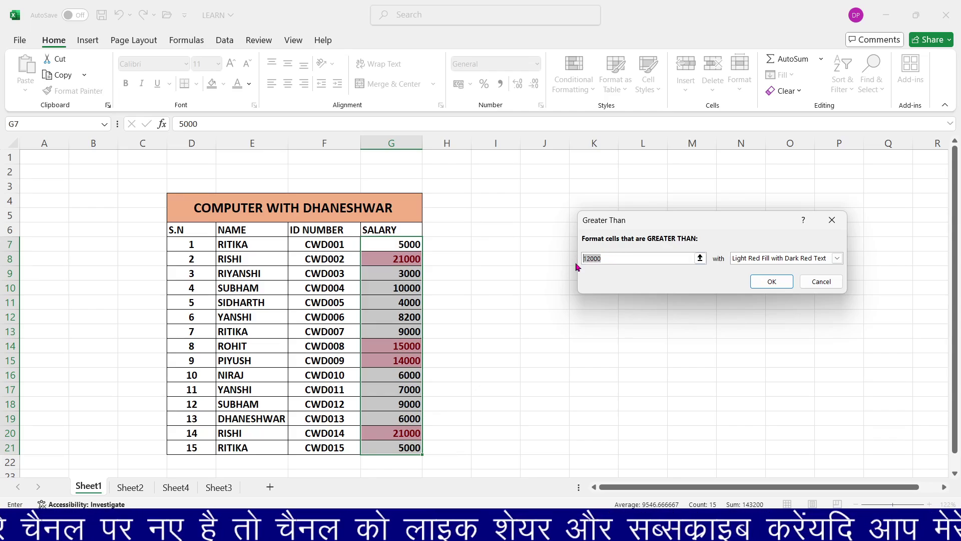
text(5000)
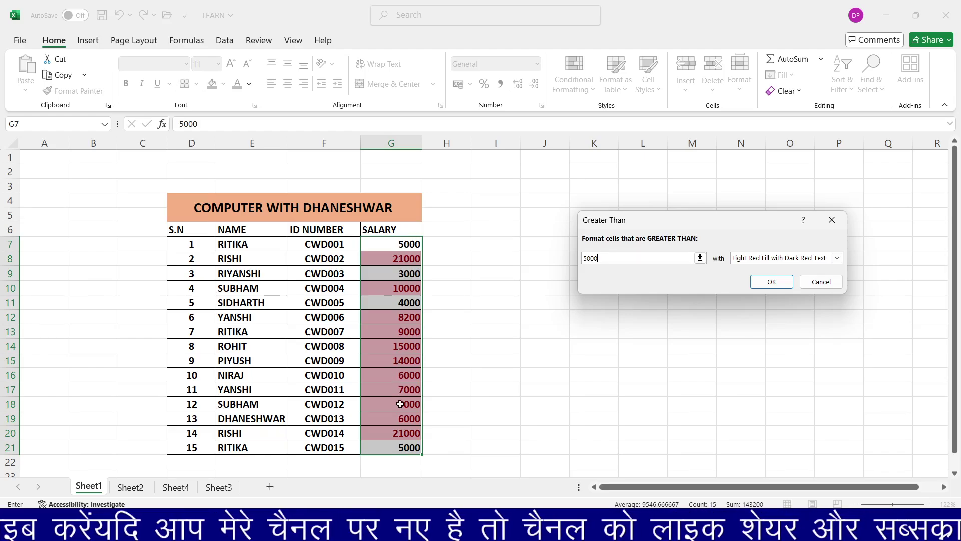
click(754, 259)
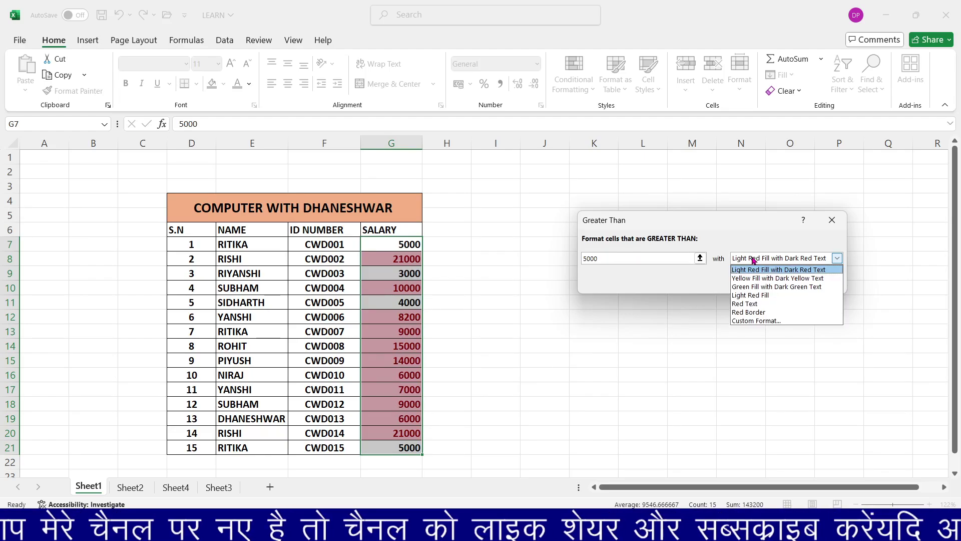
click(756, 304)
click(762, 279)
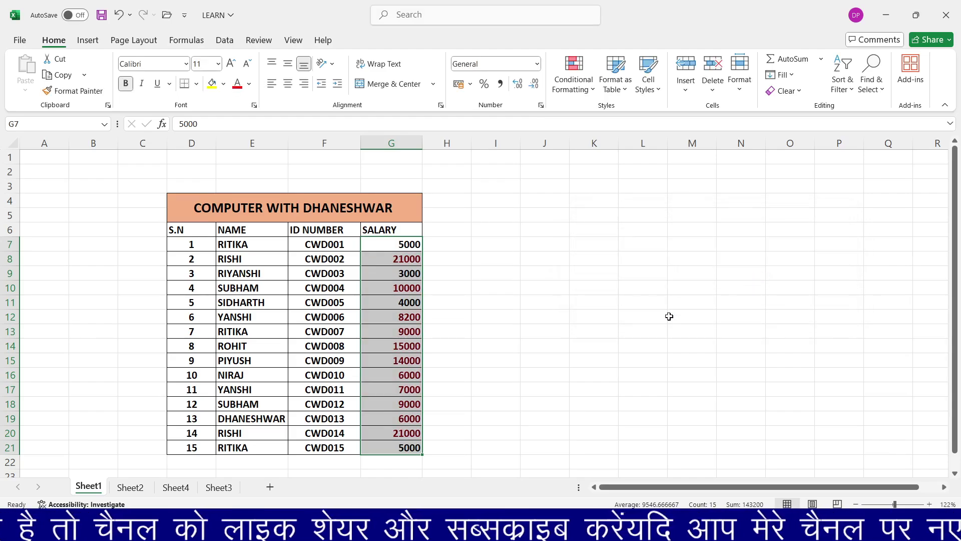
click(516, 318)
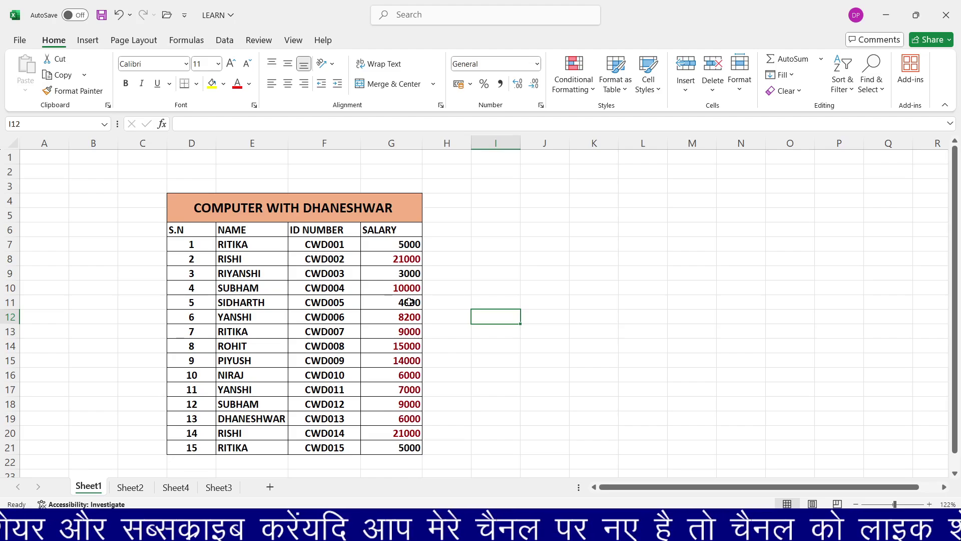
Set the first salary, in cell G7, to 7500 to test the Greater Than rule
click(383, 245)
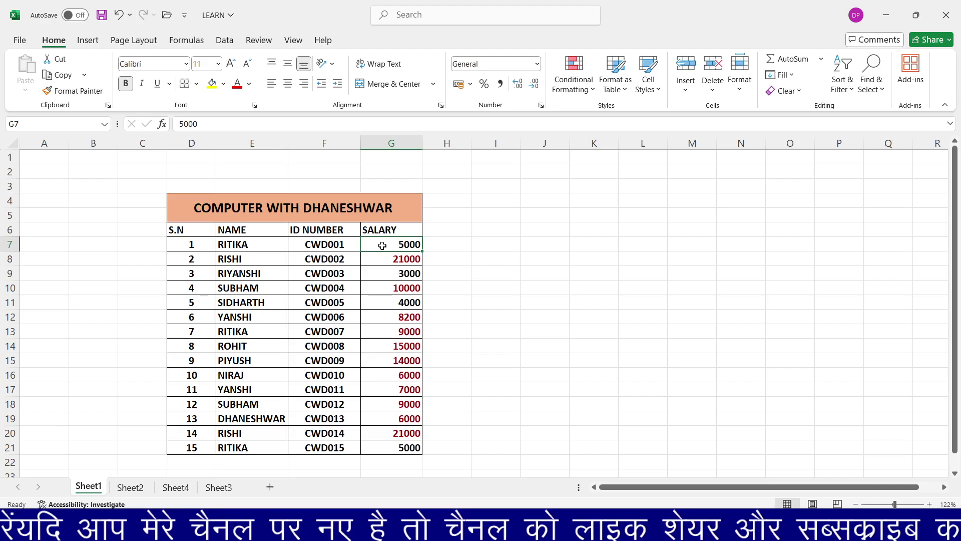
text(7500)
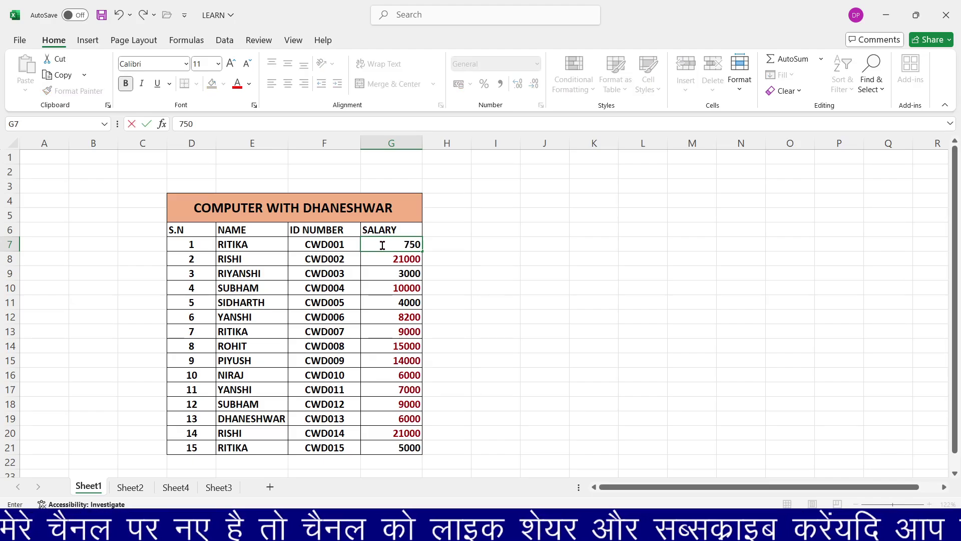
click(504, 243)
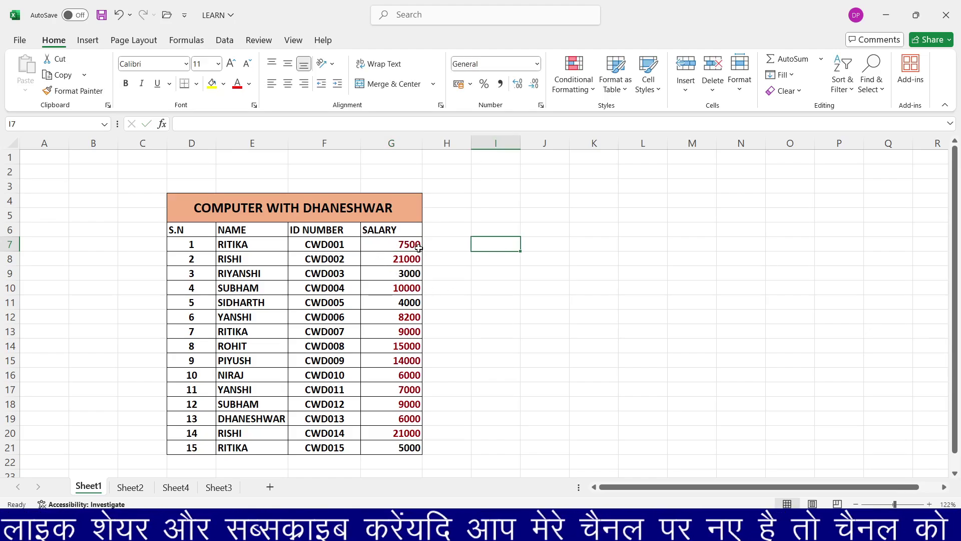
Undo the change to the salary in G7 and the Greater Than rule on G7:G21
key(ctrl+z)
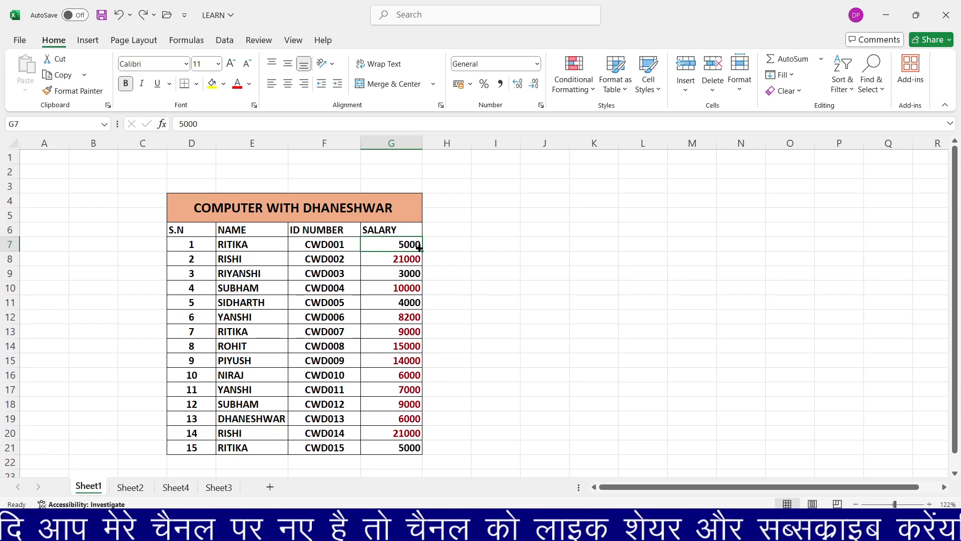
key(ctrl+shift+Down)
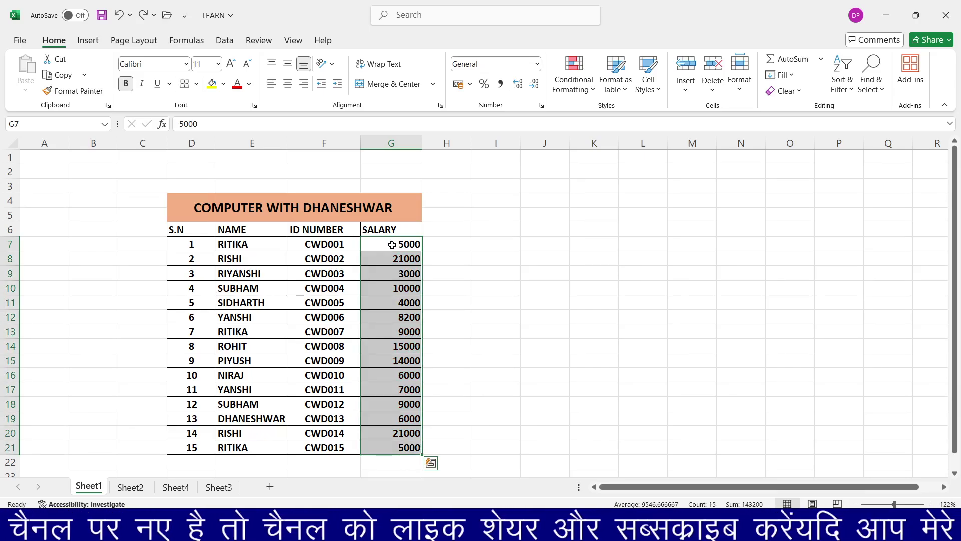
click(489, 259)
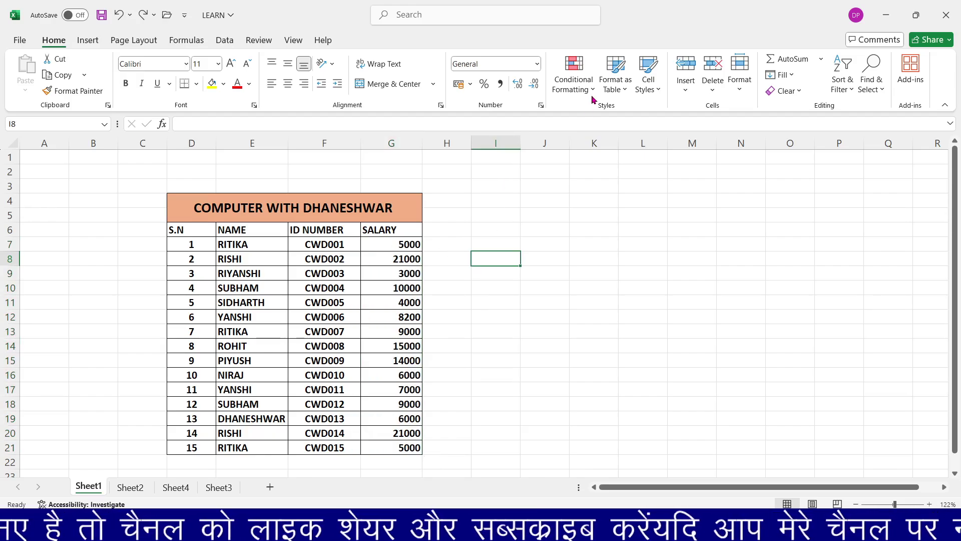
click(571, 80)
mouse_move(621, 114)
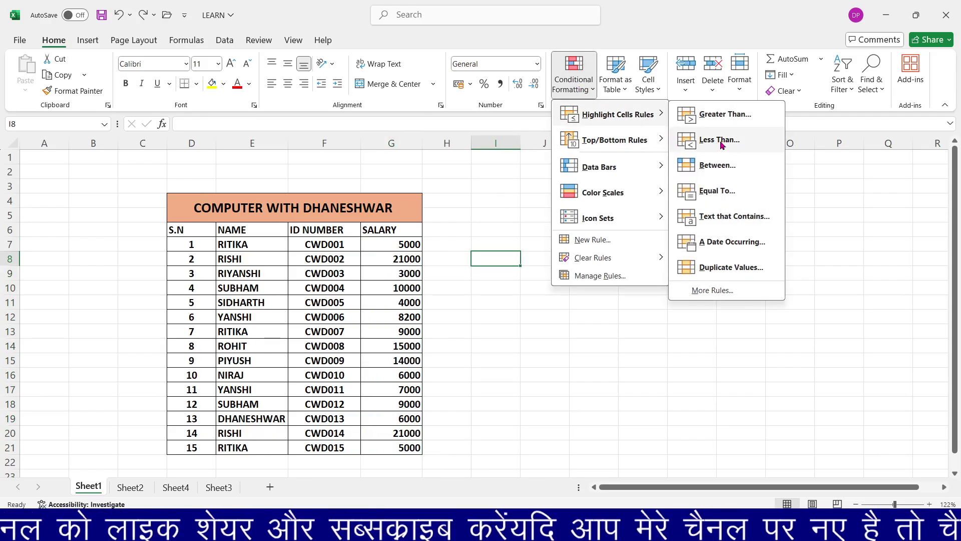
click(475, 293)
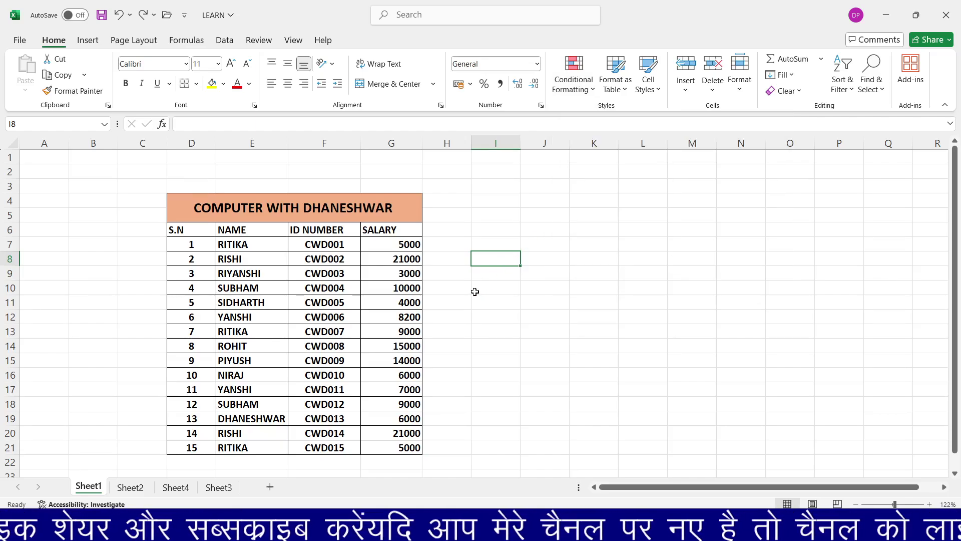
Add a Less Than conditional formatting rule to the salaries in G7:G21 that shows values below 12000 with Light Red Fill
drag(405, 243, 416, 448)
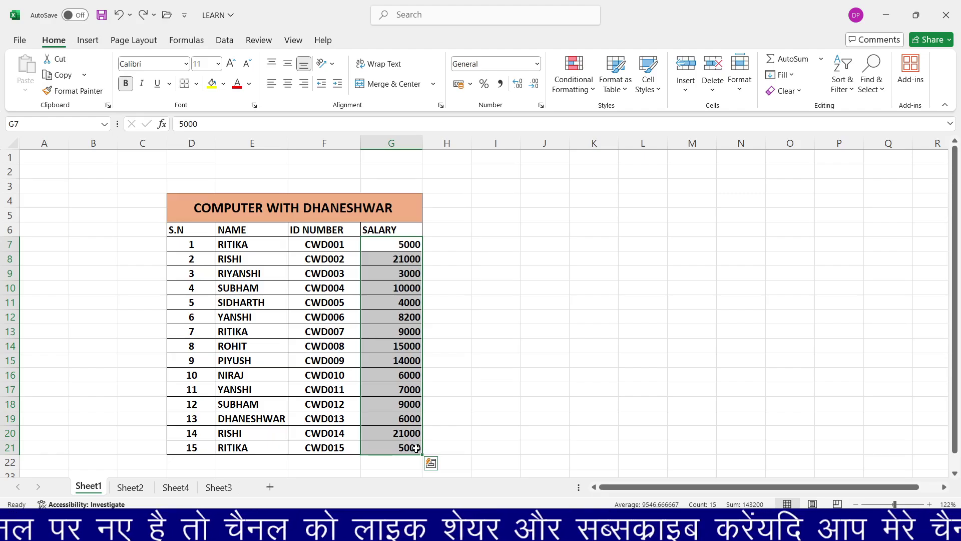
click(571, 80)
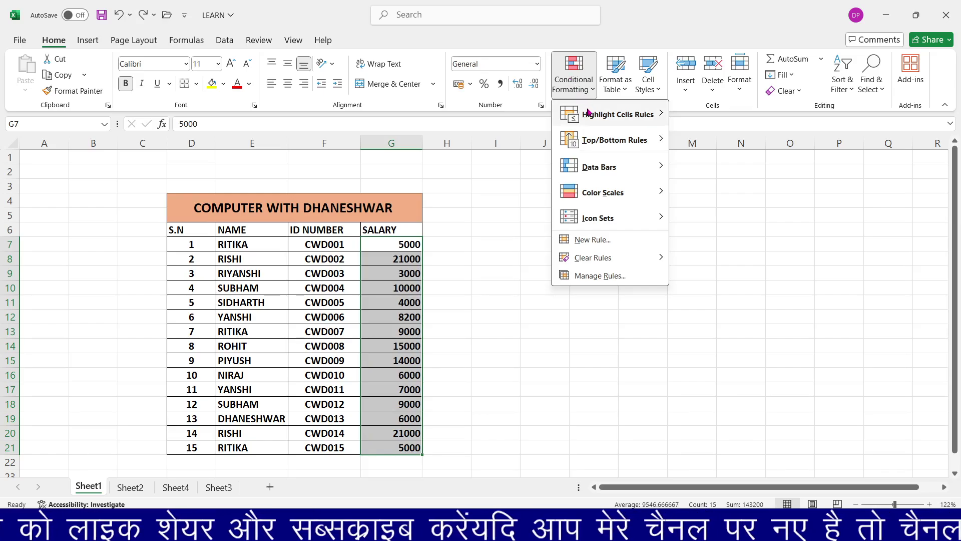
mouse_move(592, 118)
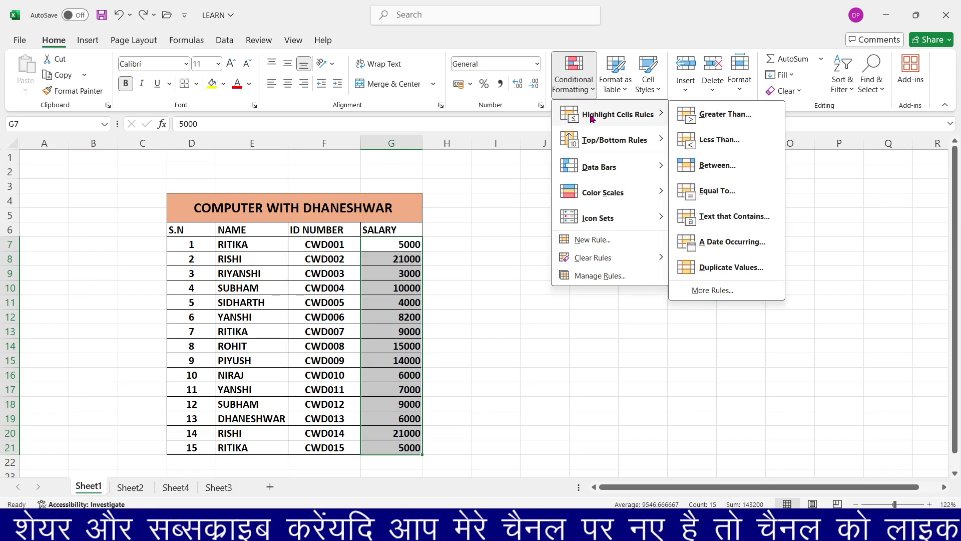
click(711, 140)
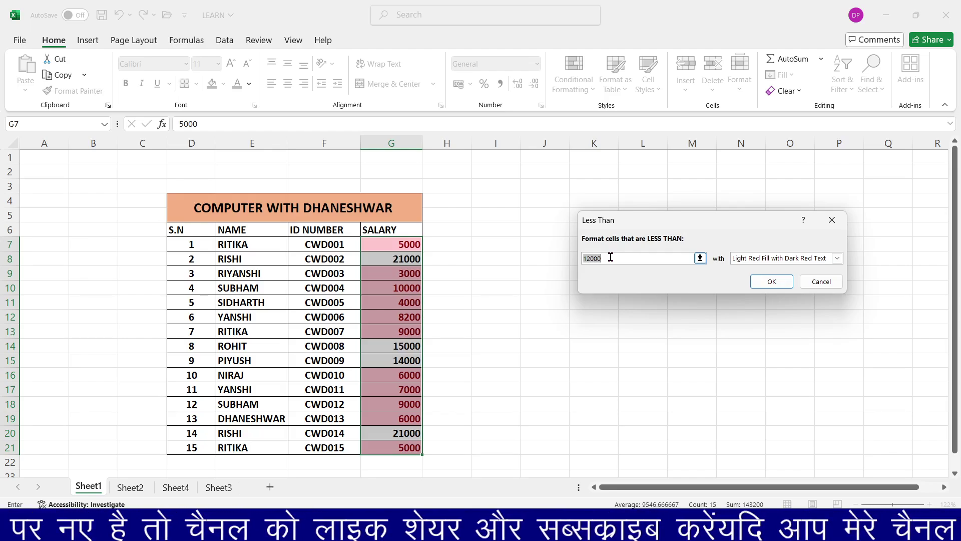
click(765, 258)
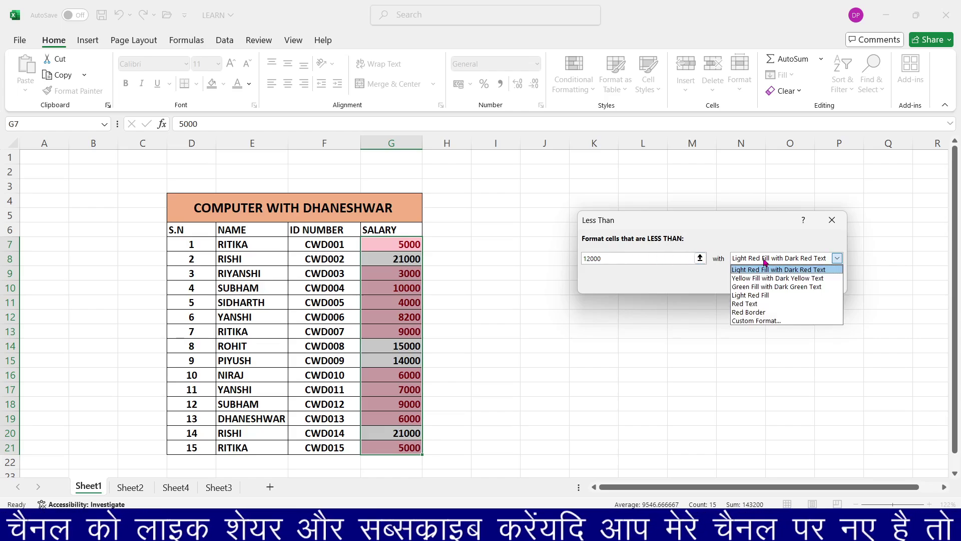
click(759, 296)
click(771, 281)
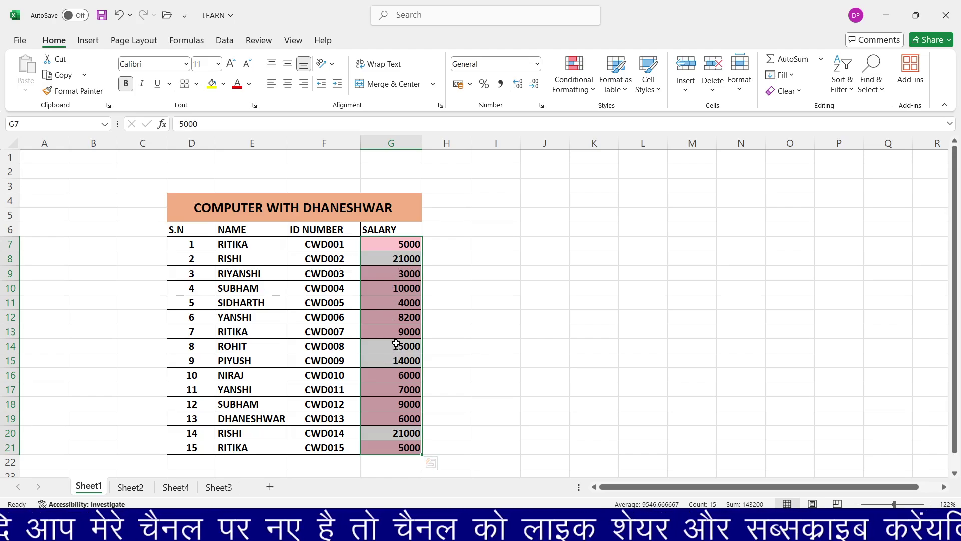
click(526, 316)
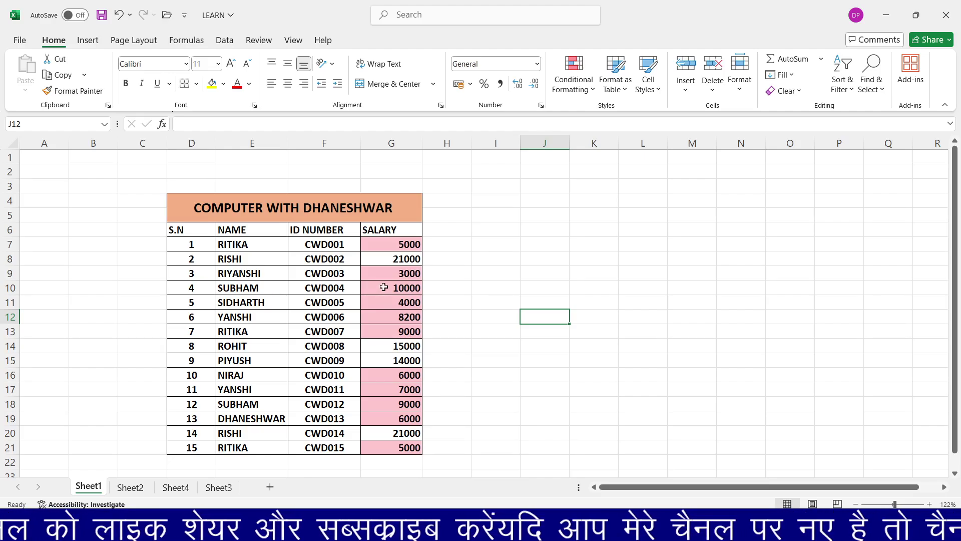
Undo the Less Than rule on the salaries in G7:G21
key(ctrl+z)
click(463, 291)
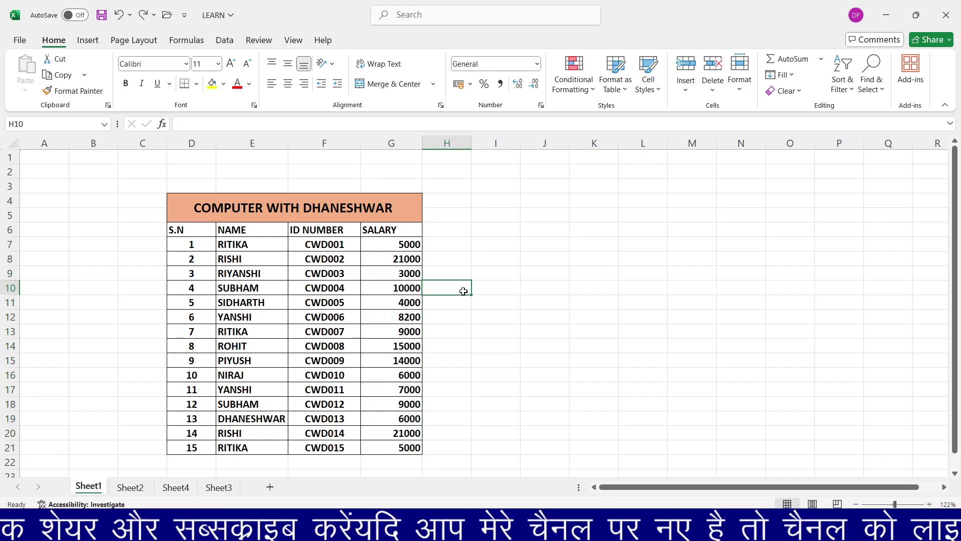
click(573, 76)
mouse_move(616, 114)
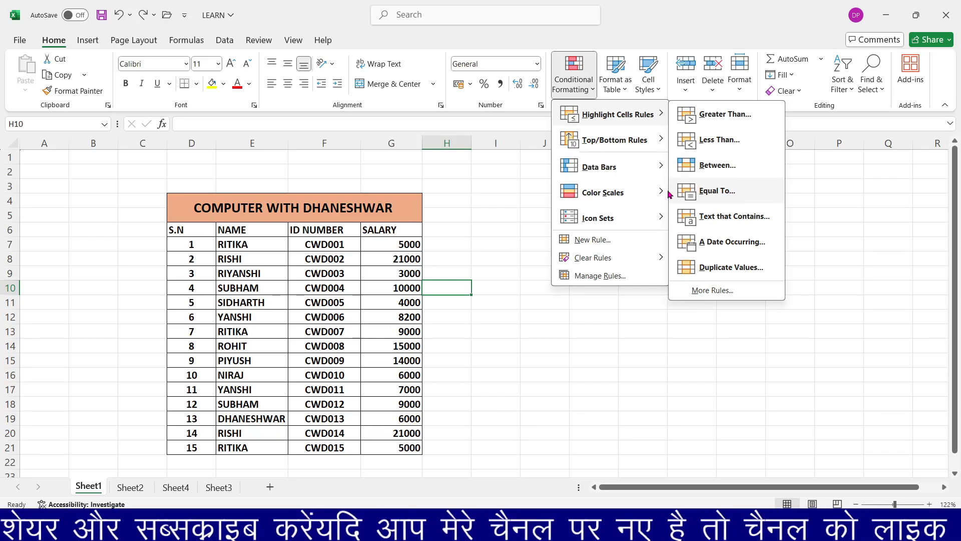
click(429, 239)
Add a Between conditional formatting rule to the salaries in G7:G21 for values between 5000 and 1400, shown in Red Text
drag(391, 245, 403, 447)
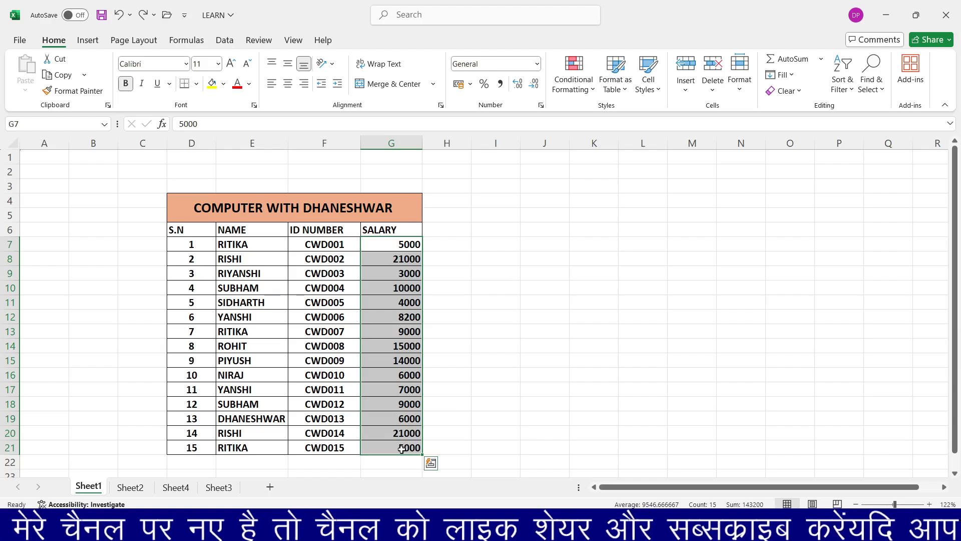
click(567, 71)
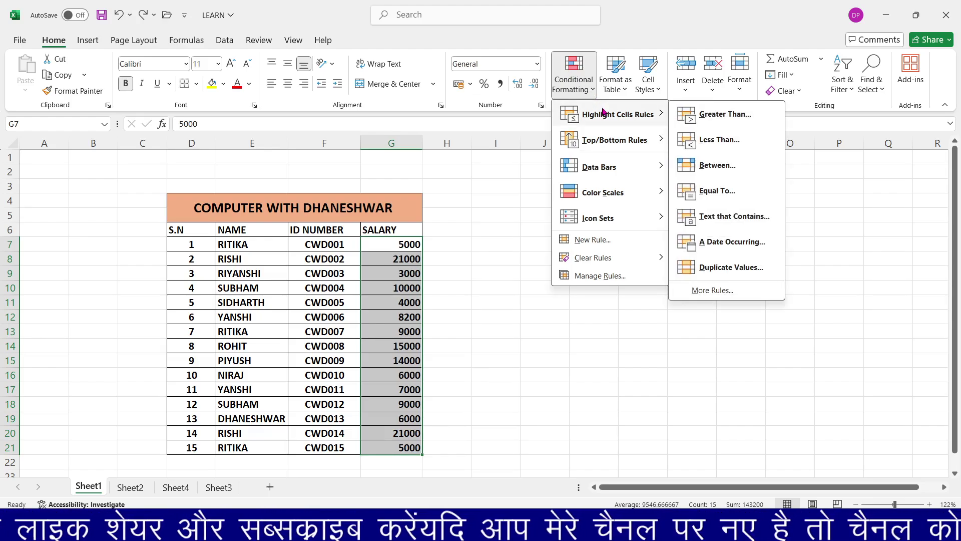
click(701, 168)
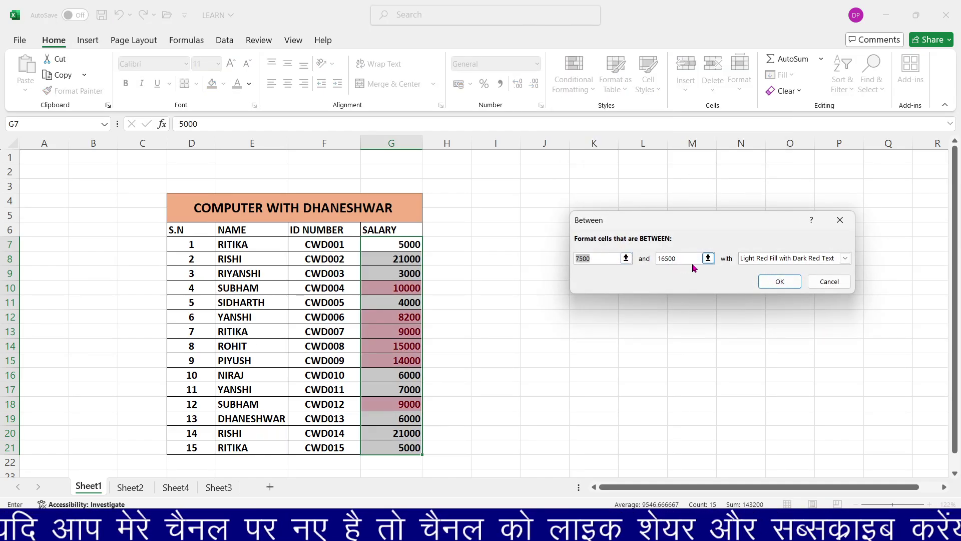
click(599, 255)
drag(599, 255, 573, 259)
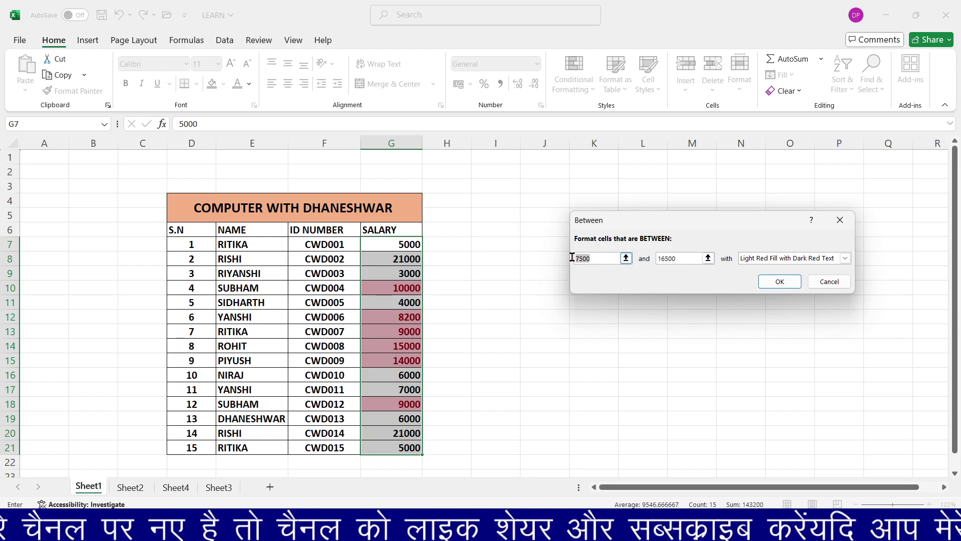
text(5000)
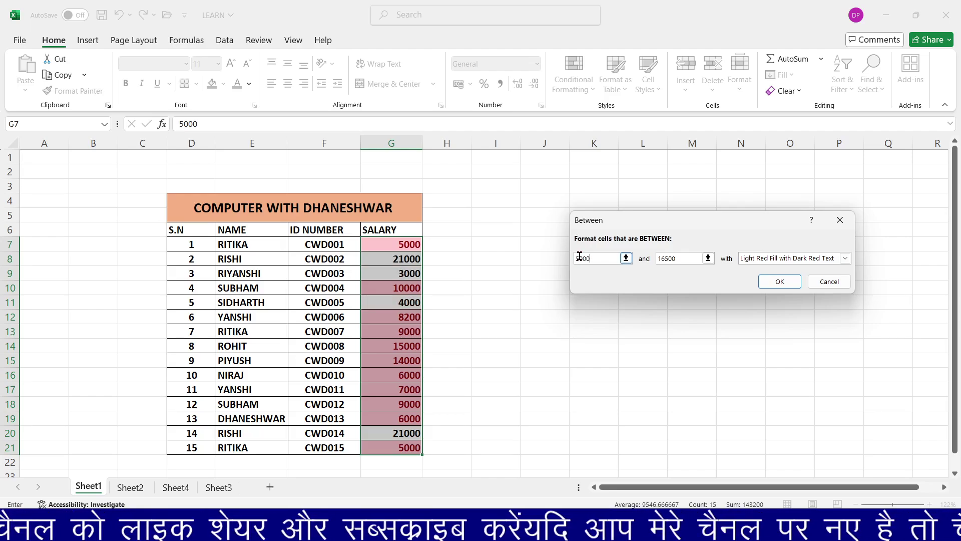
drag(681, 254, 656, 258)
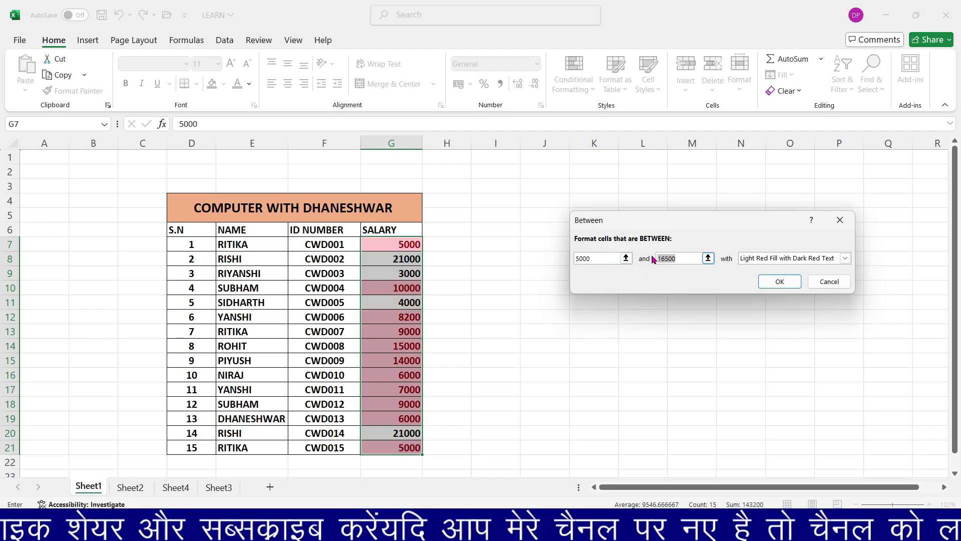
text(14)
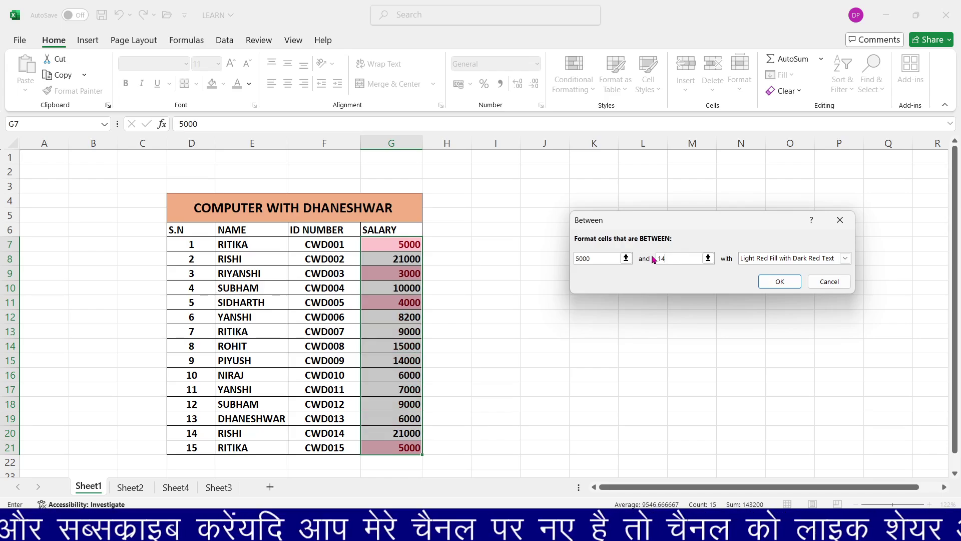
click(845, 258)
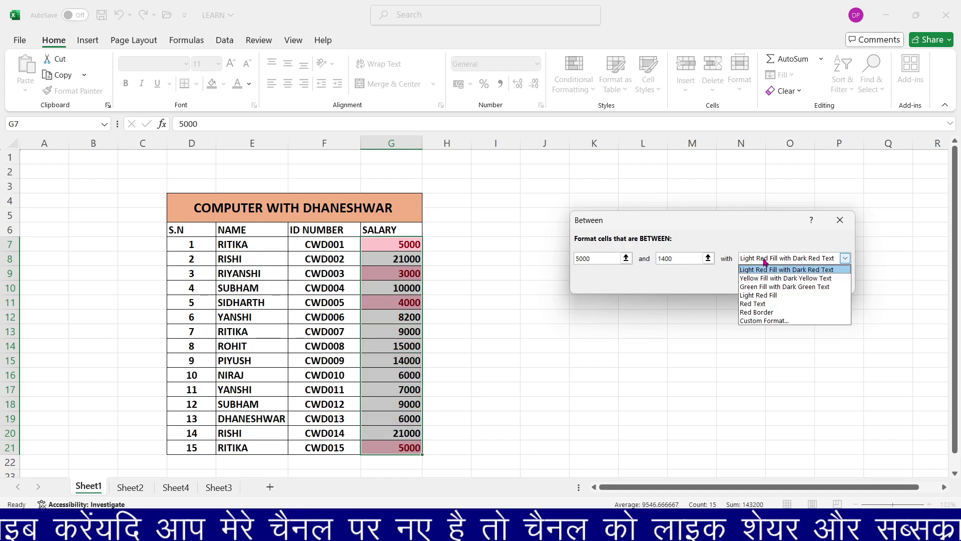
click(767, 305)
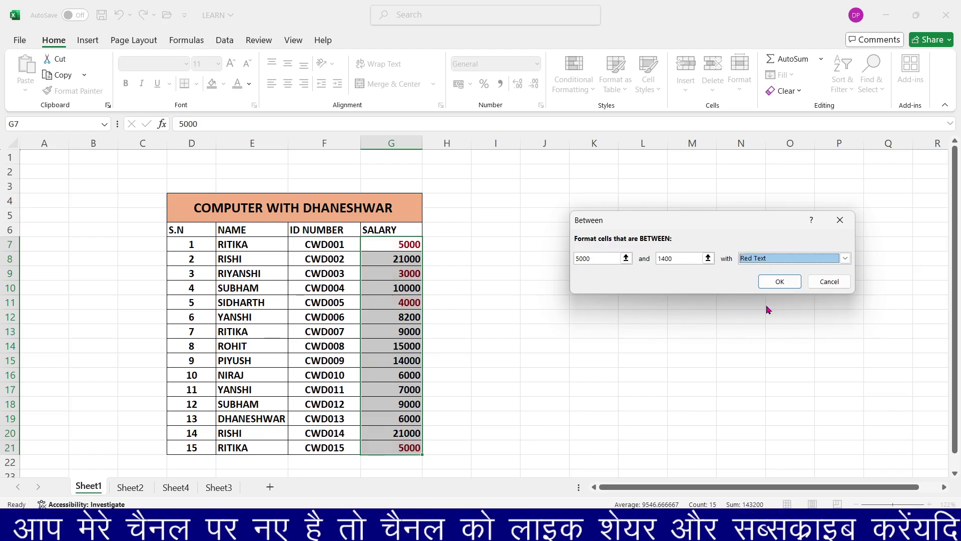
click(776, 279)
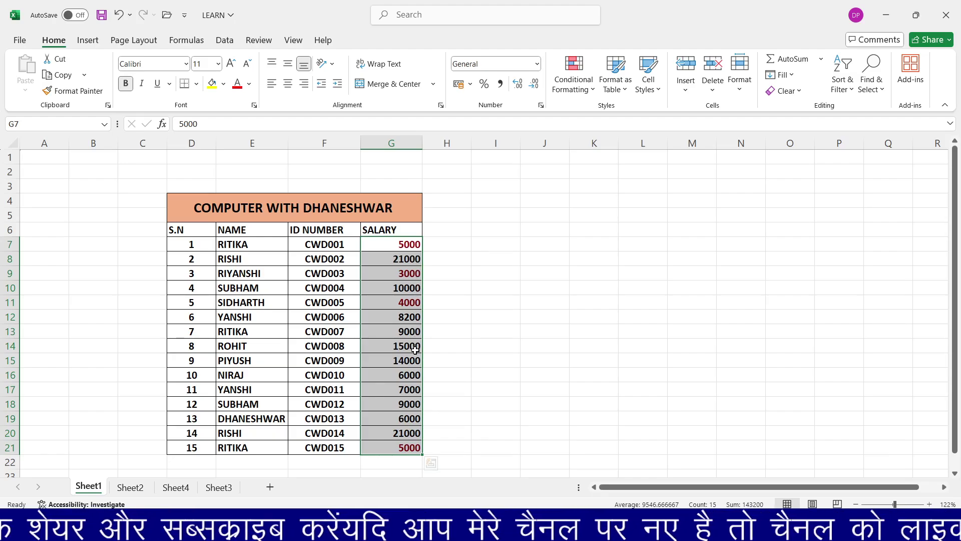
click(473, 371)
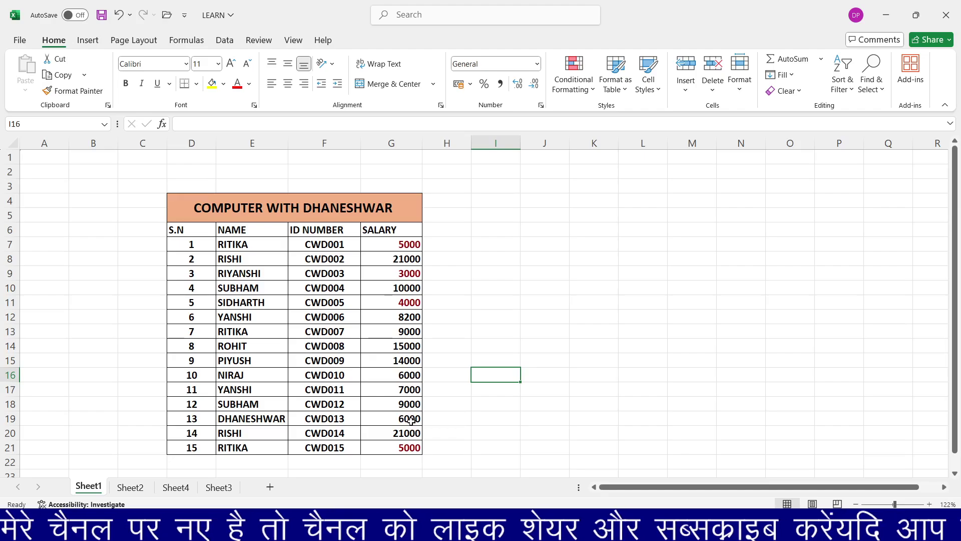
Undo the Between rule on the salaries in G7:G21
key(ctrl+z)
click(453, 335)
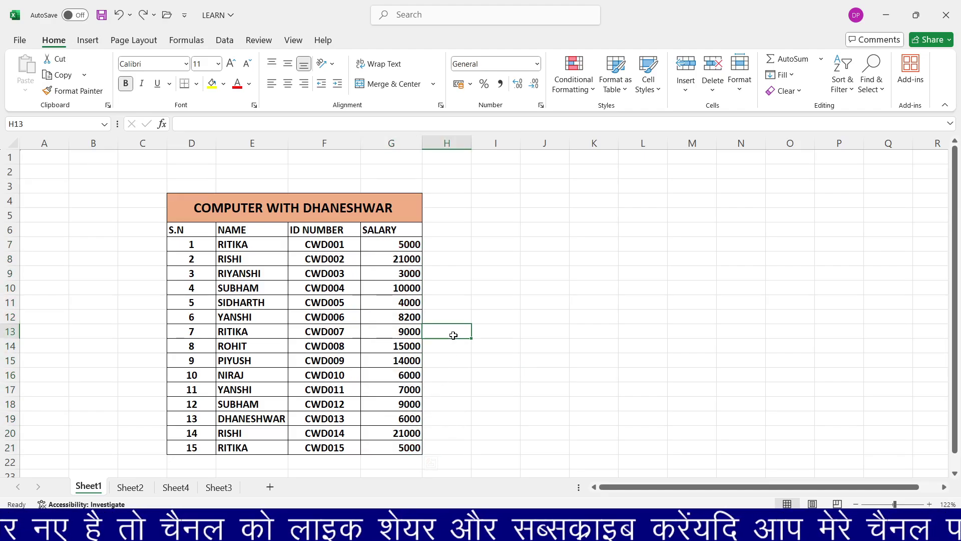
drag(398, 245, 397, 454)
click(568, 61)
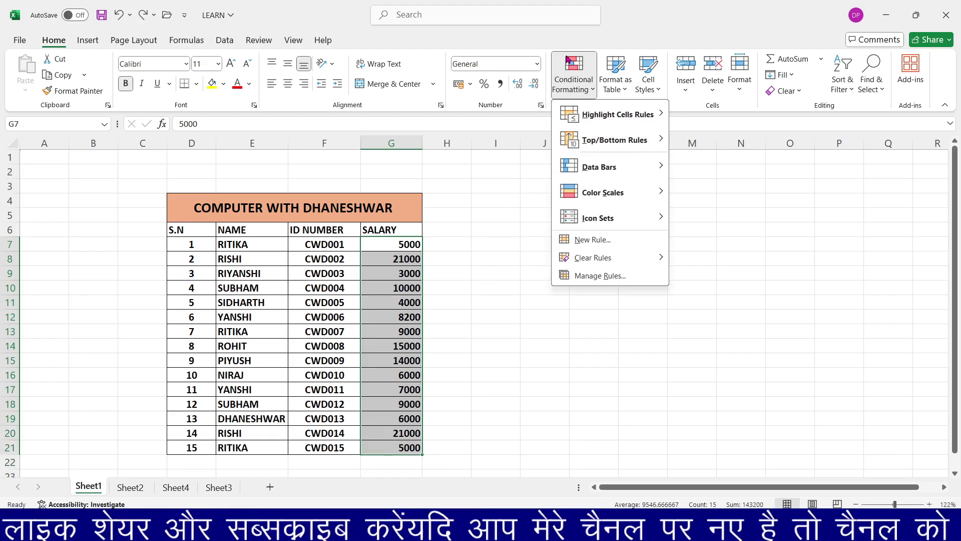
mouse_move(572, 111)
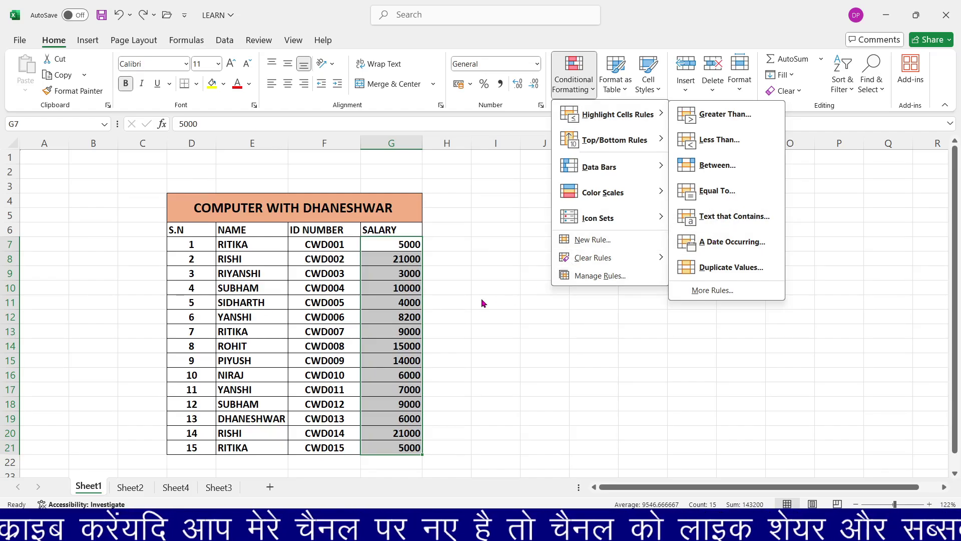
key(Escape)
key(Escape)
click(447, 291)
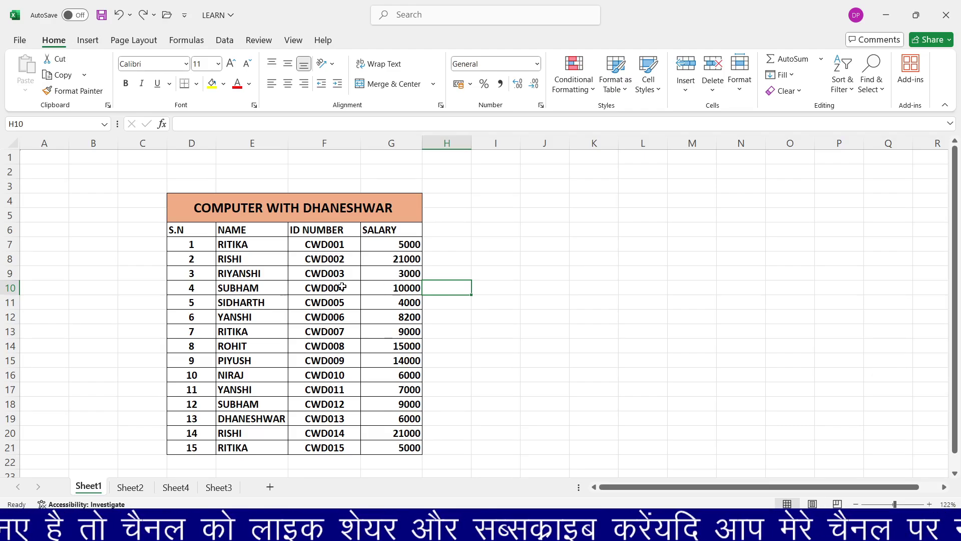
Add a Text That Contains rule to cell E7 for the employee name listed in E8, using Light Red Fill with Dark Red Text
click(255, 241)
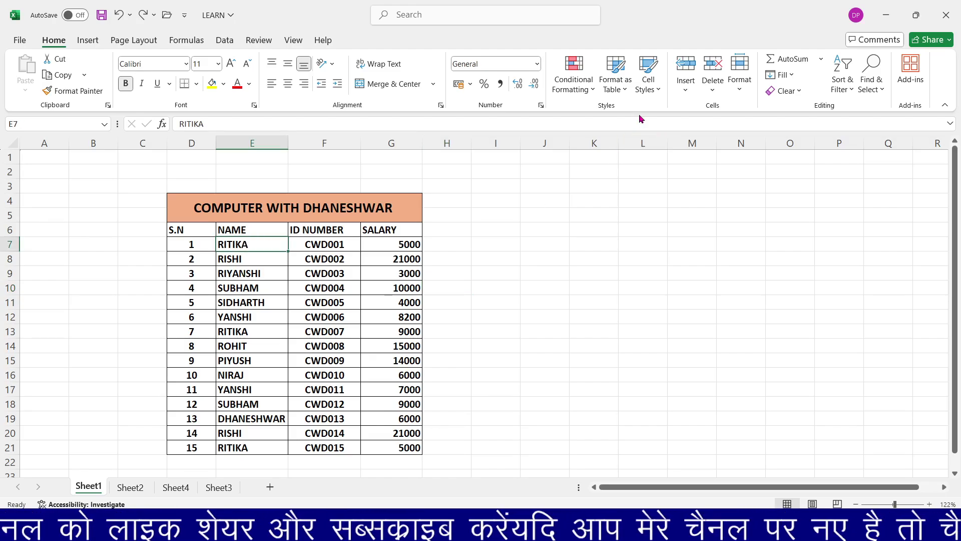
click(566, 68)
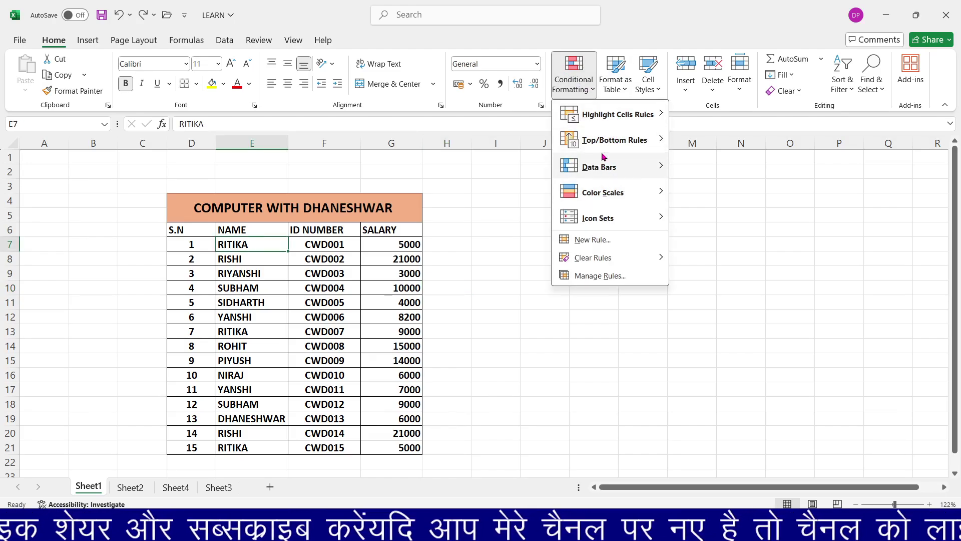
mouse_move(609, 116)
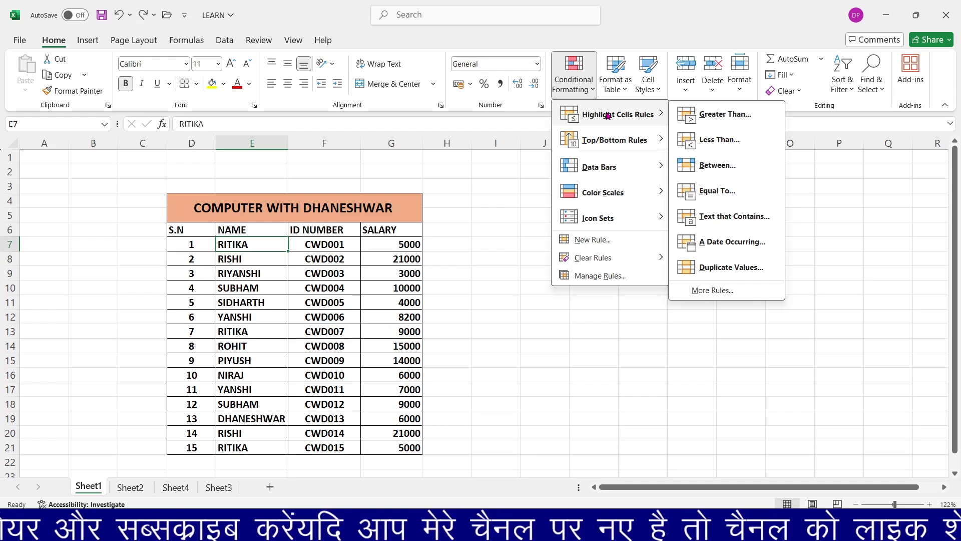
click(731, 217)
click(634, 259)
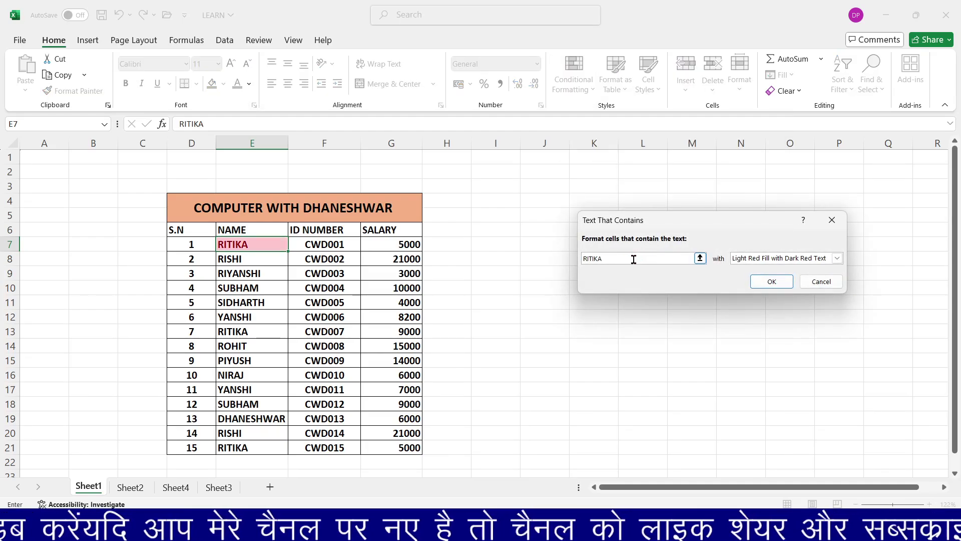
drag(633, 260, 566, 259)
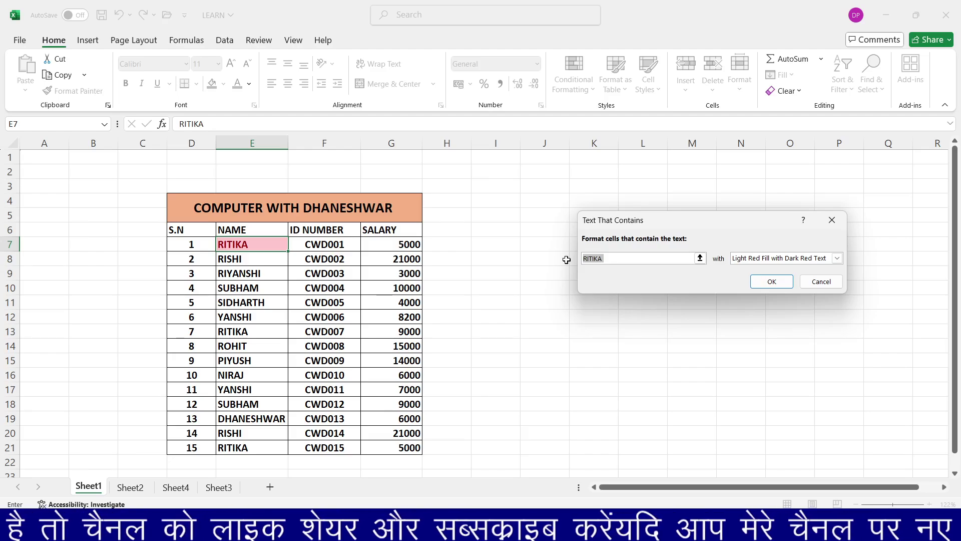
text(rishi)
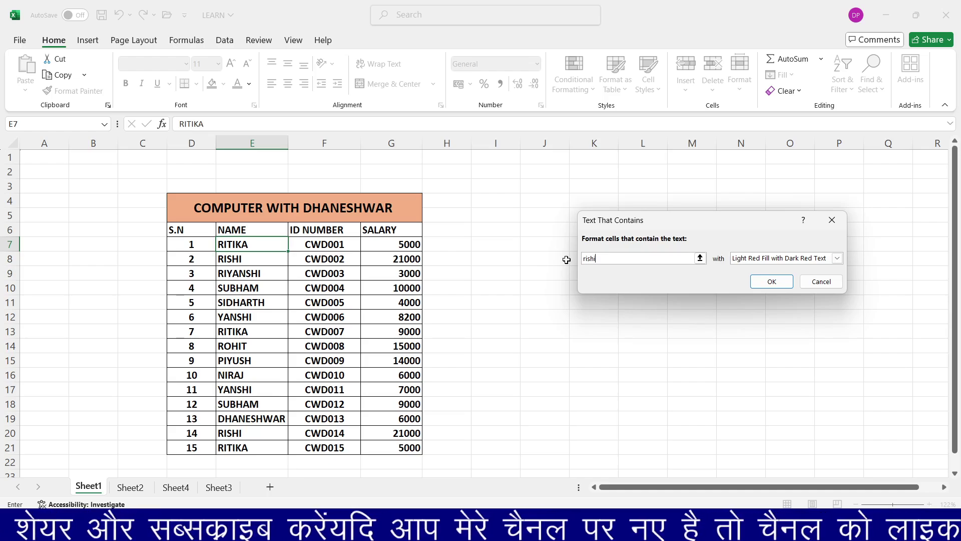
click(772, 282)
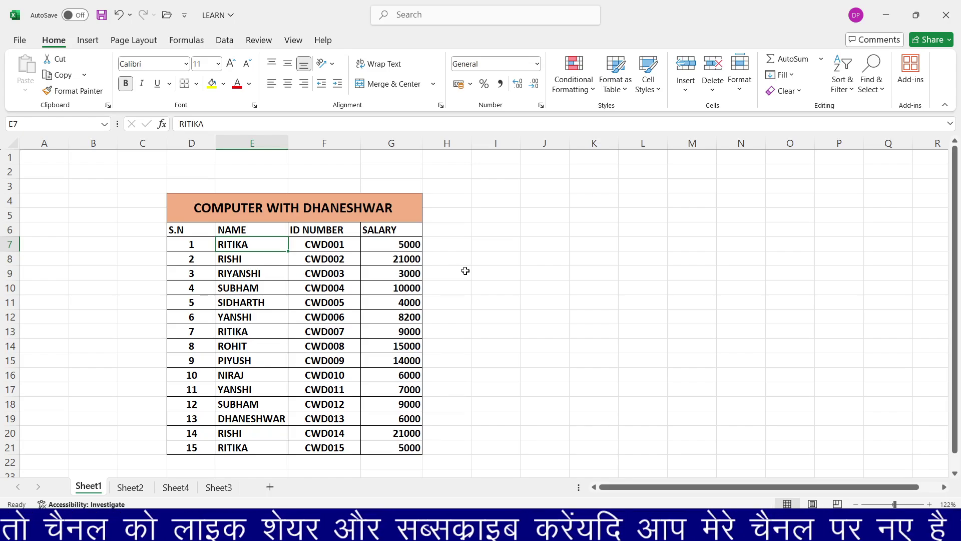
Add a Text That Contains rule to the names in E7:E21 for the employee name in E9, using Light Red Fill with Dark Red Text
drag(253, 243, 257, 446)
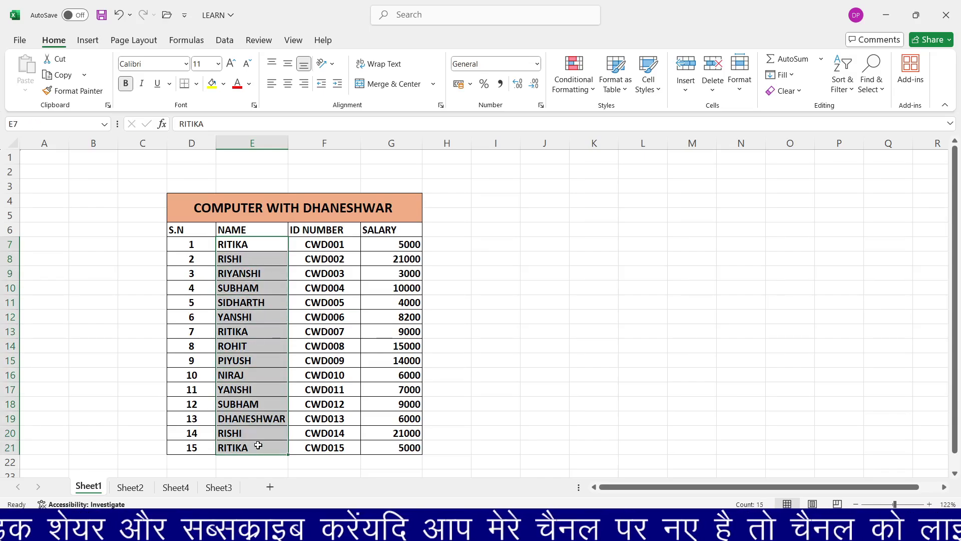
click(578, 87)
mouse_move(592, 117)
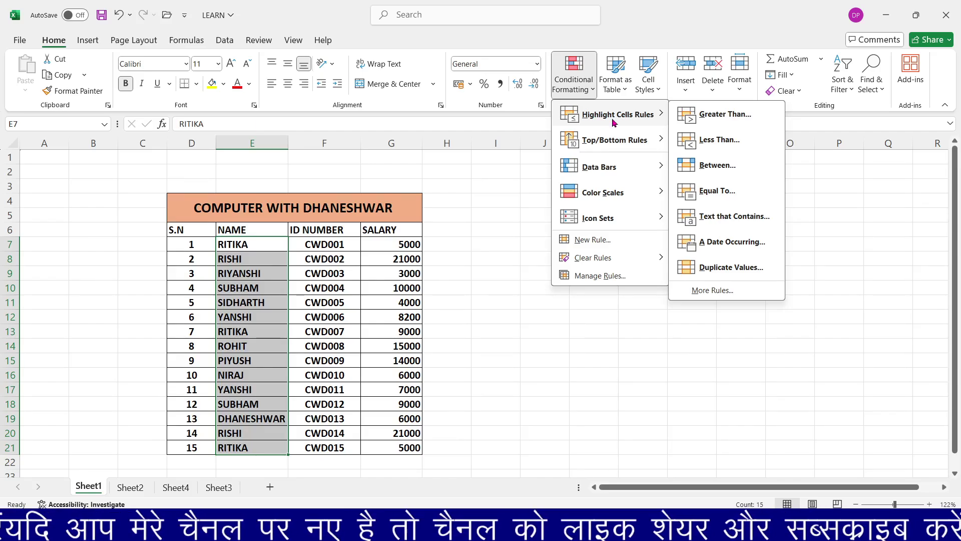
click(709, 226)
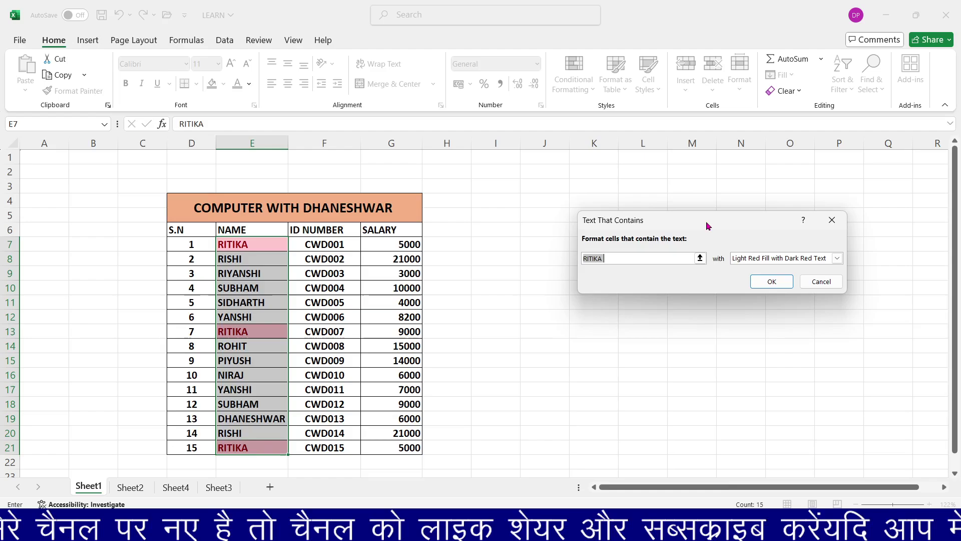
click(608, 258)
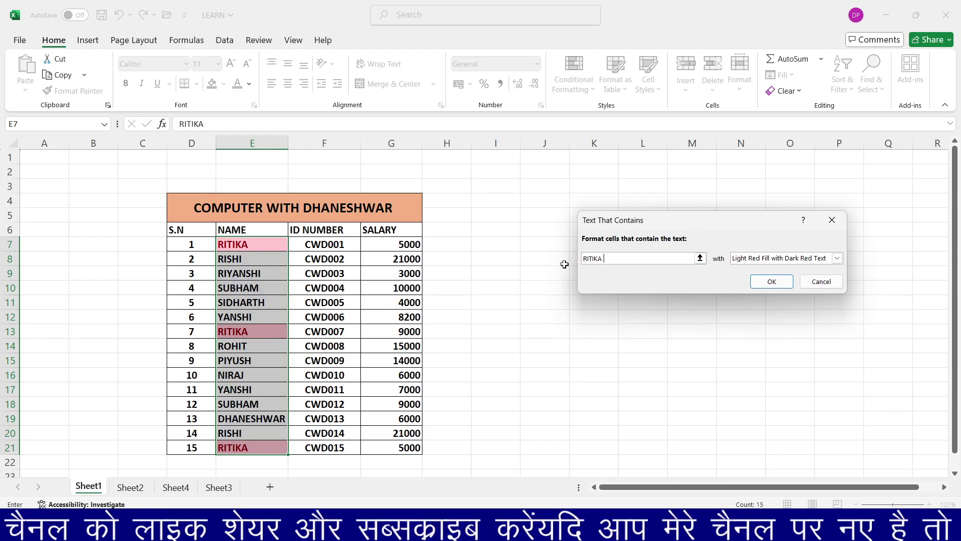
drag(613, 260, 579, 261)
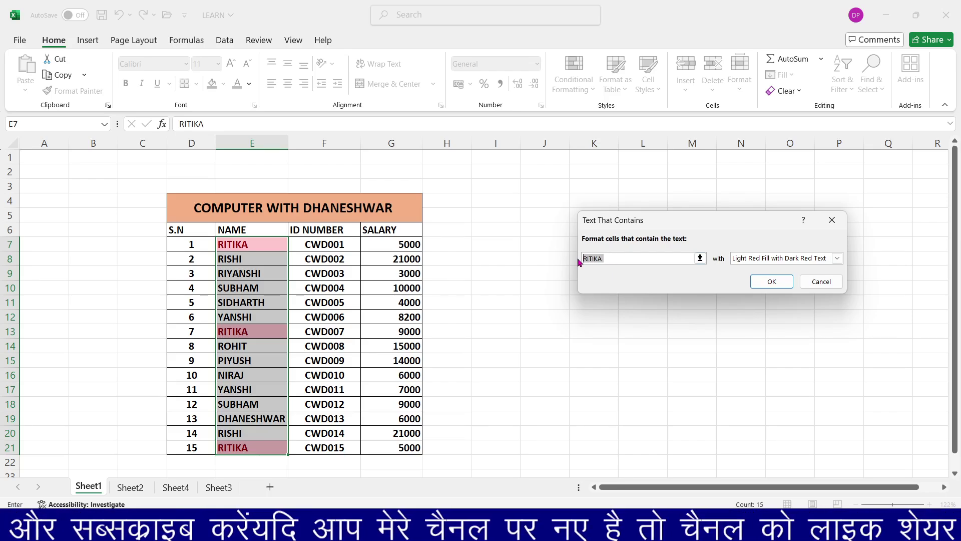
text(riyanshi)
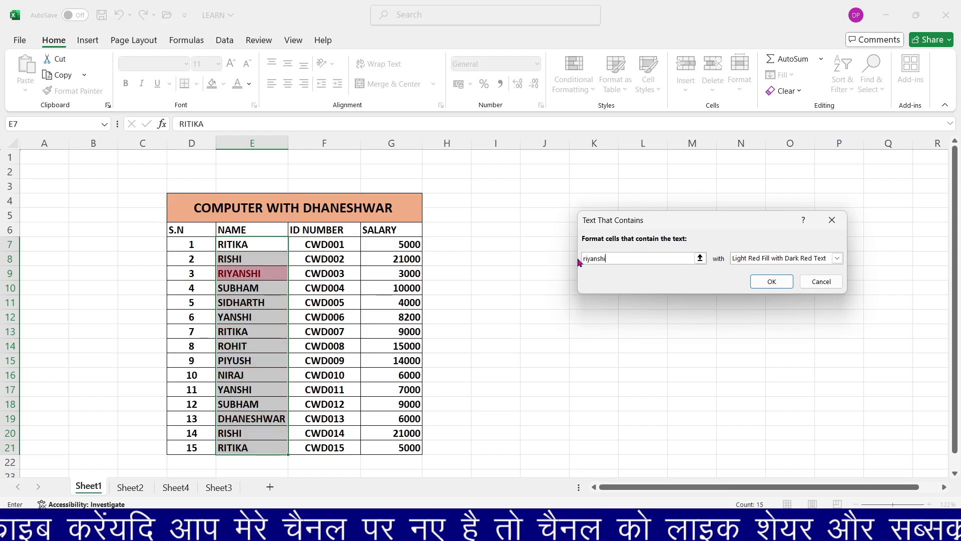
click(770, 281)
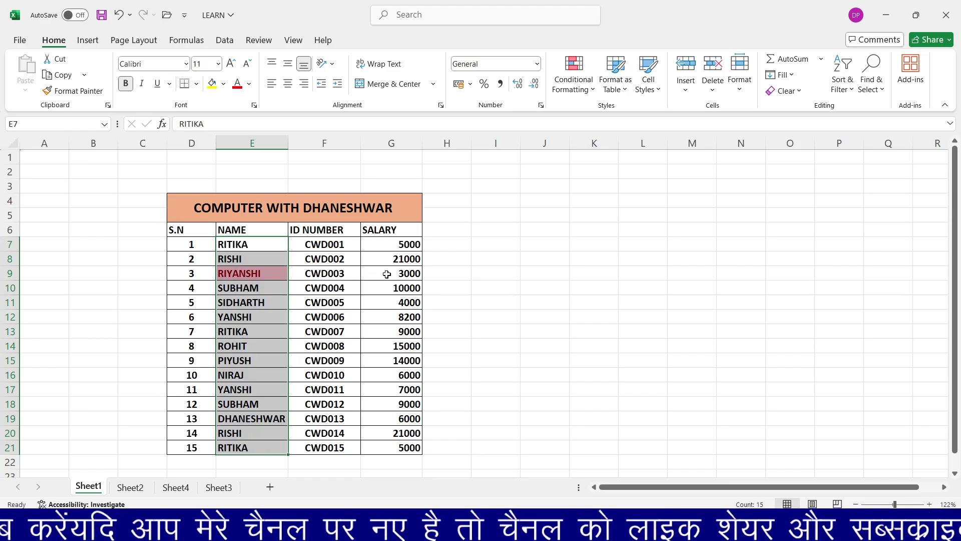
Undo the Text That Contains rule on the names in E7:E21 and deselect the range
key(ctrl+z)
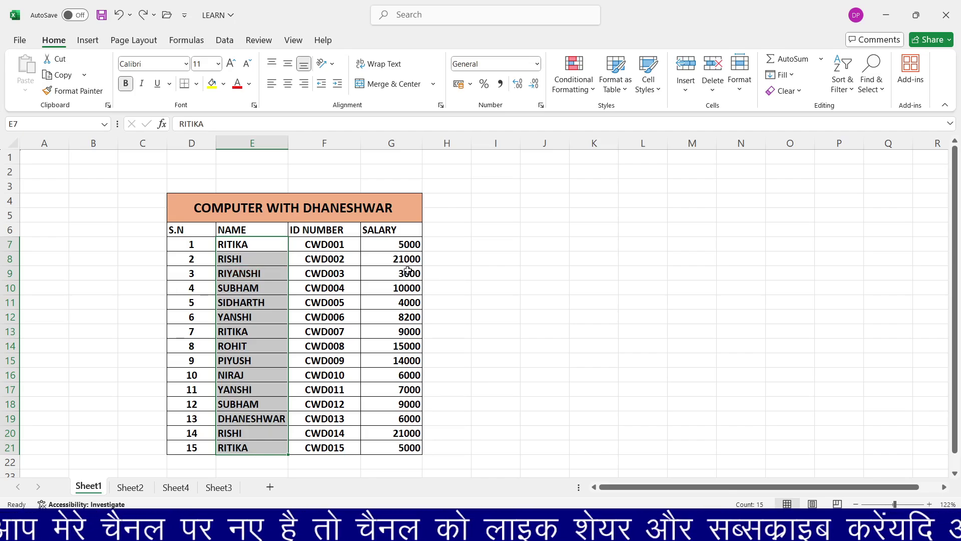
click(481, 312)
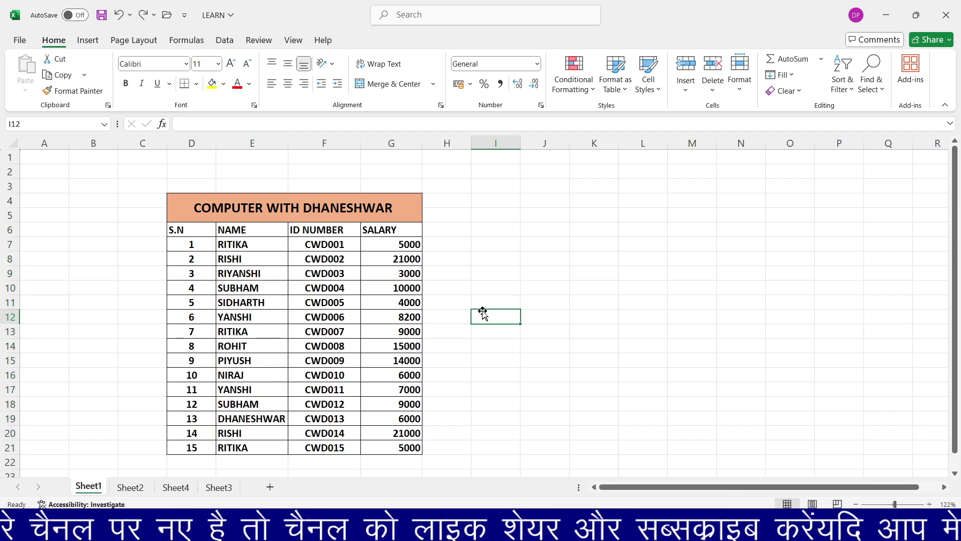
click(579, 85)
mouse_move(590, 117)
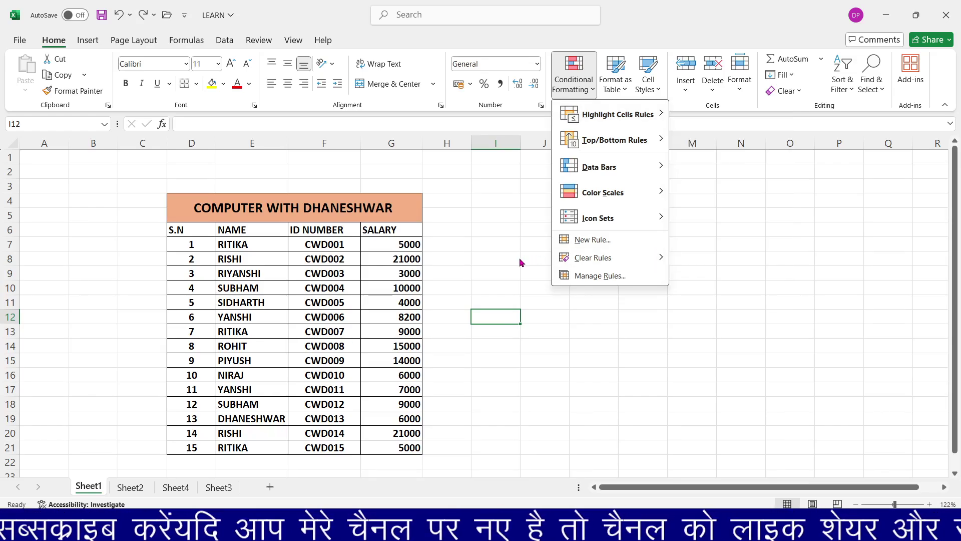
click(466, 259)
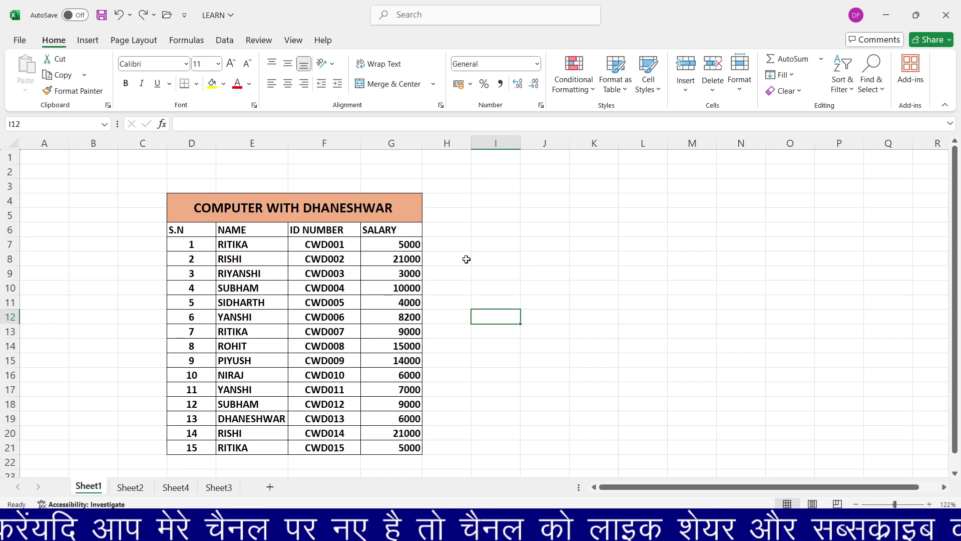
click(466, 259)
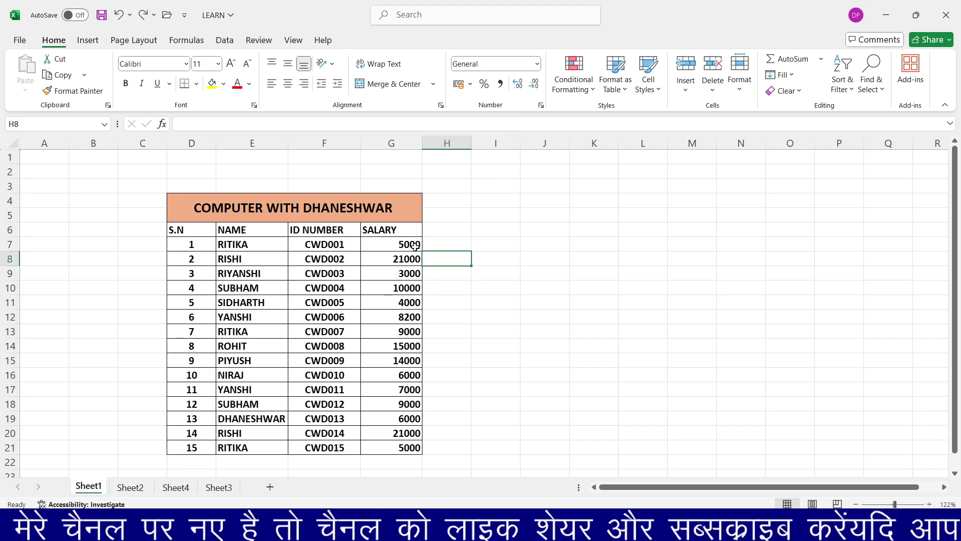
click(434, 234)
click(444, 255)
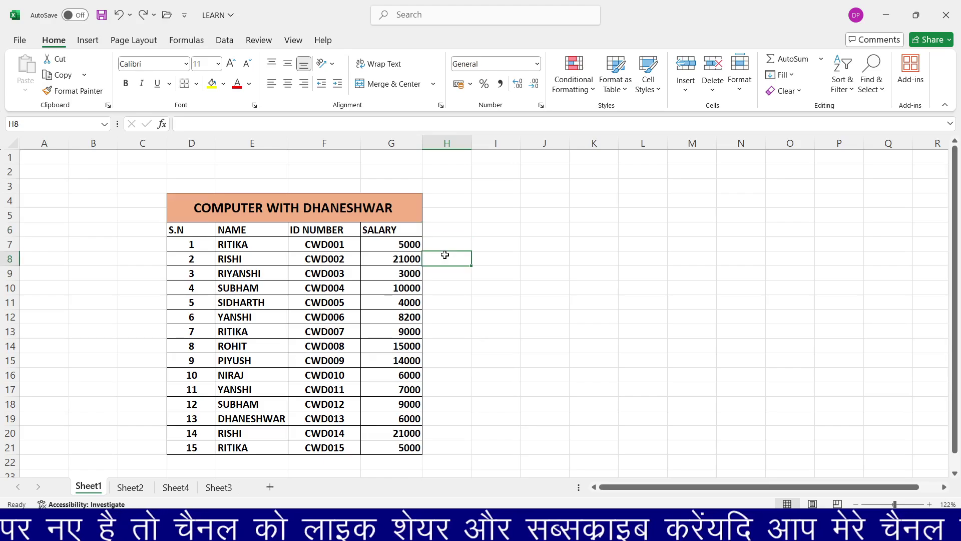
click(575, 92)
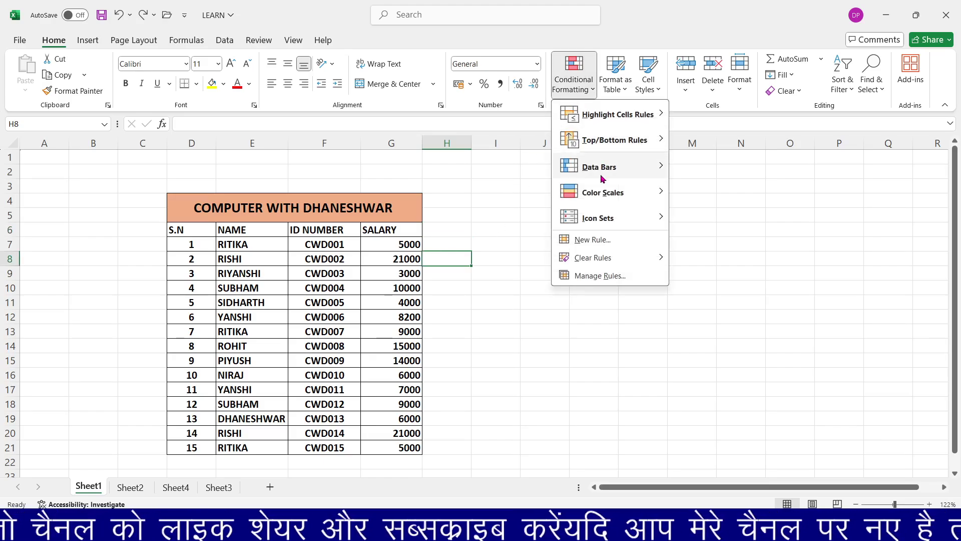
mouse_move(651, 192)
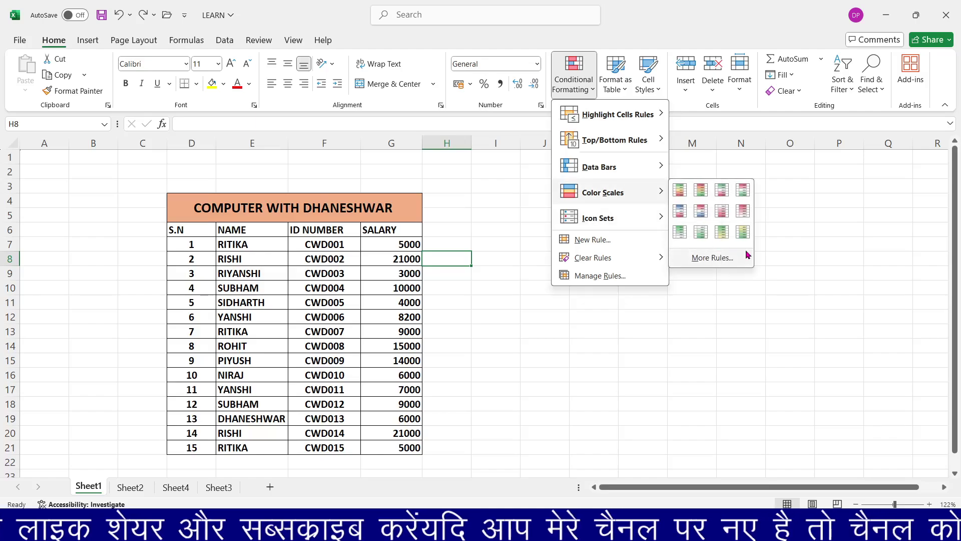
mouse_move(635, 120)
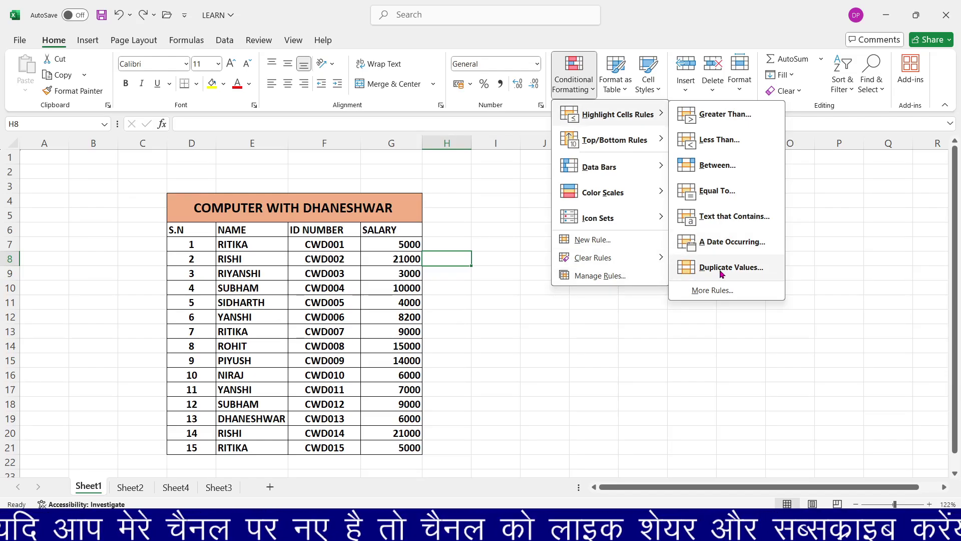
key(Escape)
key(Escape)
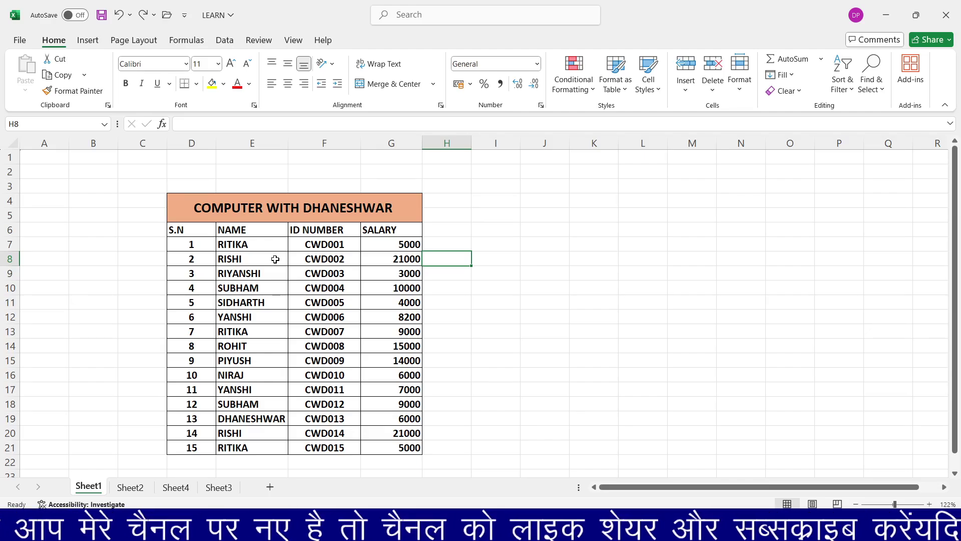
Highlight the duplicate names in E7:E21 with a Duplicate Values rule using Light Red Fill with Dark Red Text
drag(260, 245, 232, 446)
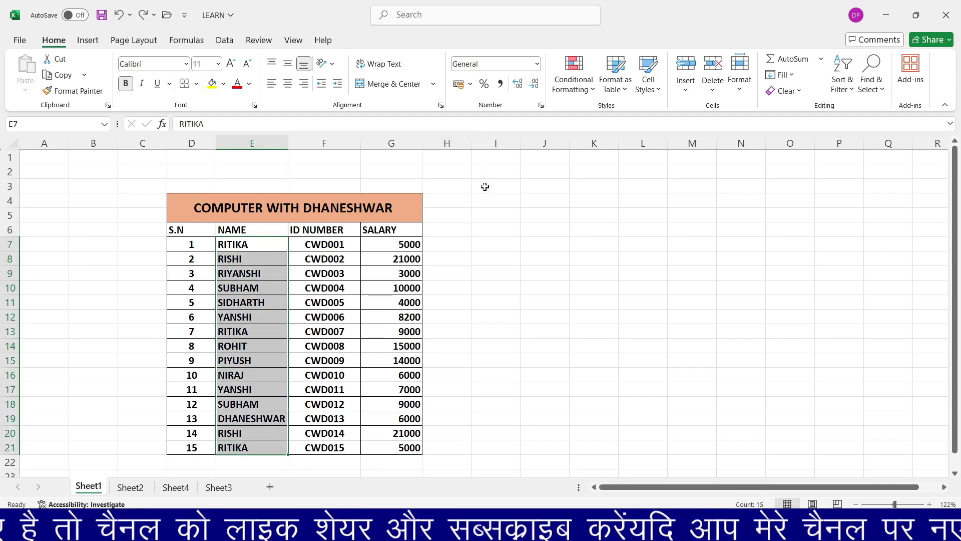
click(576, 89)
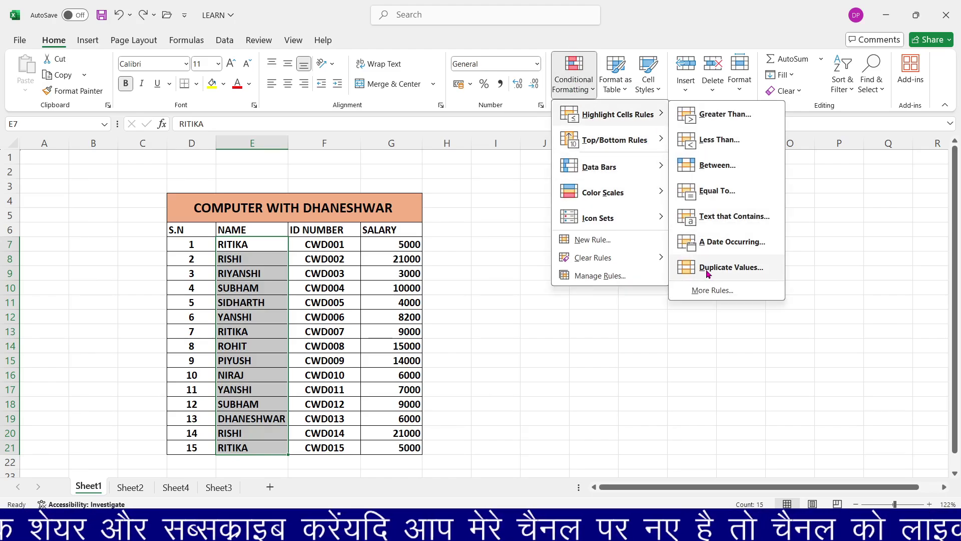
click(708, 270)
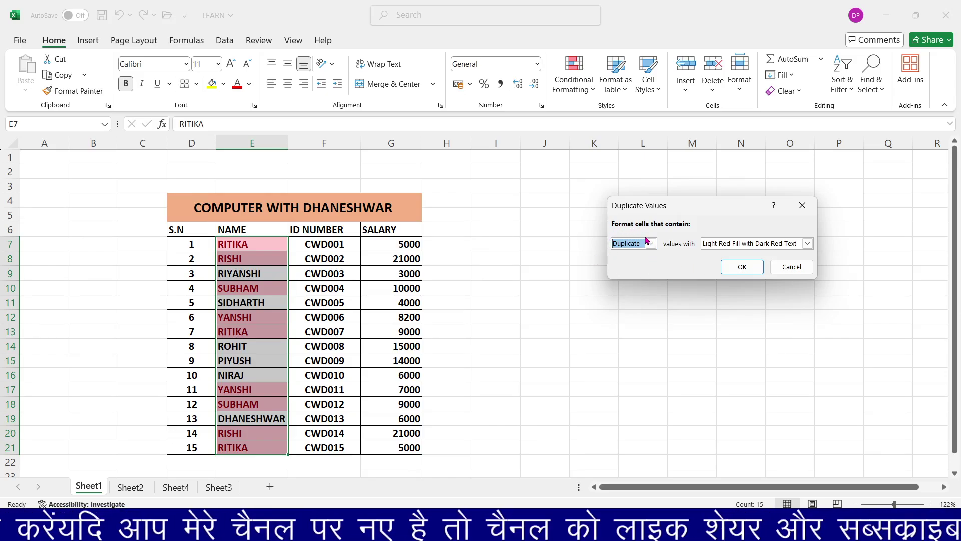
click(743, 267)
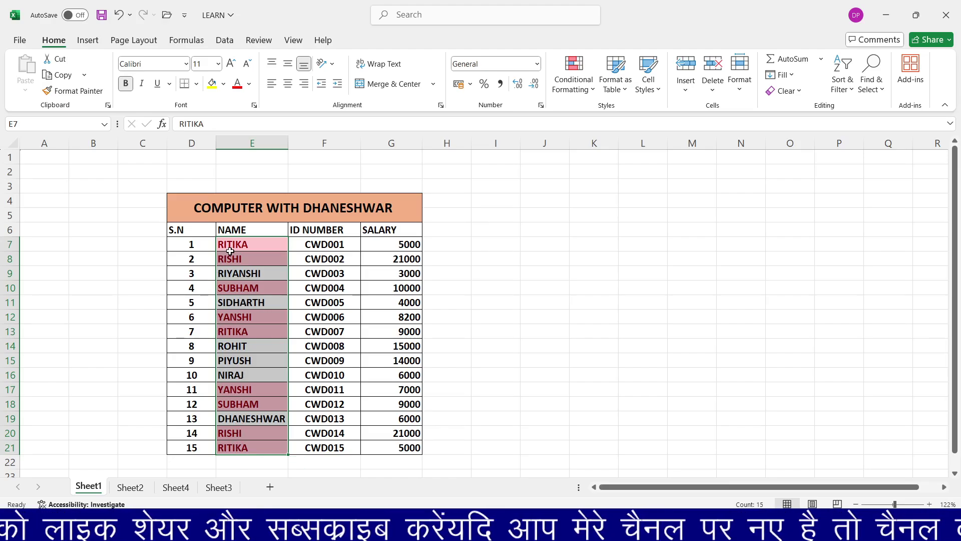
scroll(249, 264, down, 3)
scroll(250, 264, up, 2)
scroll(249, 264, up, 1)
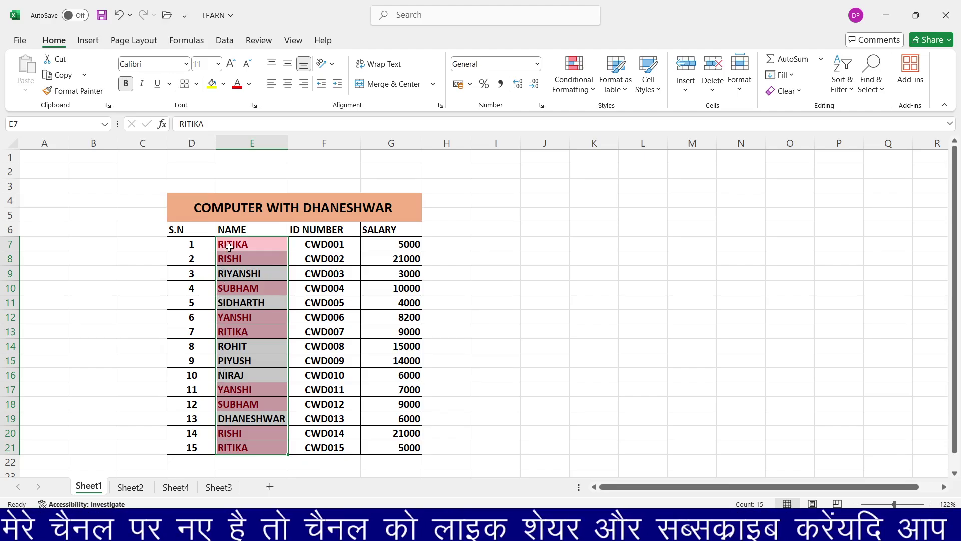
mouse_move(253, 426)
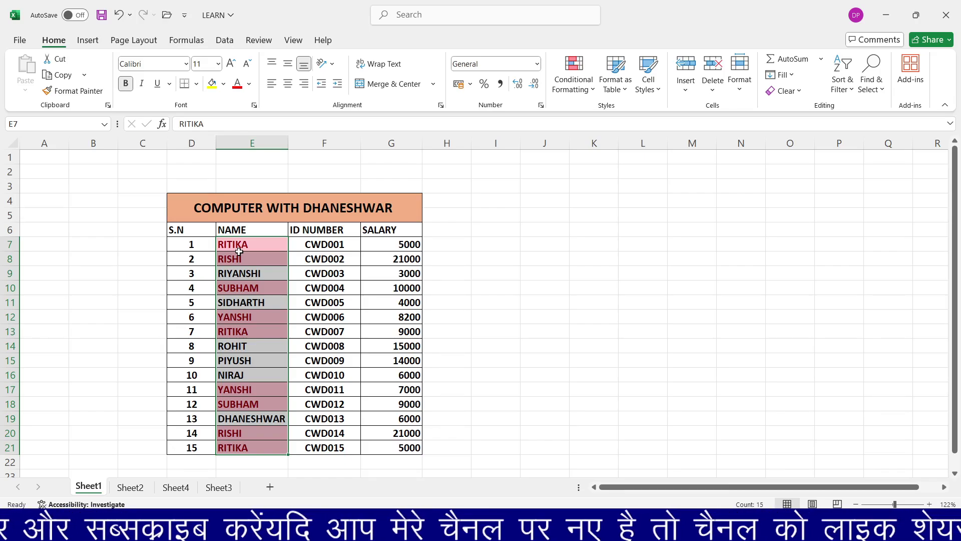
Undo the Duplicate Values rule on the names in E7:E21 and deselect the range
key(ctrl+z)
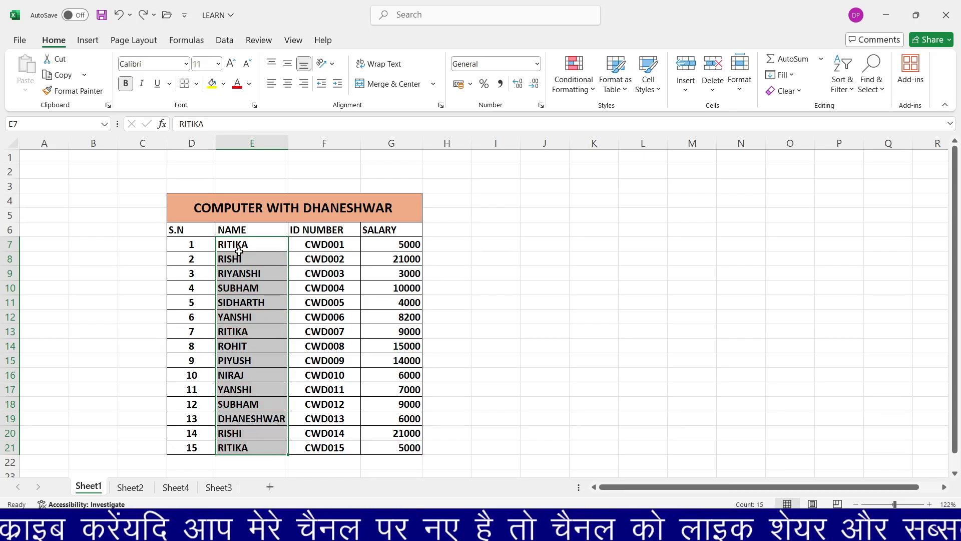
click(457, 240)
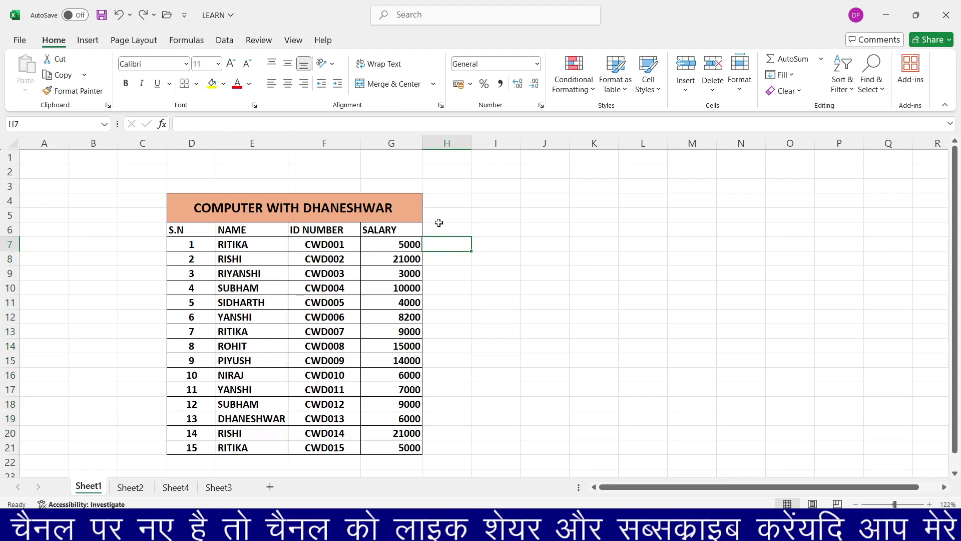
click(573, 80)
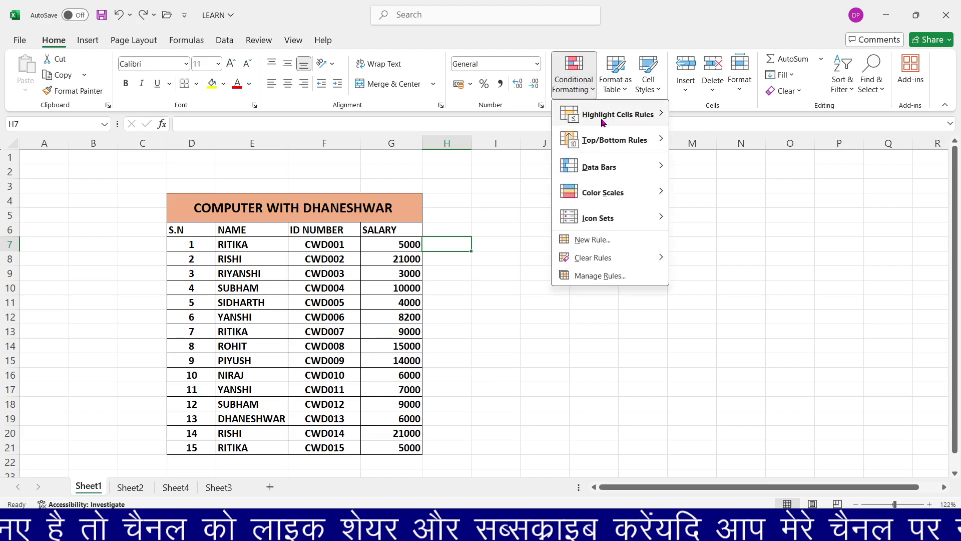
mouse_move(603, 123)
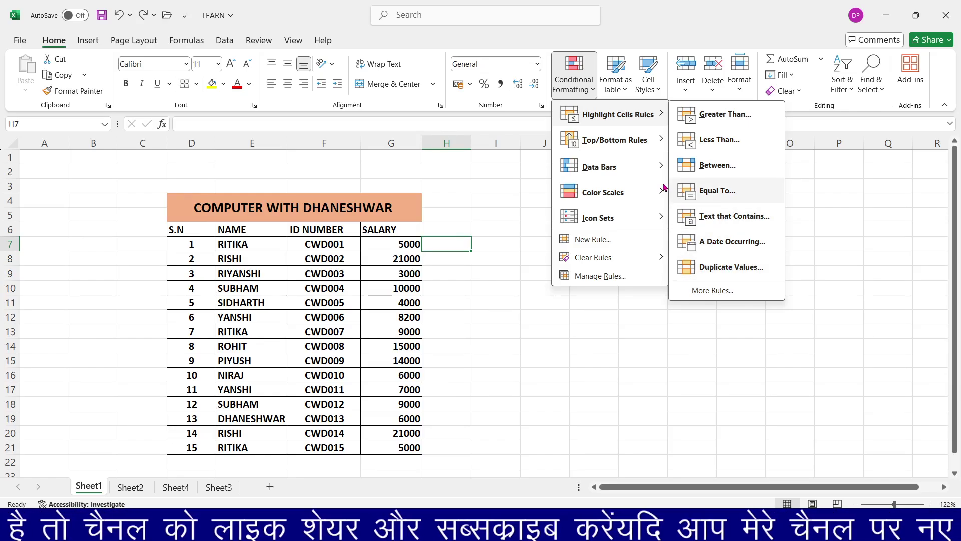
mouse_move(635, 140)
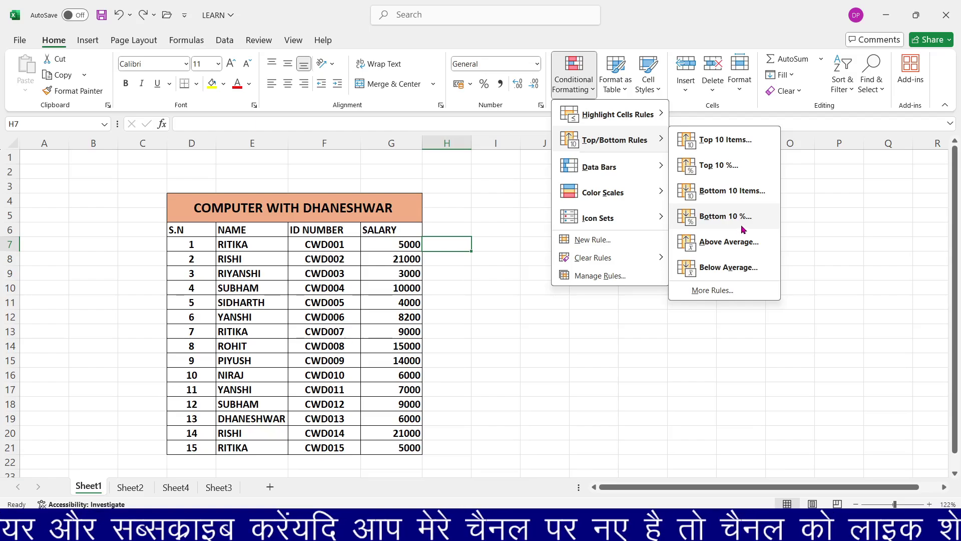
click(727, 269)
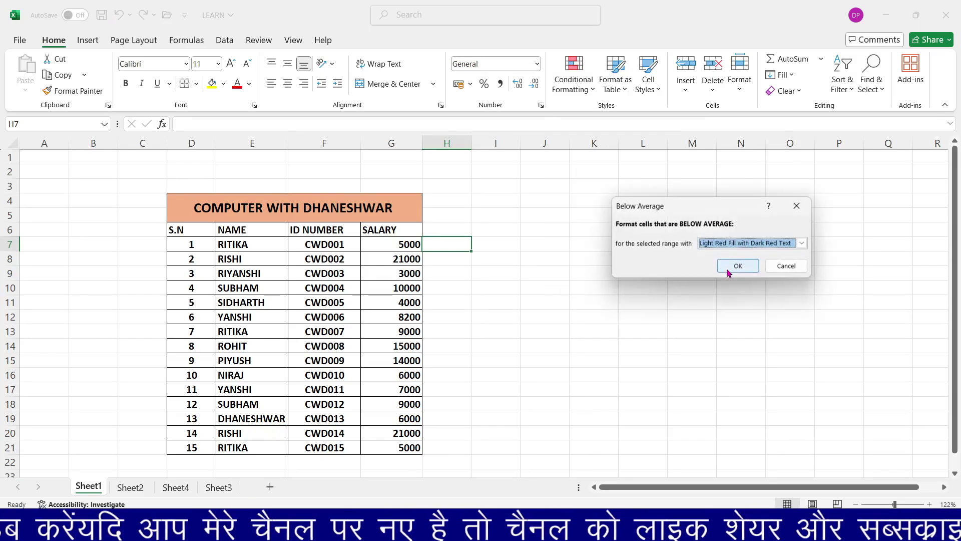
click(798, 207)
click(494, 219)
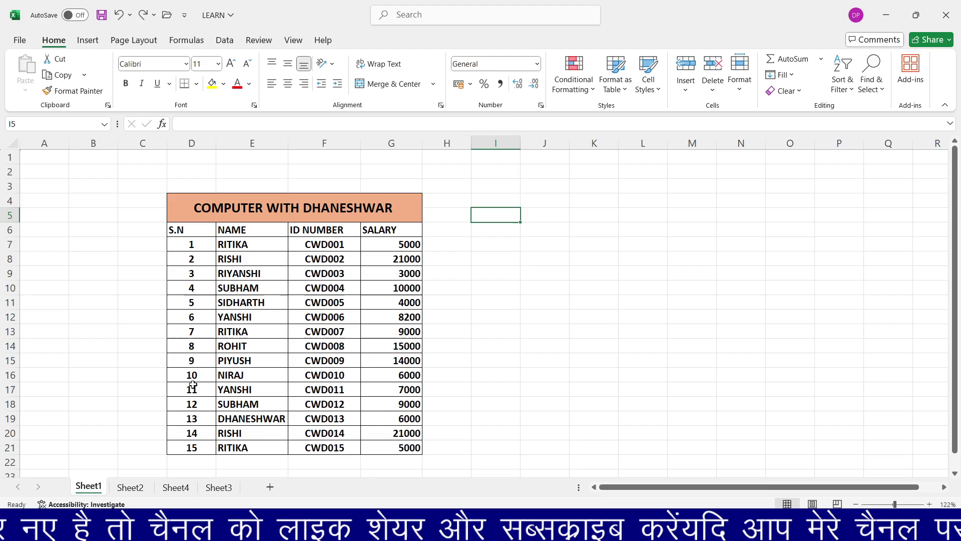
Switch to Sheet2 and clear the formula from cell L8 beside the computer sales table
click(132, 488)
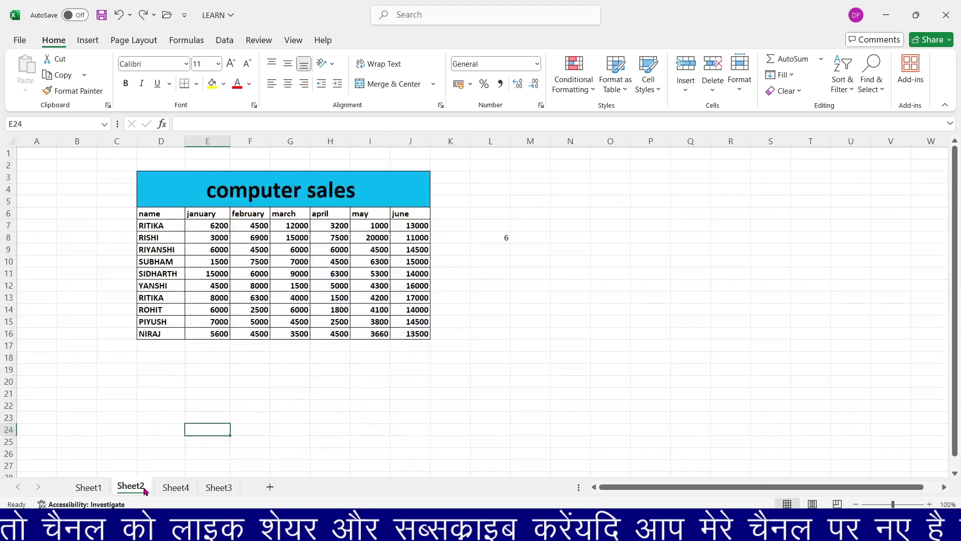
click(895, 504)
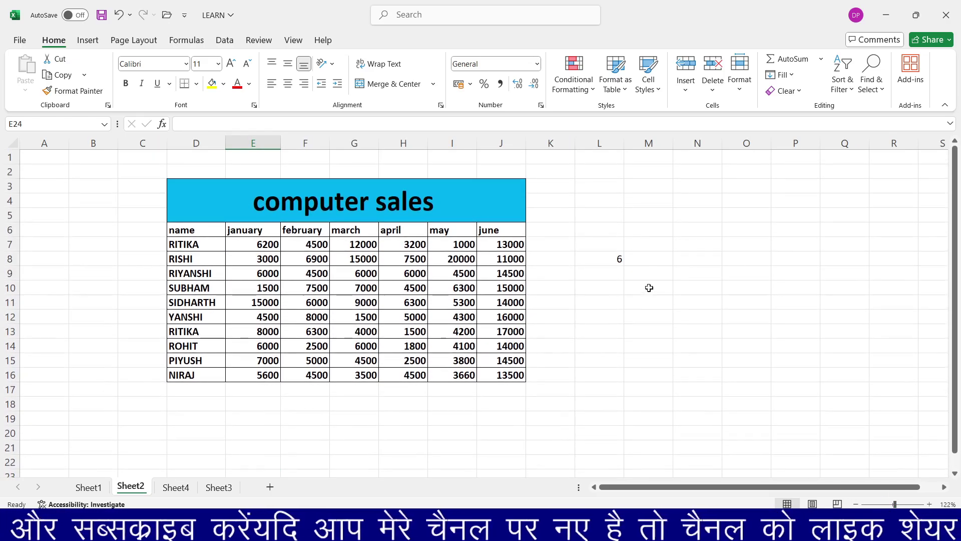
click(647, 260)
click(610, 260)
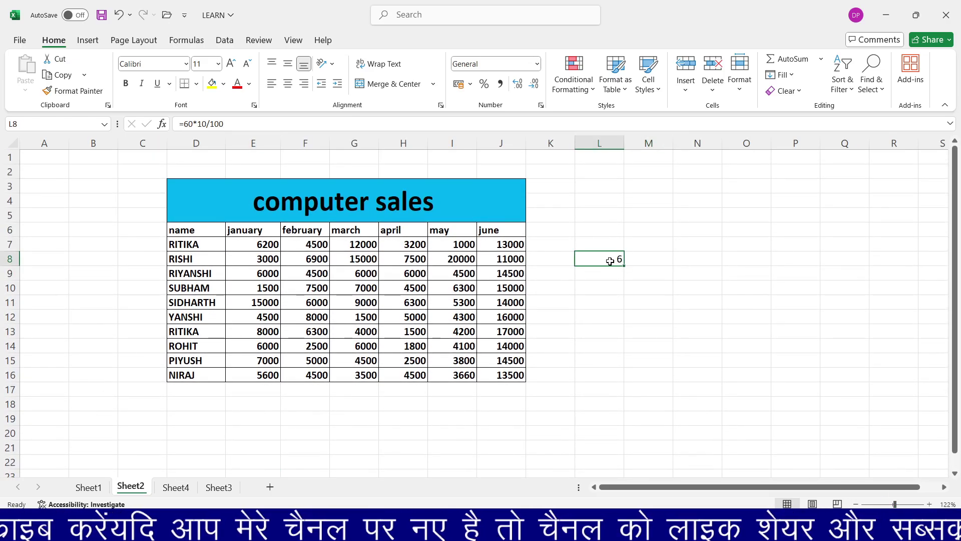
key(BackSpace)
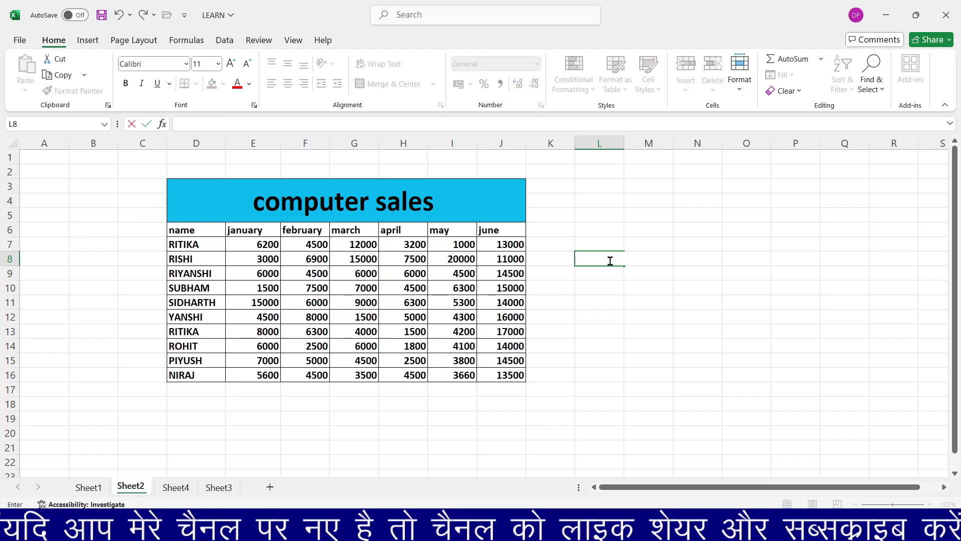
click(539, 278)
click(468, 273)
click(574, 70)
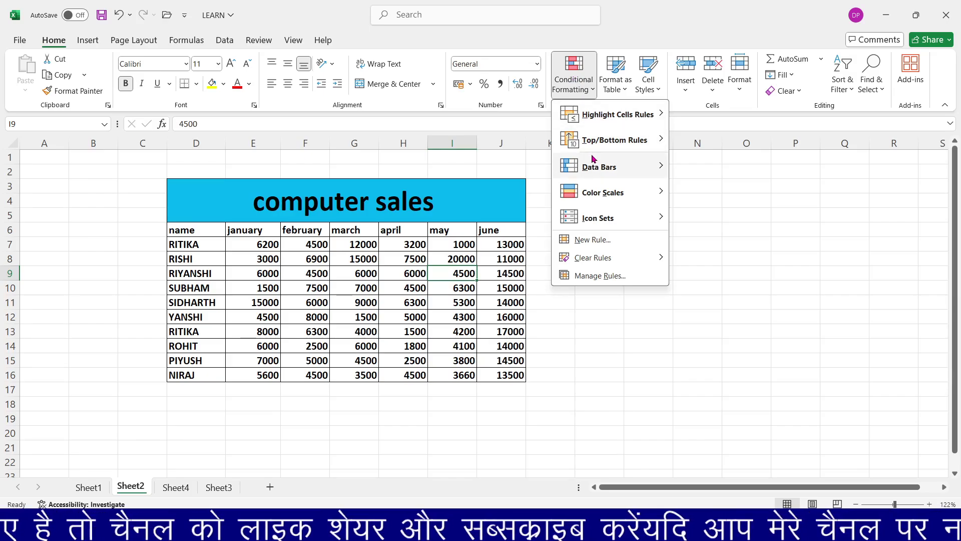
mouse_move(632, 143)
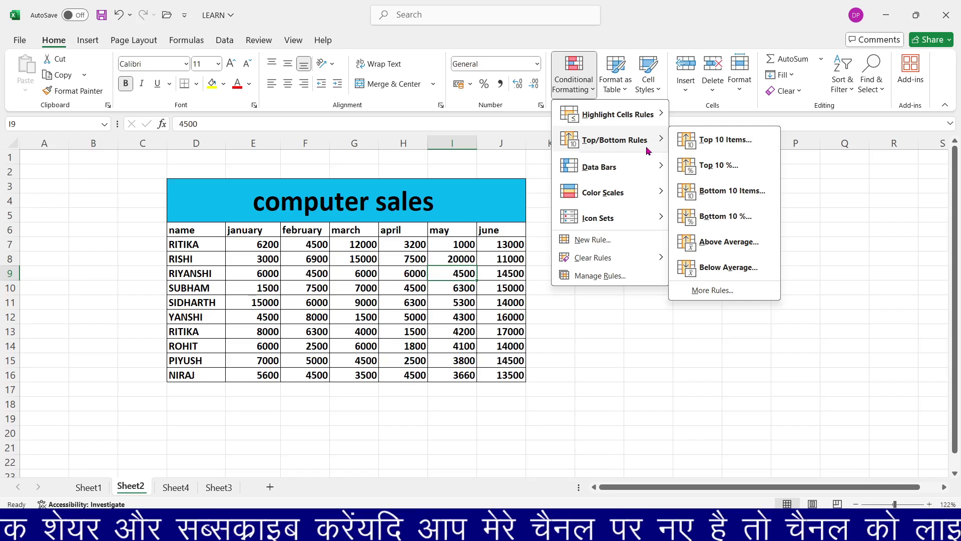
key(Escape)
key(Escape)
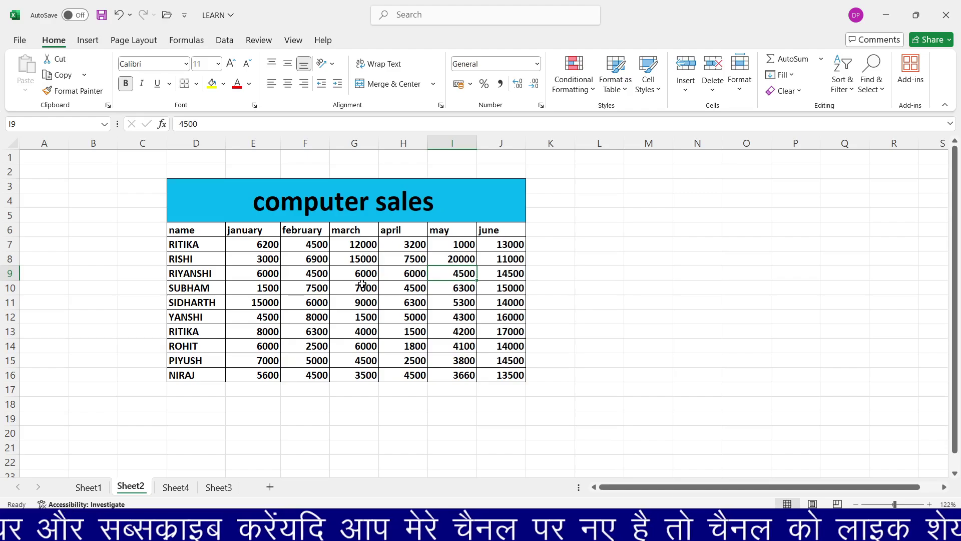
Highlight the top 10 sales figures in E7:J16 with a Top 10 Items rule using Light Red Fill with Dark Red Text
drag(245, 244, 520, 374)
click(583, 89)
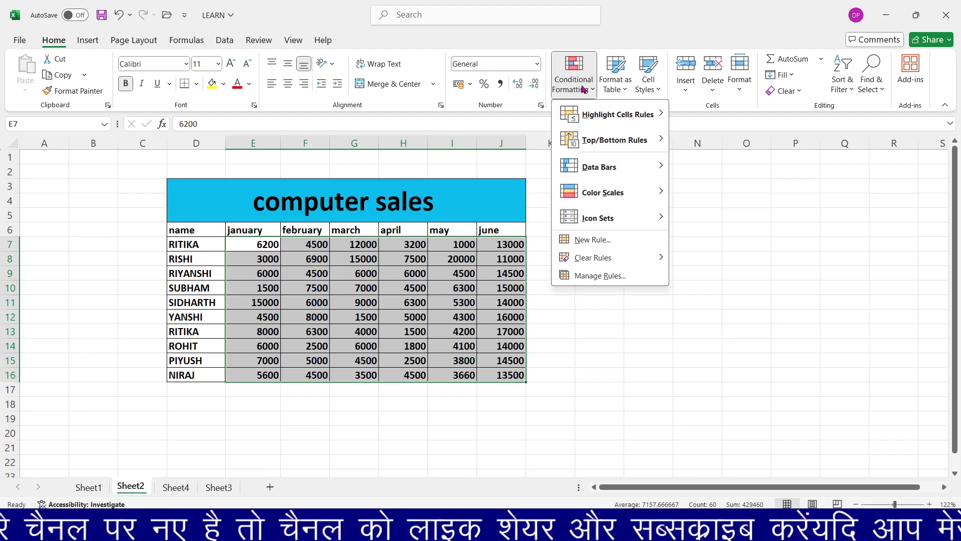
mouse_move(591, 146)
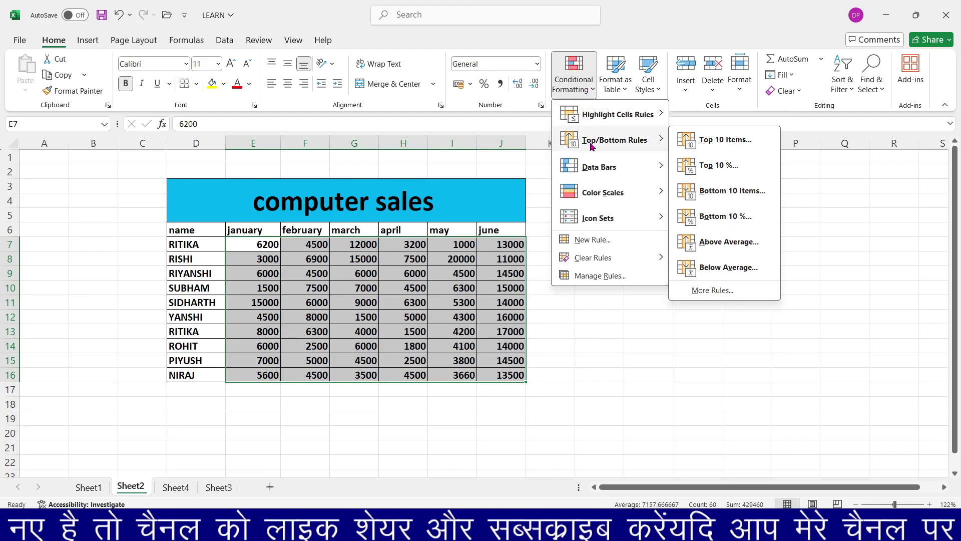
click(714, 144)
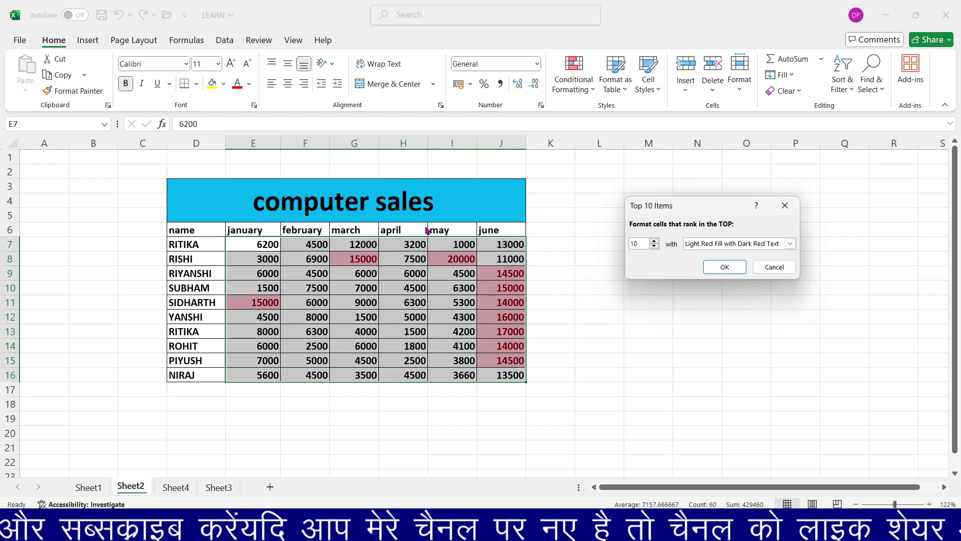
click(724, 267)
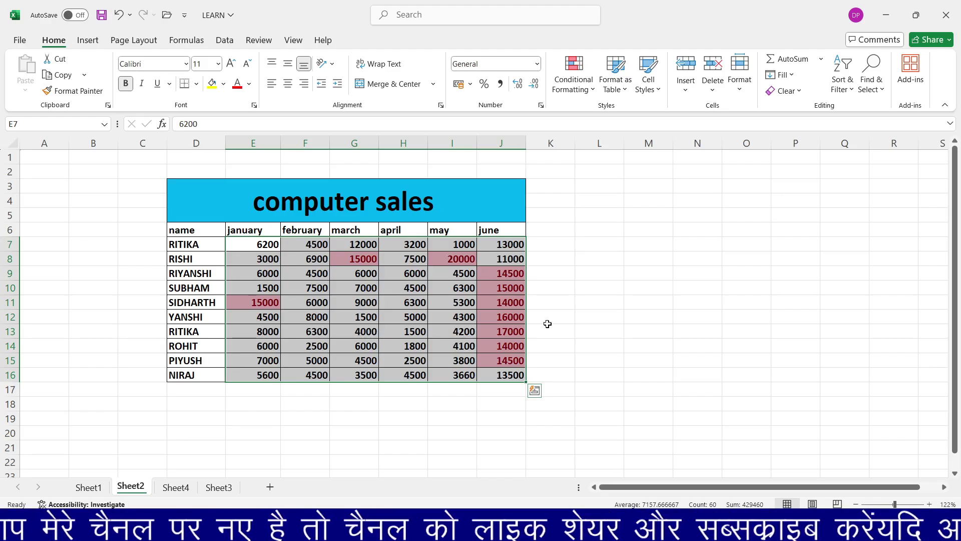
Undo the Top 10 Items rule on the sales figures in E7:J16
click(572, 88)
mouse_move(623, 144)
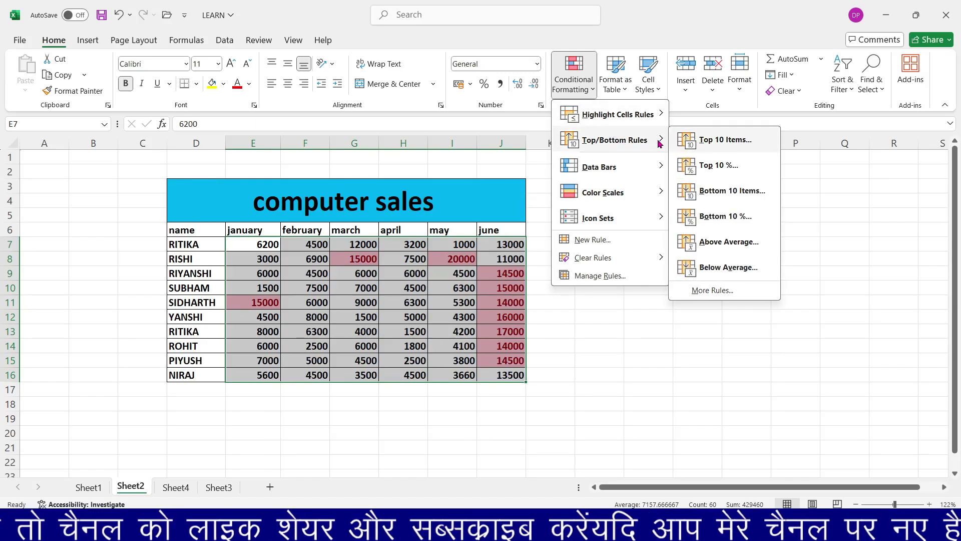
click(486, 281)
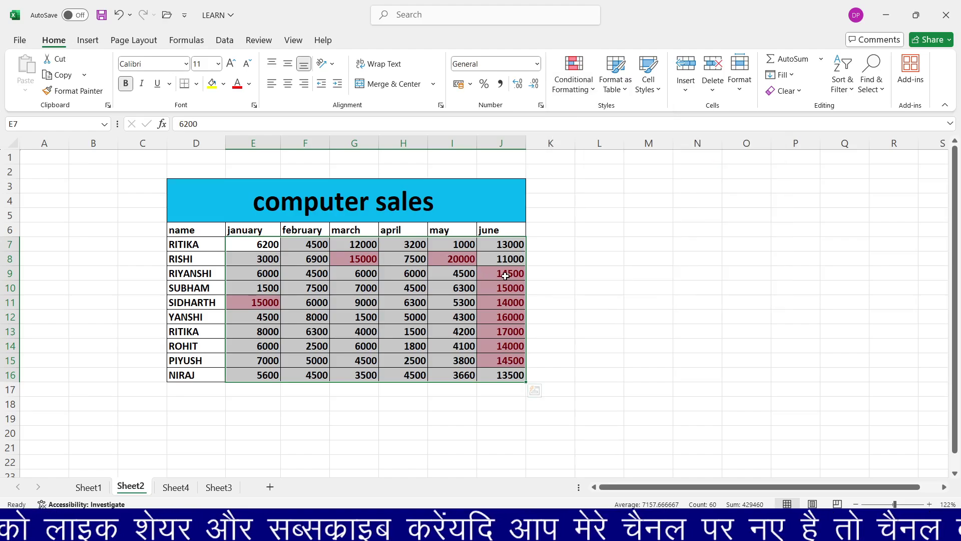
key(ctrl+z)
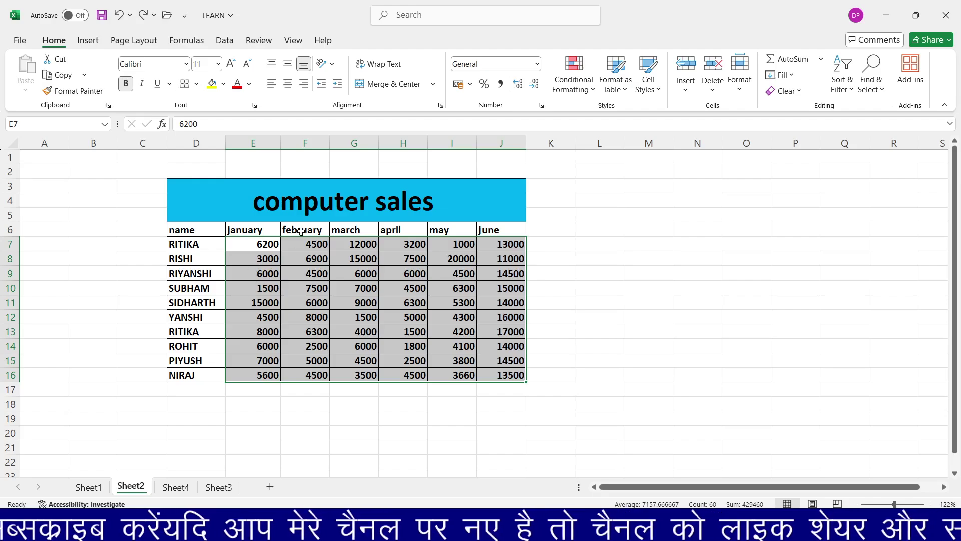
Highlight the lowest 10 sales figures in E7:J16 with a Bottom 10 Items rule using Light Red Fill with Dark Red Text
drag(260, 240, 503, 375)
click(566, 85)
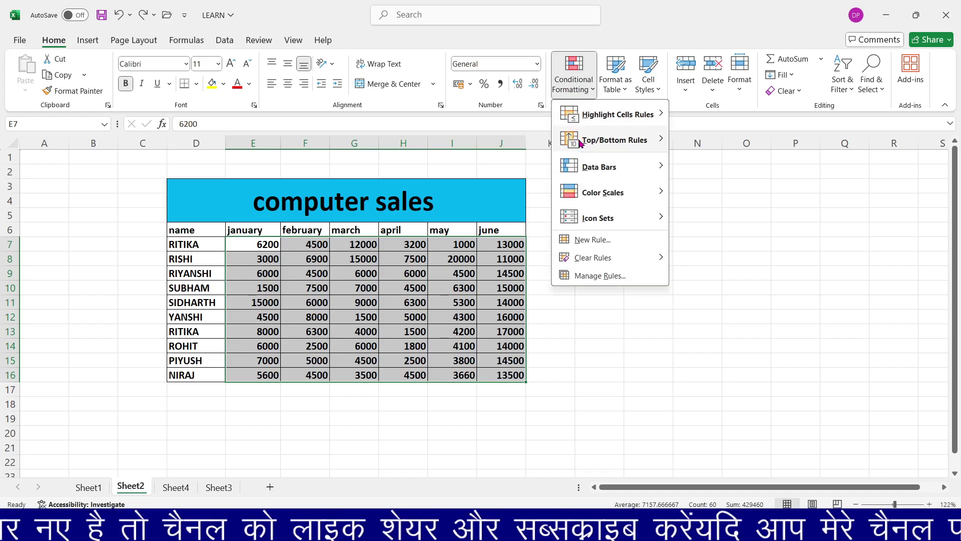
mouse_move(588, 145)
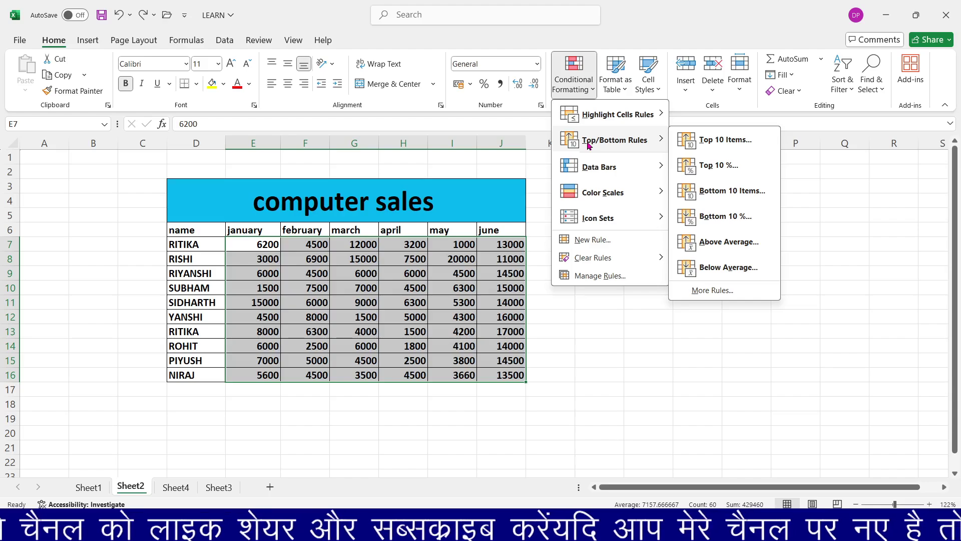
click(730, 195)
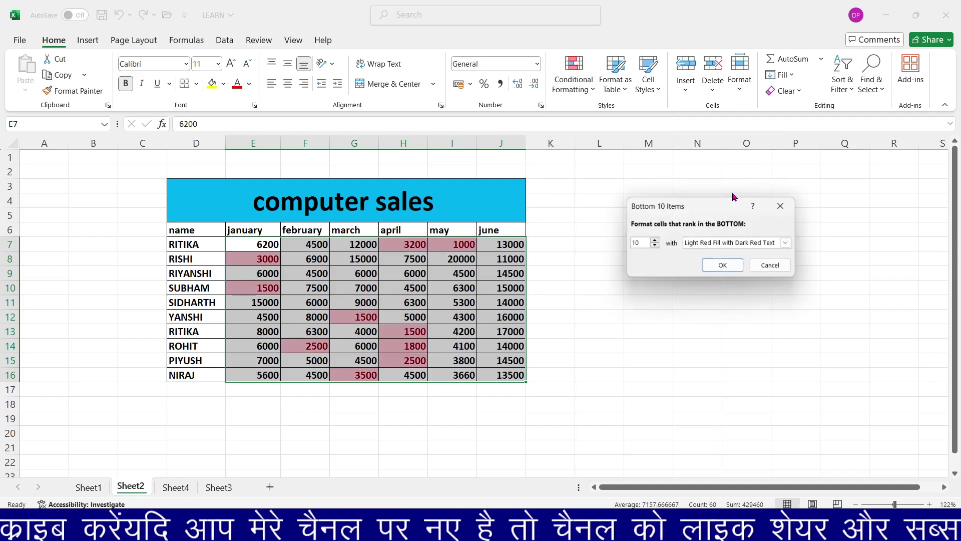
click(721, 265)
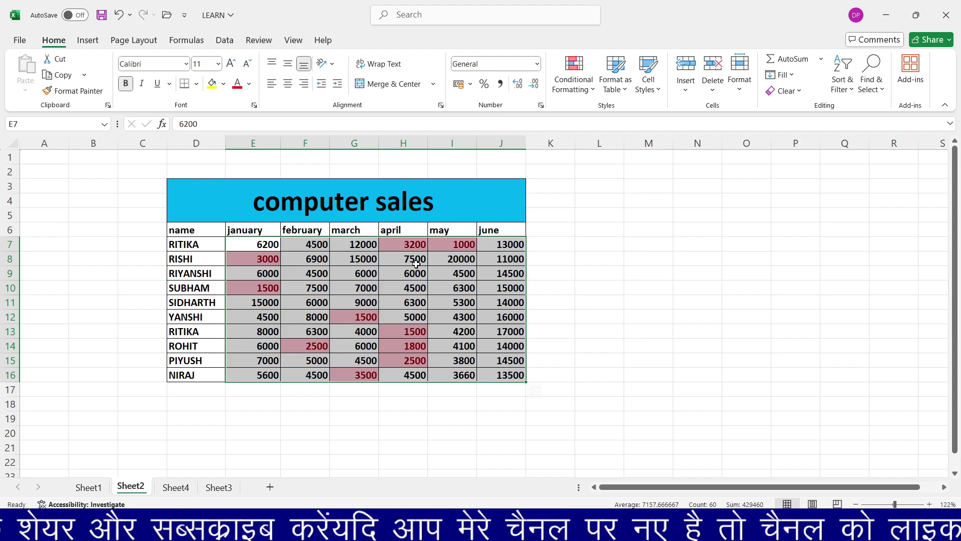
Undo the Bottom 10 Items rule on the sales figures in E7:J16
key(ctrl+z)
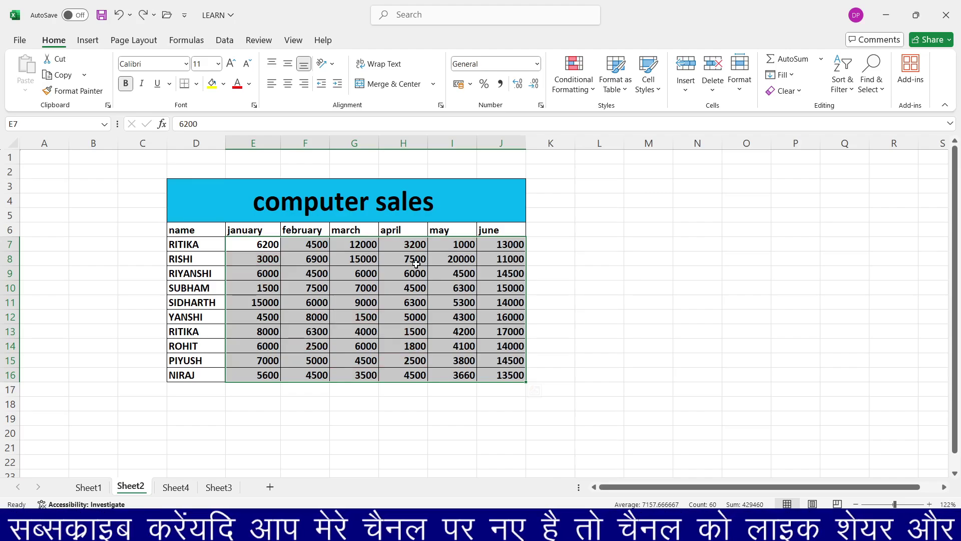
click(589, 72)
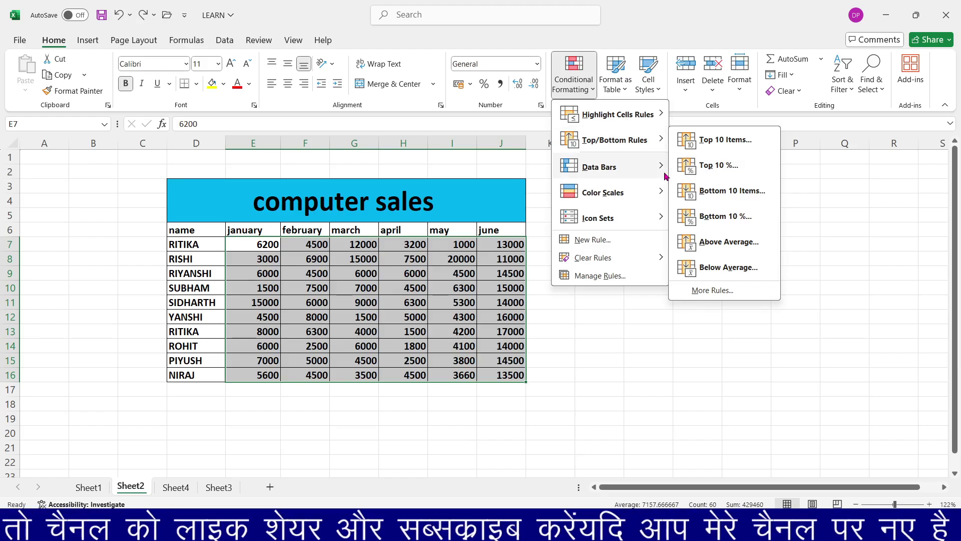
click(551, 297)
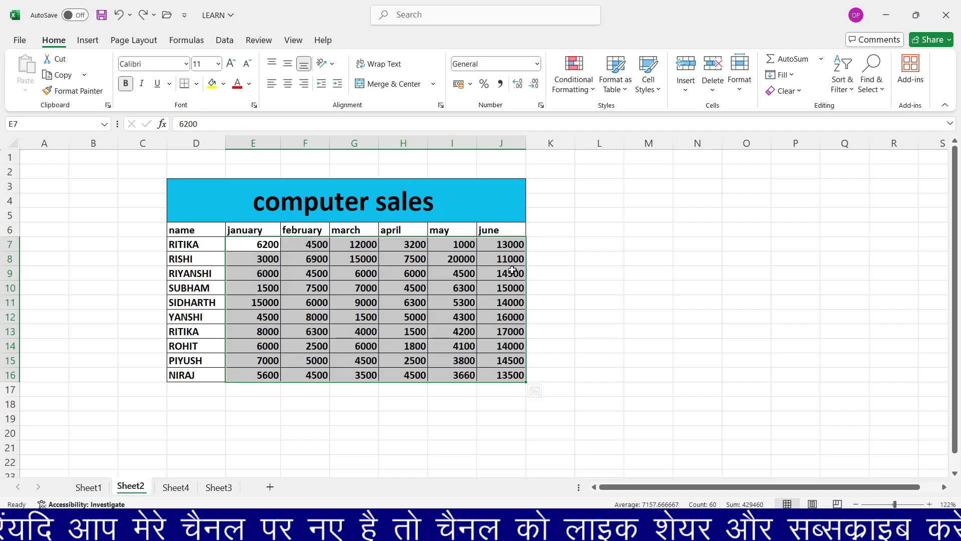
Examine the first data row's sales cells one by one from January to June, E7 to J7
click(266, 245)
click(325, 243)
click(334, 244)
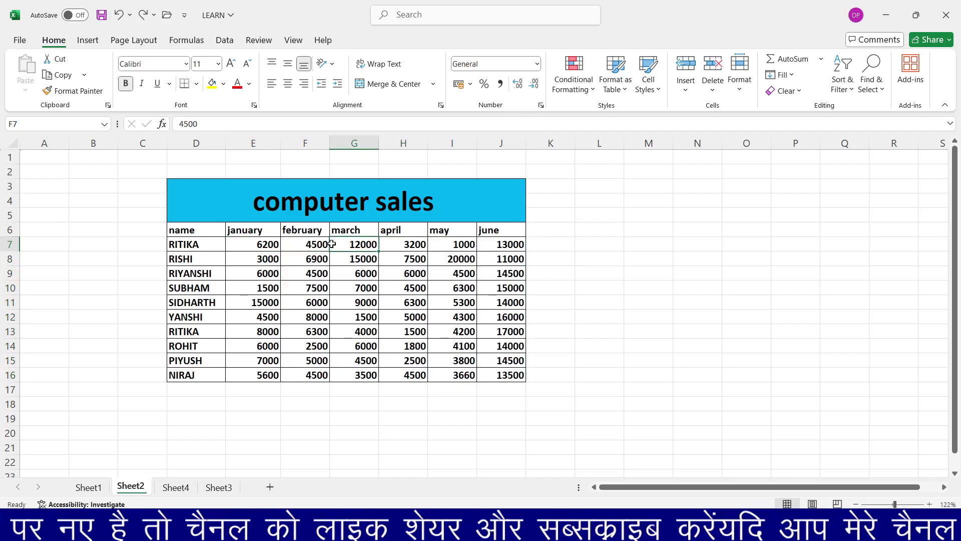
click(415, 246)
click(454, 244)
click(520, 244)
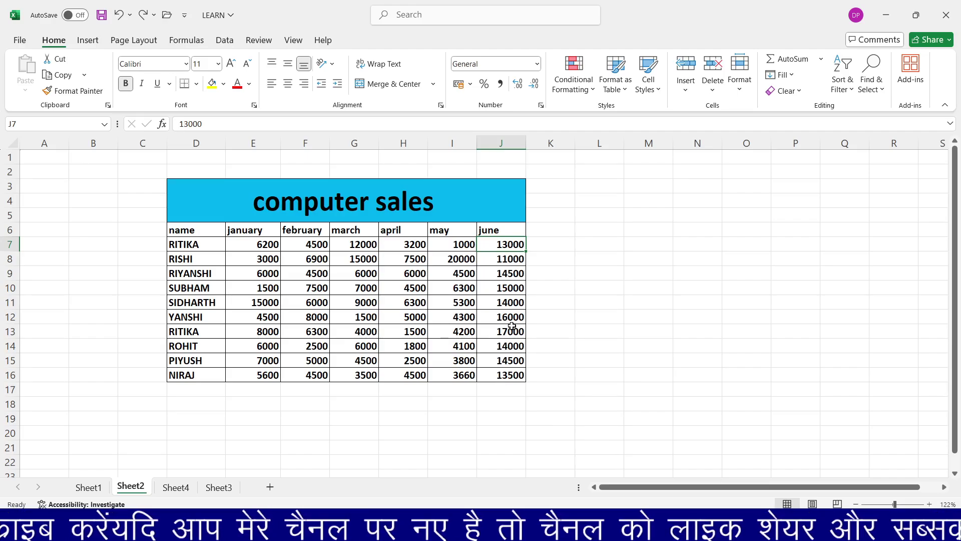
Enter the formula =60*10/100 in cell L8 beside the sales table and reselect that cell
click(602, 256)
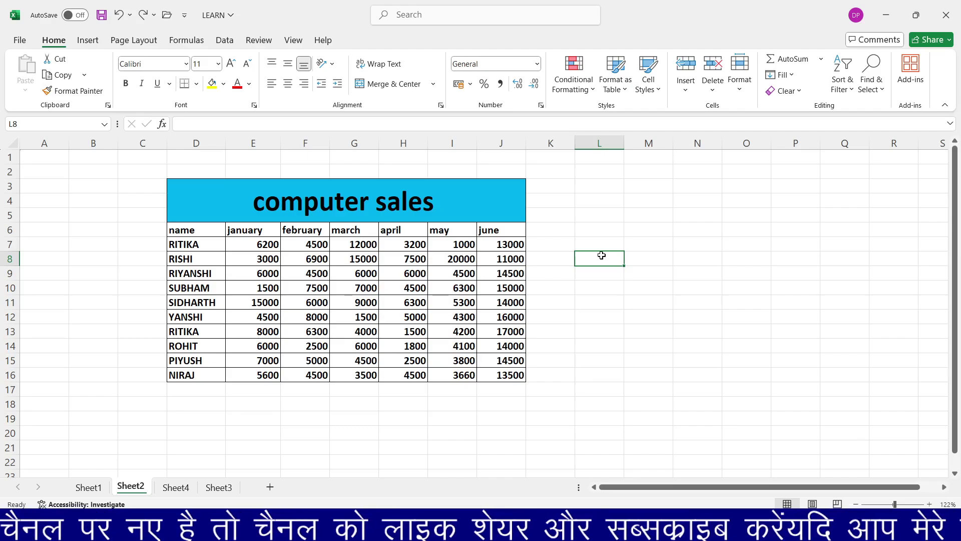
text(=)
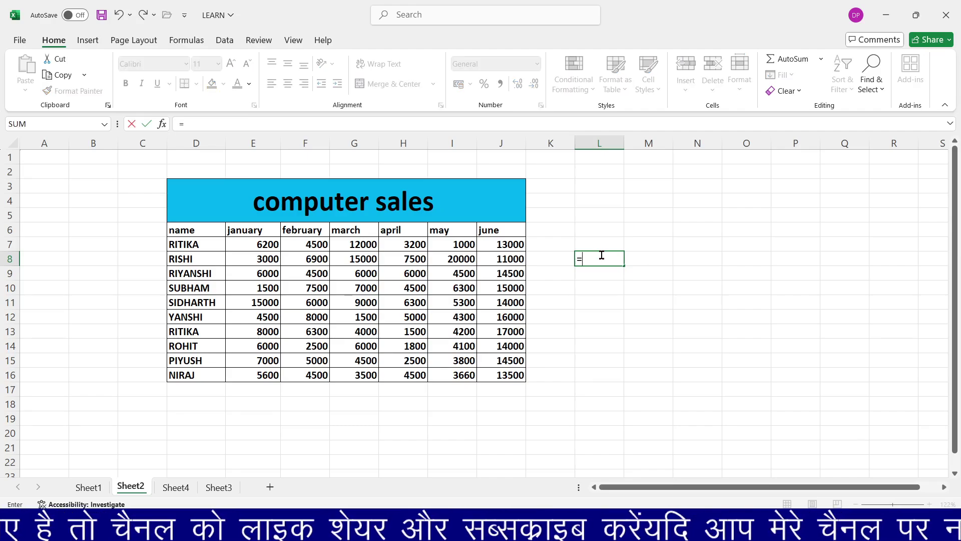
text(60)
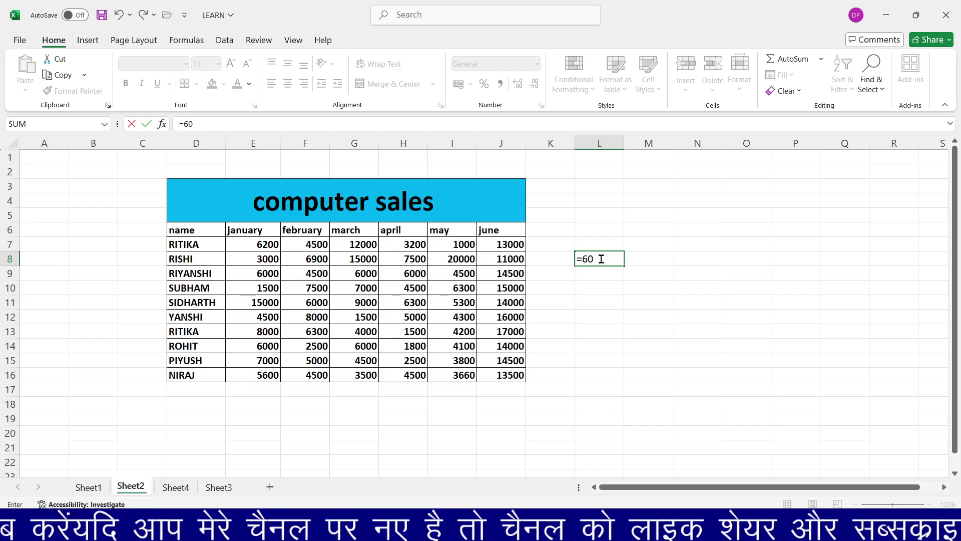
text(*10/)
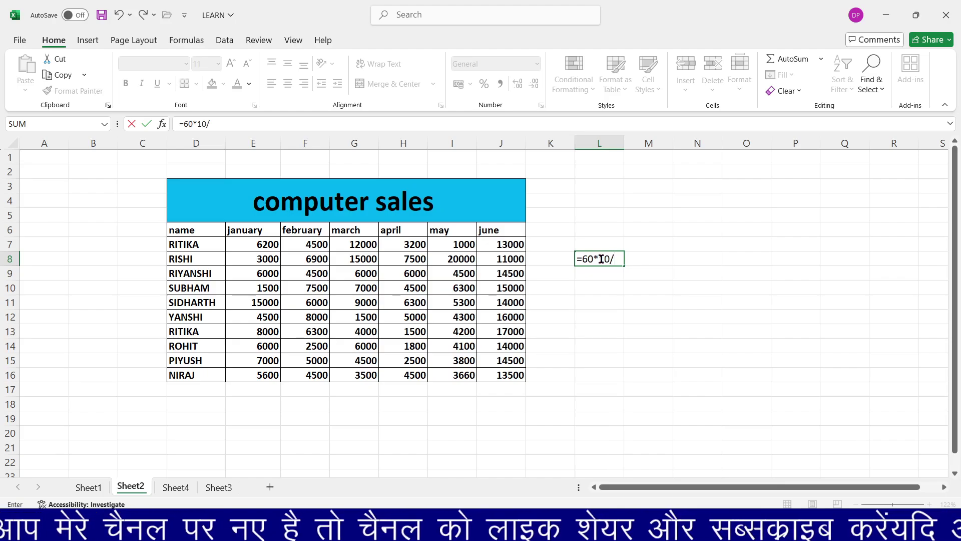
text(100)
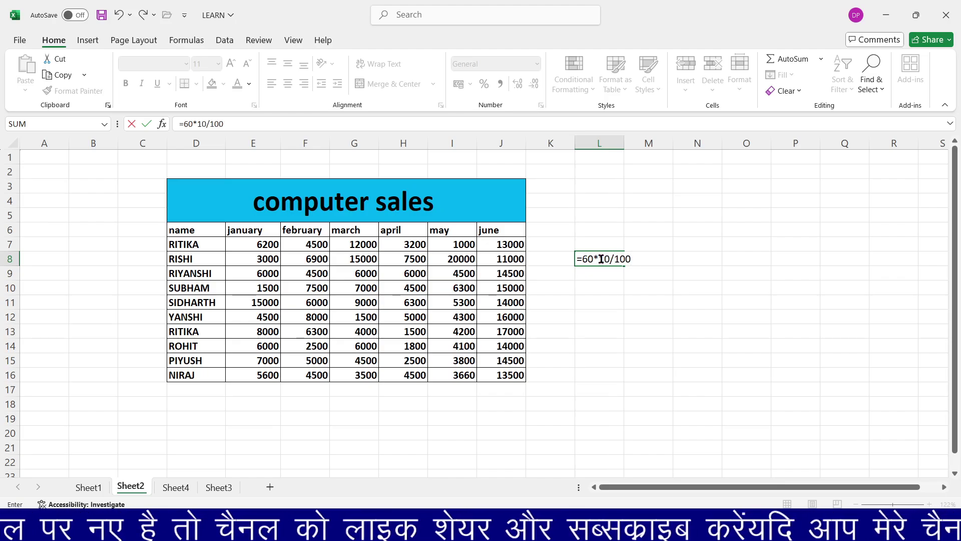
key(Return)
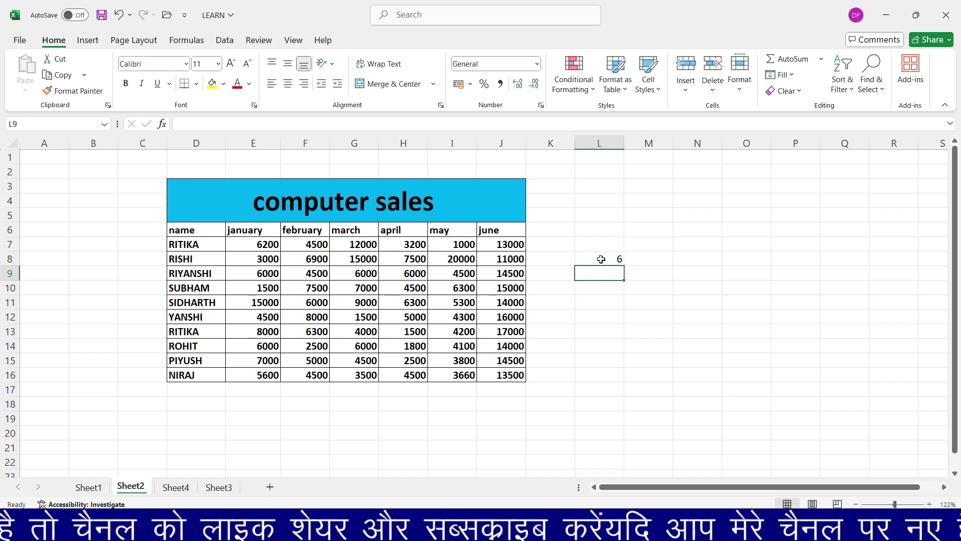
click(604, 260)
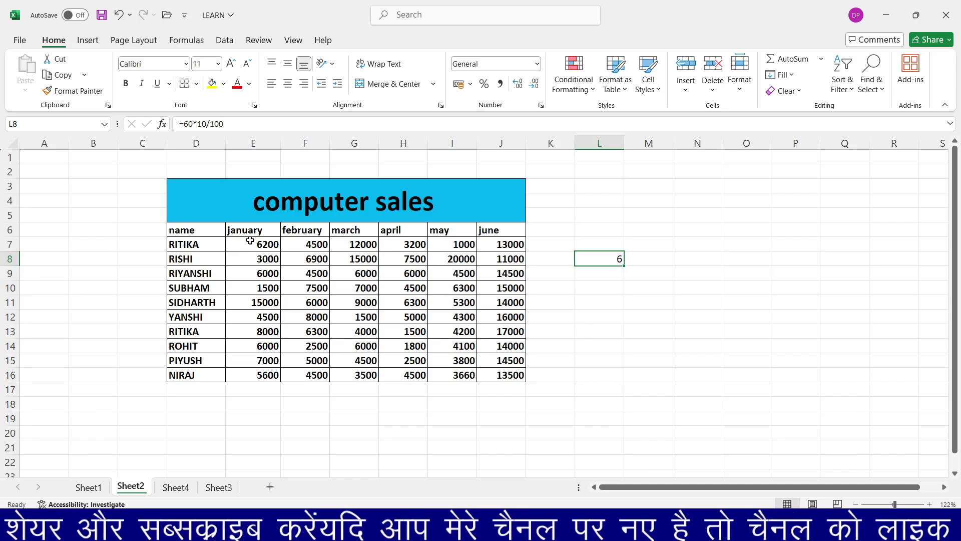
Highlight the top 10% of the sales figures in E7:J16 with a Top 10% rule using Light Red Fill with Dark Red Text
drag(251, 241, 498, 375)
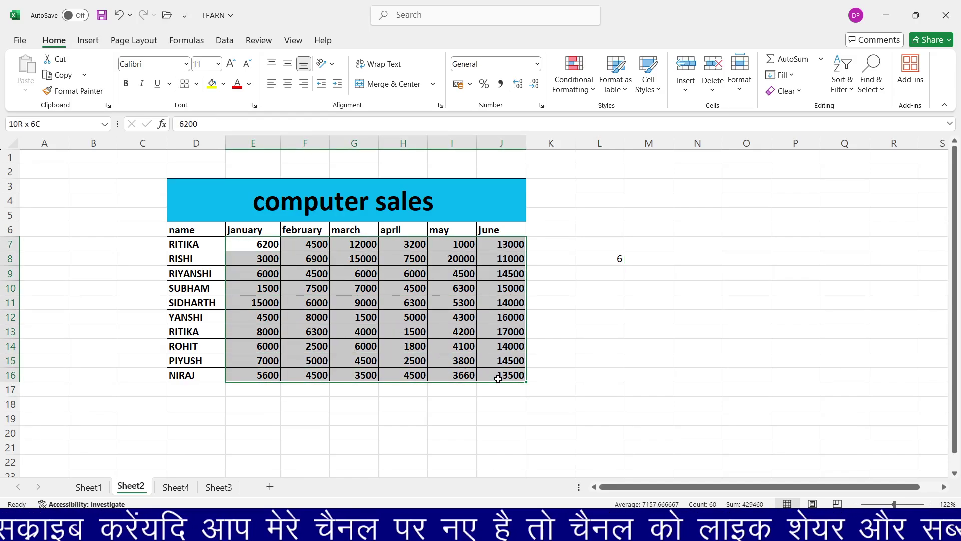
click(574, 89)
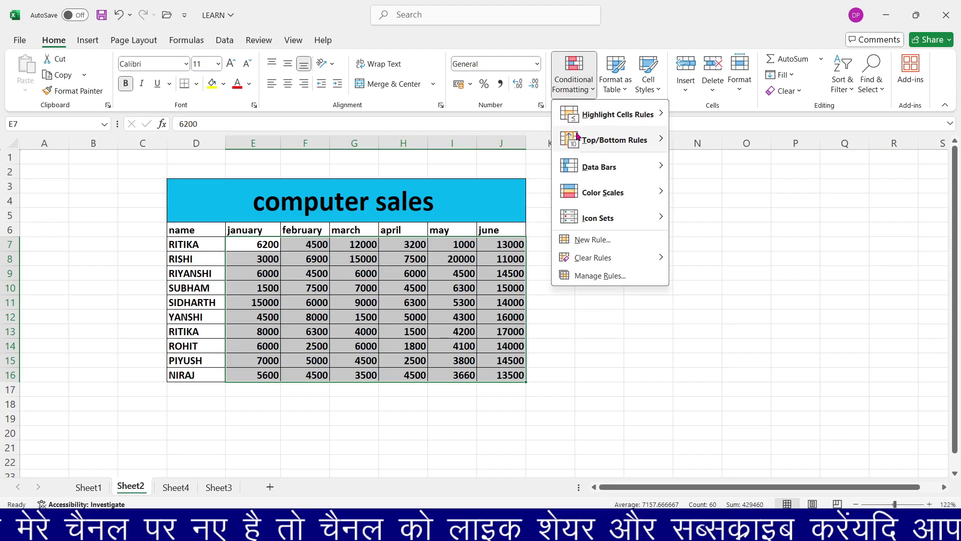
mouse_move(578, 137)
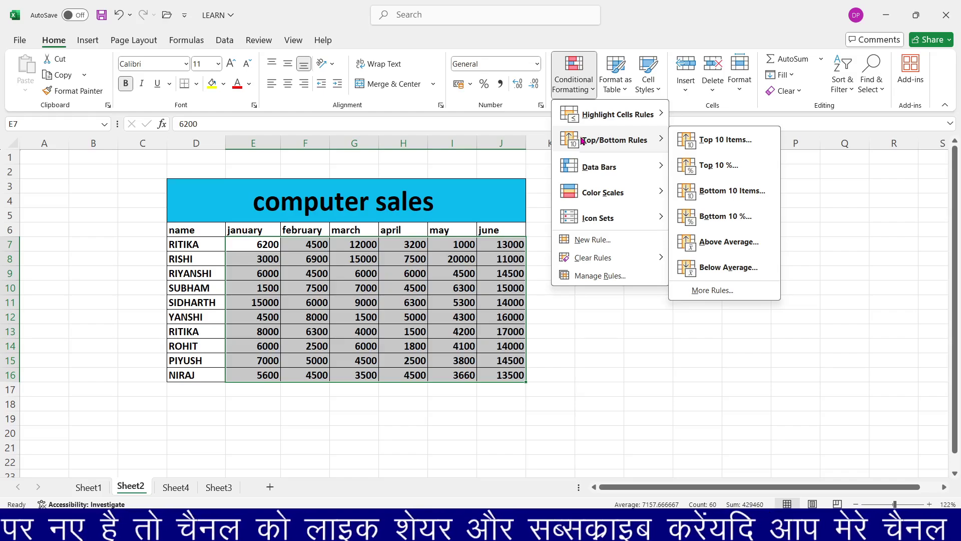
click(722, 166)
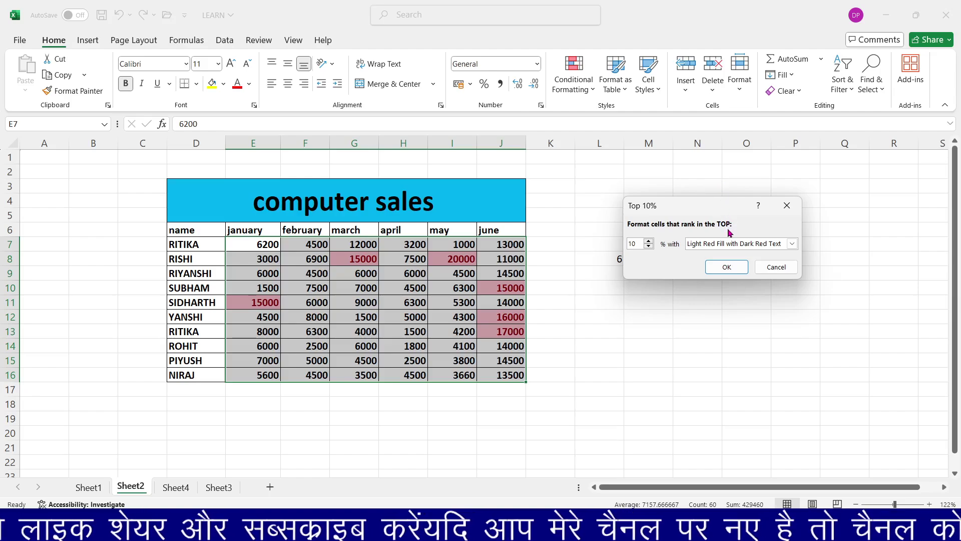
click(725, 267)
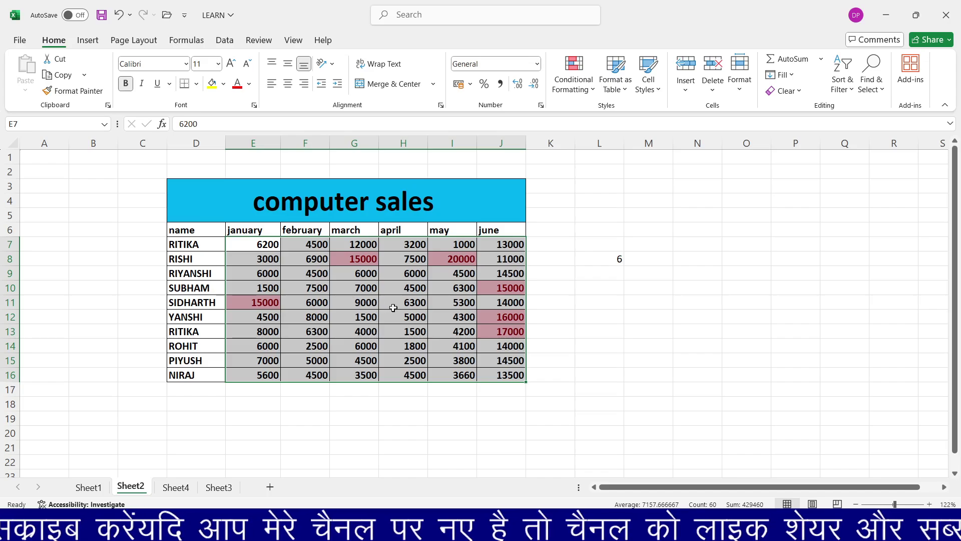
Deselect the sales figures and undo the Top 10% rule on E7:J16
click(635, 324)
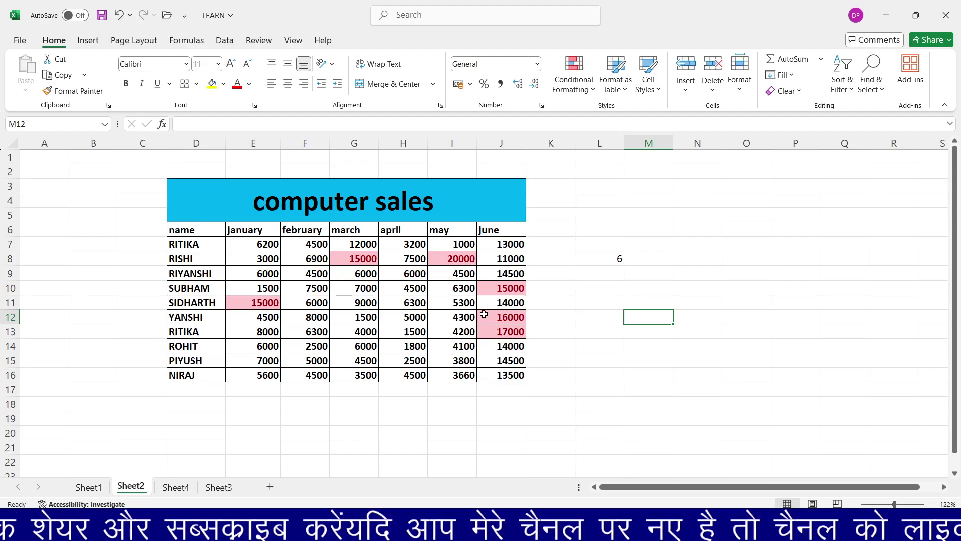
key(ctrl+z)
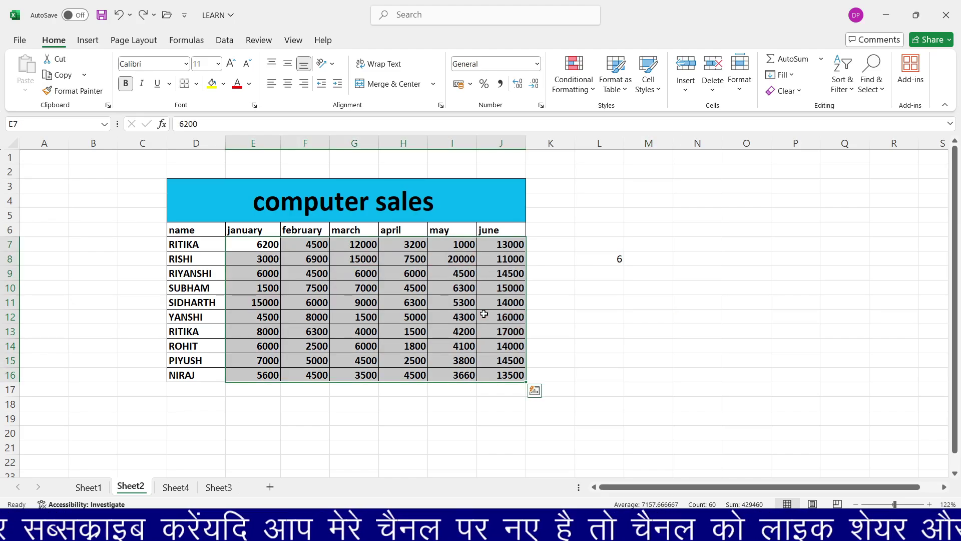
Highlight the bottom 10% of the sales figures in E7:J16 using Light Red Fill with Dark Red Text and undo that rule
click(574, 88)
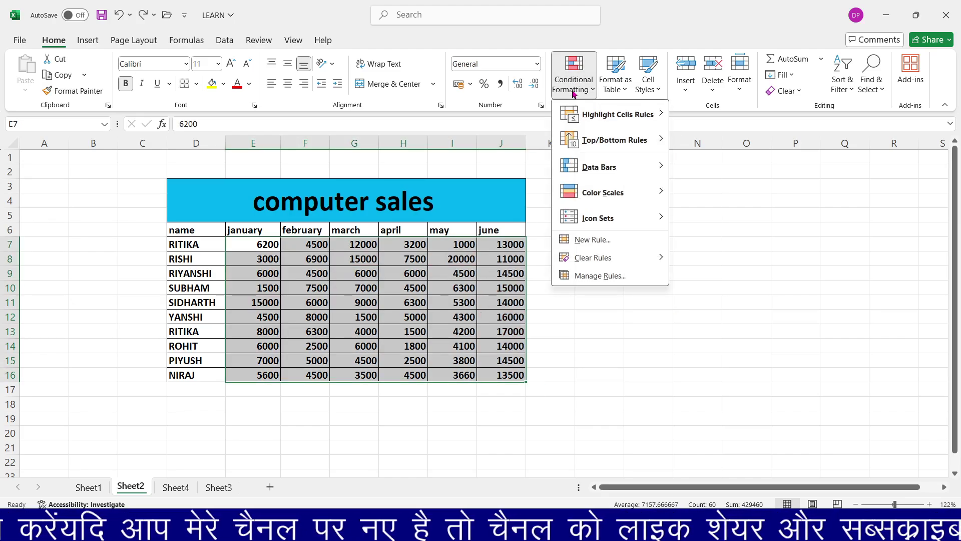
mouse_move(616, 139)
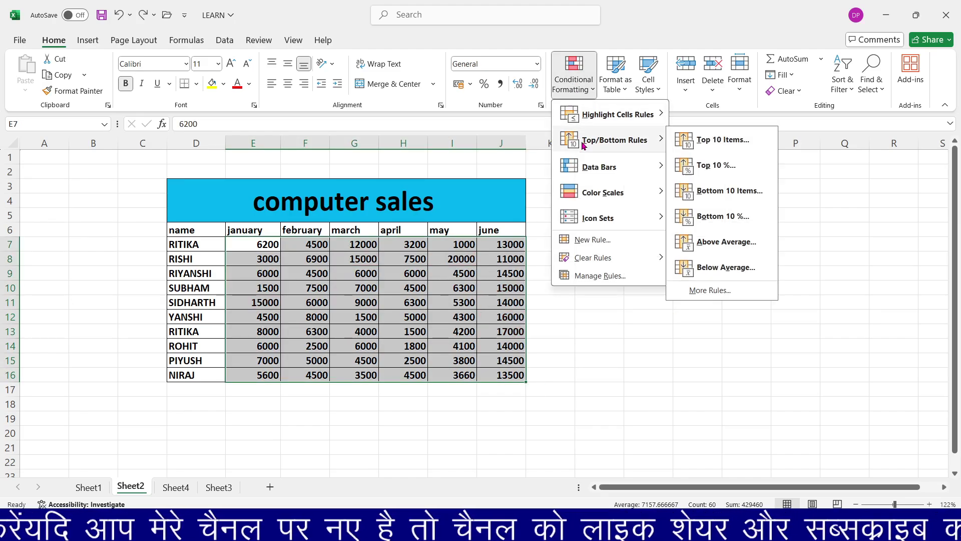
click(700, 216)
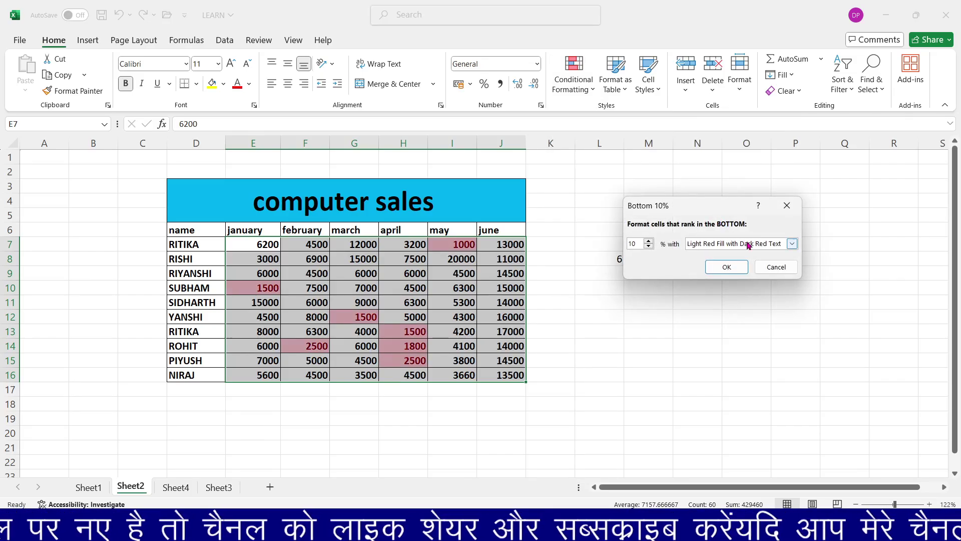
click(732, 268)
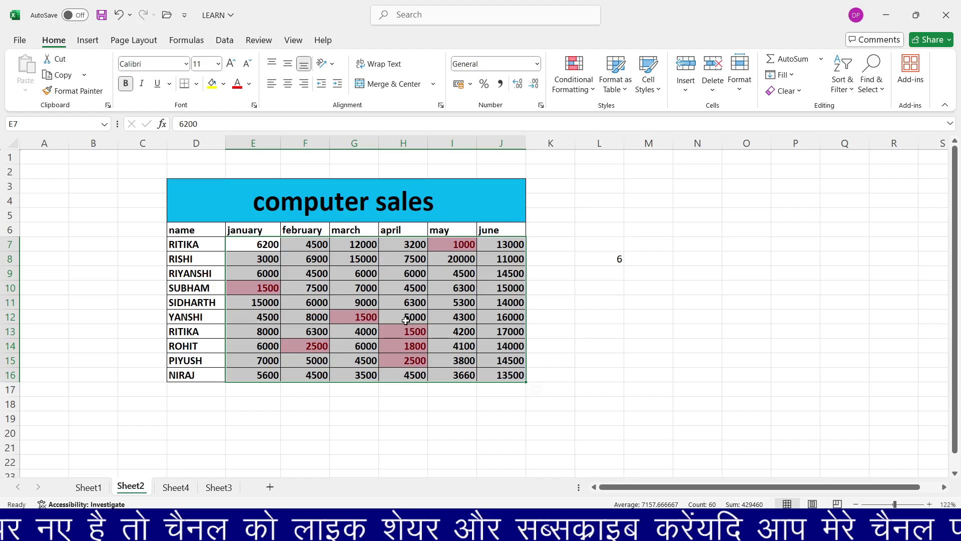
key(ctrl+z)
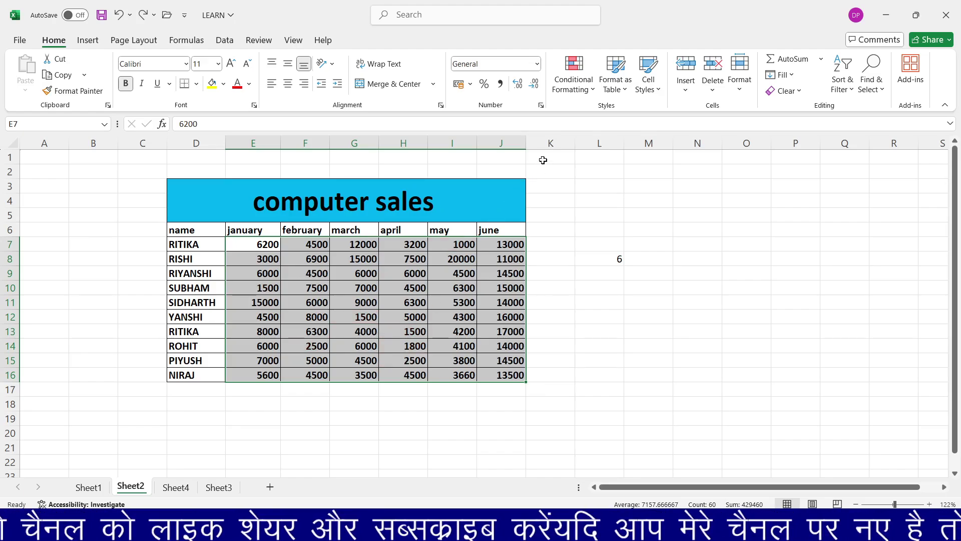
click(571, 82)
mouse_move(616, 140)
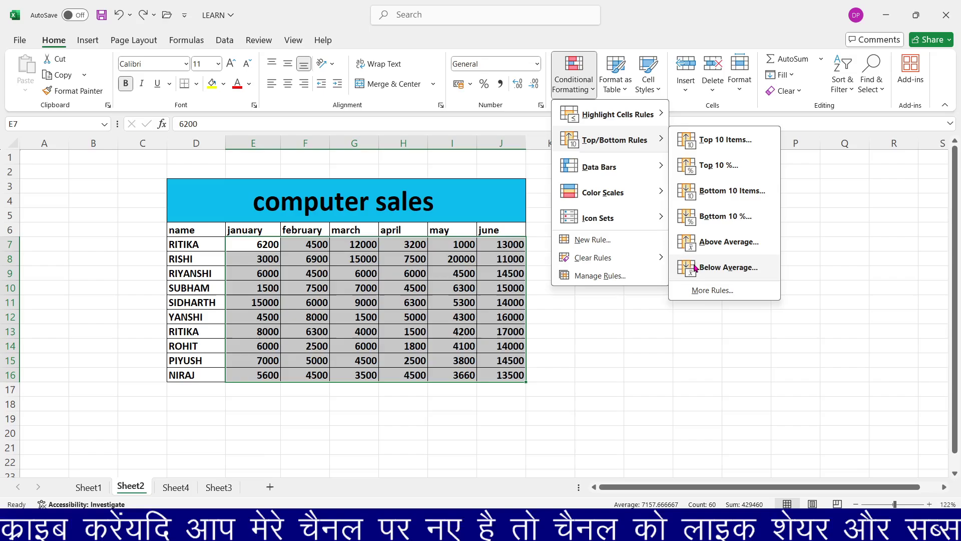
click(573, 308)
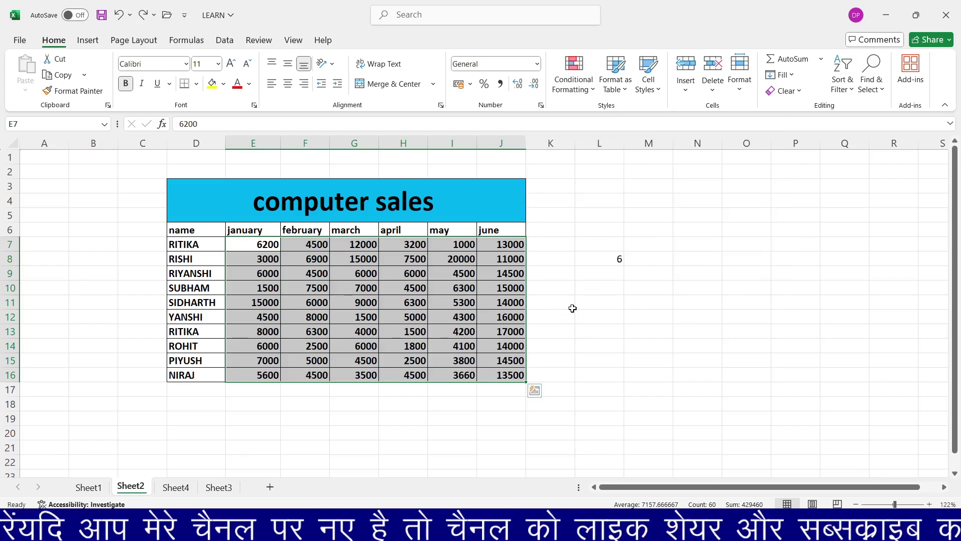
Replace the formula in cell L8 with =average(E7:J16) and reselect that cell
click(631, 264)
click(607, 259)
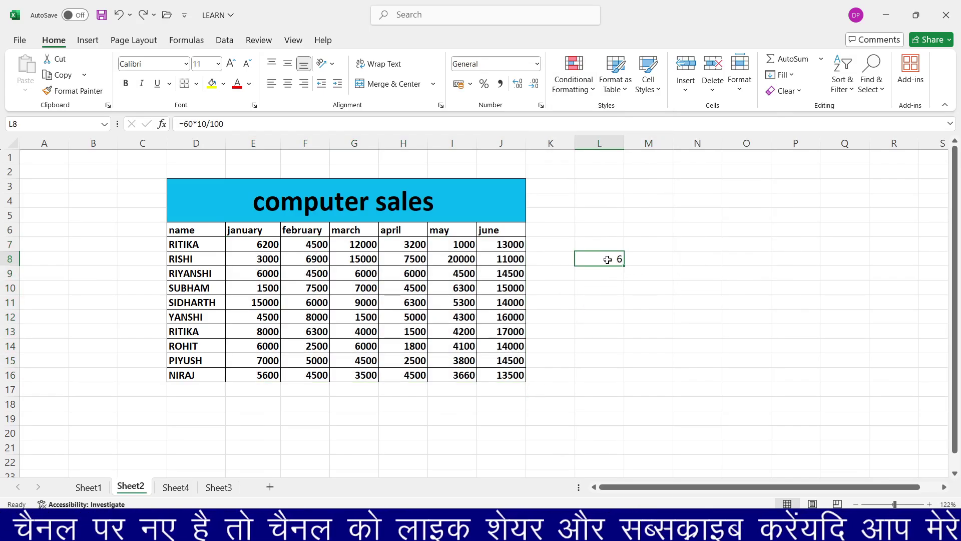
key(BackSpace)
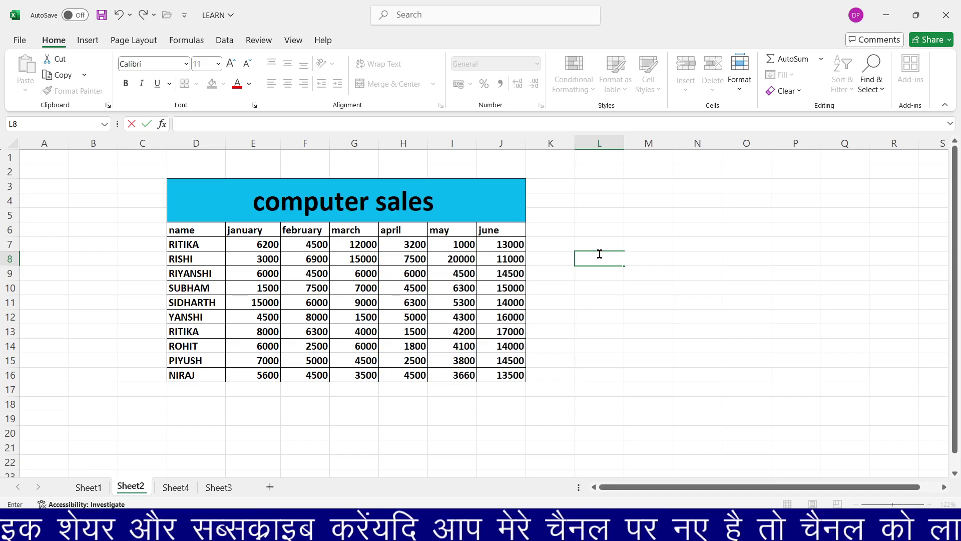
text(=)
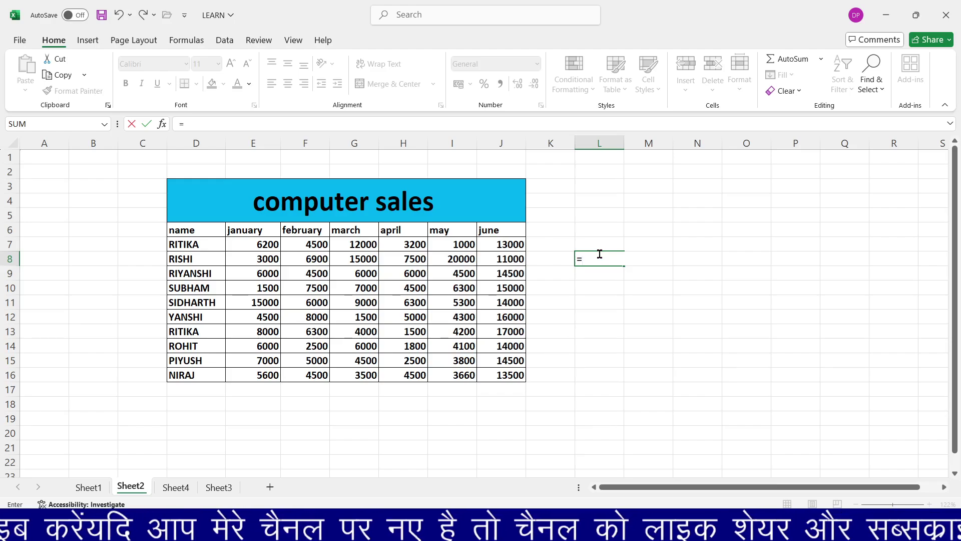
text(average)
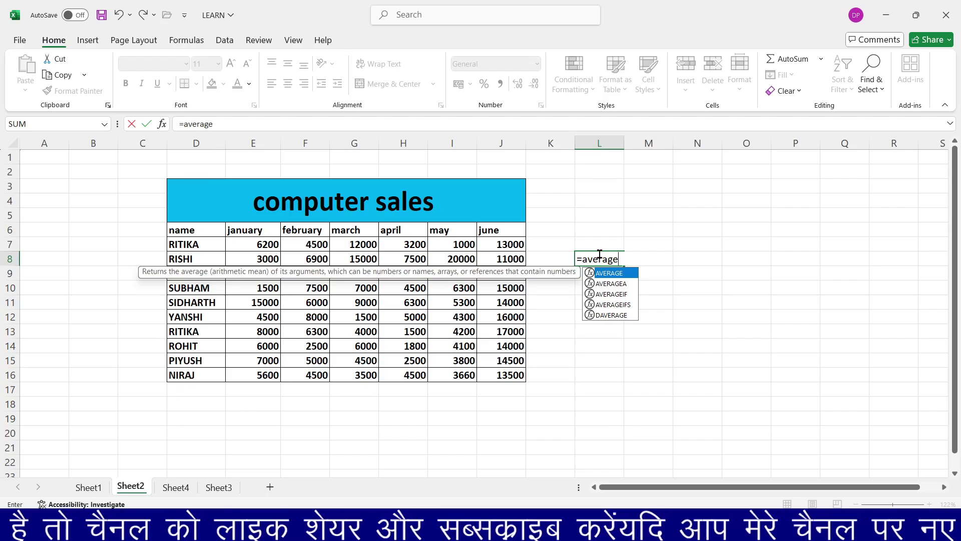
text(()
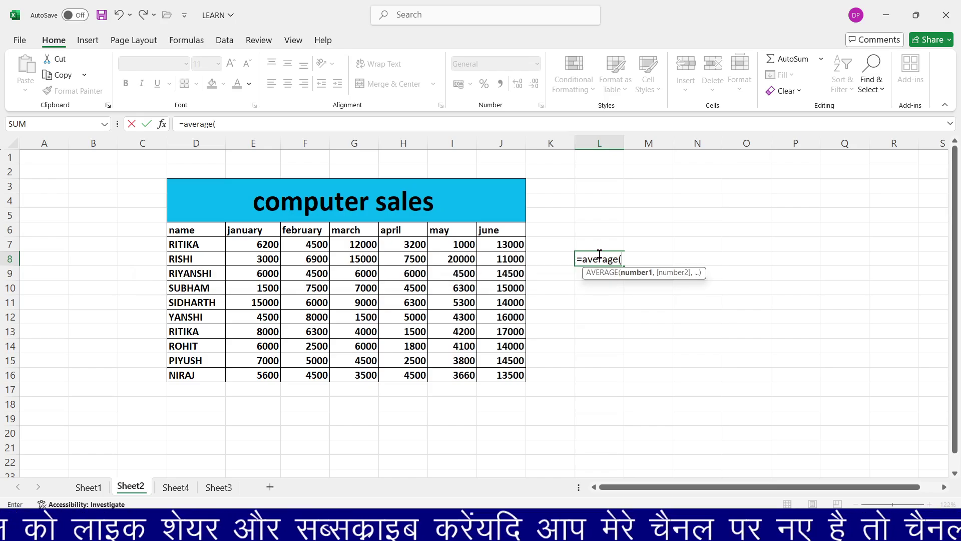
drag(267, 244, 514, 371)
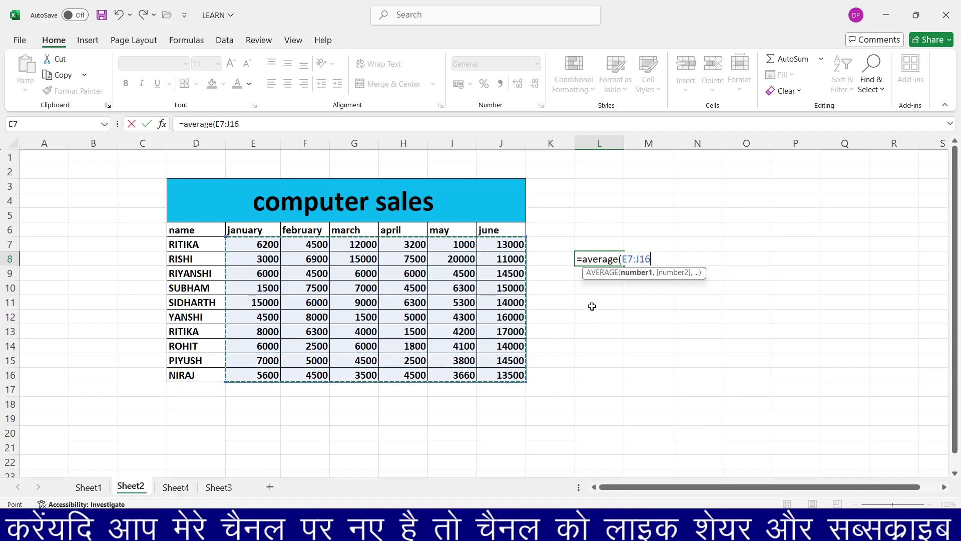
text())
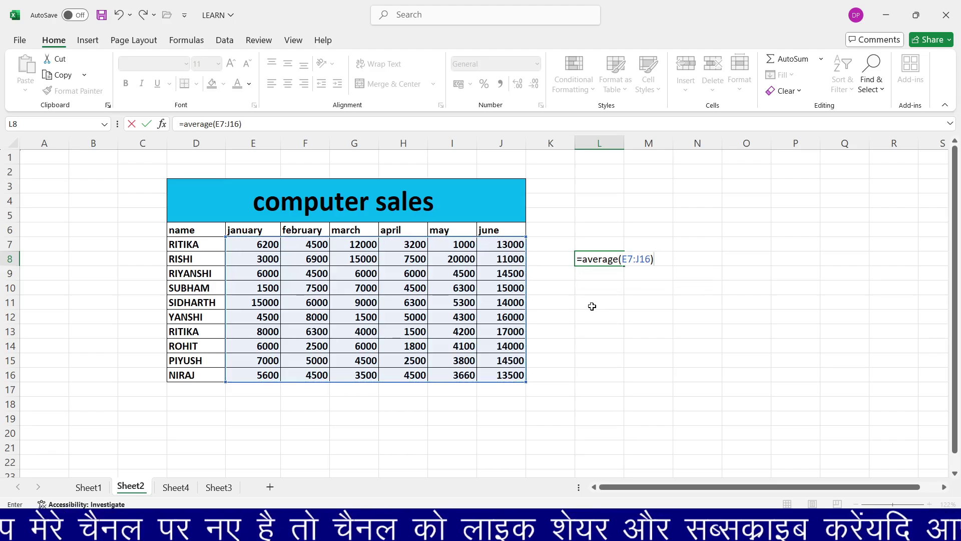
key(Return)
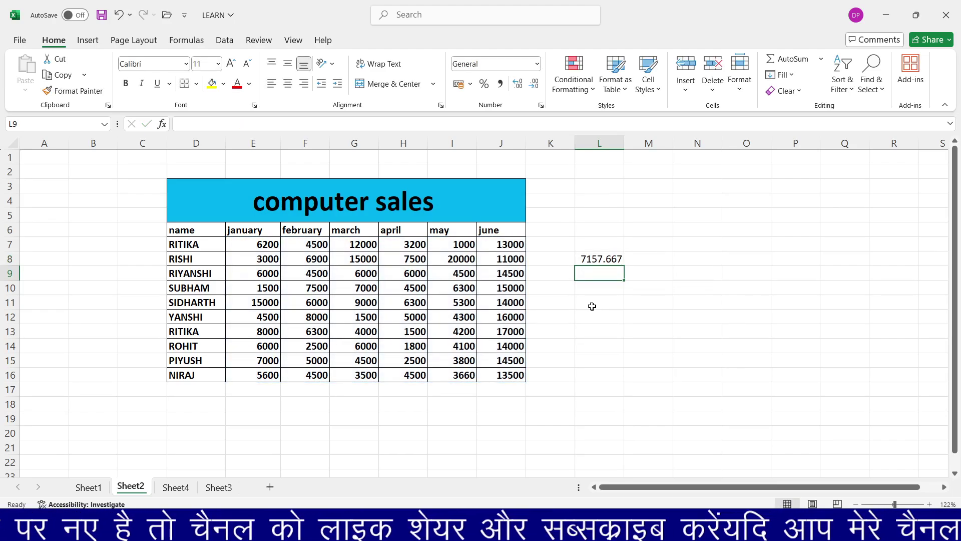
click(613, 261)
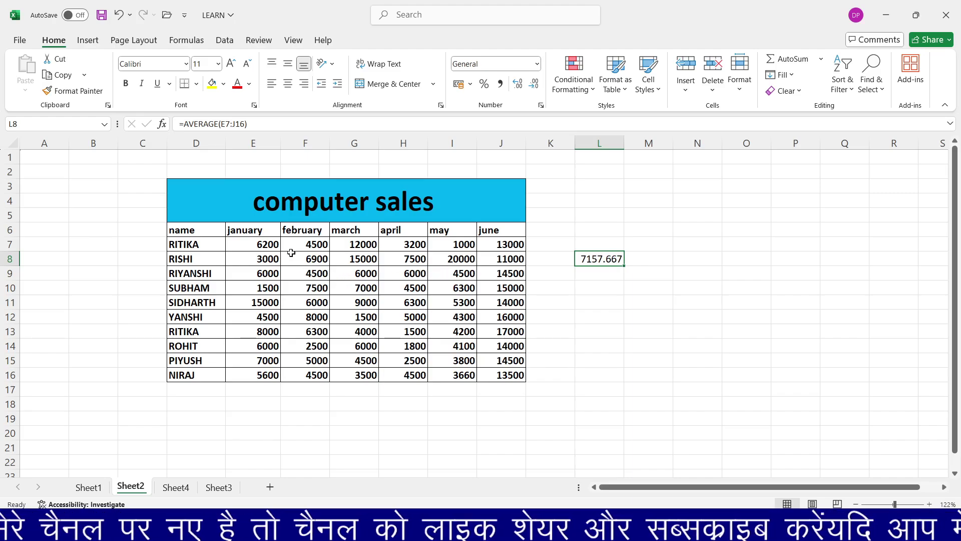
click(574, 85)
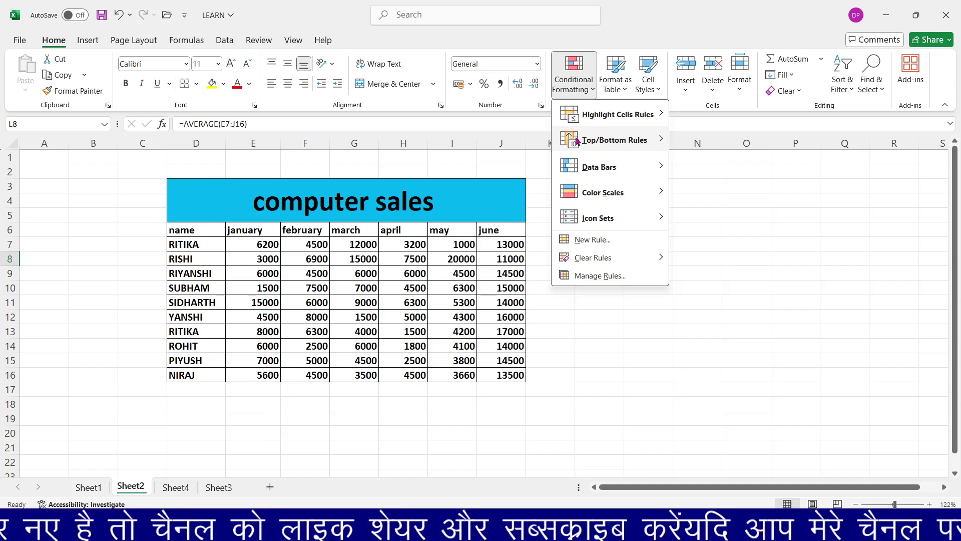
mouse_move(578, 142)
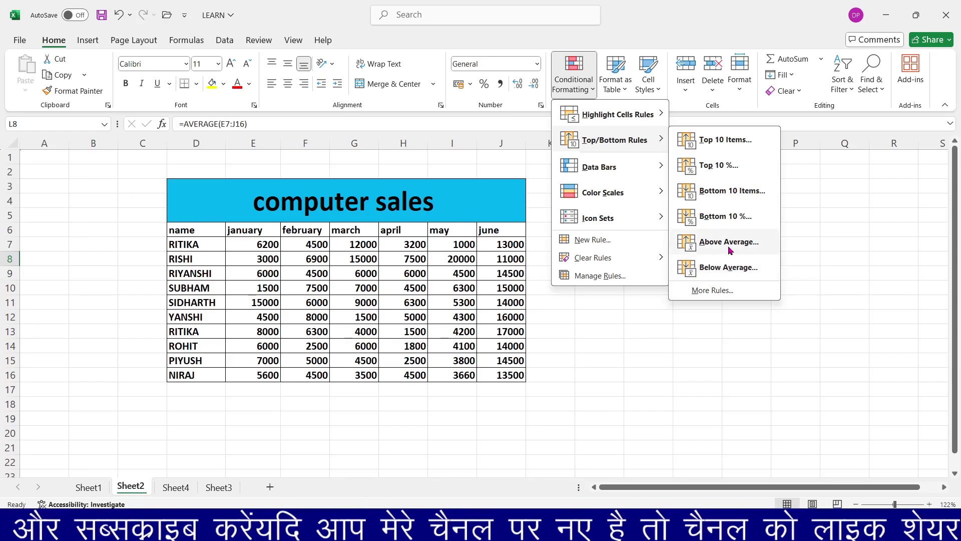
click(651, 290)
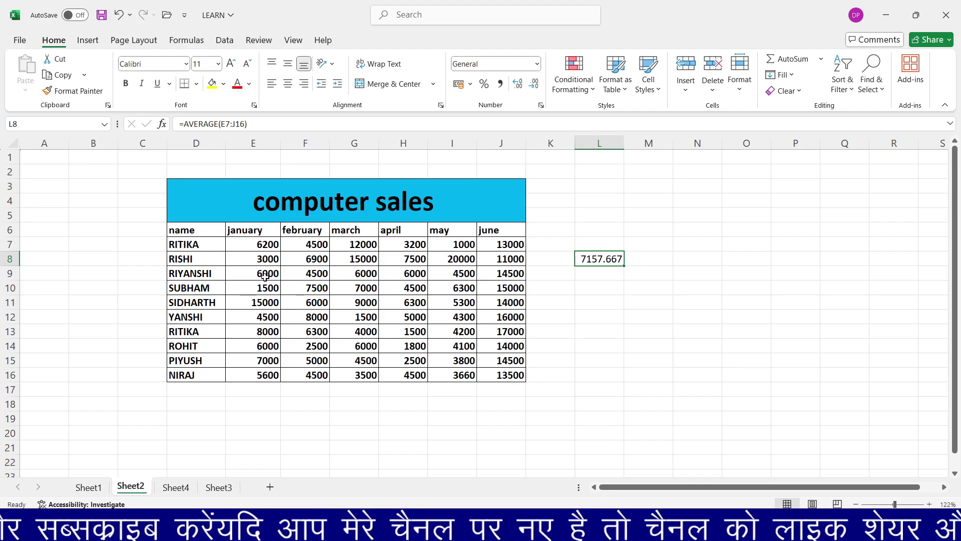
Highlight the sales figures in E7:J16 with an Above Average rule using Light Red Fill with Dark Red Text
drag(250, 243, 501, 373)
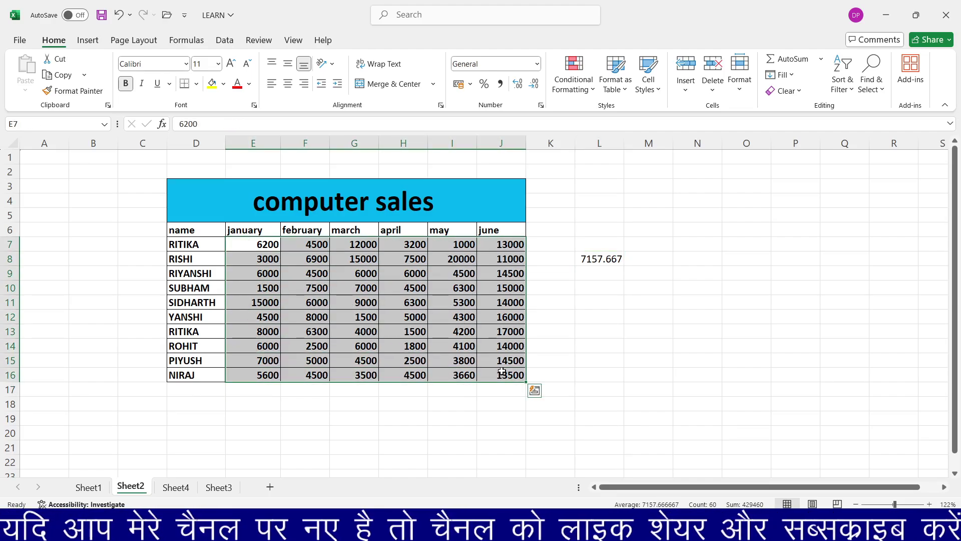
click(571, 90)
mouse_move(609, 144)
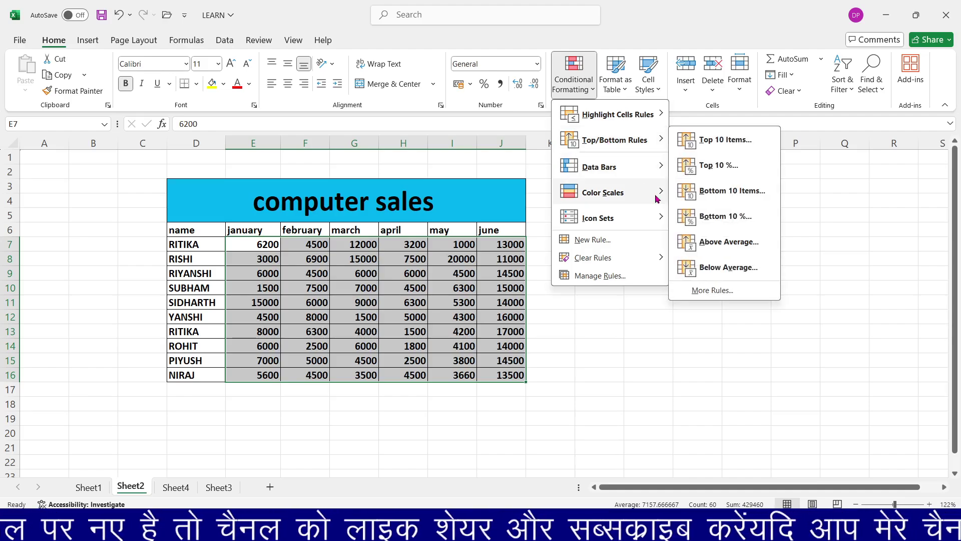
click(720, 241)
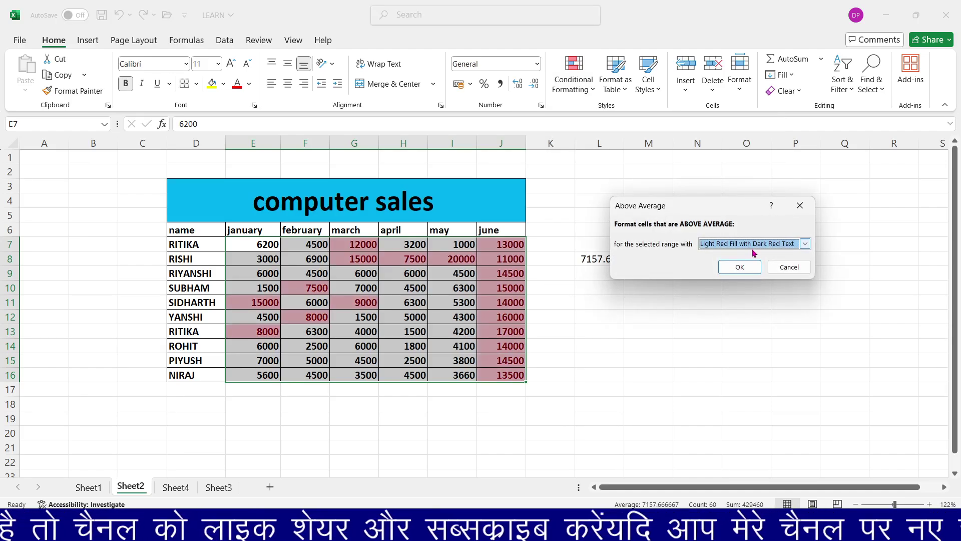
click(736, 266)
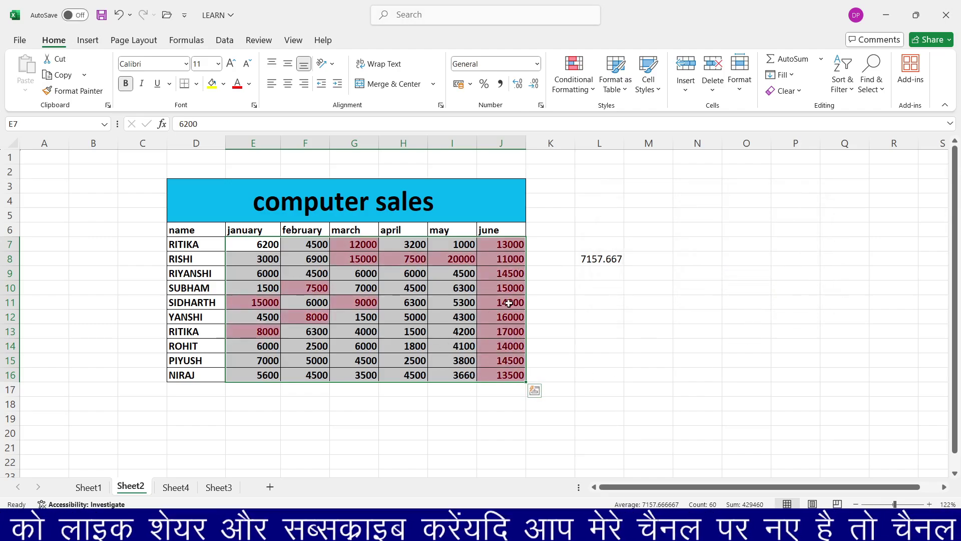
Deselect the sales figures and undo the Above Average rule on E7:J16
click(581, 312)
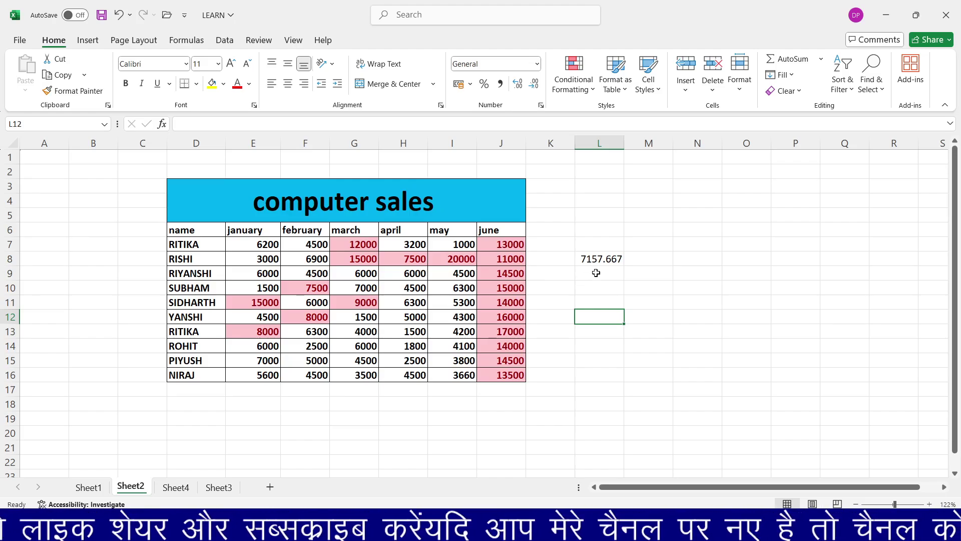
click(538, 330)
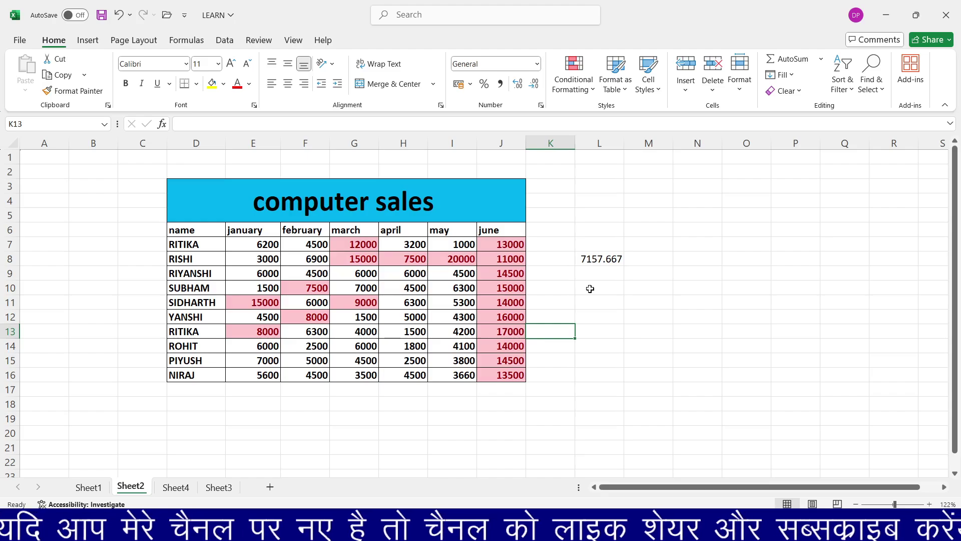
key(ctrl+z)
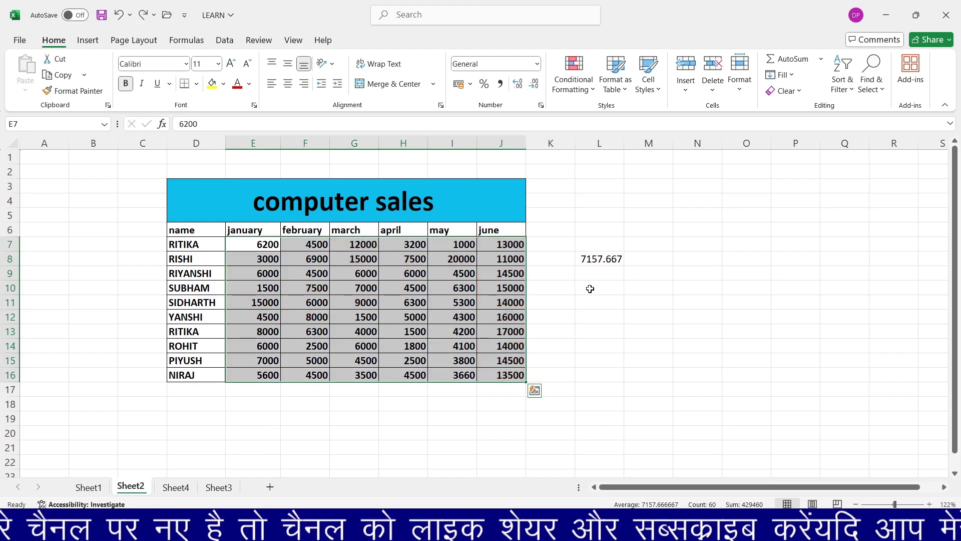
click(586, 299)
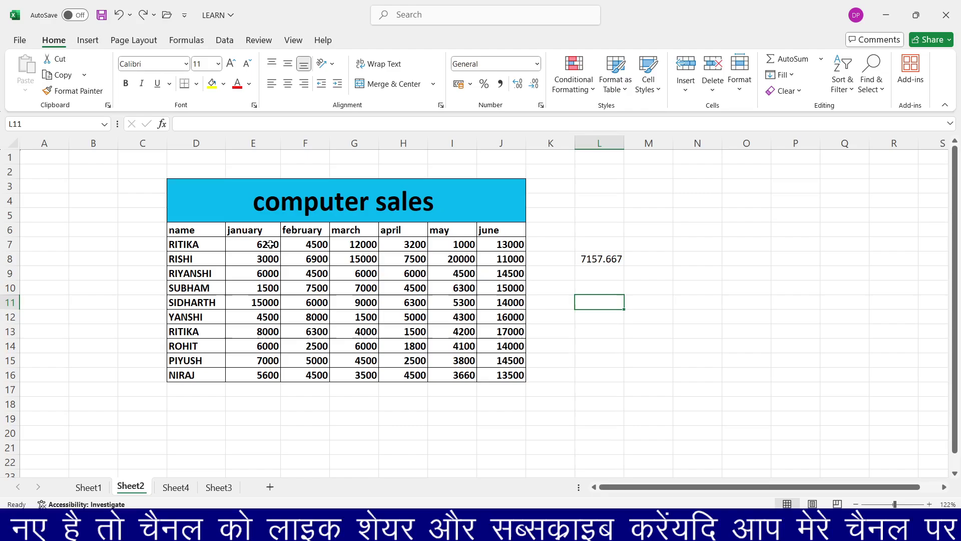
Apply a Below Average rule with Light Red Fill with Dark Red Text to E7:J16 and undo that rule
drag(270, 245, 503, 377)
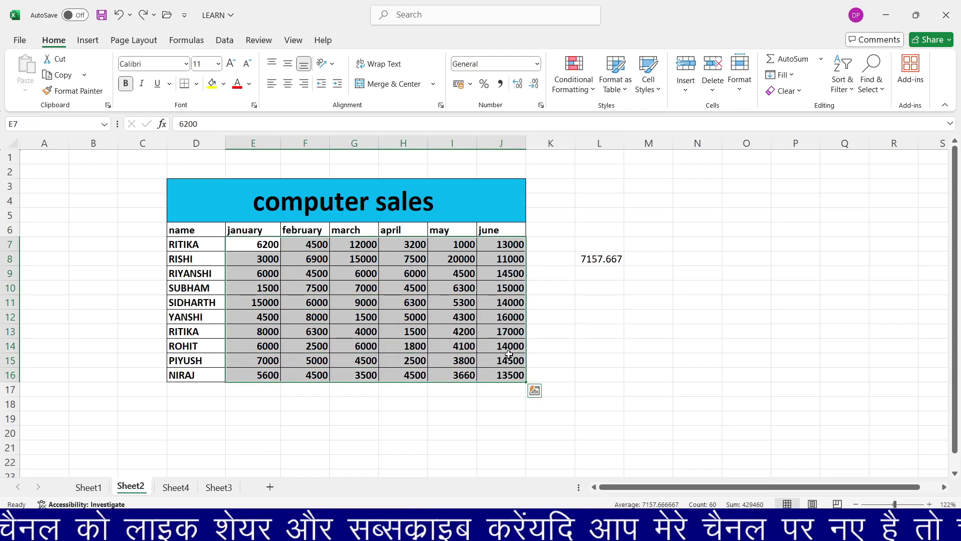
click(573, 80)
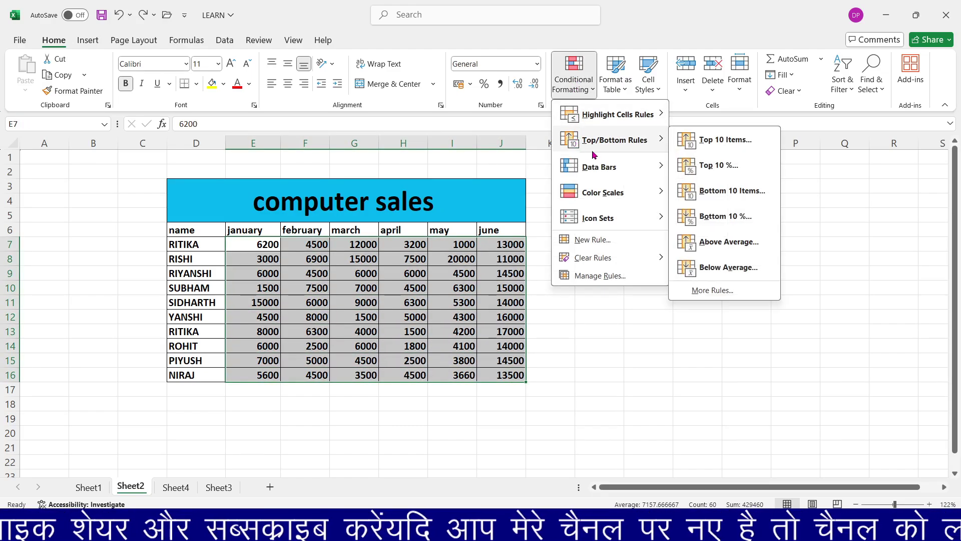
click(725, 268)
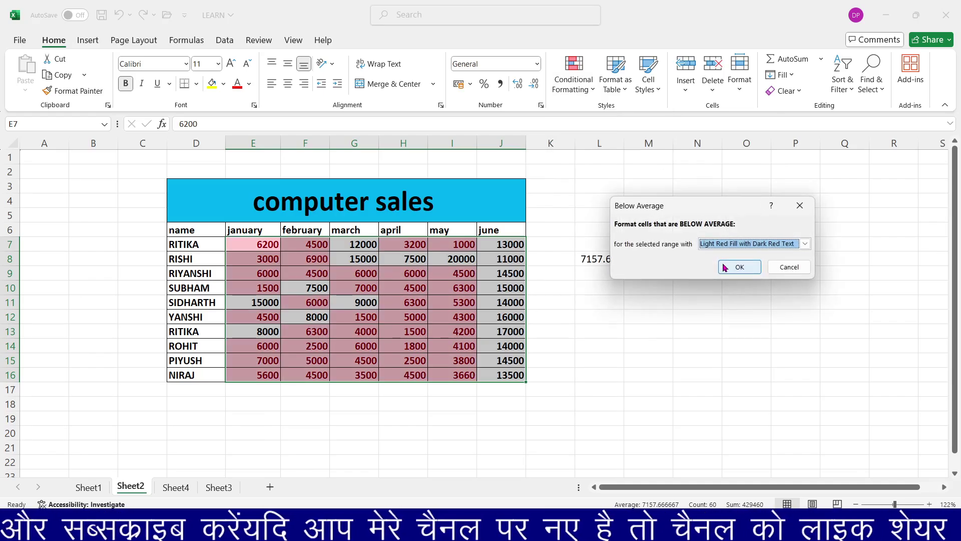
click(736, 268)
click(583, 307)
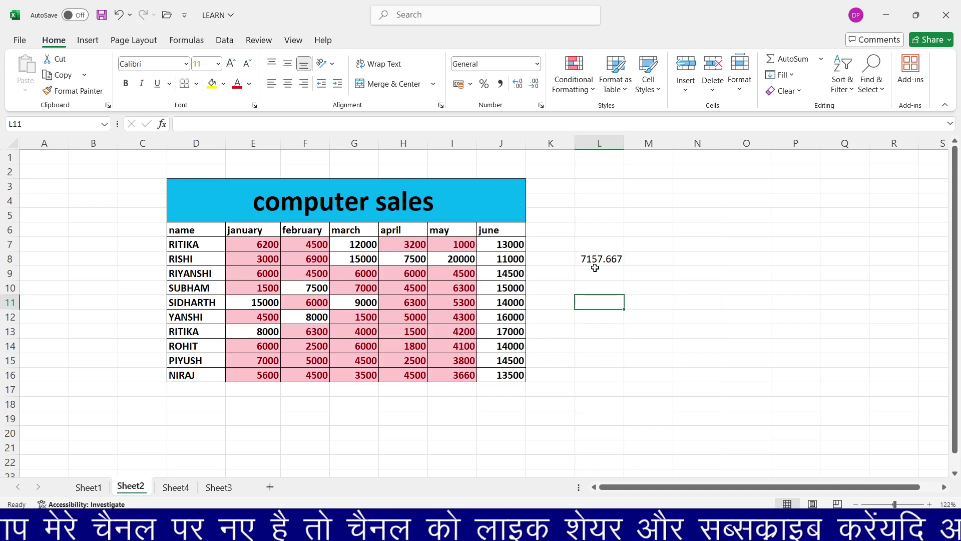
key(ctrl+z)
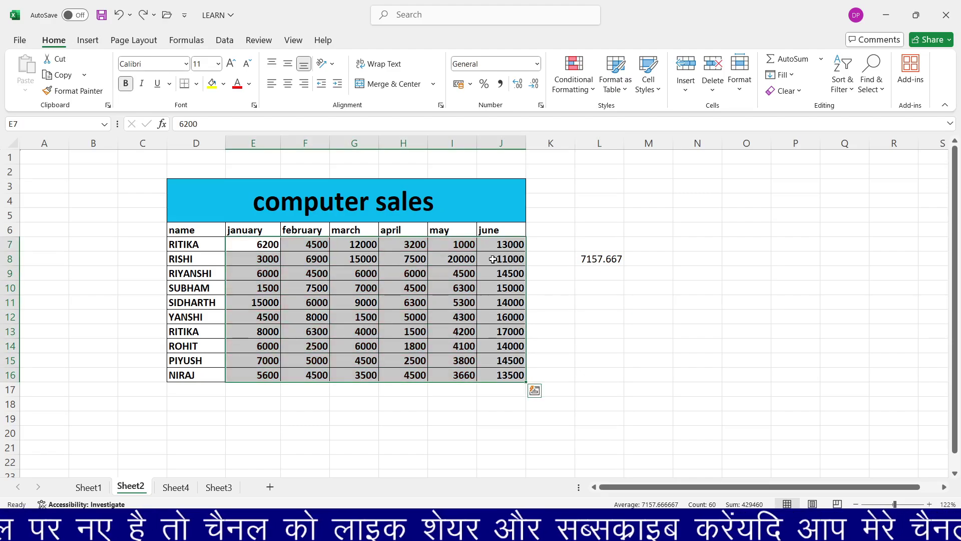
click(571, 91)
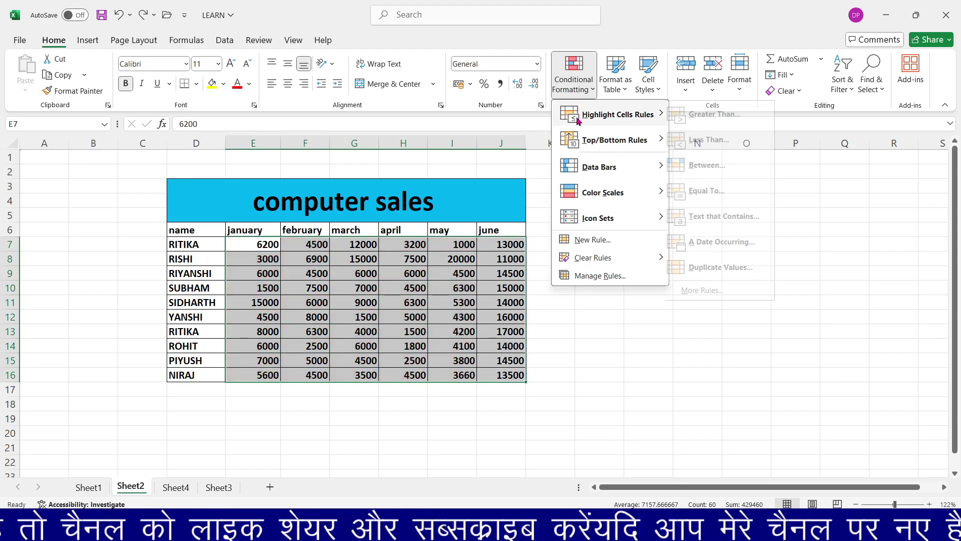
mouse_move(587, 144)
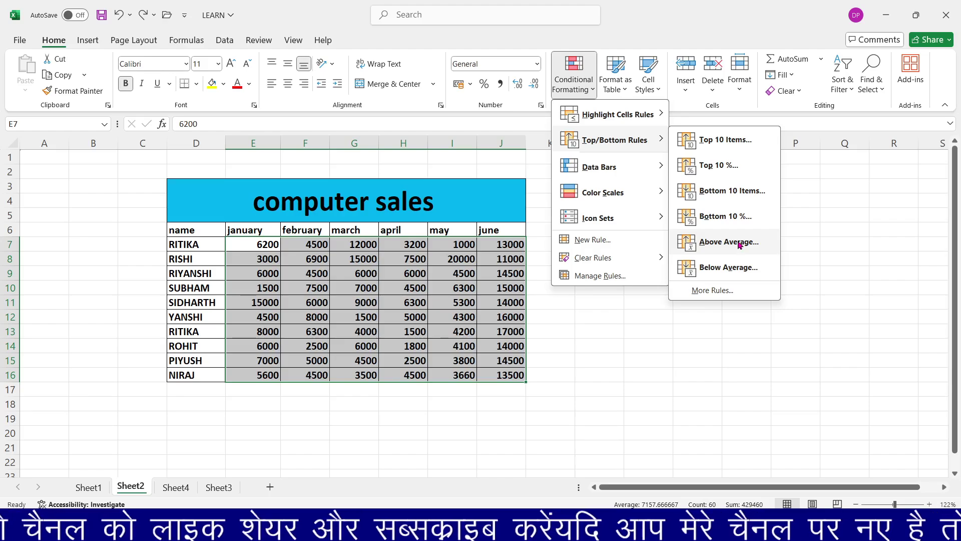
click(620, 325)
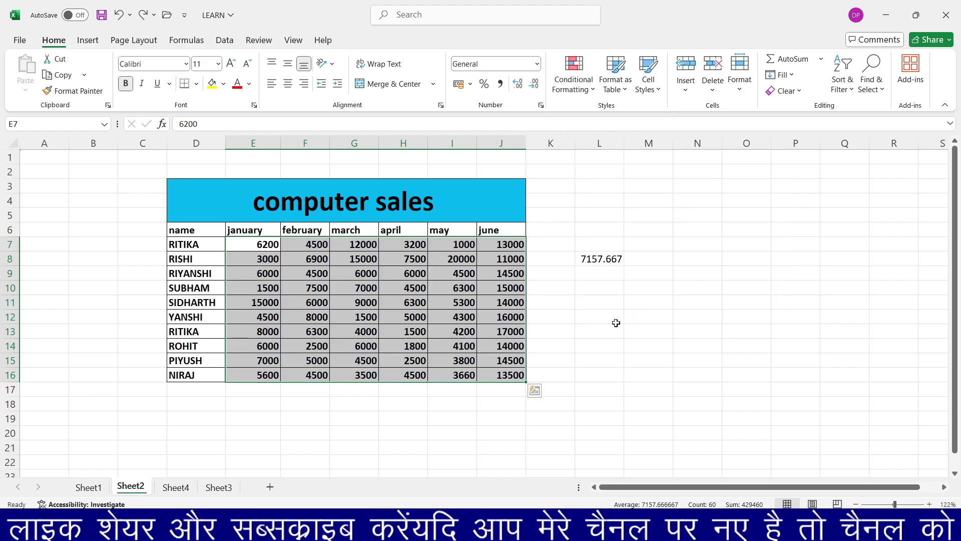
click(574, 80)
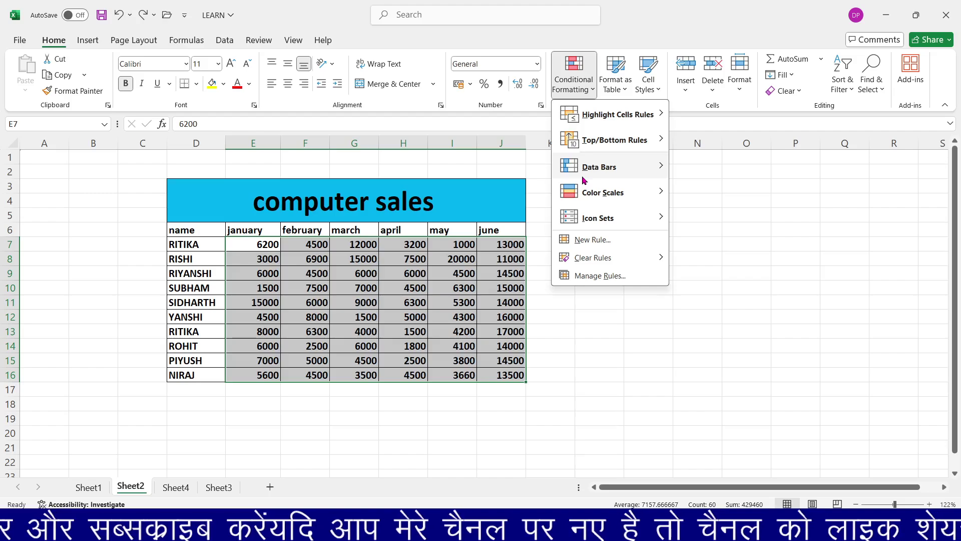
mouse_move(584, 171)
click(577, 340)
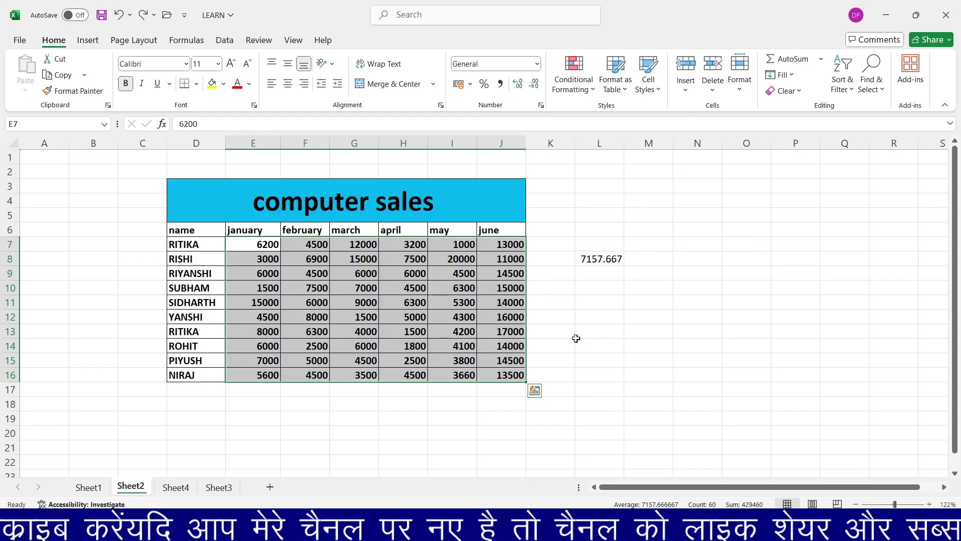
Switch to Sheet1 and apply red gradient-fill data bars to the salaries in G7:G21
click(88, 487)
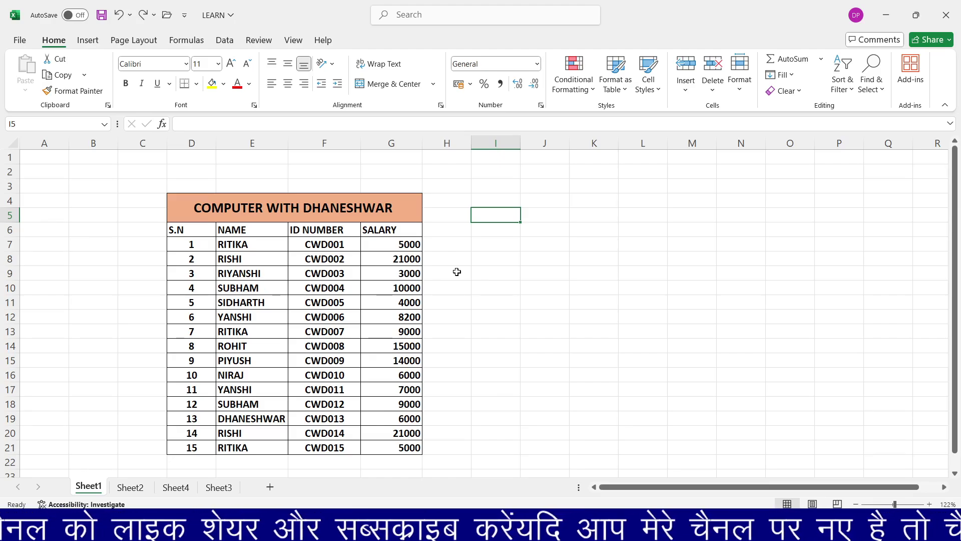
click(457, 246)
drag(400, 243, 400, 449)
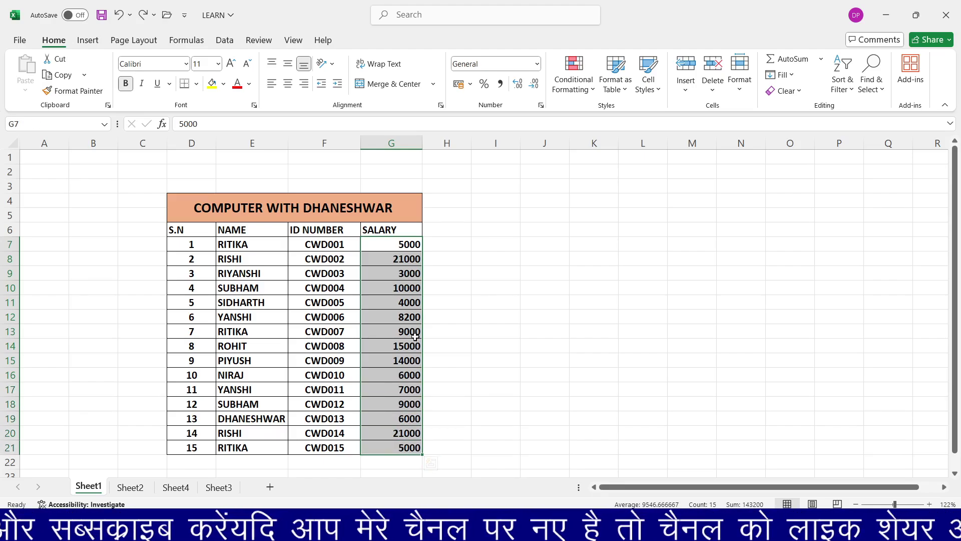
click(578, 86)
mouse_move(574, 172)
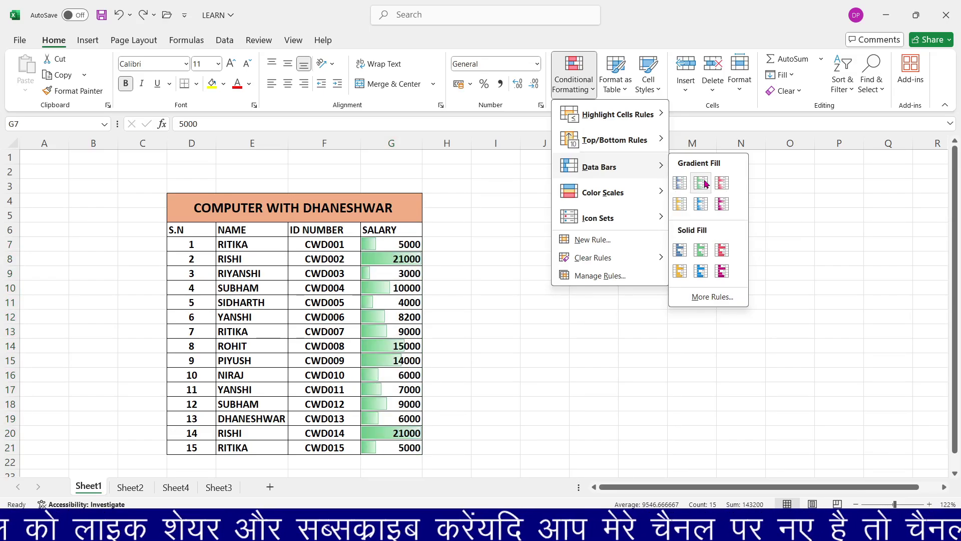
click(722, 183)
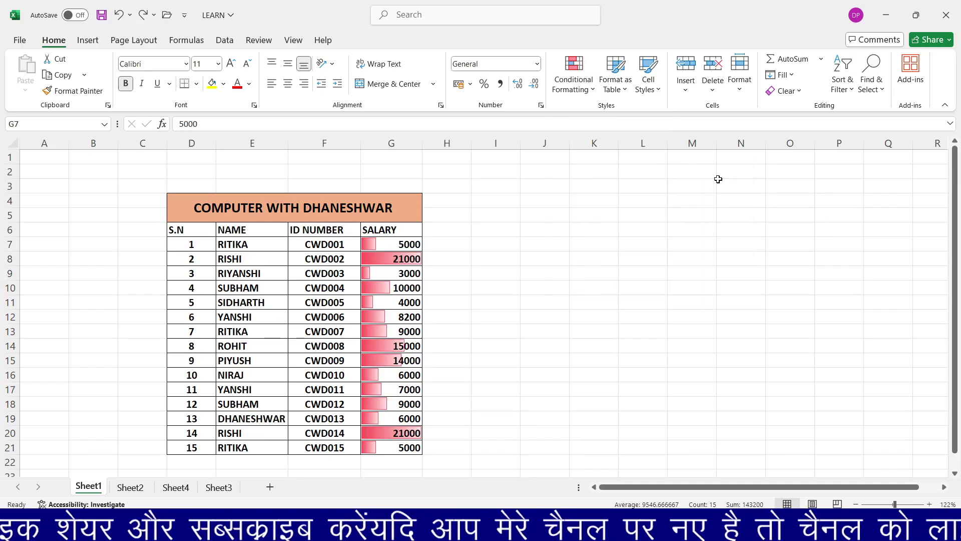
click(497, 259)
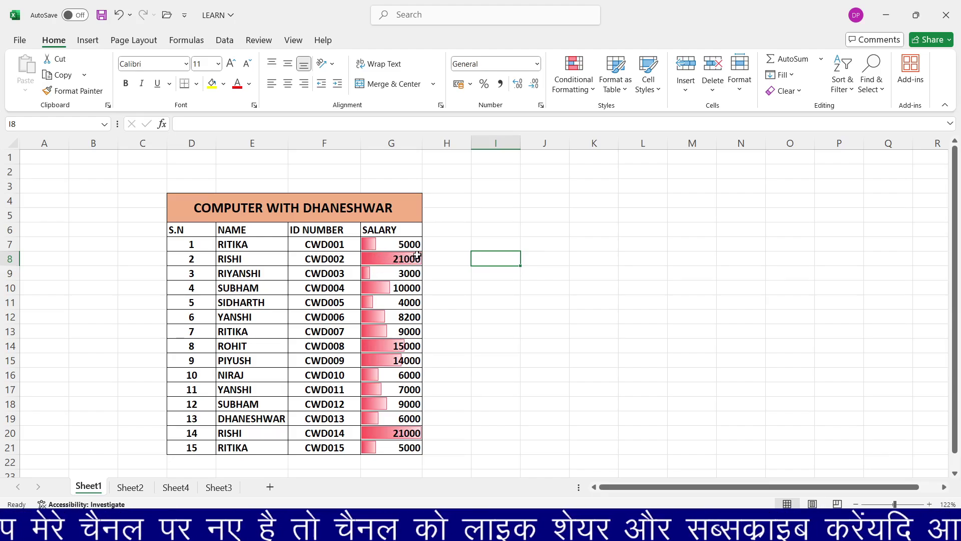
Change the data bars on G7:G21 to orange solid fill and undo both data bar formats
drag(396, 243, 400, 448)
click(573, 80)
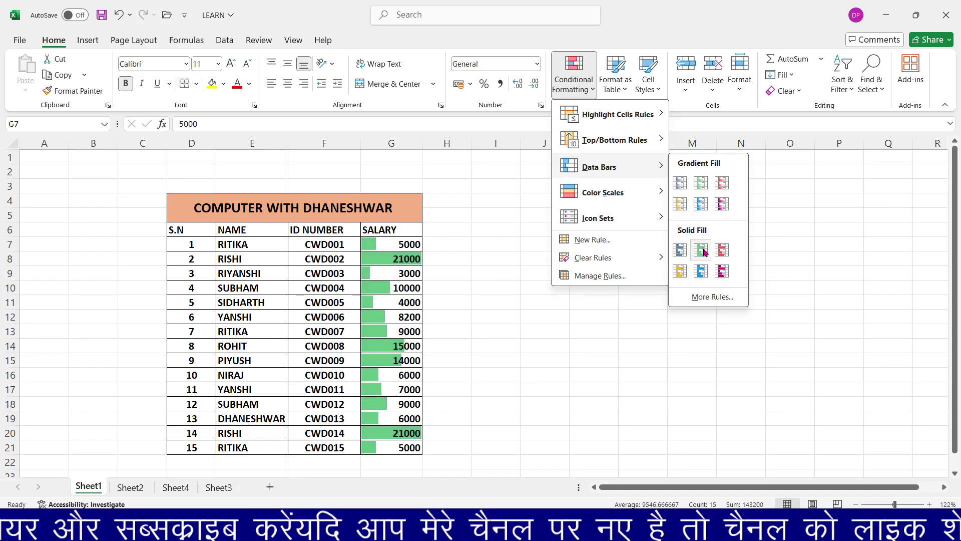
click(683, 273)
click(474, 362)
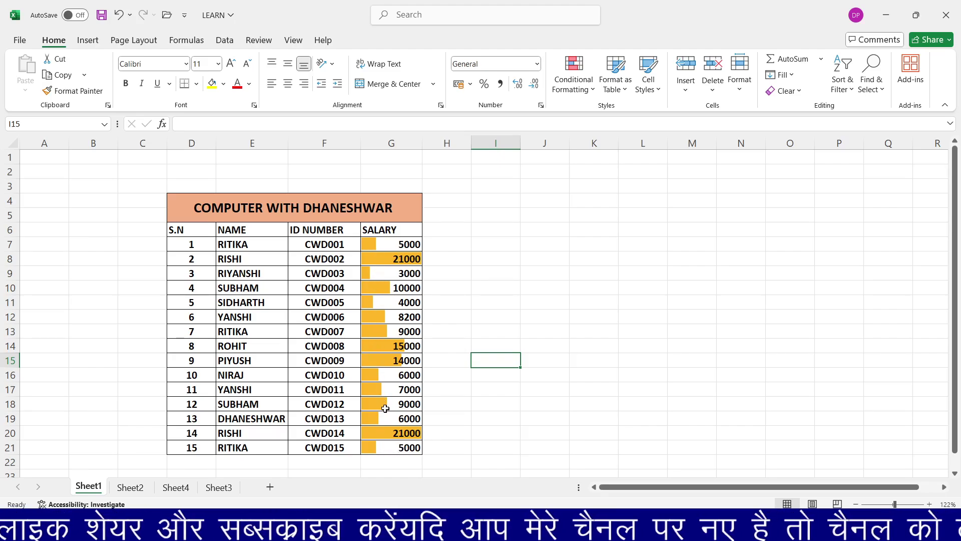
key(ctrl+z)
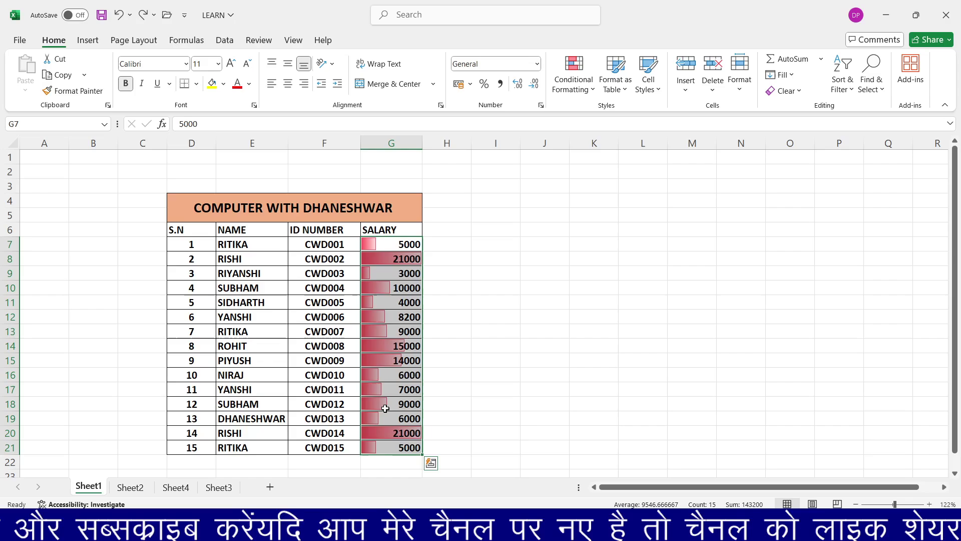
key(ctrl+z)
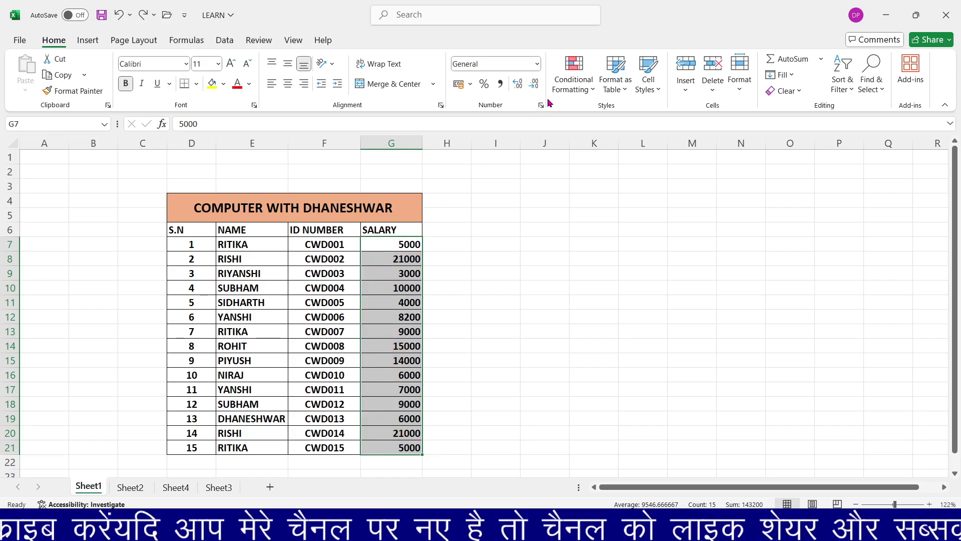
Apply the green, yellow and red three-arrow icon set to G7:G21 and replace it with the quarter-filled circles rating set
click(574, 80)
mouse_move(580, 196)
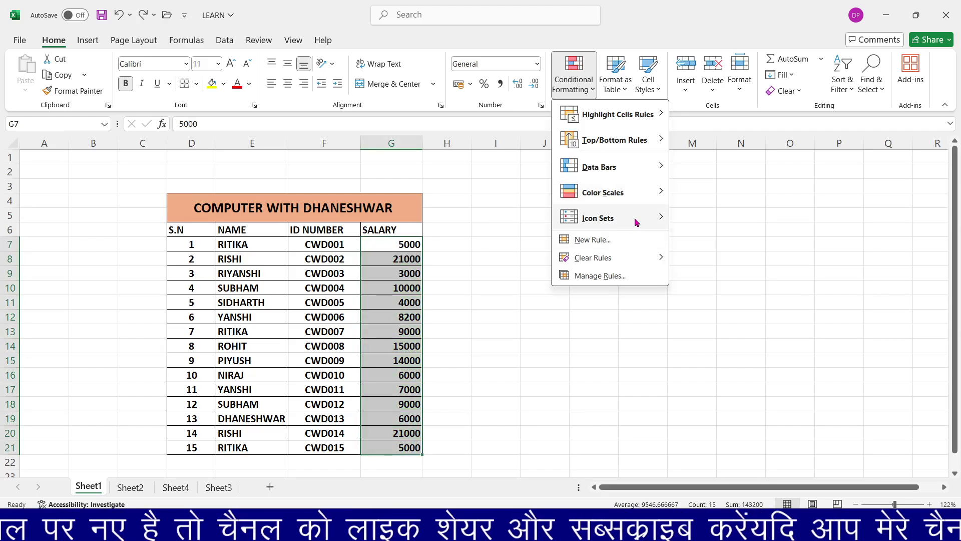
mouse_move(607, 221)
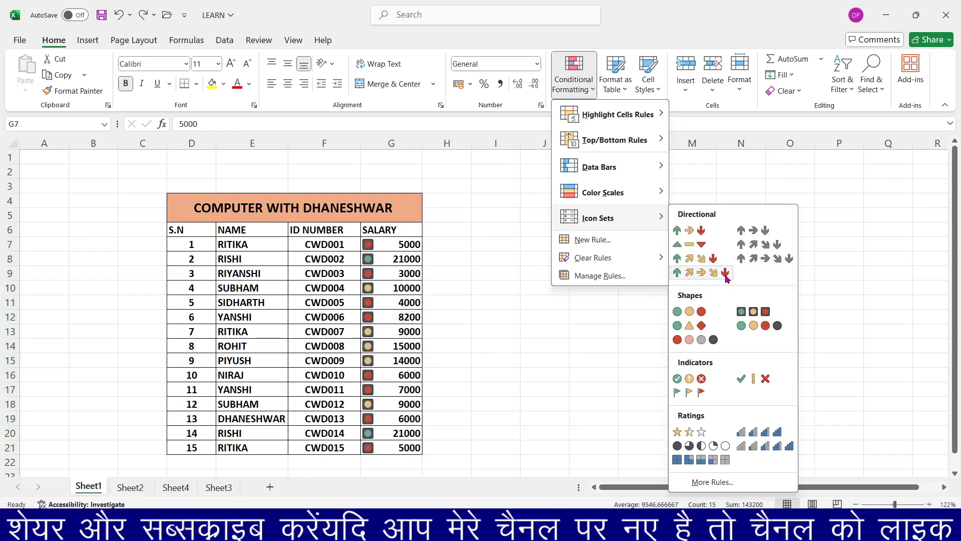
click(681, 227)
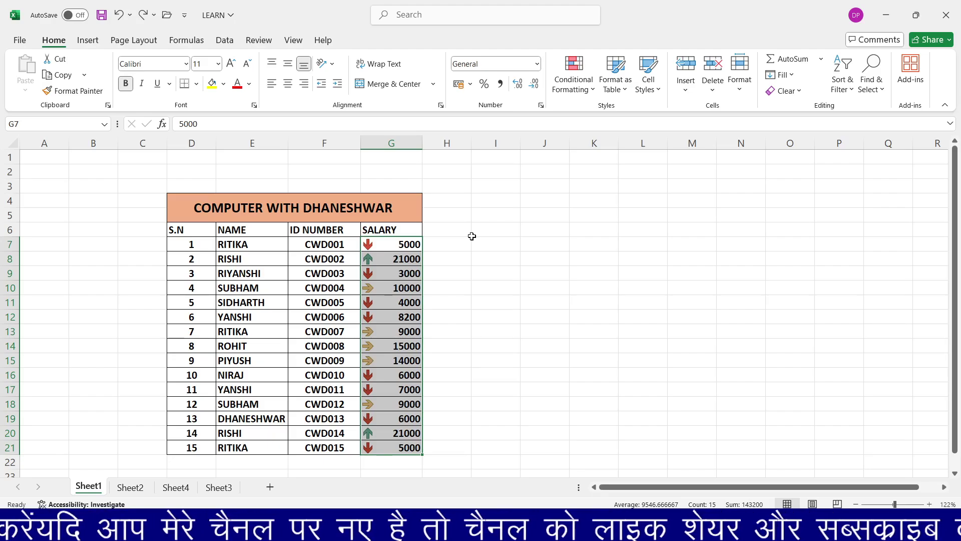
click(562, 94)
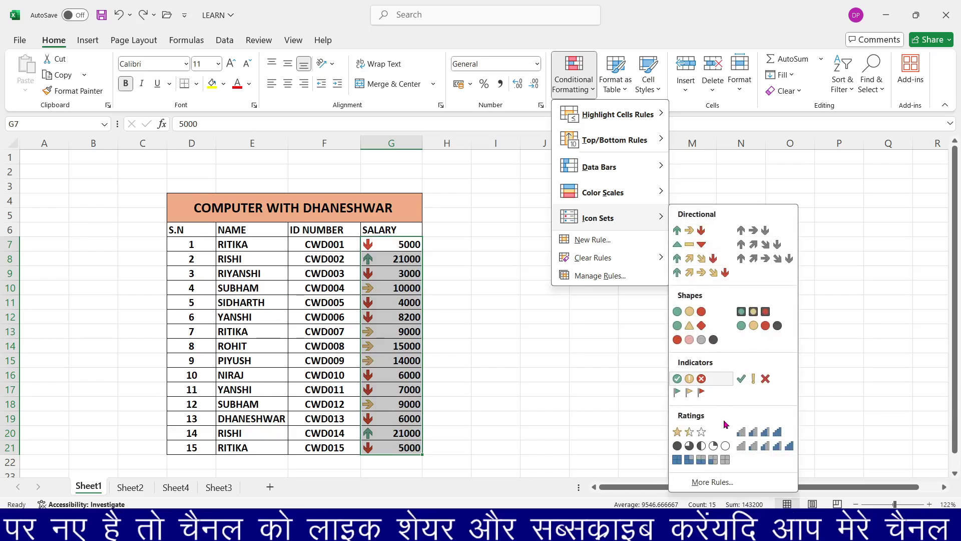
click(706, 446)
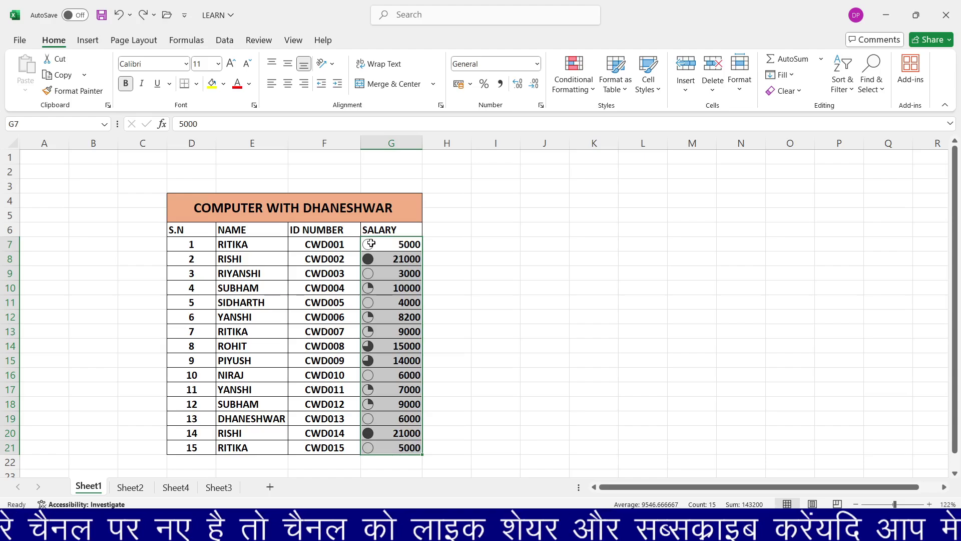
Change the icon set on G7:G21 to the uncircled check mark, exclamation mark and cross indicators
click(573, 80)
mouse_move(583, 217)
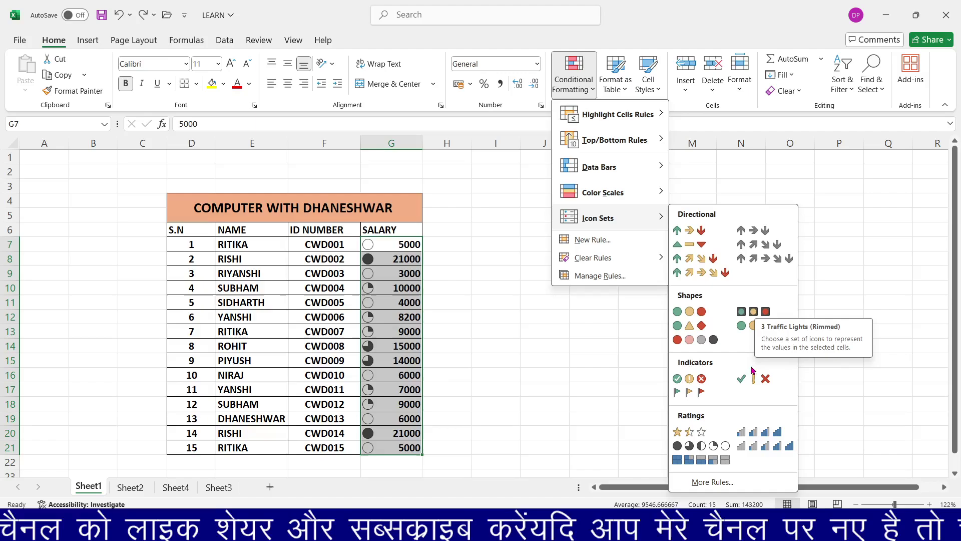
click(737, 381)
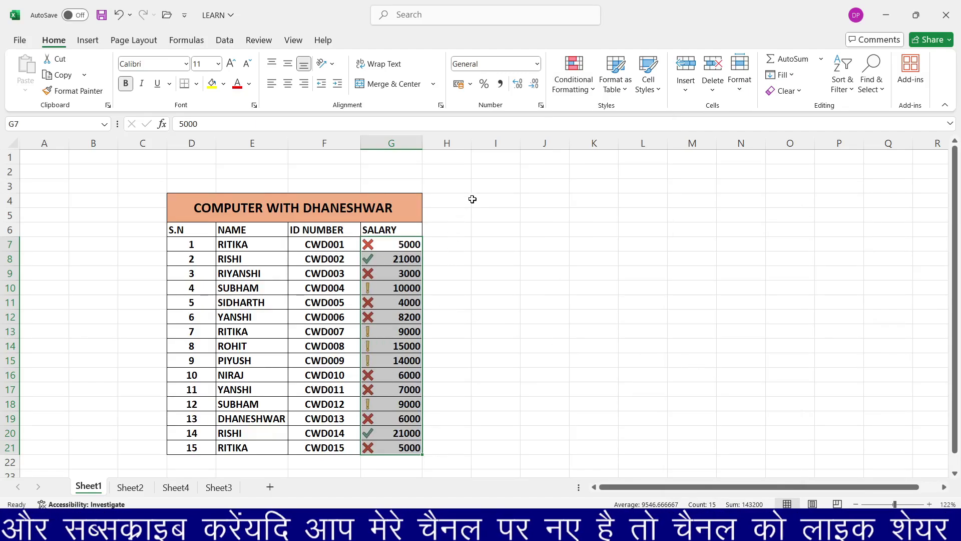
click(574, 85)
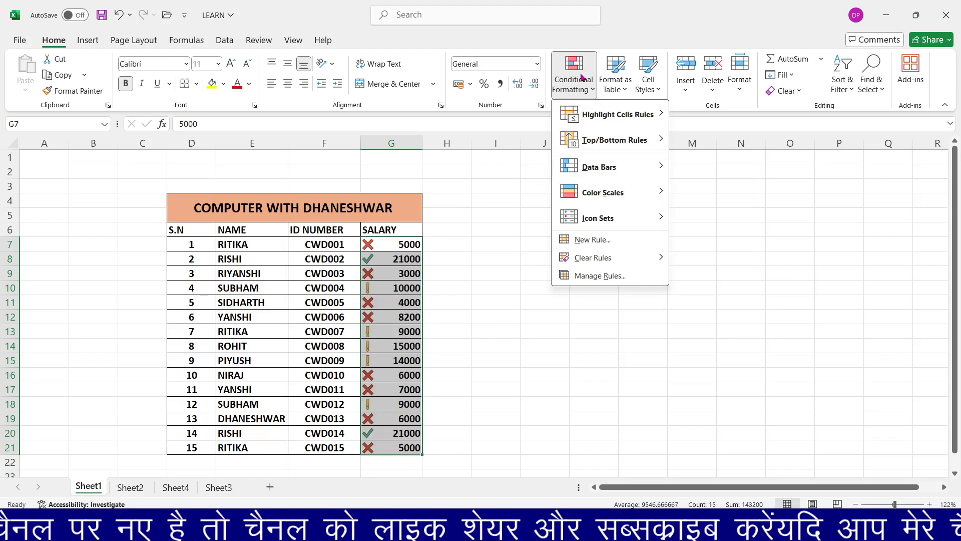
click(470, 259)
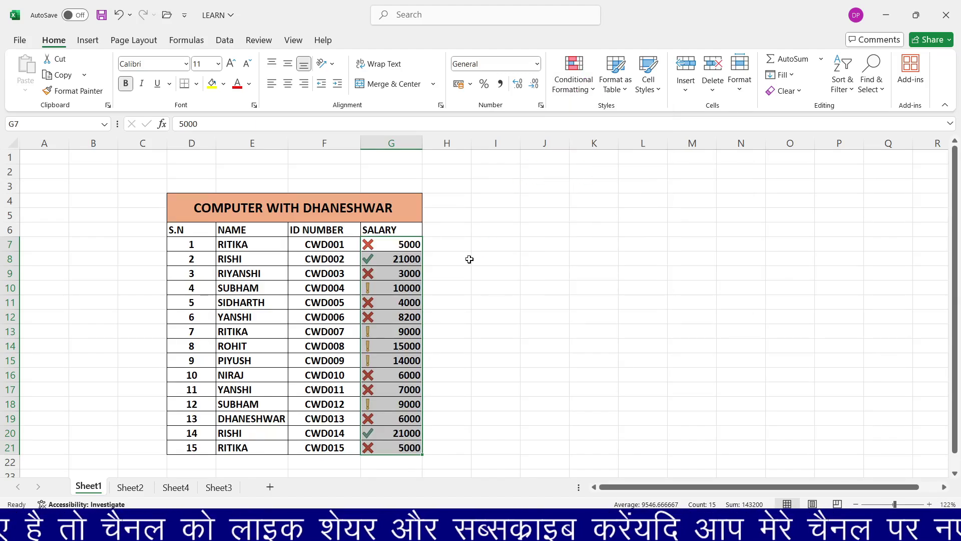
Undo the icon sets on Sheet1 and restore the average formula in cell L8 on Sheet2
key(ctrl+z)
key(ctrl+Page_Down)
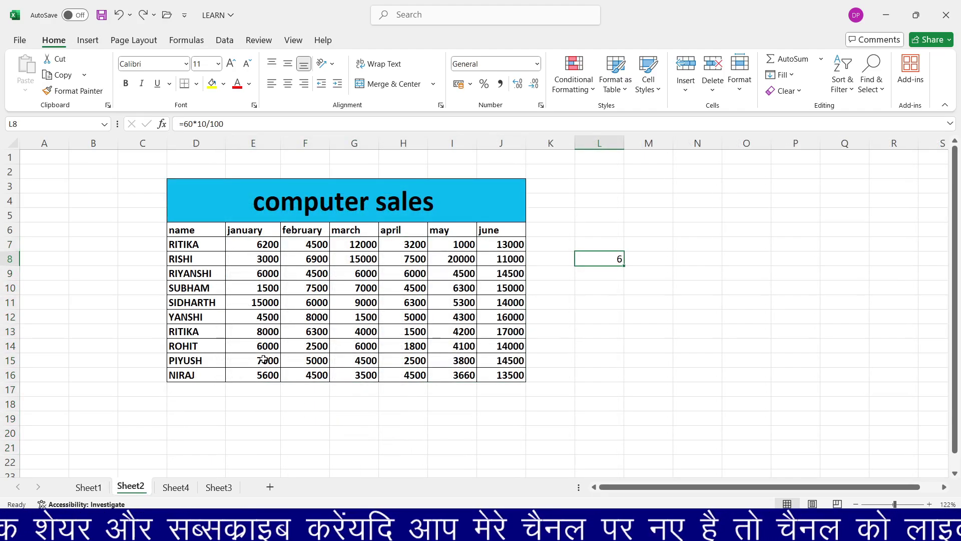
key(ctrl+z)
click(561, 285)
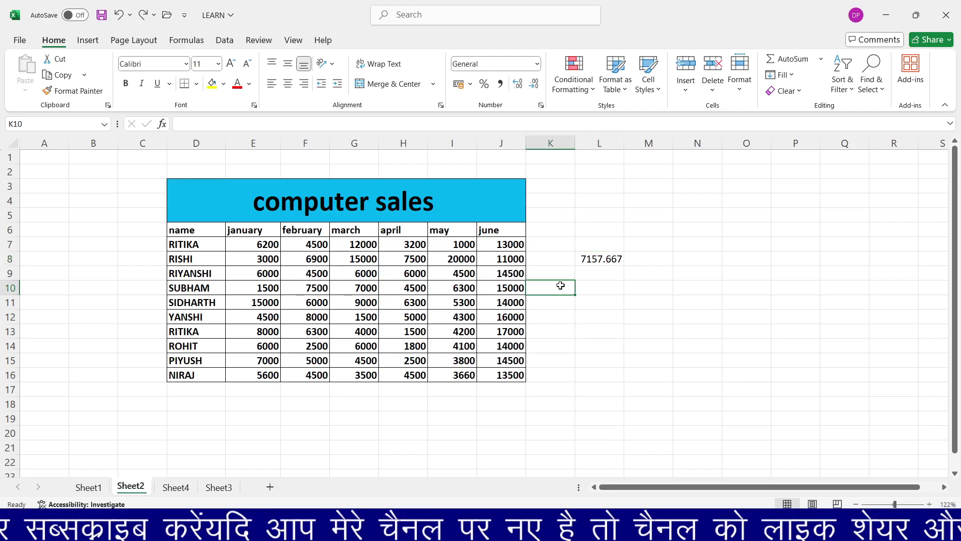
Return to Sheet1 and deselect the salary cells by selecting the empty cell I8
click(614, 88)
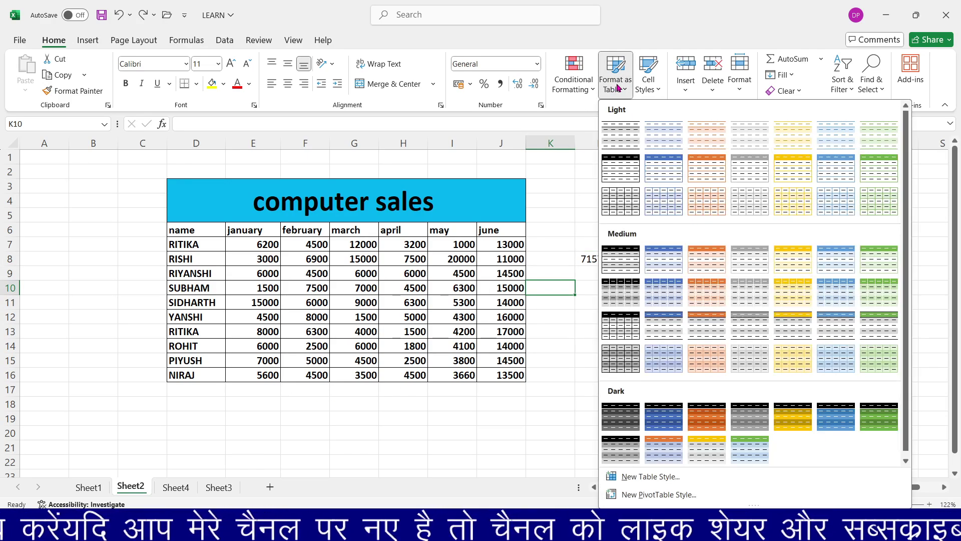
click(97, 488)
click(94, 488)
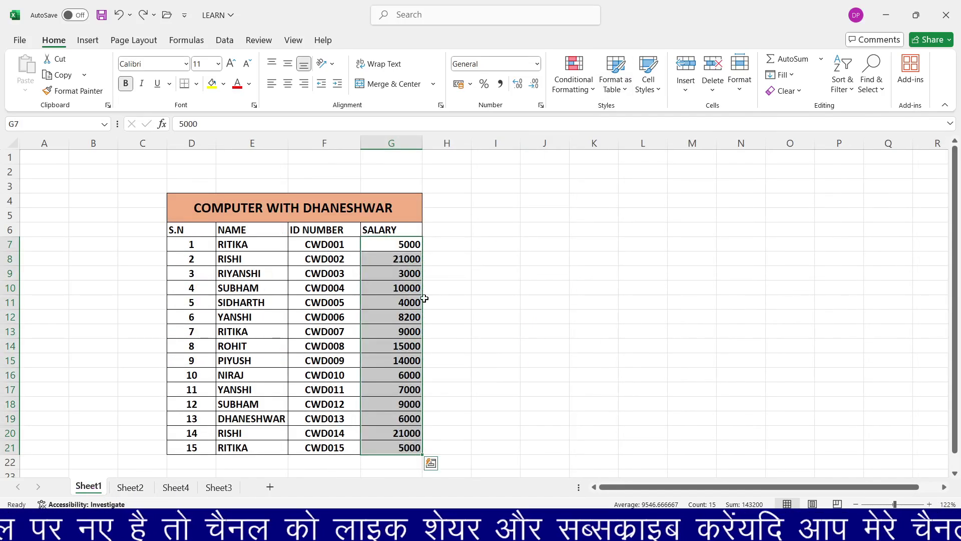
click(478, 260)
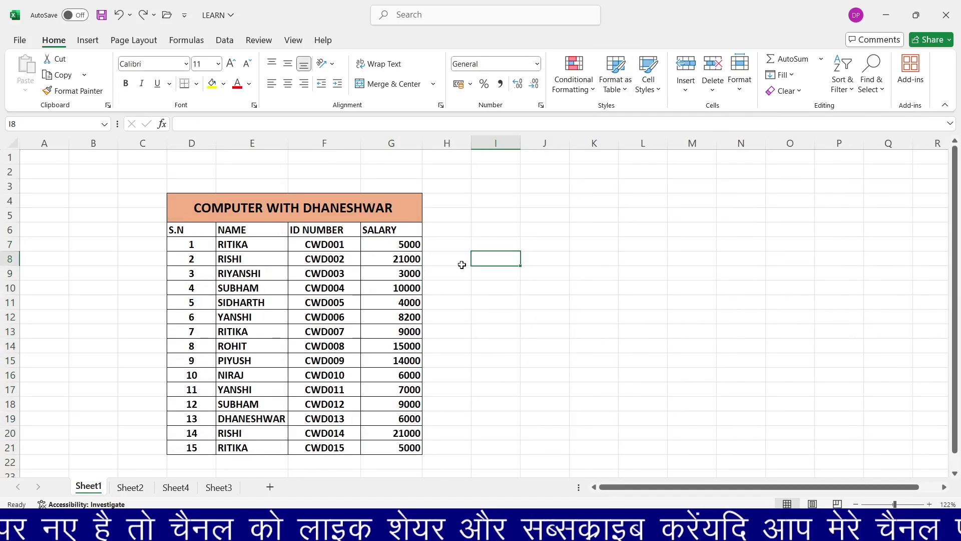
Format D4:G21 on Sheet1 as a table with the black-header Light style, leaving the table headers option off
click(623, 91)
click(421, 373)
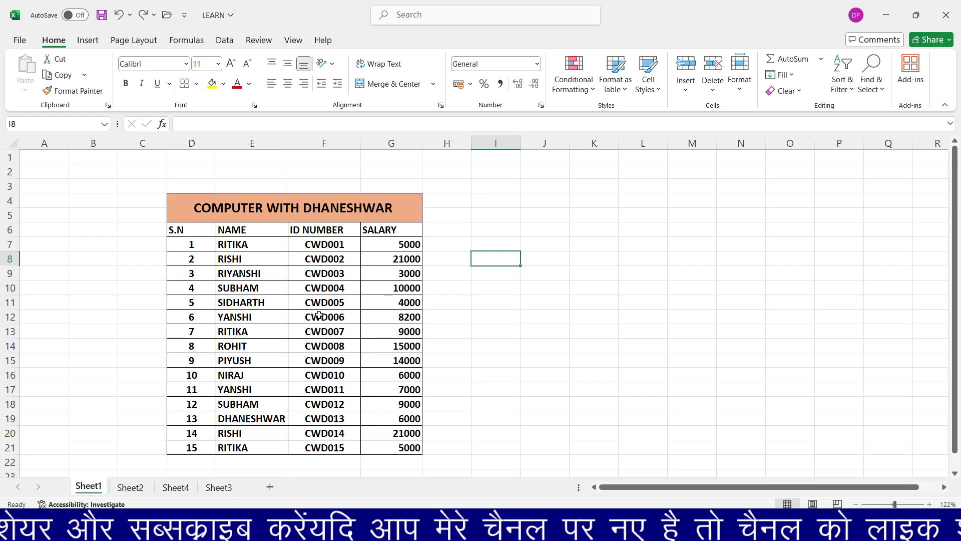
drag(186, 209, 353, 446)
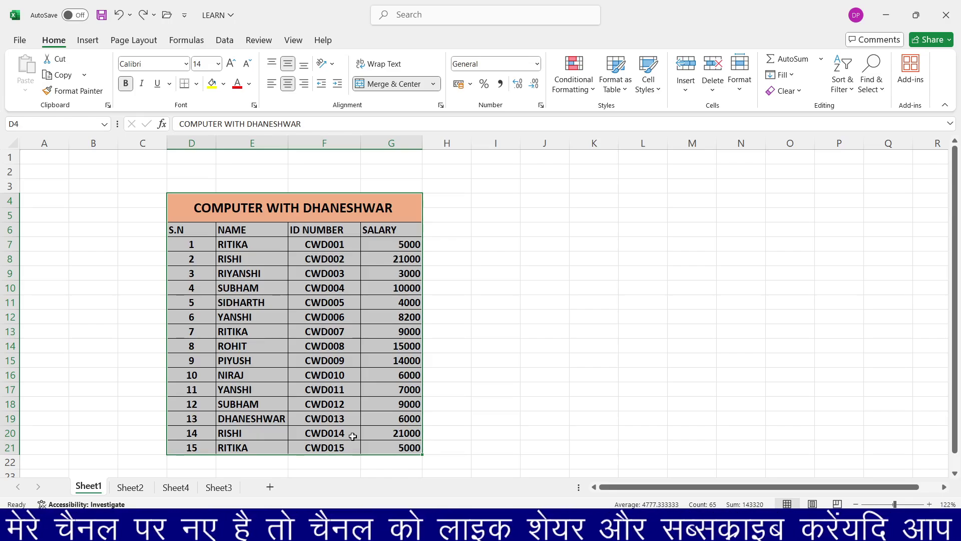
click(622, 91)
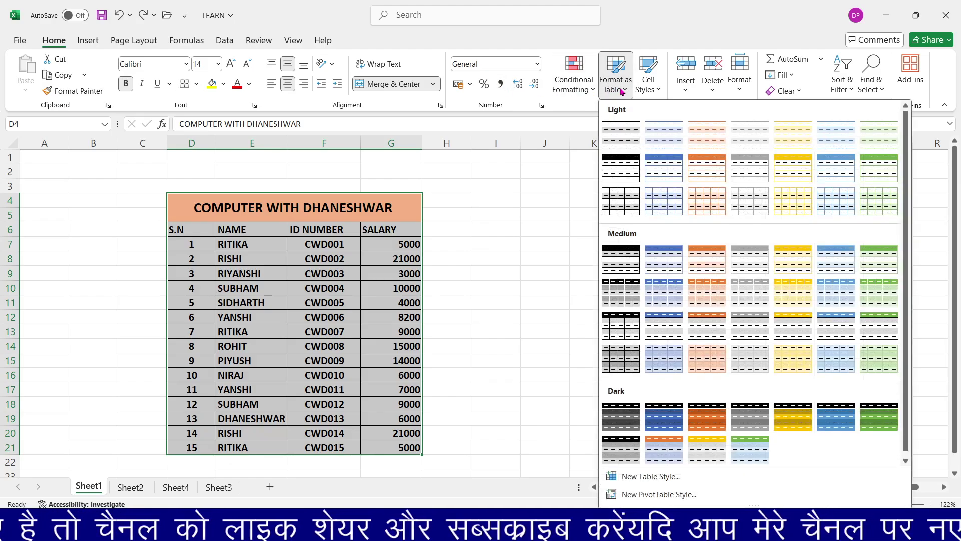
click(631, 166)
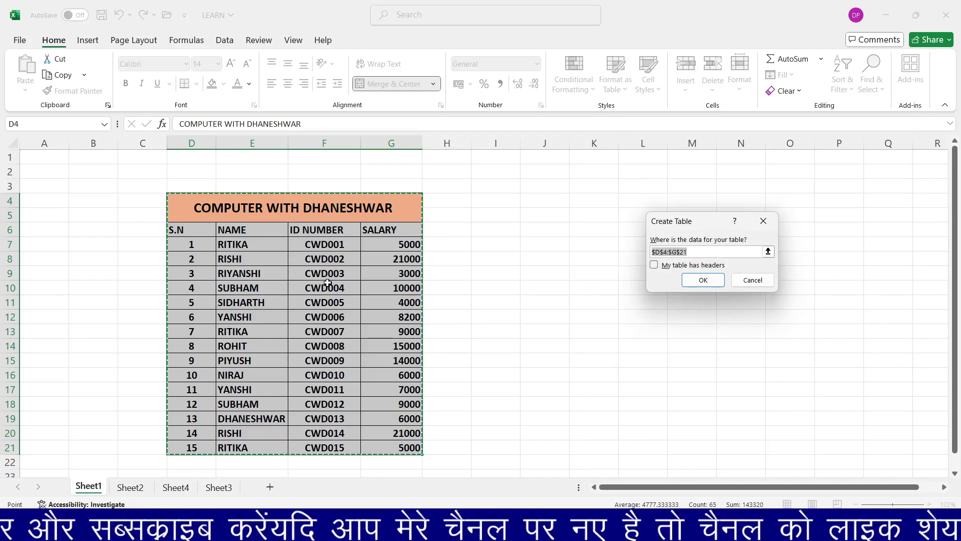
click(708, 280)
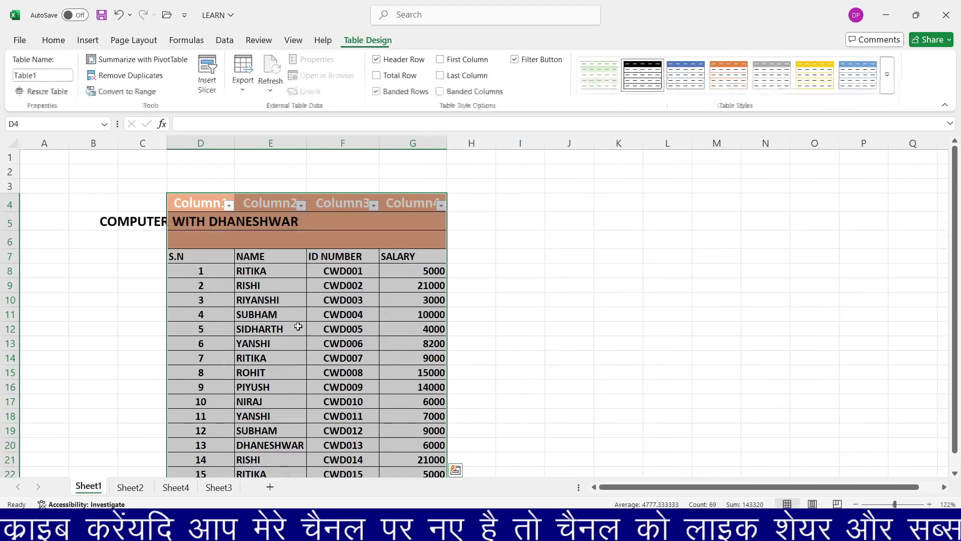
Try the orange Dark table style on the new table, followed by the black Dark style
scroll(299, 297, down, 1)
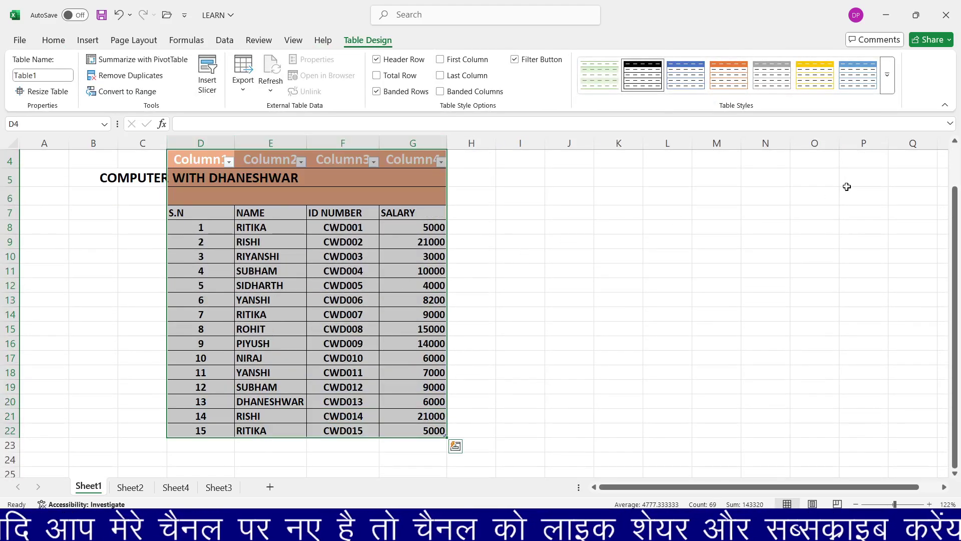
click(887, 75)
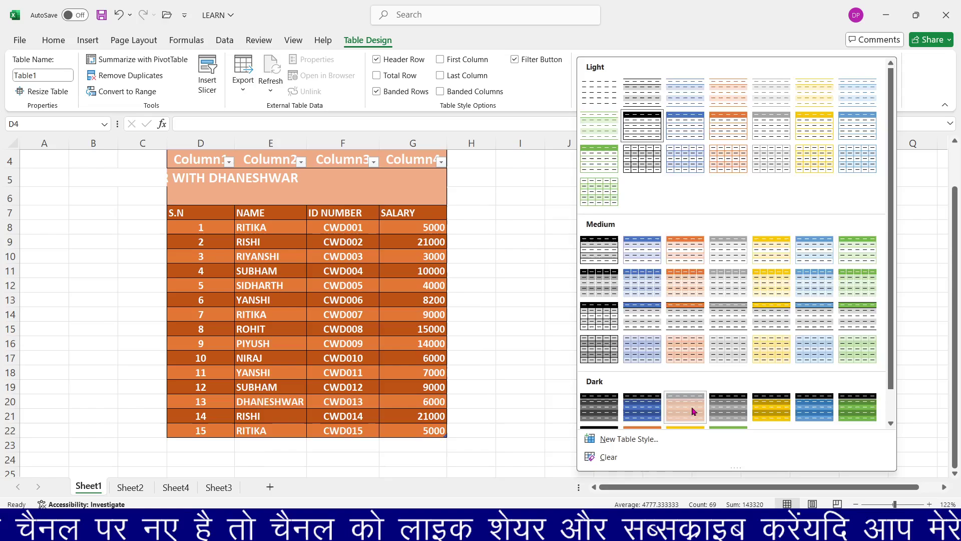
click(685, 407)
click(887, 75)
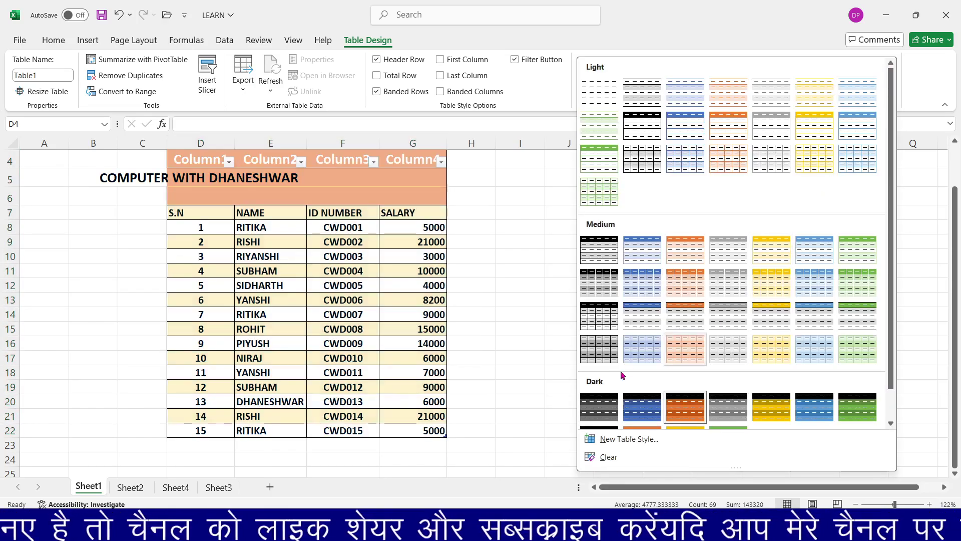
click(604, 414)
Set the table's style to the Medium style with a blue header and grey banded rows
click(887, 85)
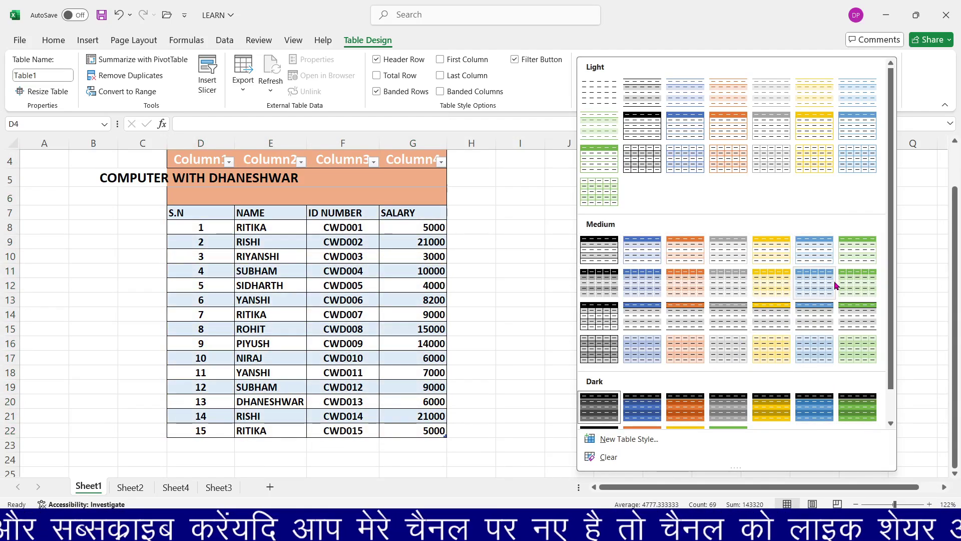
click(653, 323)
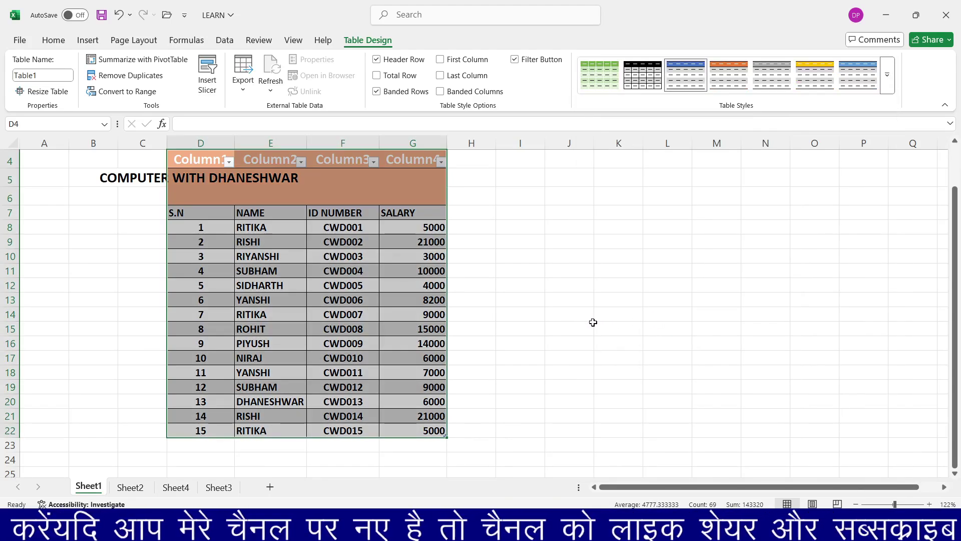
Try the green Medium table style, followed by the Light style with a plain header and grey banded rows
click(606, 85)
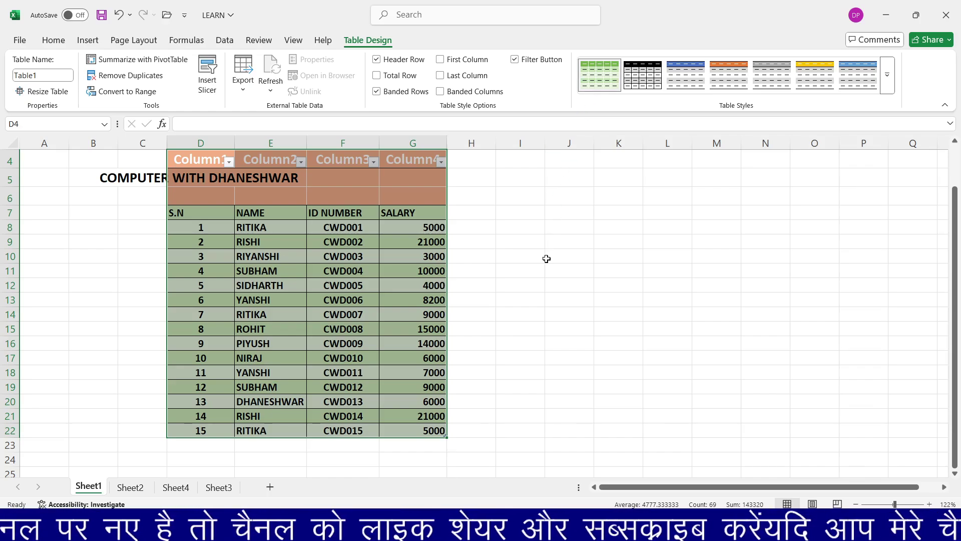
click(886, 75)
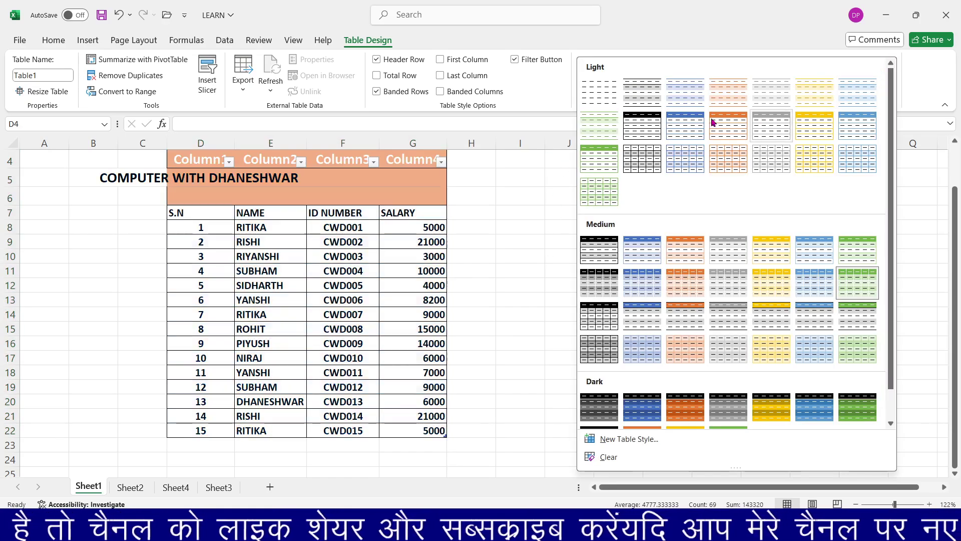
click(648, 93)
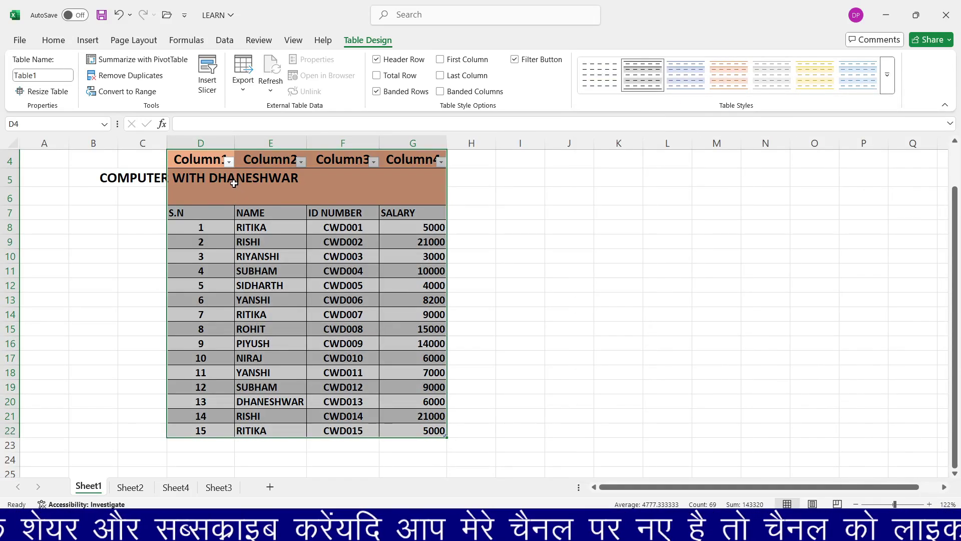
Move the title cells B5:E5 down into D6:G6, directly above the table's S.N, NAME, ID NUMBER and SALARY labels
drag(220, 178, 291, 178)
click(388, 181)
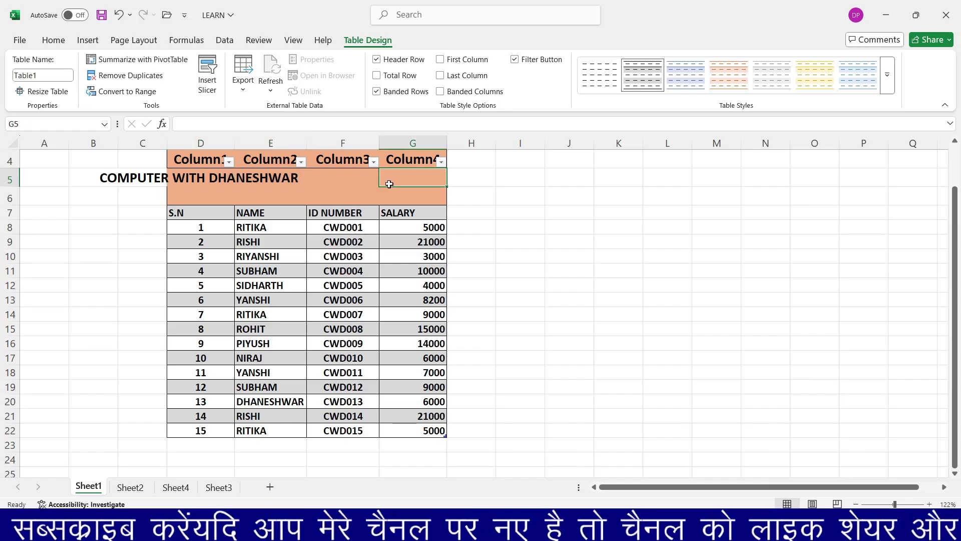
click(303, 175)
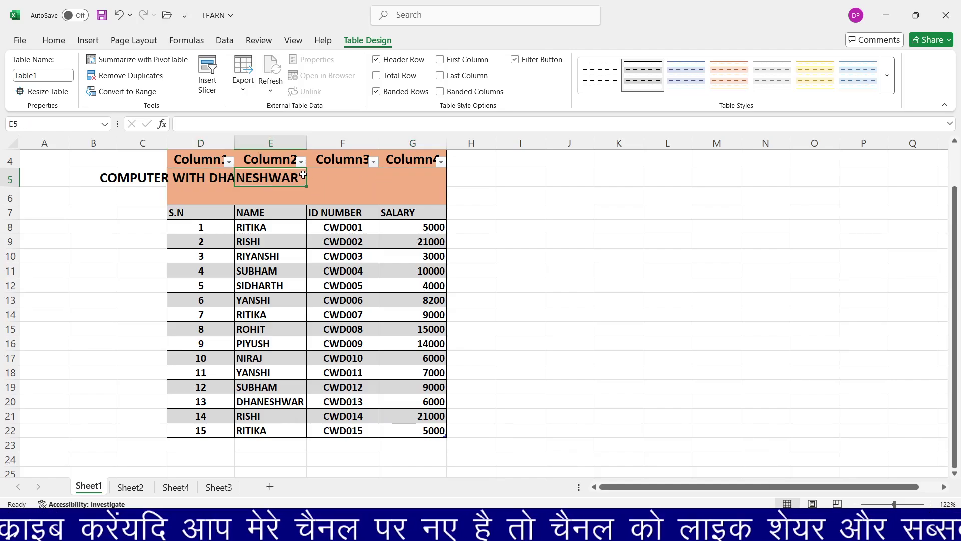
click(140, 181)
drag(101, 178, 267, 176)
key(ctrl+c)
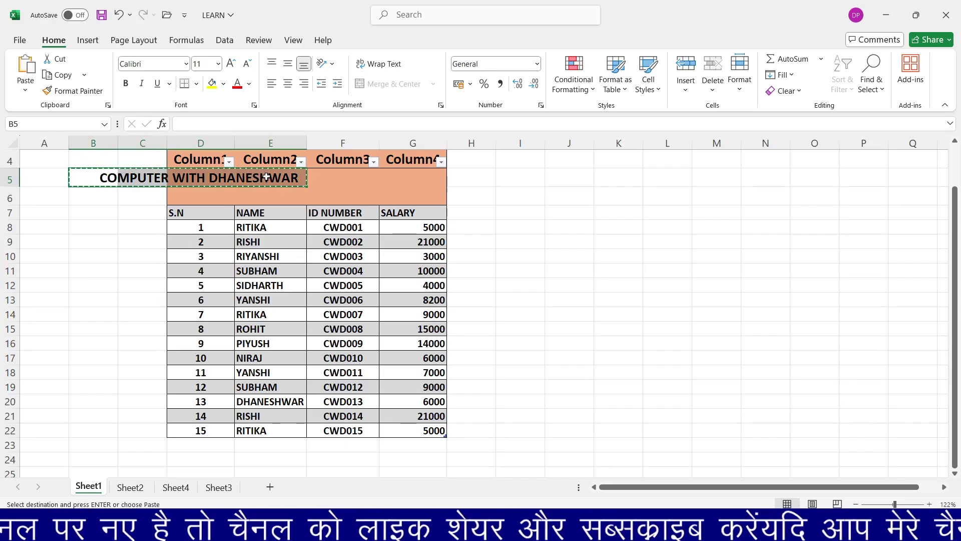
click(317, 181)
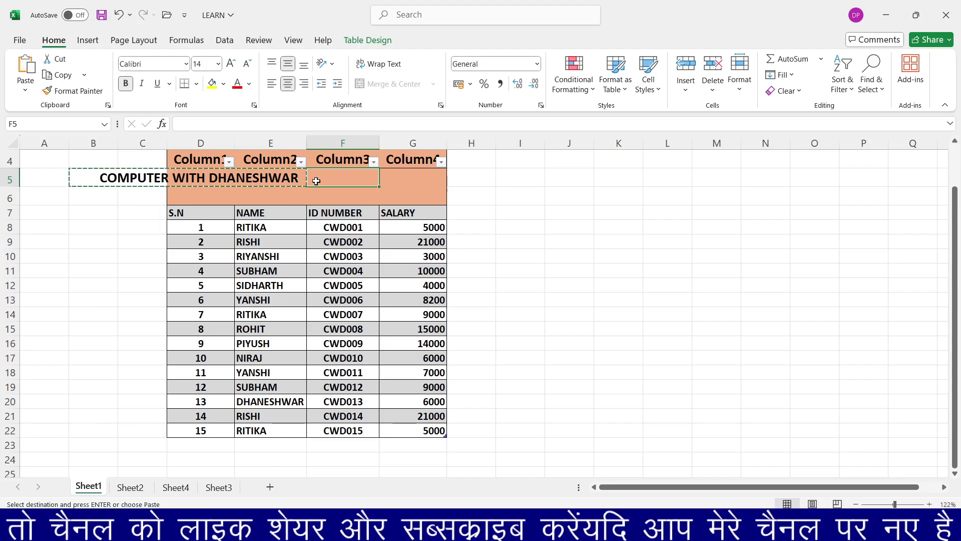
click(407, 192)
drag(407, 193, 219, 199)
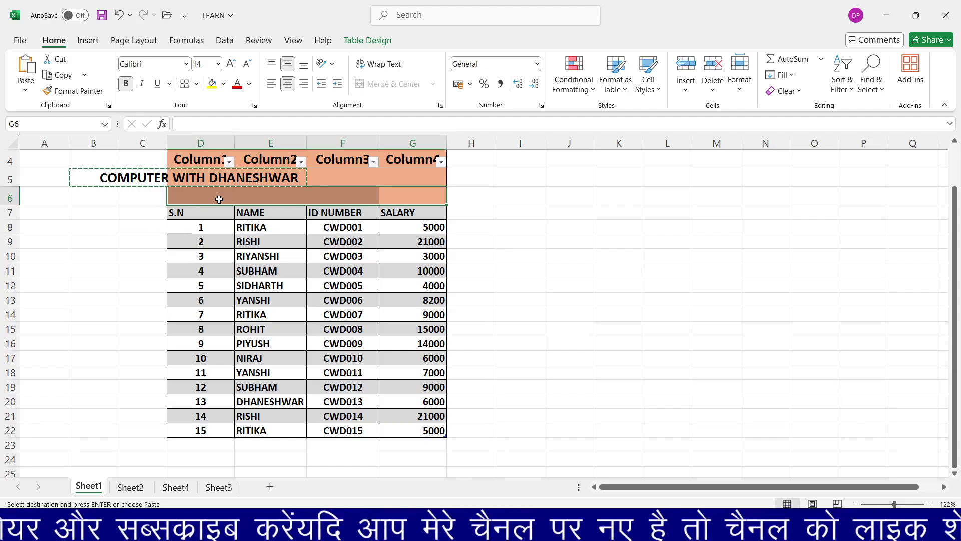
key(Return)
click(515, 196)
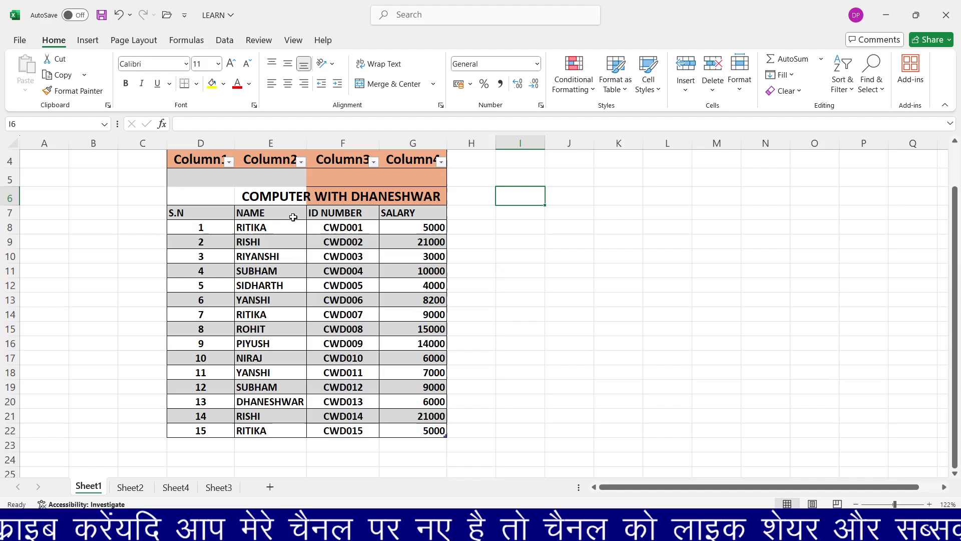
Filter Column2 to show only the name at S.N 10
click(301, 162)
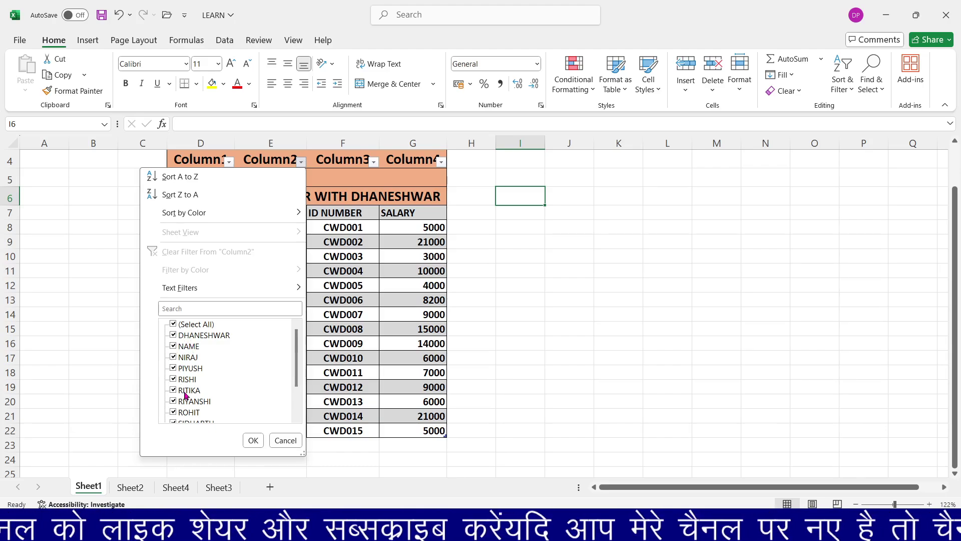
scroll(190, 400, down, 2)
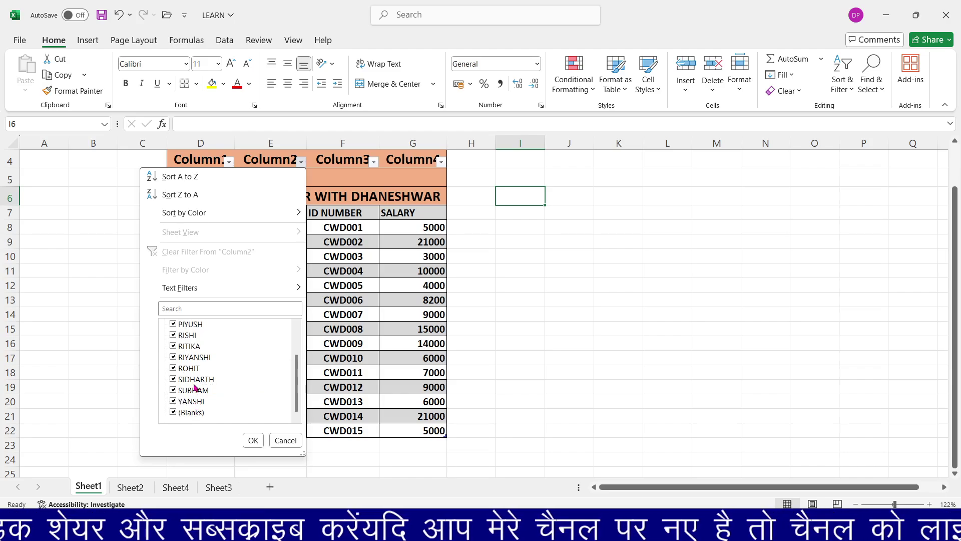
scroll(174, 383, up, 2)
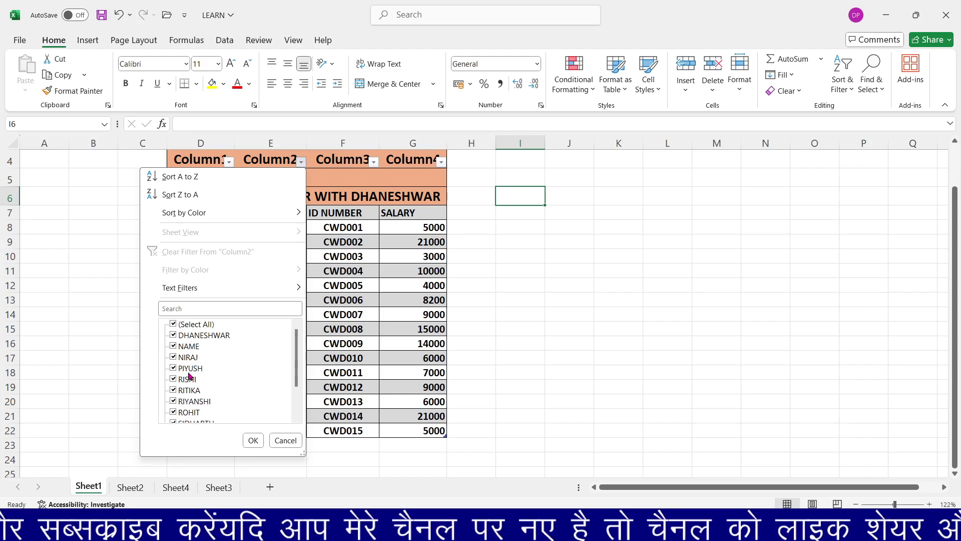
click(173, 325)
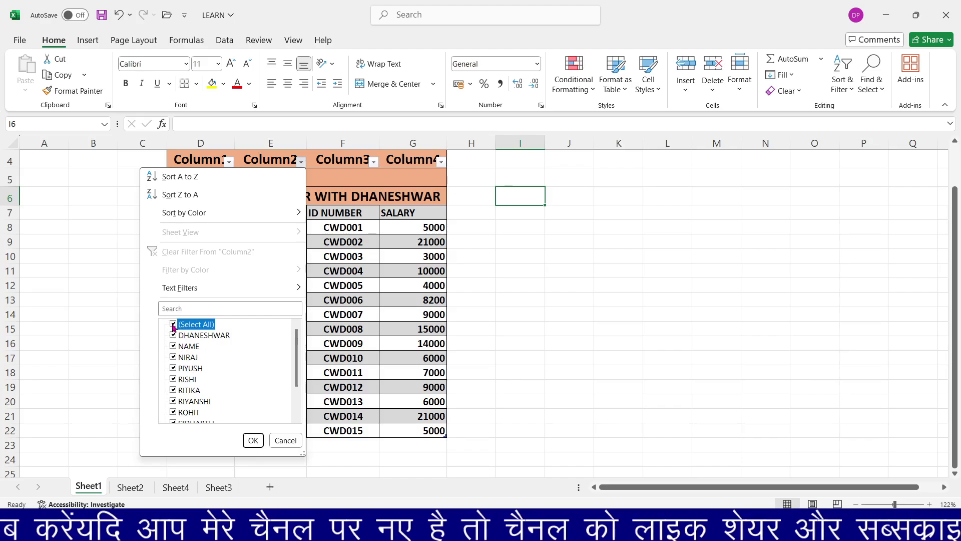
click(174, 356)
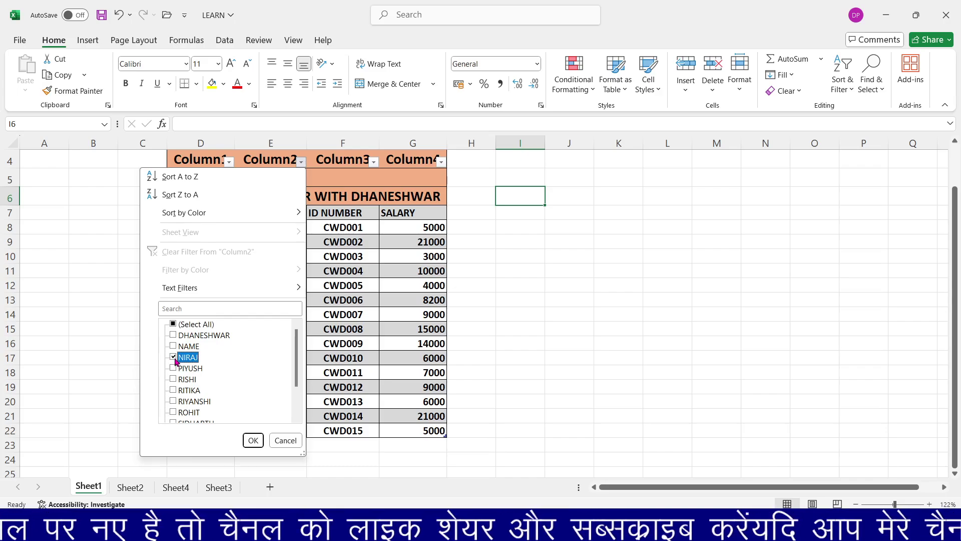
click(253, 440)
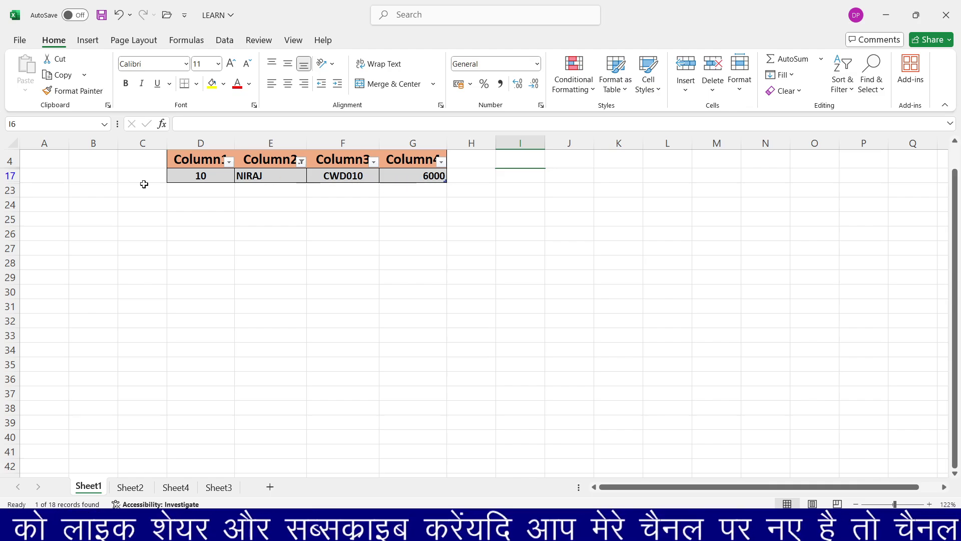
scroll(393, 180, up, 1)
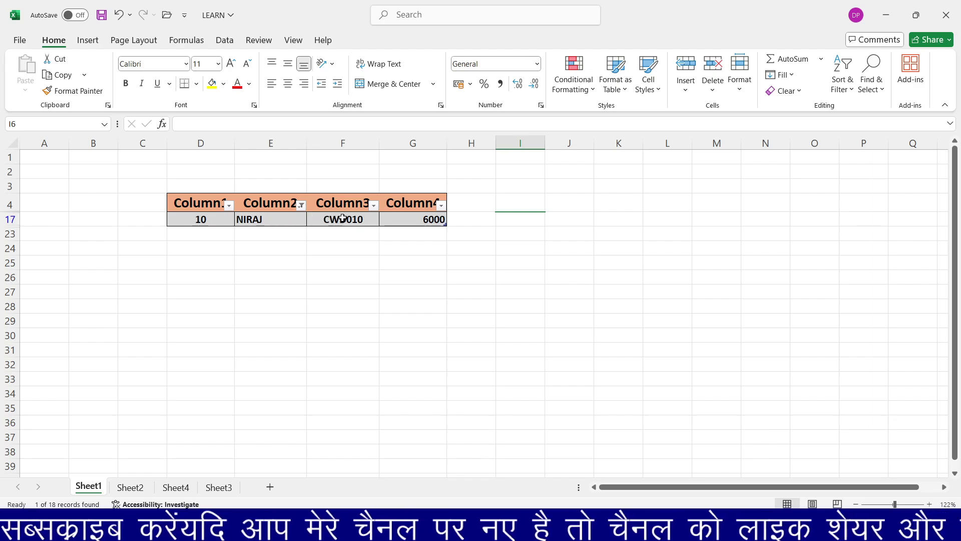
Add the name at S.N 9 to the Column2 filter alongside the one already chosen
click(301, 206)
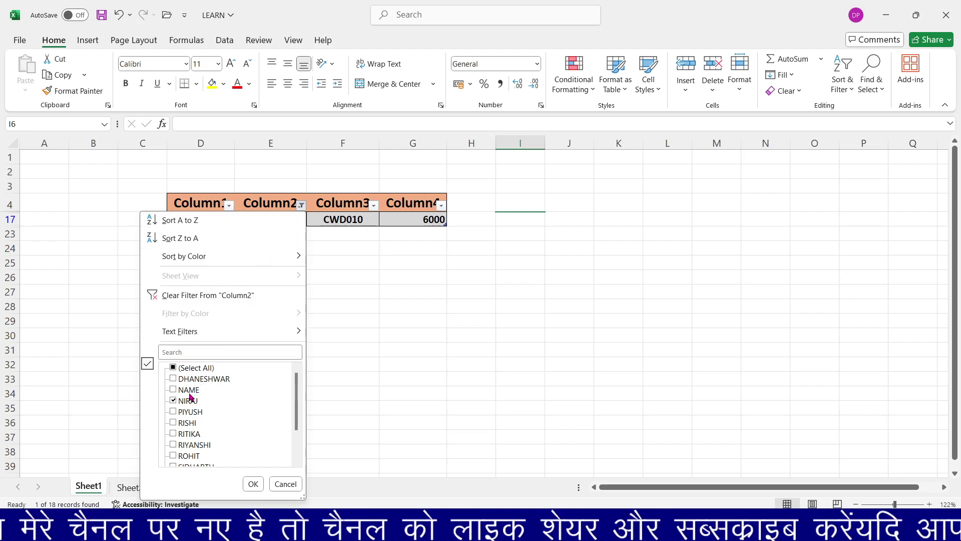
click(184, 415)
click(253, 484)
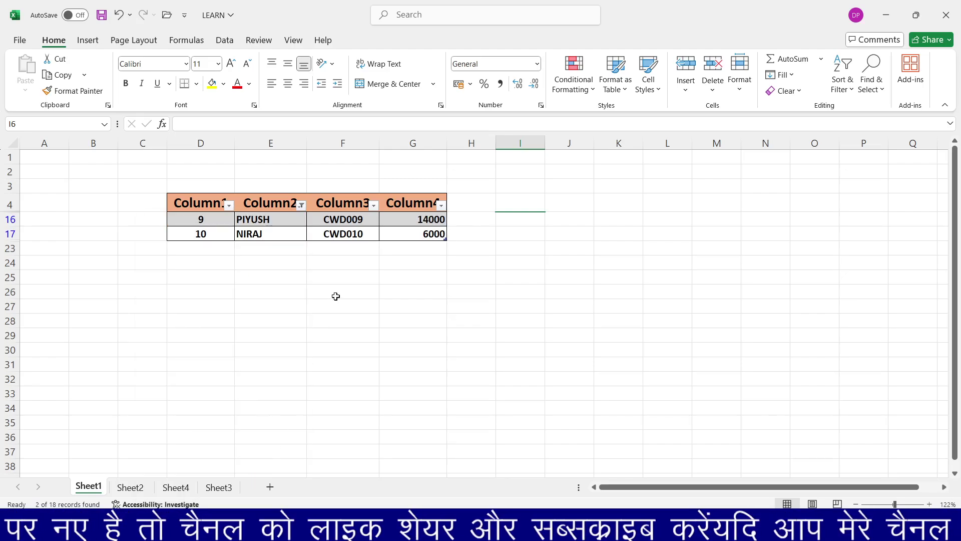
Select all values in the Column2 filter so every table row is shown again
click(299, 201)
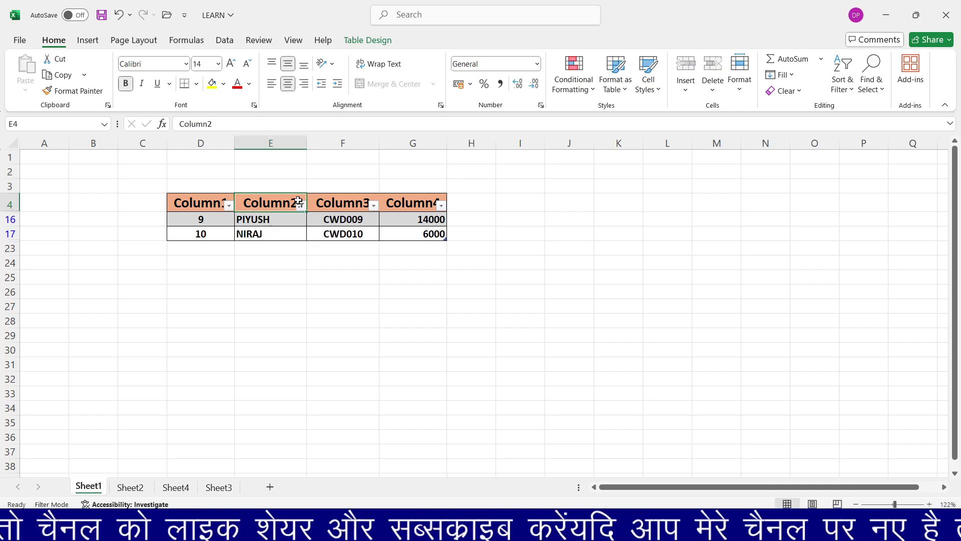
click(301, 206)
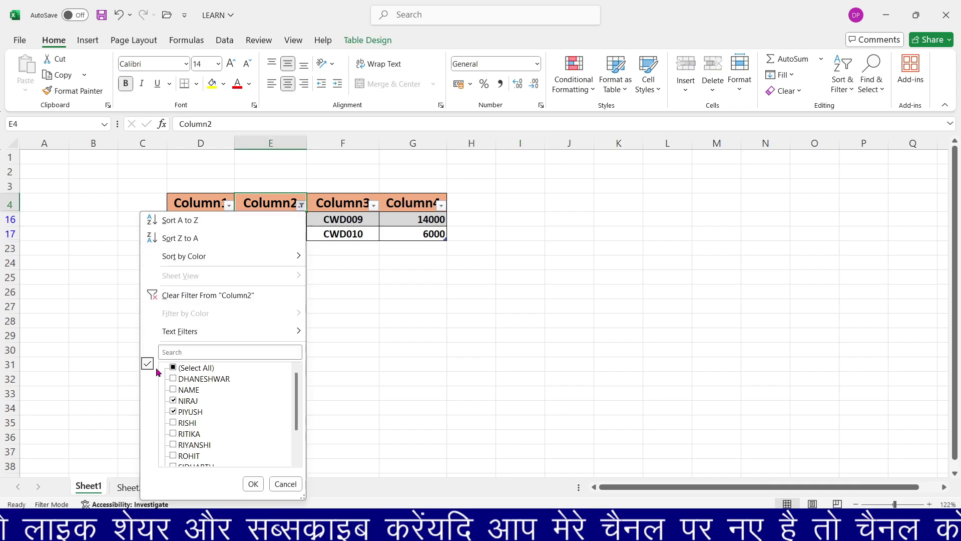
click(173, 367)
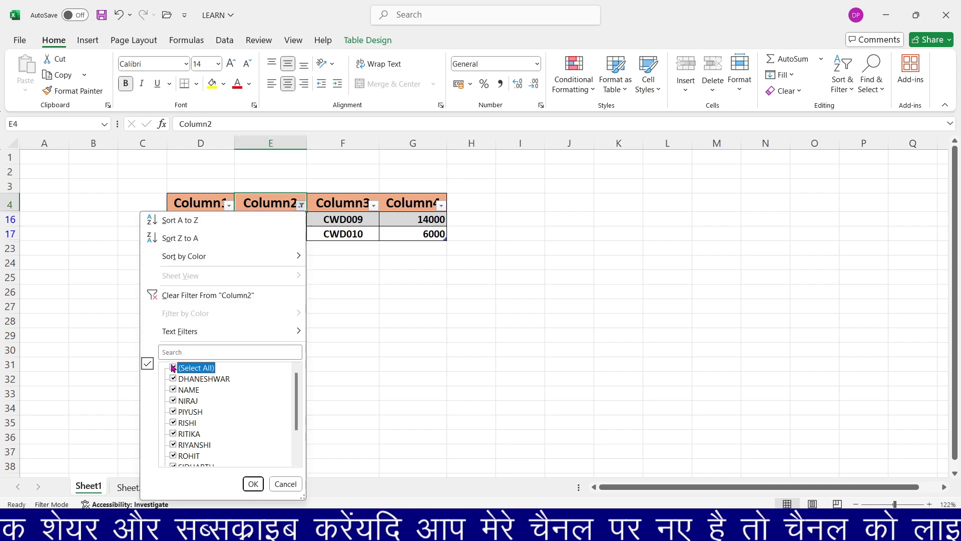
click(252, 483)
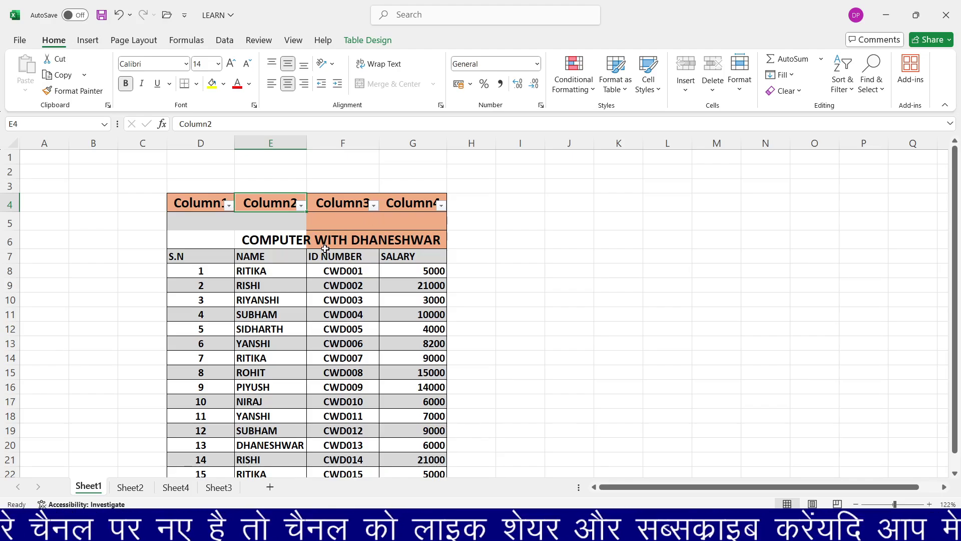
Select the whole table D4:G22 and reapply the Light style with grey banded rows through Format as Table
click(626, 86)
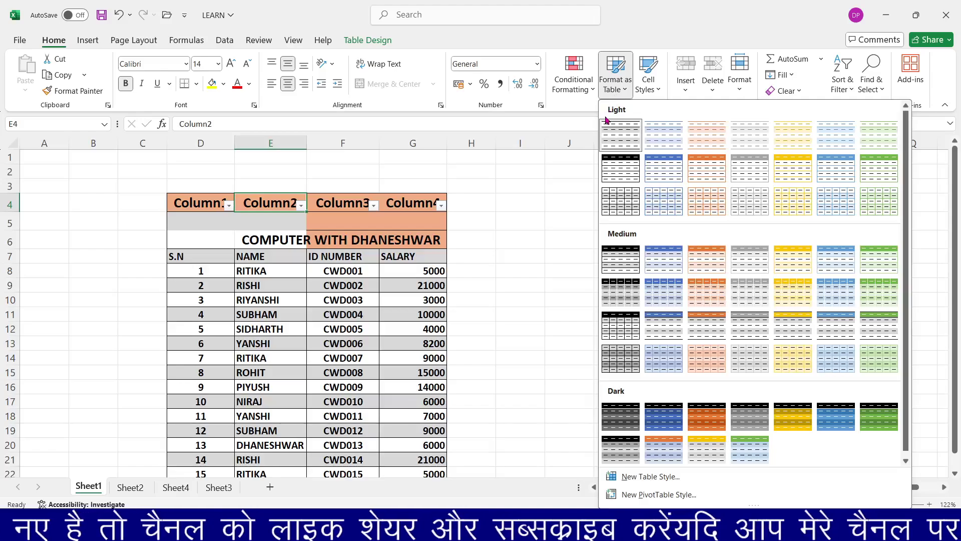
click(619, 132)
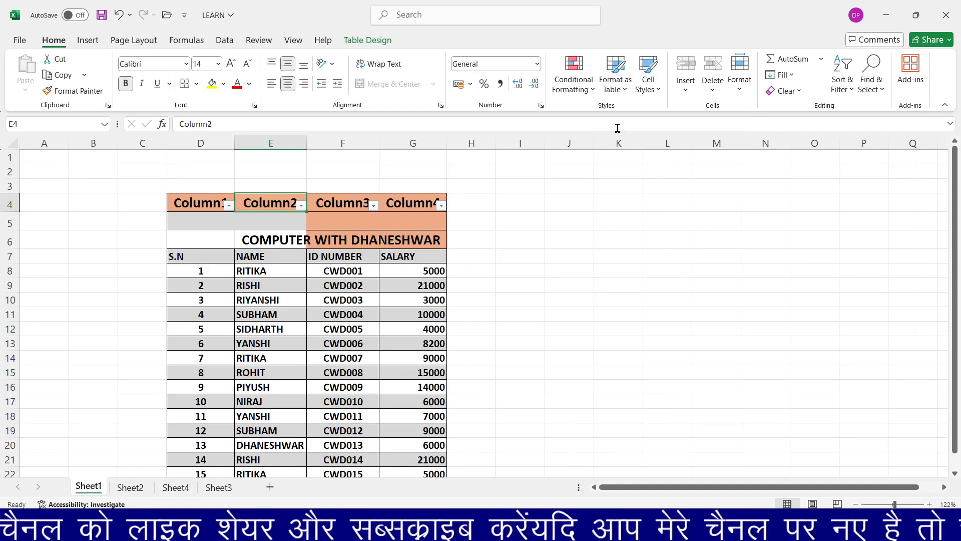
drag(200, 202, 404, 441)
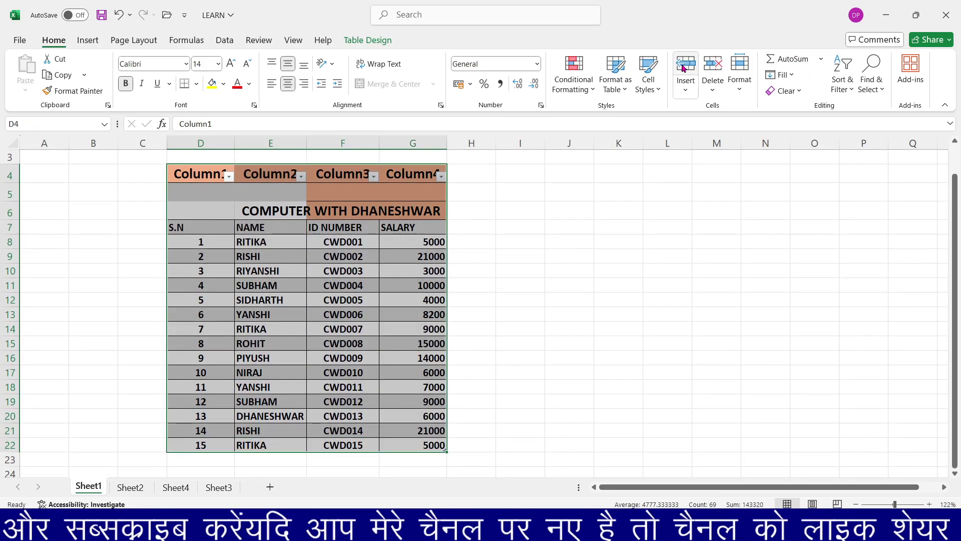
click(621, 80)
click(624, 132)
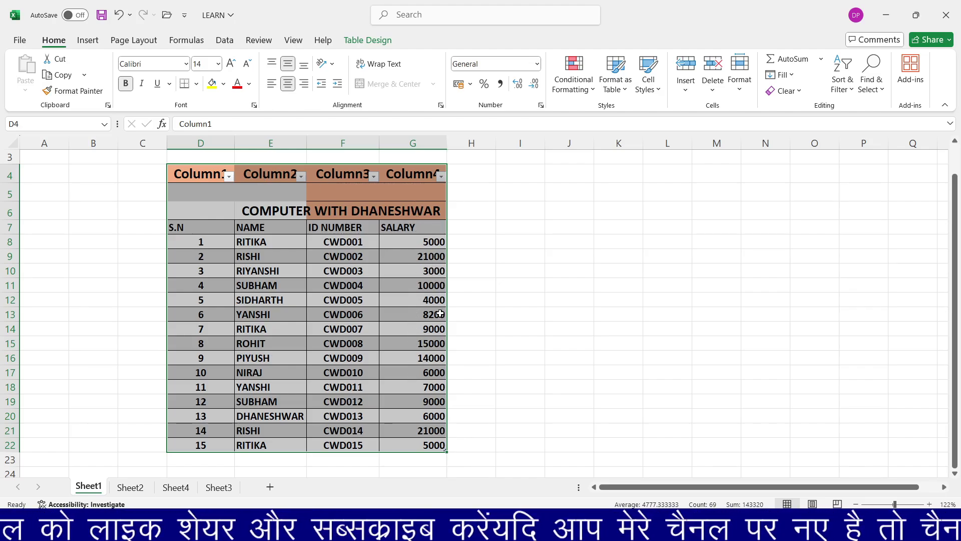
Filter Column4 to show only the rows with the value 9000
click(440, 177)
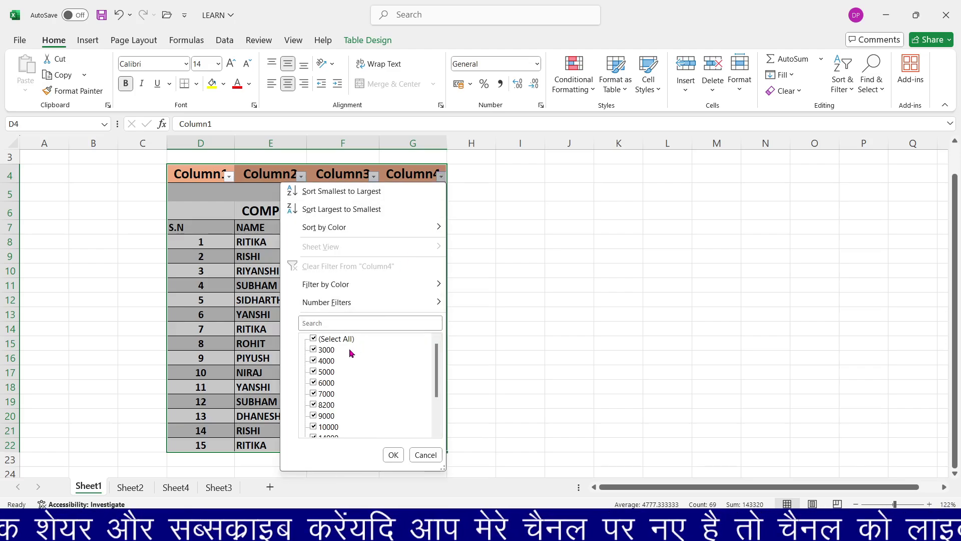
click(312, 339)
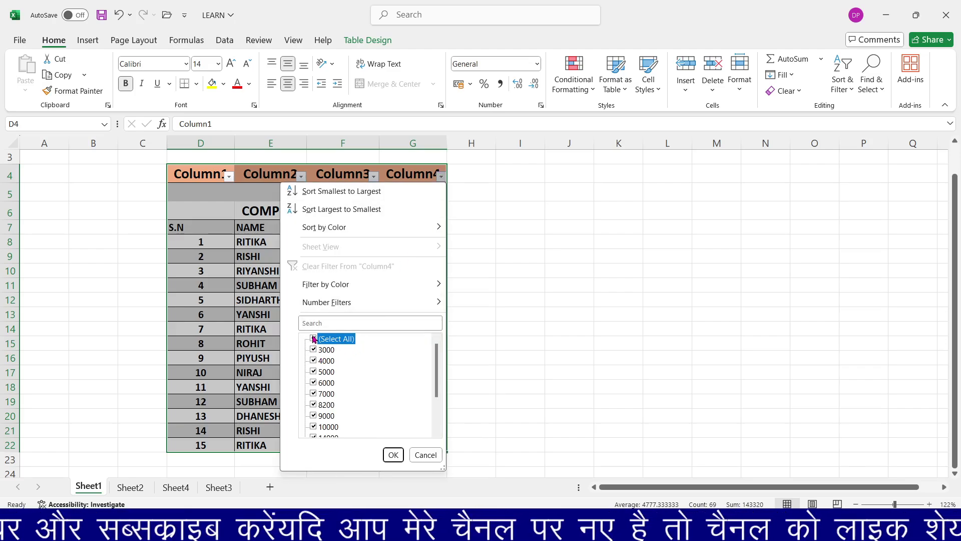
click(313, 416)
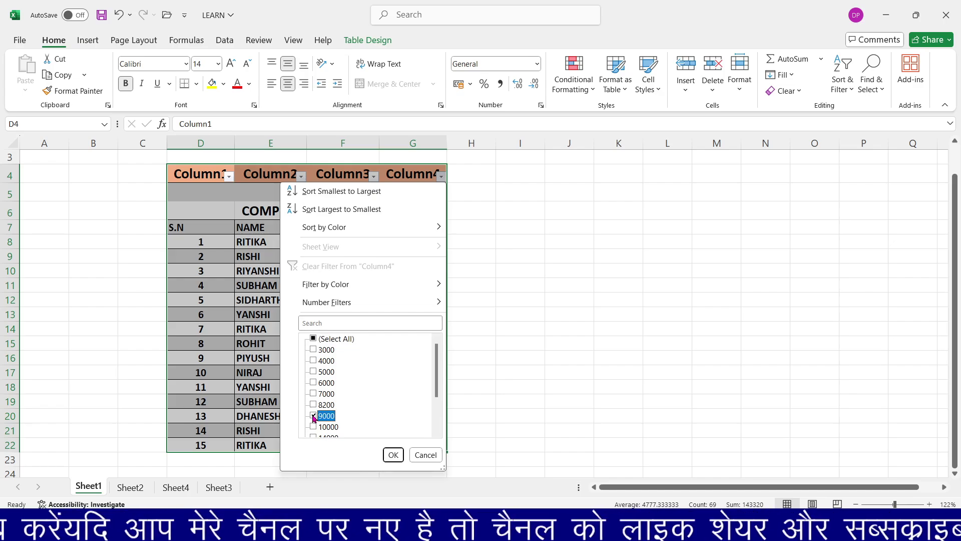
click(398, 456)
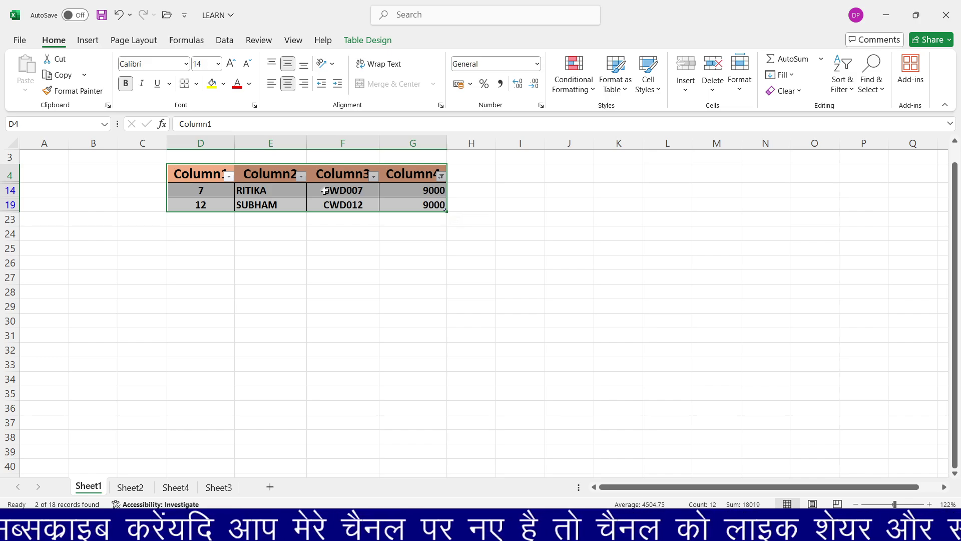
Undo the Column4 filter and look over that column's filter options again
key(ctrl+z)
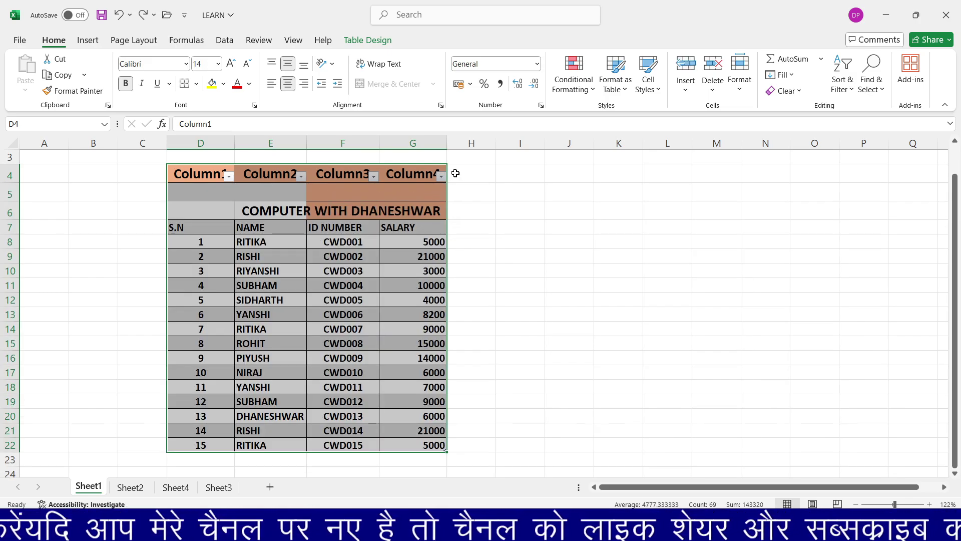
click(441, 176)
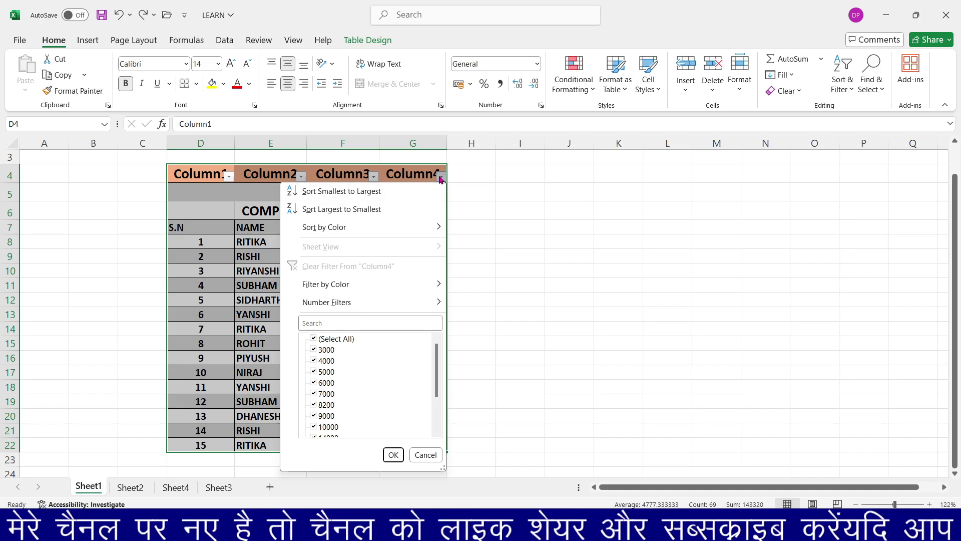
click(441, 176)
Apply the grey banded Light style to the selected table once more and show the table design options
click(615, 83)
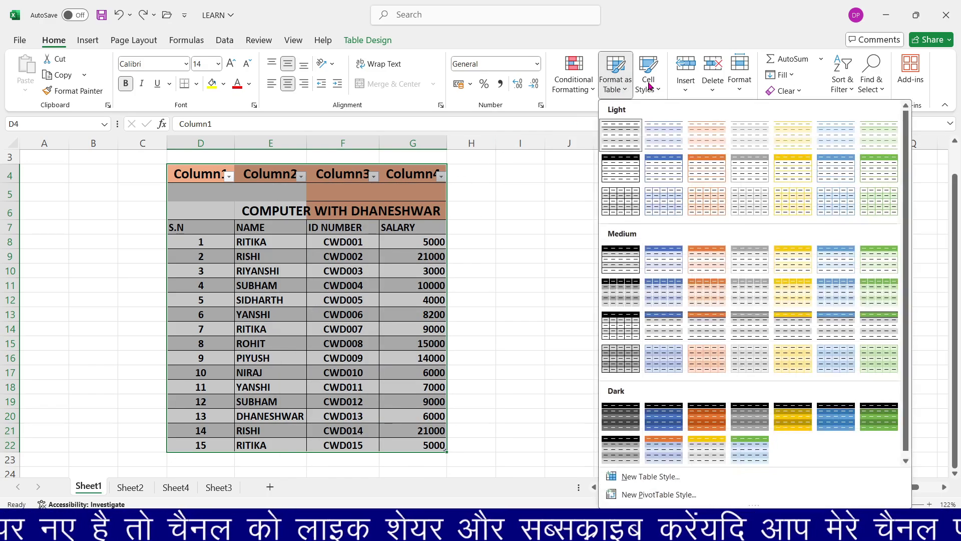
click(613, 142)
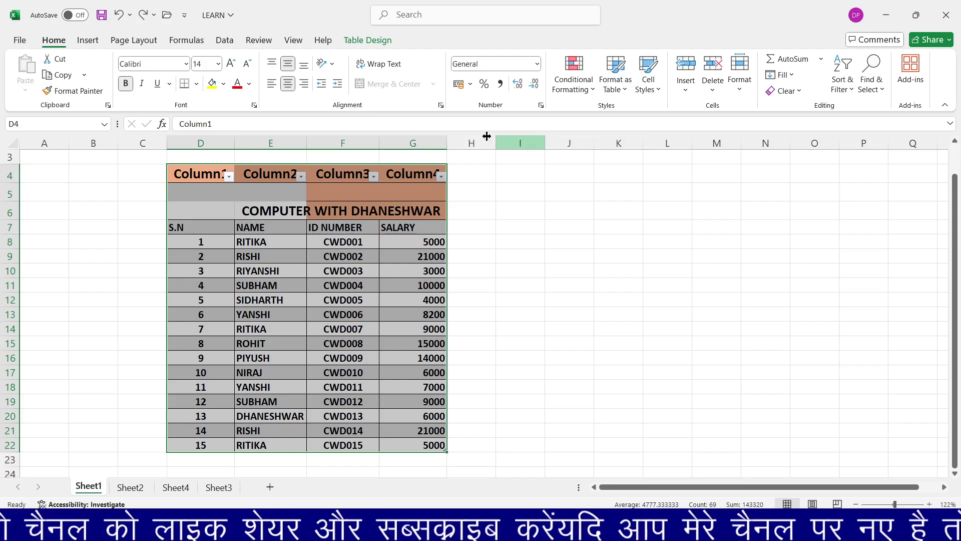
click(368, 41)
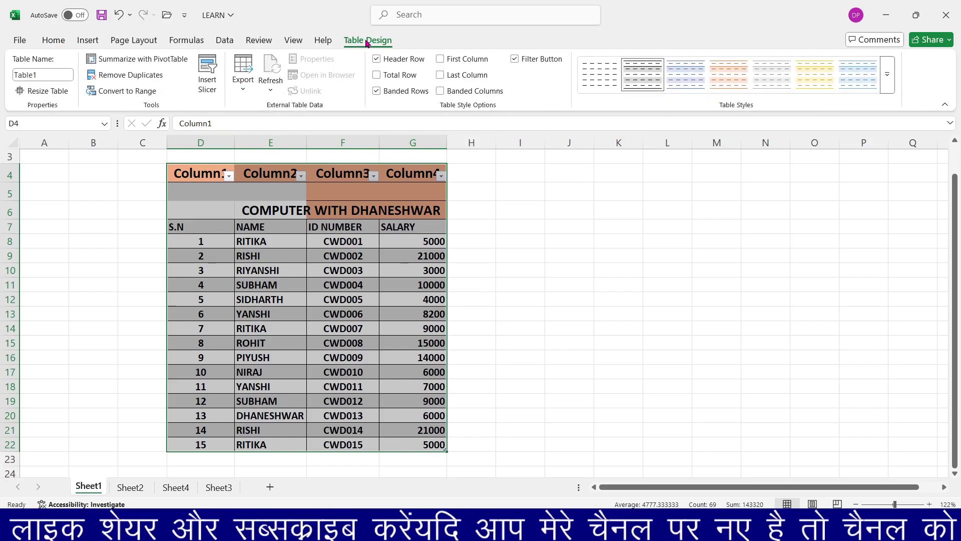
Convert the selected table D4:G22 back to a normal range
click(97, 91)
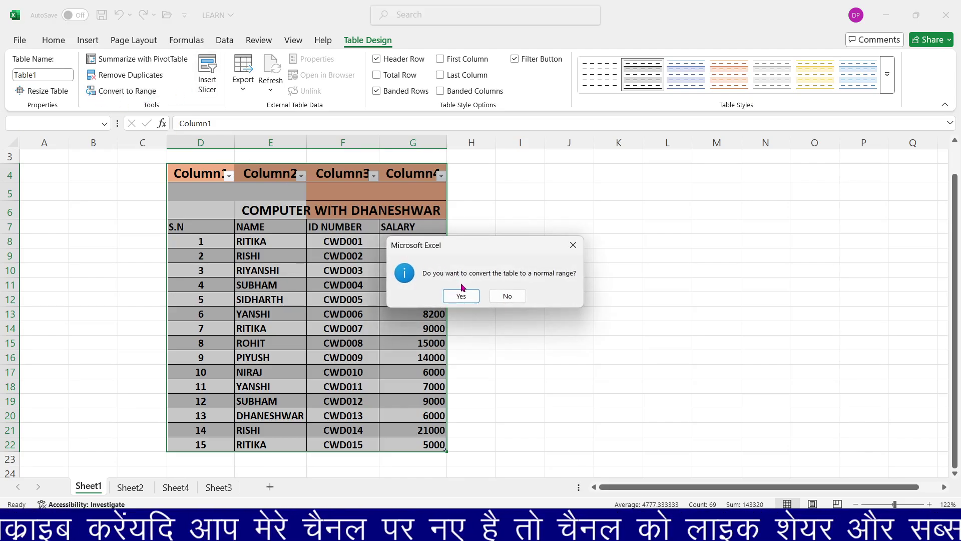
click(461, 296)
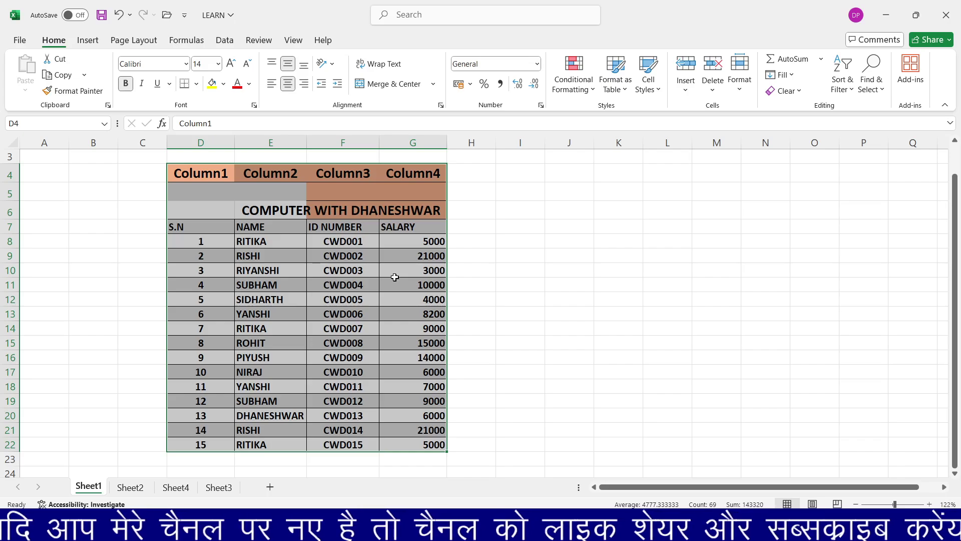
Undo the range conversion and all the earlier table formatting on Sheet1, and cancel the pending cut selection
key(ctrl+z)
key(ctrl+z)
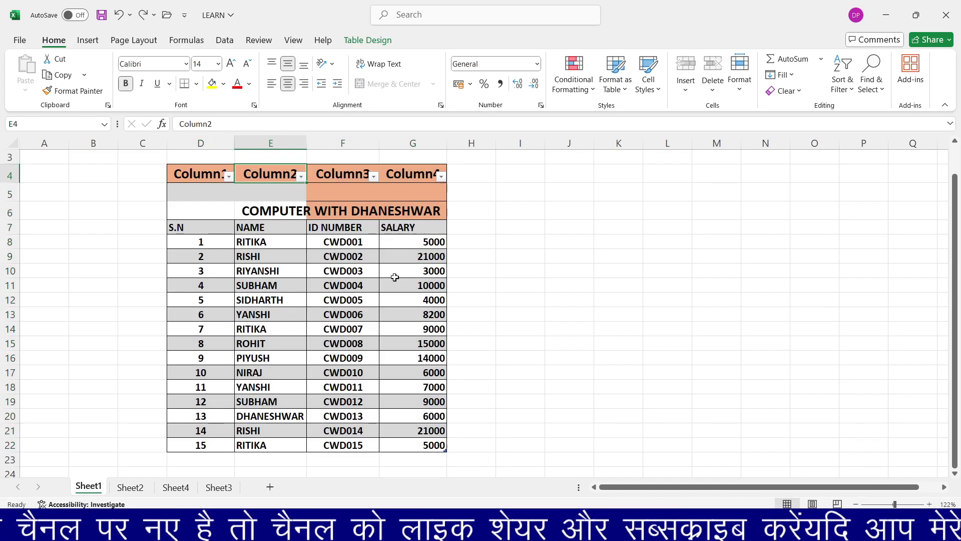
key(ctrl+z)
key(ctrl+z)
key(ctrl+z)
key(ctrl+z)
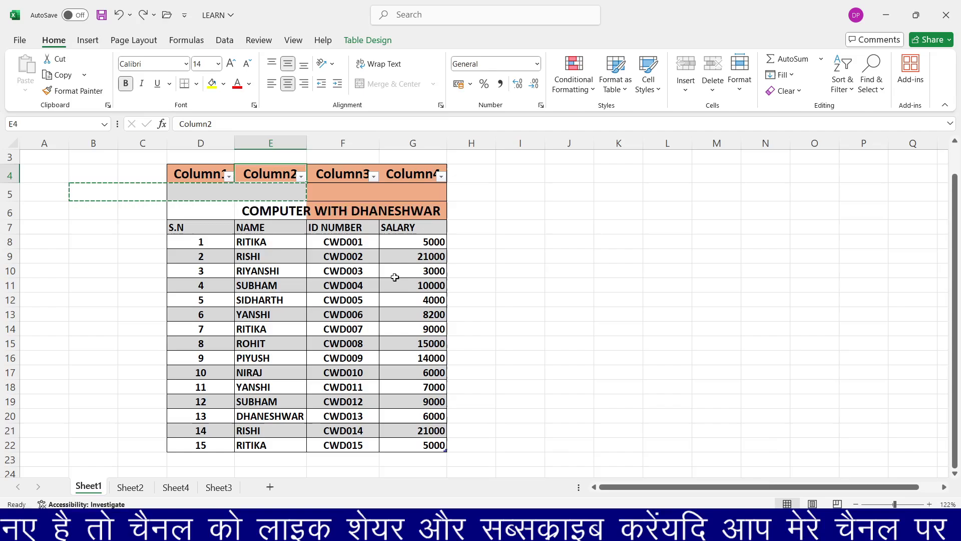
key(ctrl+z)
key(ctrl+z)
key(ctrl+z)
key(ctrl+z)
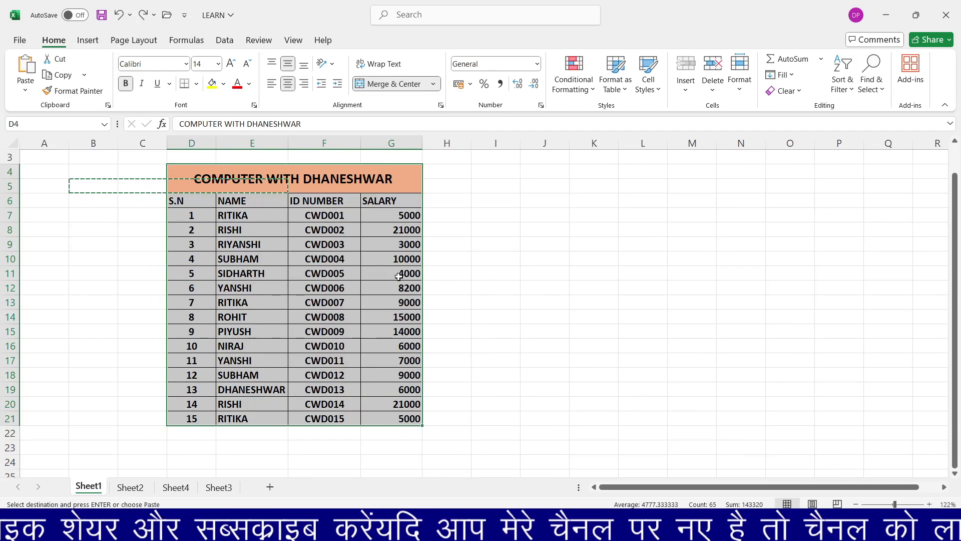
click(507, 232)
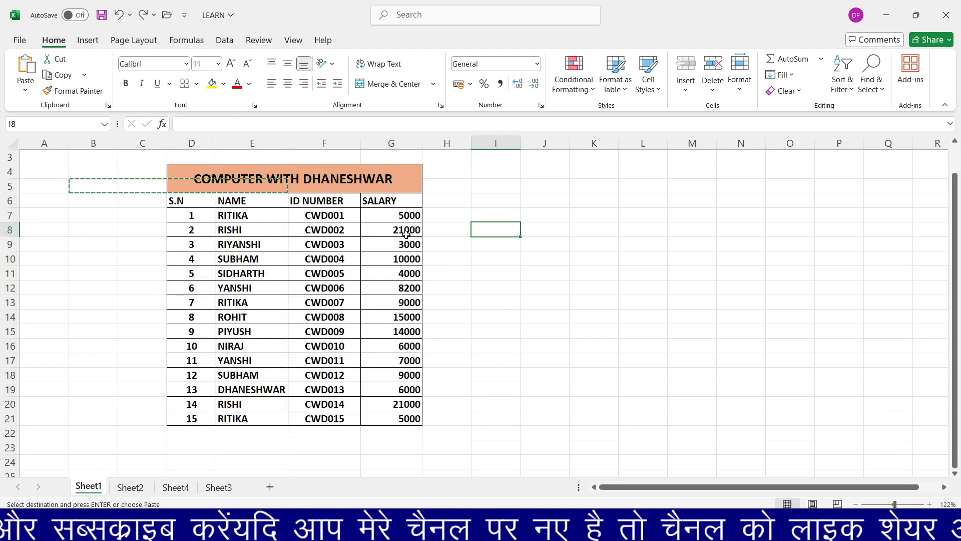
key(Escape)
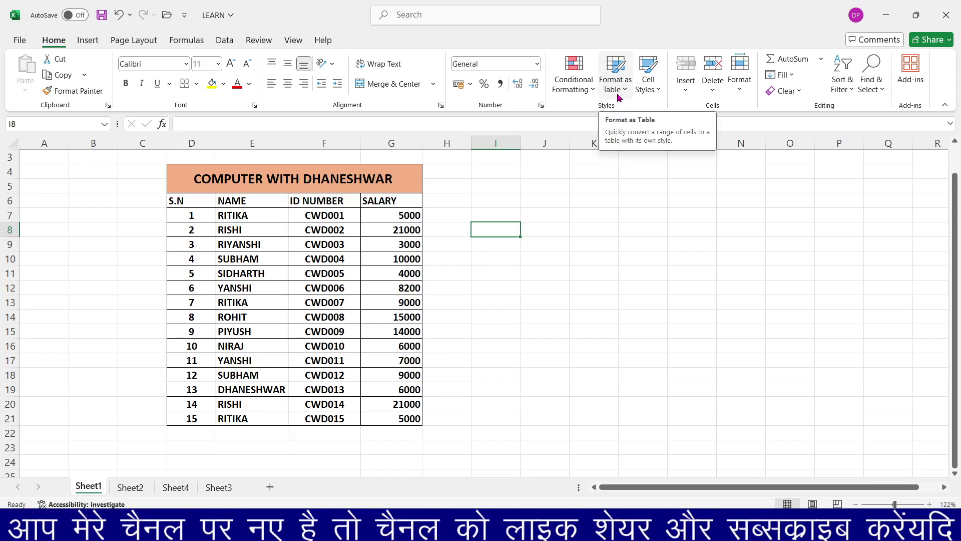
Look over the cell styles and apply the Accent4 style to salary cell G10
click(657, 90)
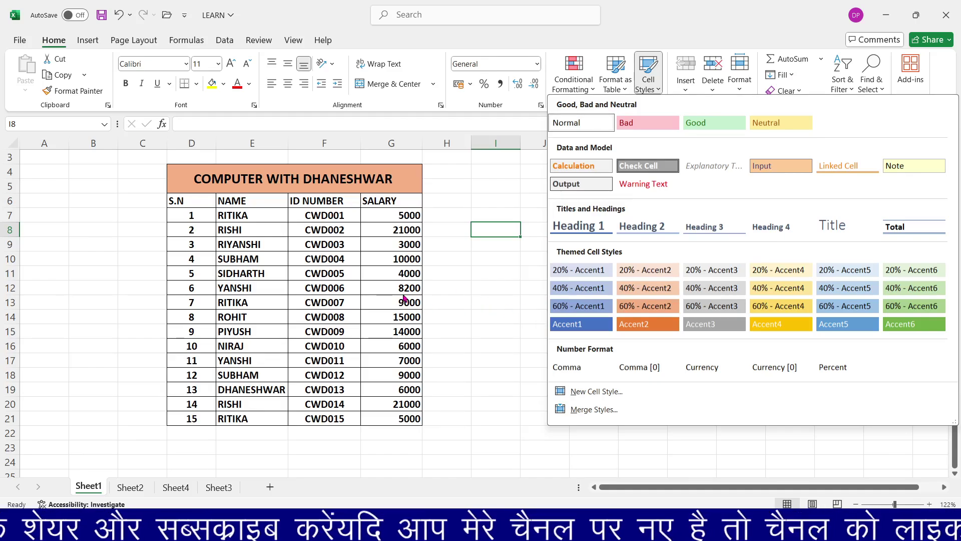
click(390, 271)
click(390, 272)
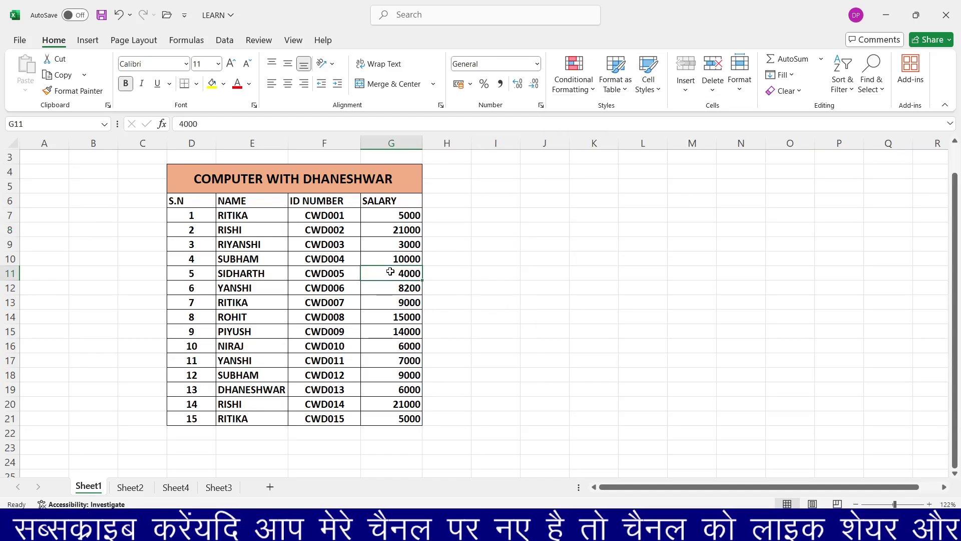
click(390, 261)
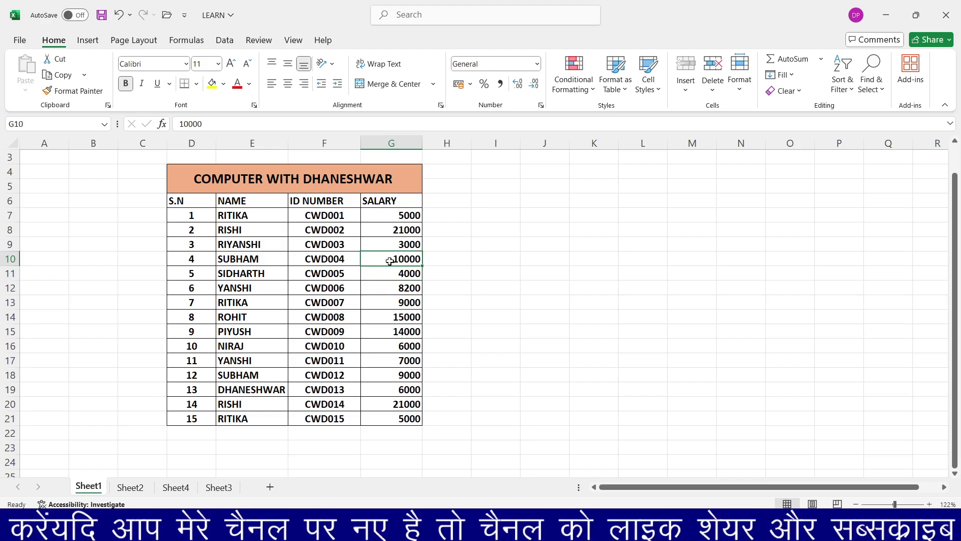
click(649, 73)
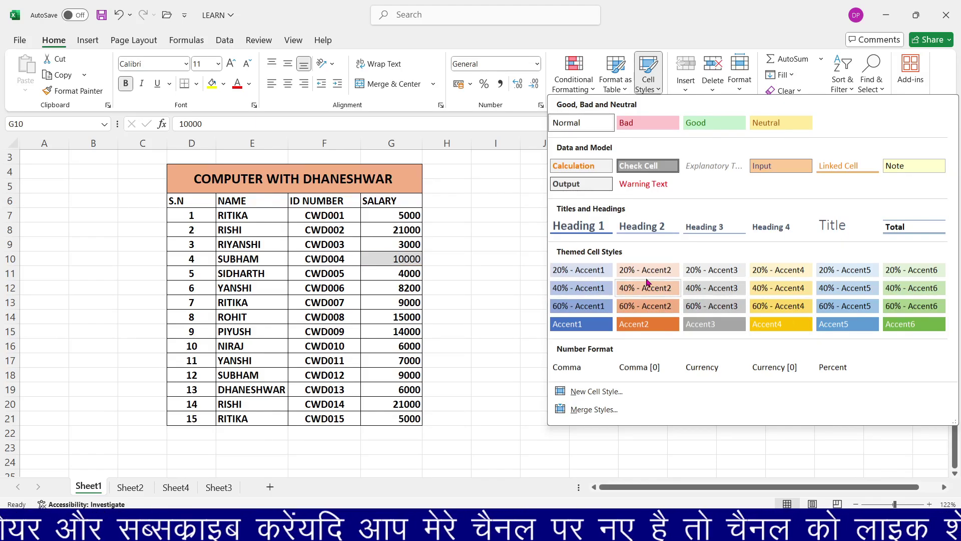
click(773, 321)
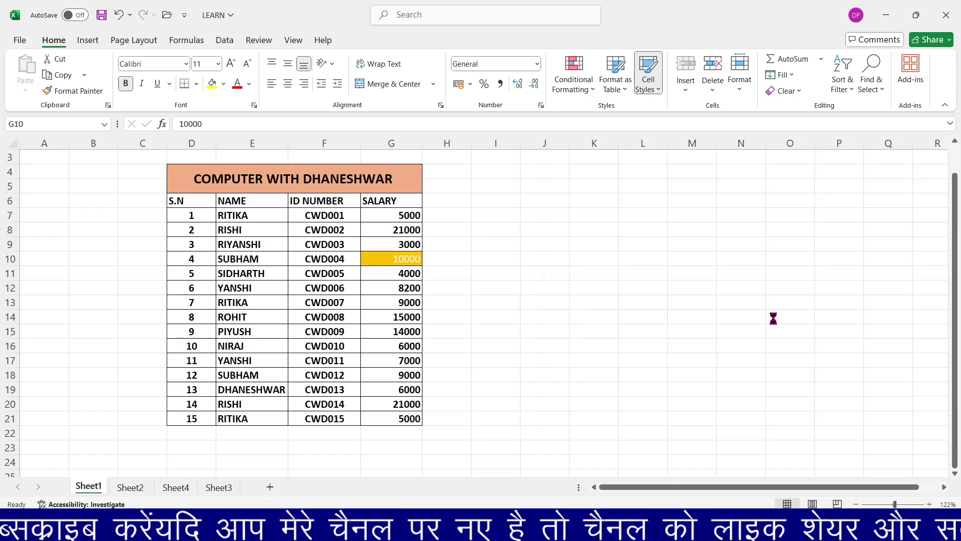
Apply the Check Cell style to salary cell G13
click(385, 300)
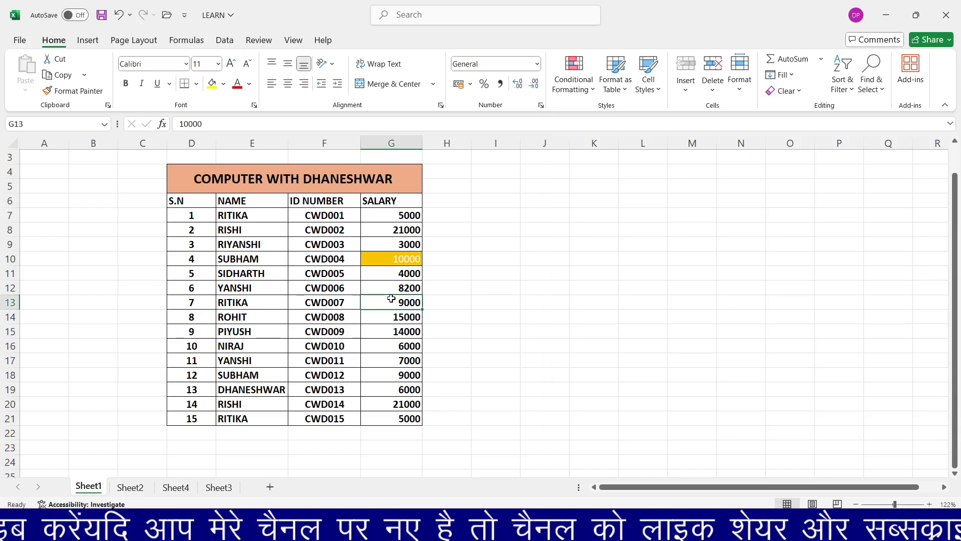
click(650, 85)
click(646, 165)
Give salary cell G17 the Calculation cell style, followed by the Linked Cell style
click(395, 364)
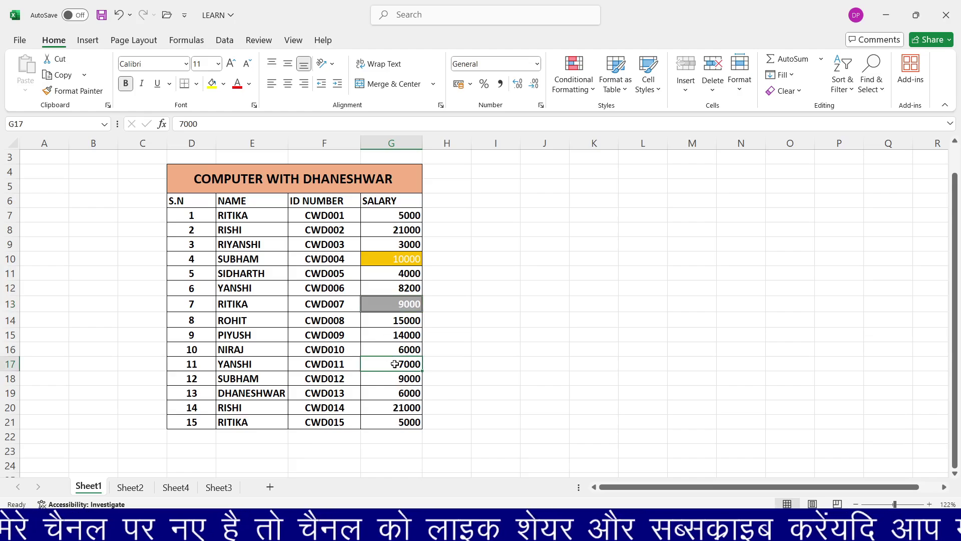
click(649, 75)
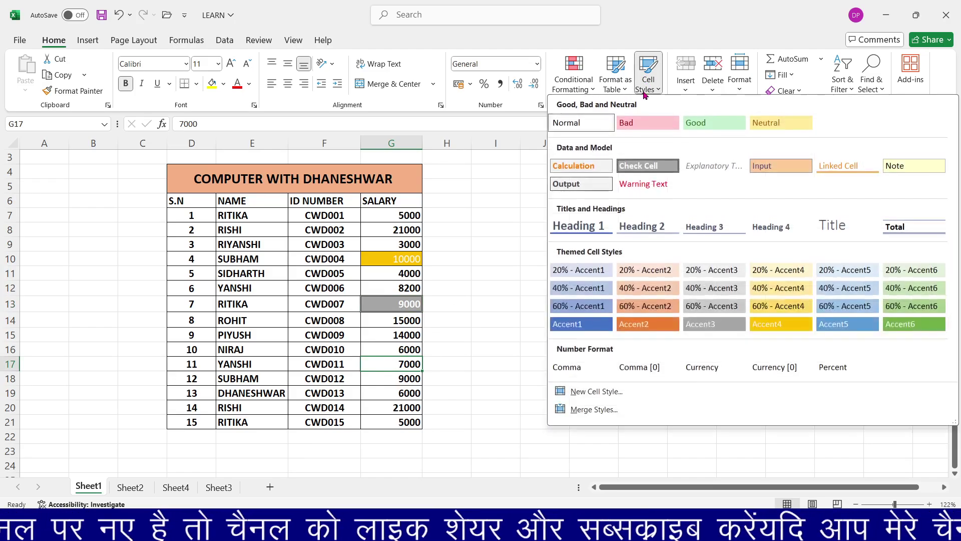
click(575, 166)
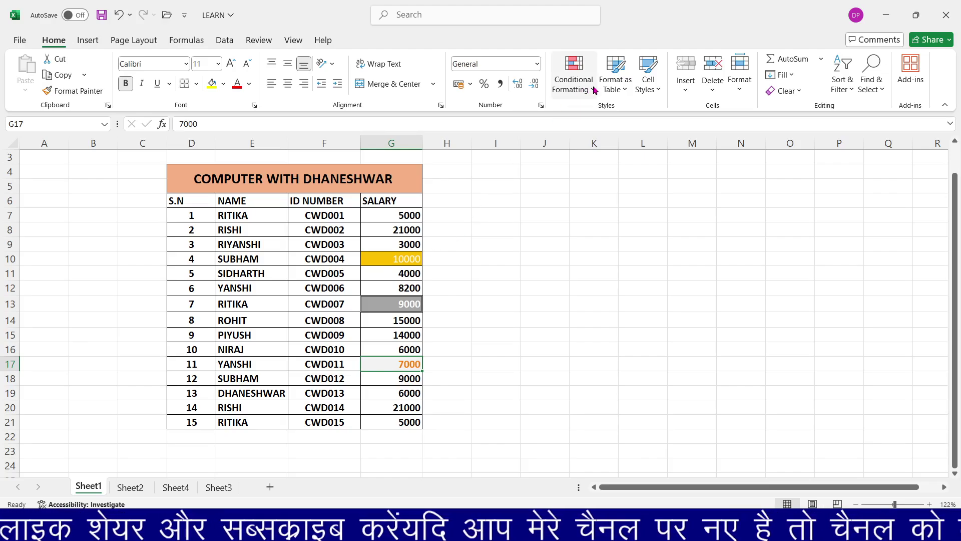
click(649, 77)
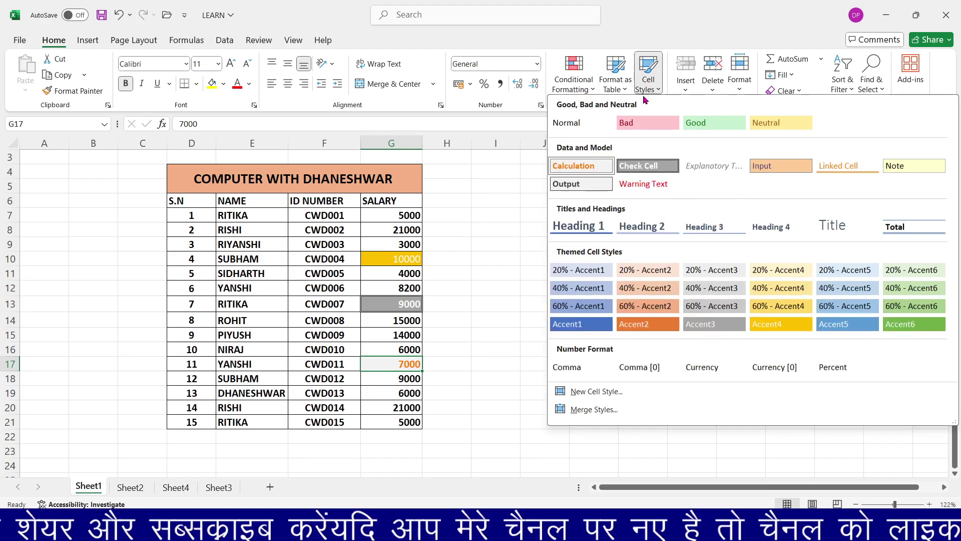
click(845, 166)
Apply the 40% - Accent4 cell style to name cell E12
click(270, 288)
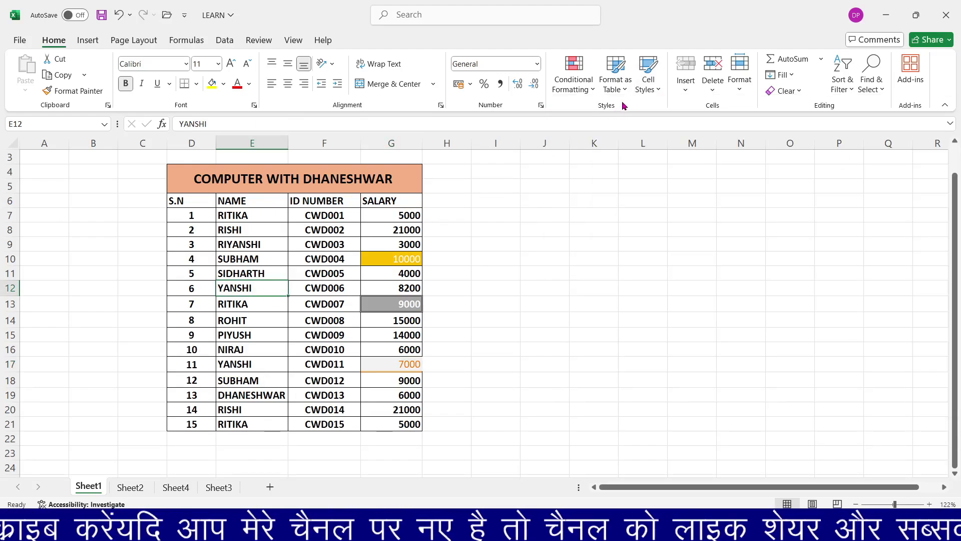
click(649, 75)
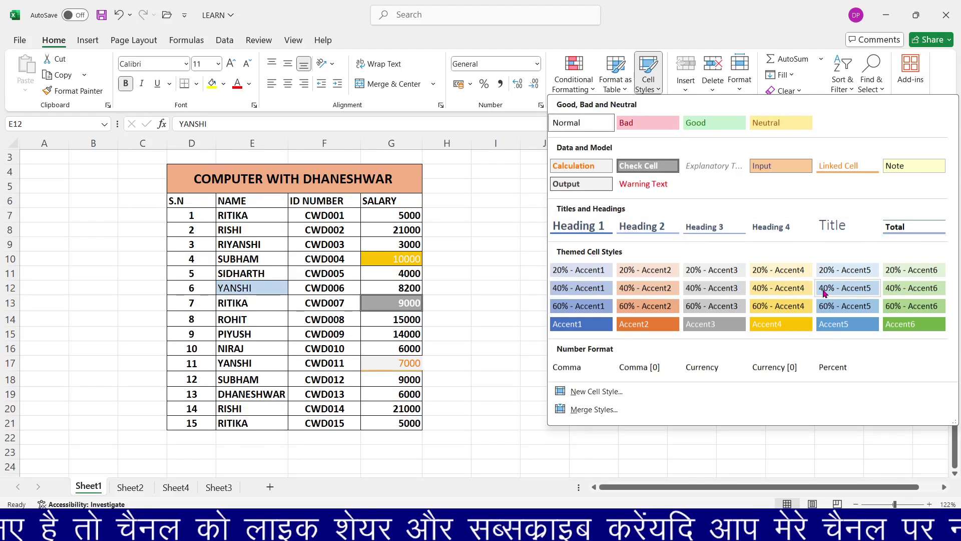
click(795, 281)
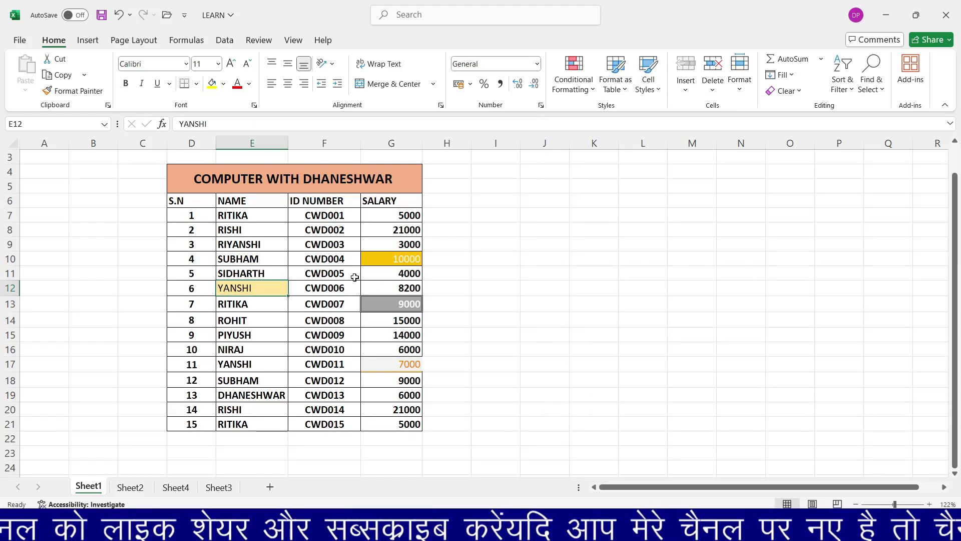
Undo all the cell styles applied to E12, G17, G13 and G10
key(ctrl+z)
key(ctrl+z)
key(ctrl+z)
key(ctrl+z)
key(ctrl+z)
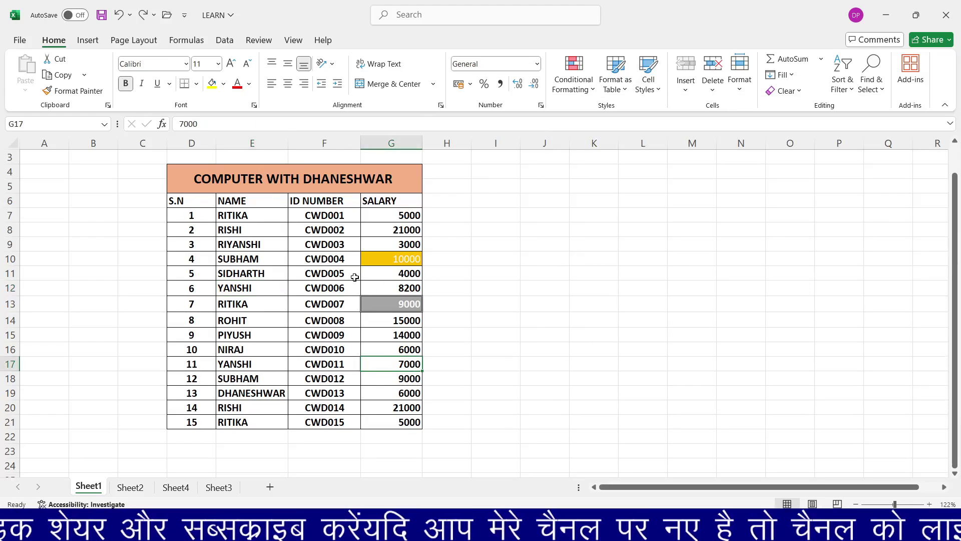
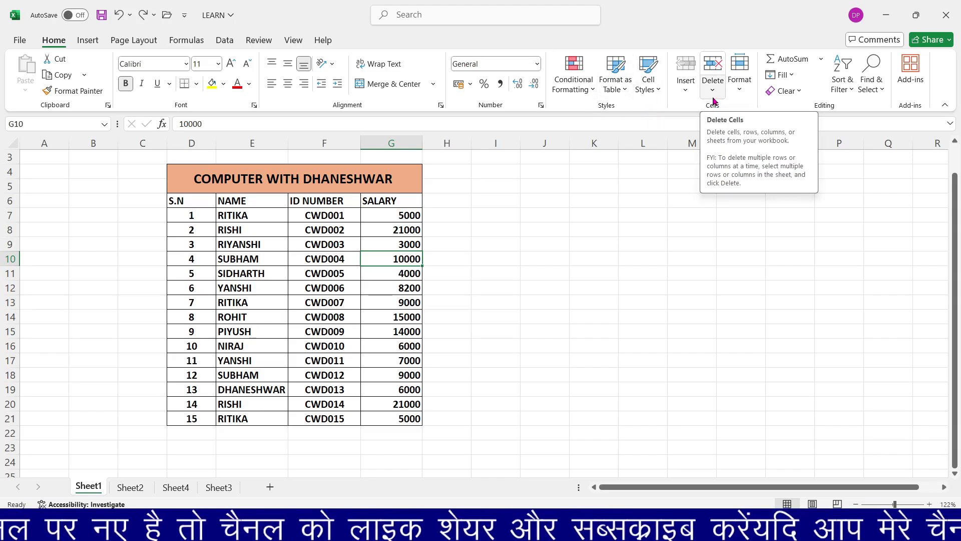
Look over the options for inserting cells, rows, columns and sheets with salary cells G10 and G7 selected on Sheet1
click(686, 91)
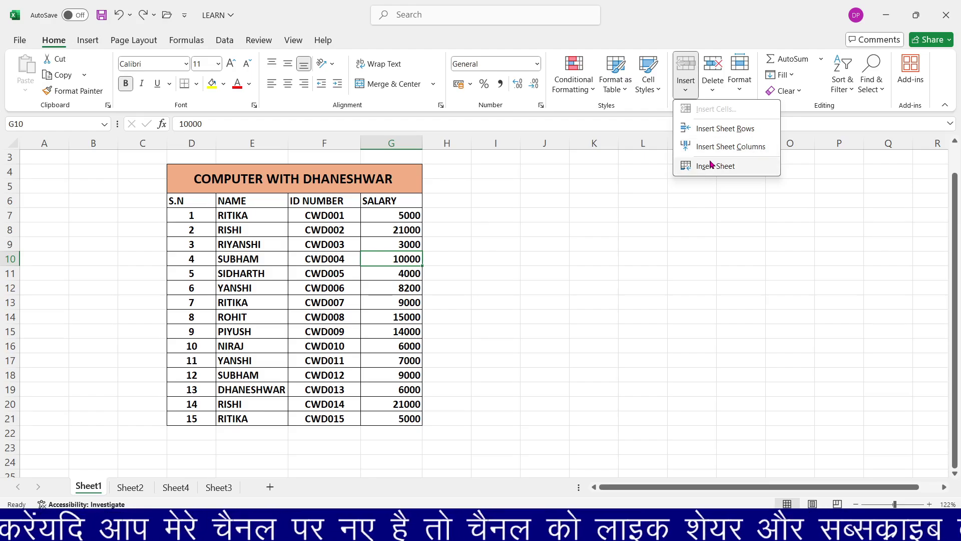
click(278, 215)
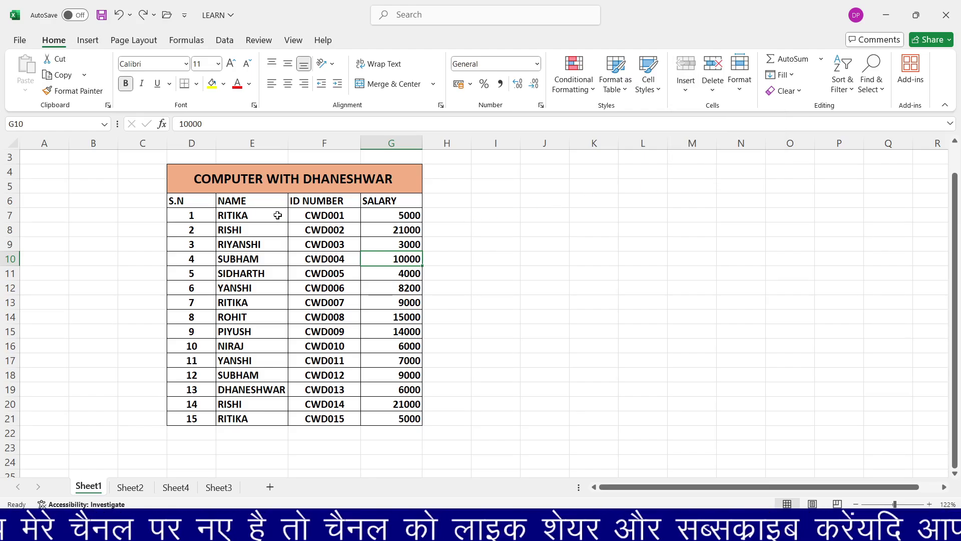
click(683, 94)
click(377, 206)
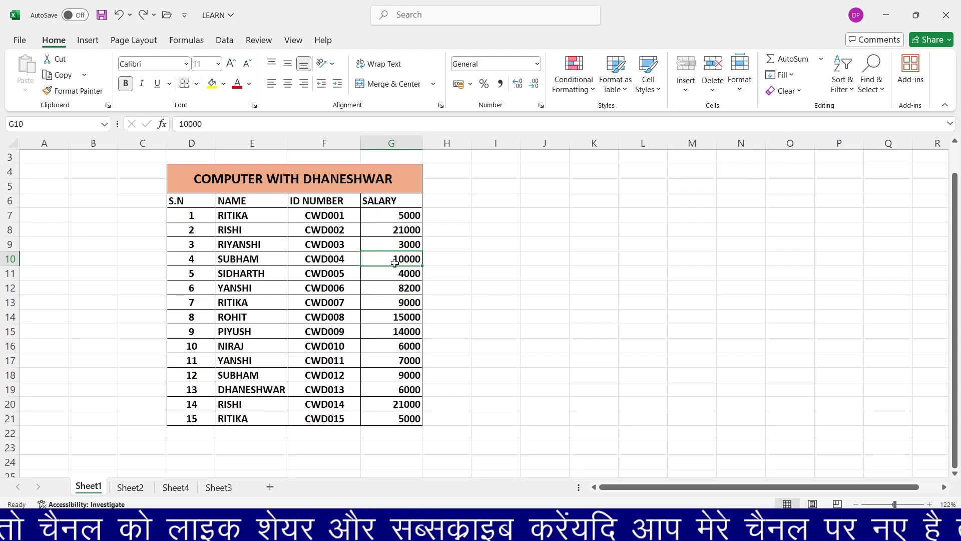
click(396, 238)
click(397, 217)
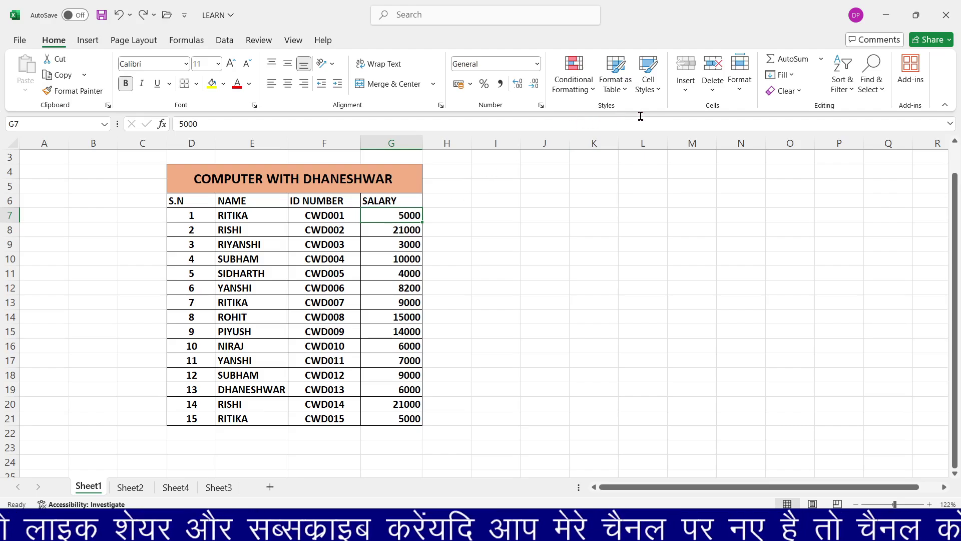
click(689, 90)
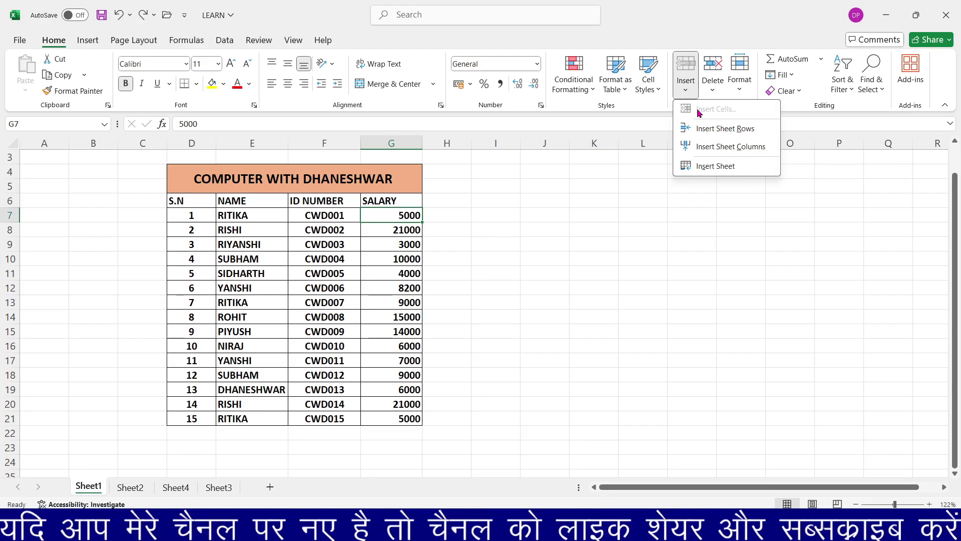
click(311, 331)
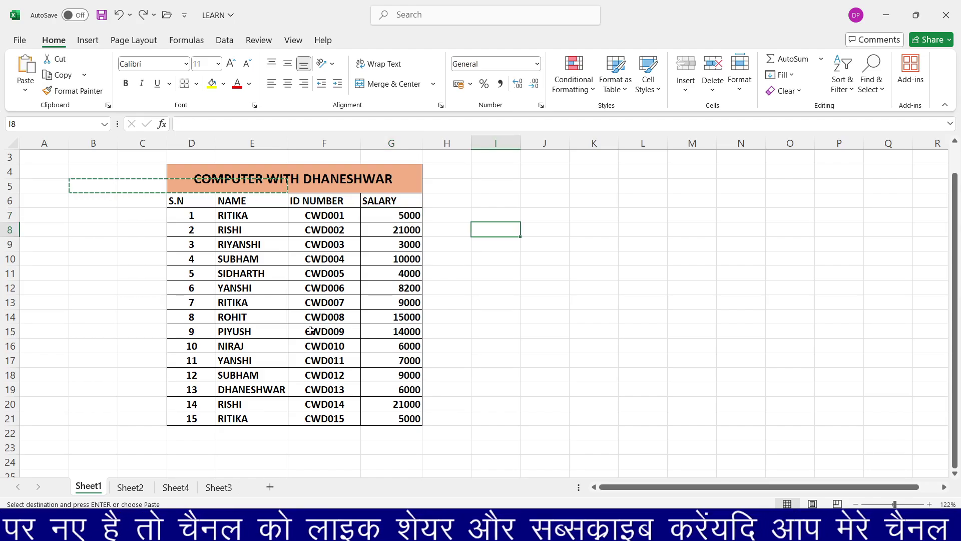
Switch to Sheet2, select the june value in J7 and examine the insert options, including Insert Cut Cells
key(ctrl+Page_Down)
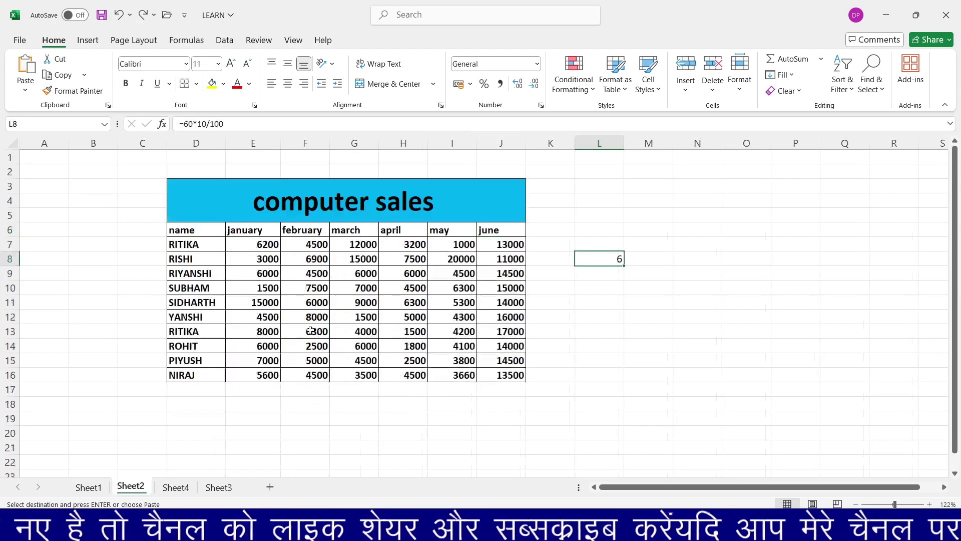
click(338, 271)
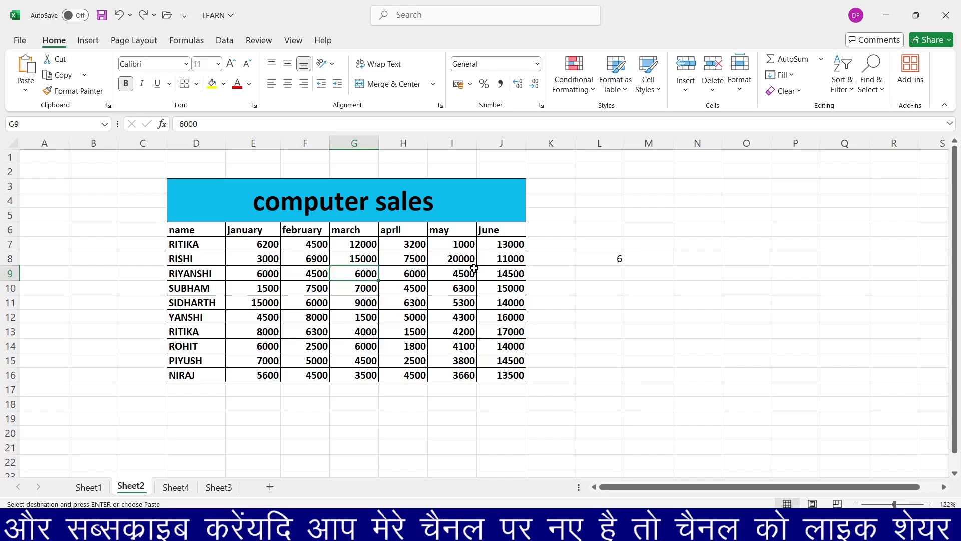
click(506, 248)
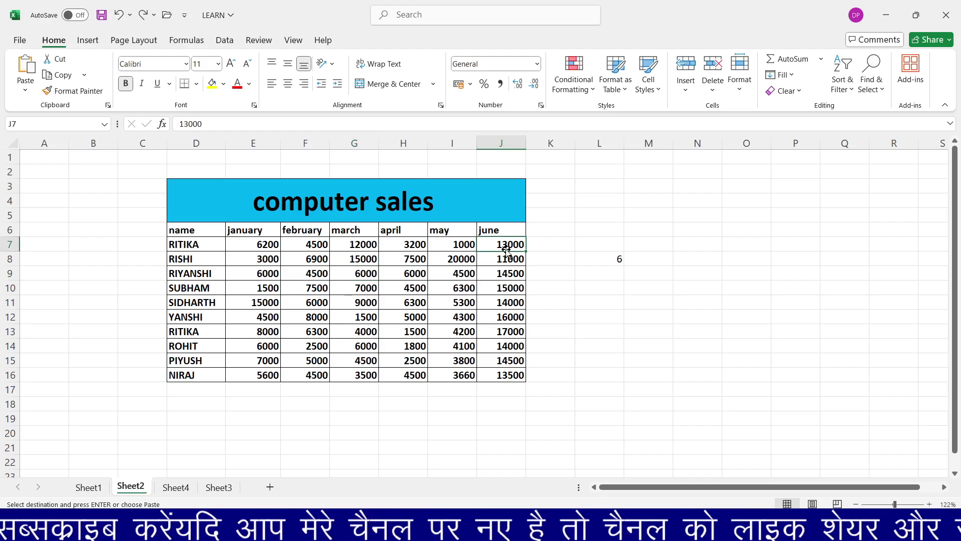
click(686, 89)
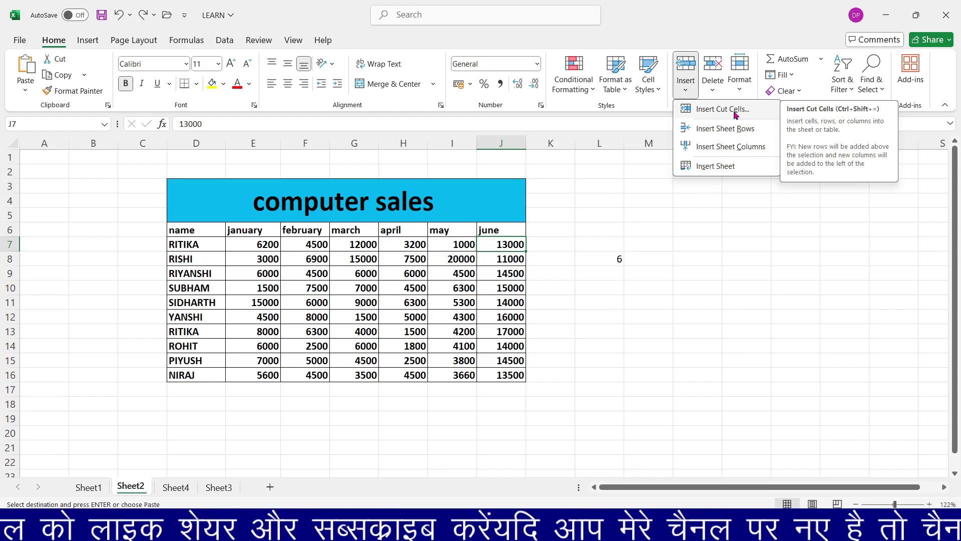
click(497, 250)
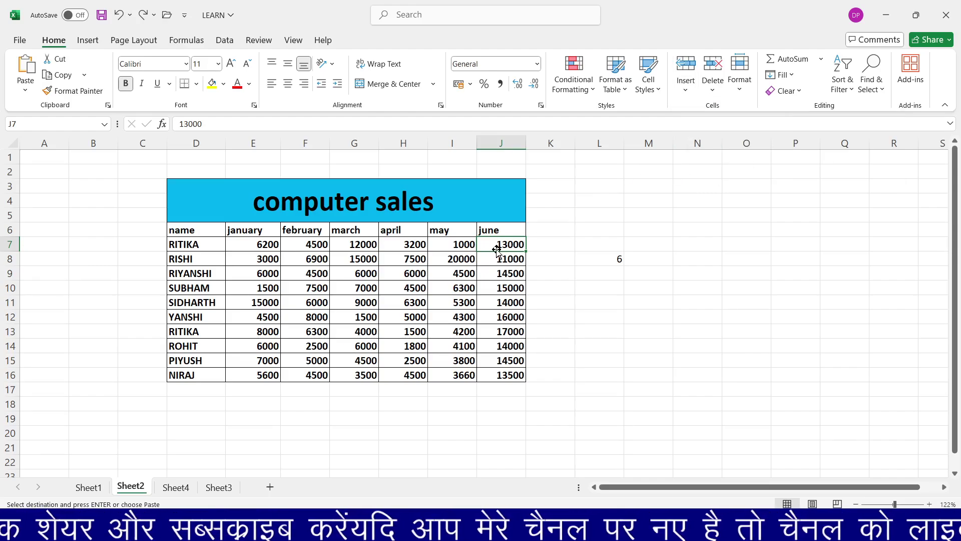
click(684, 92)
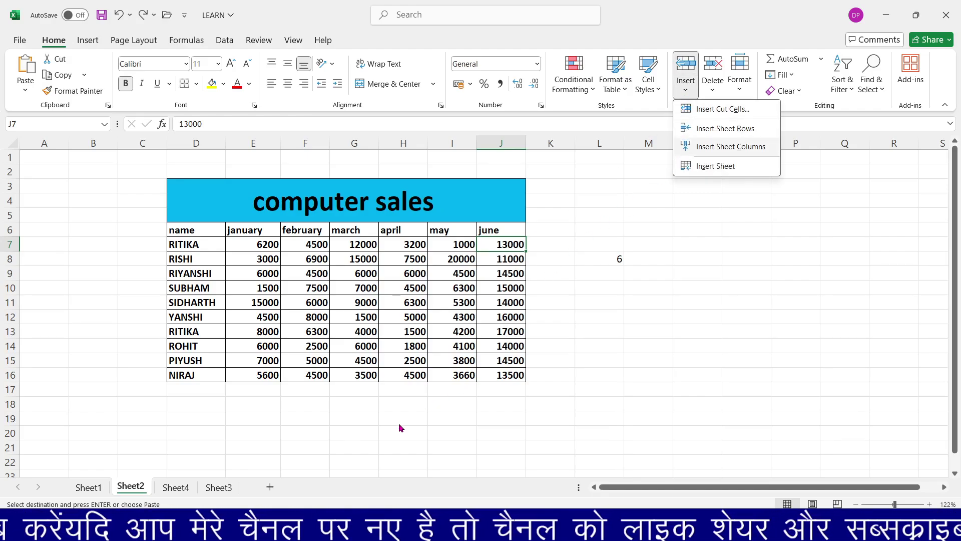
click(448, 378)
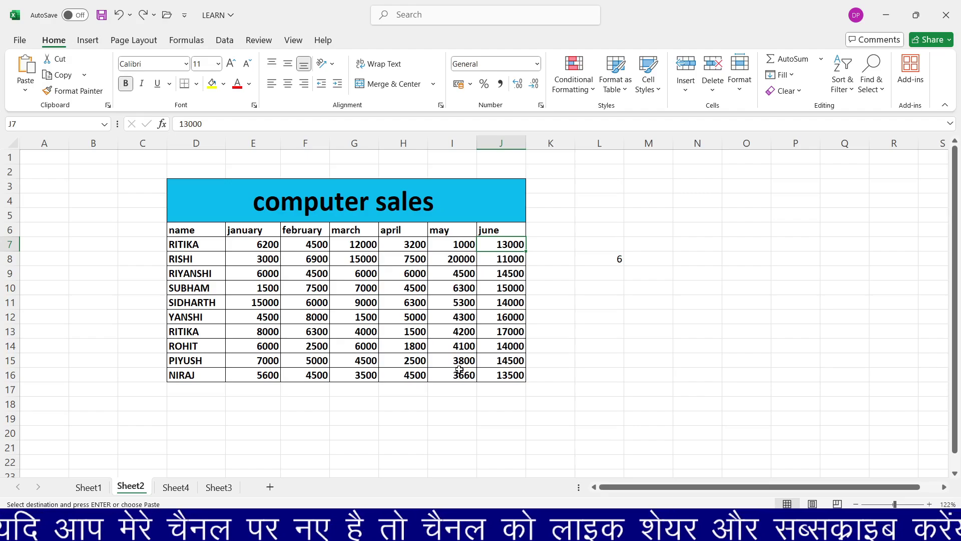
Switch to Sheet1, cancel the pending cut and unmerge the orange title block across D4:G5 above the table
click(89, 487)
click(323, 262)
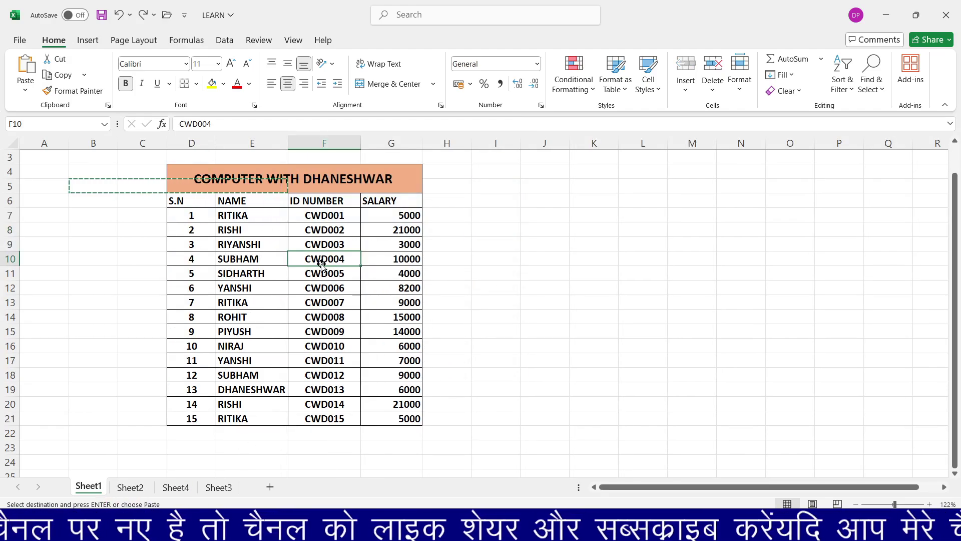
click(145, 187)
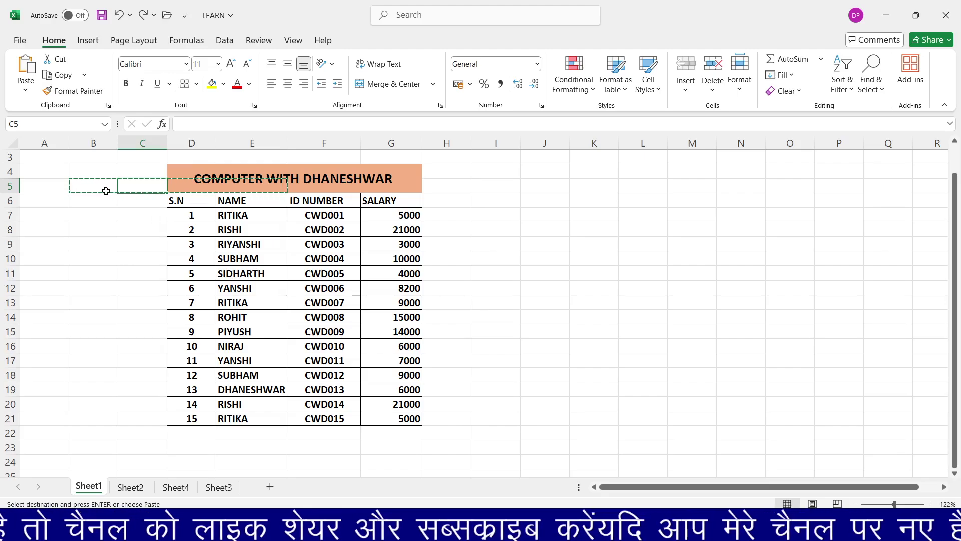
key(Escape)
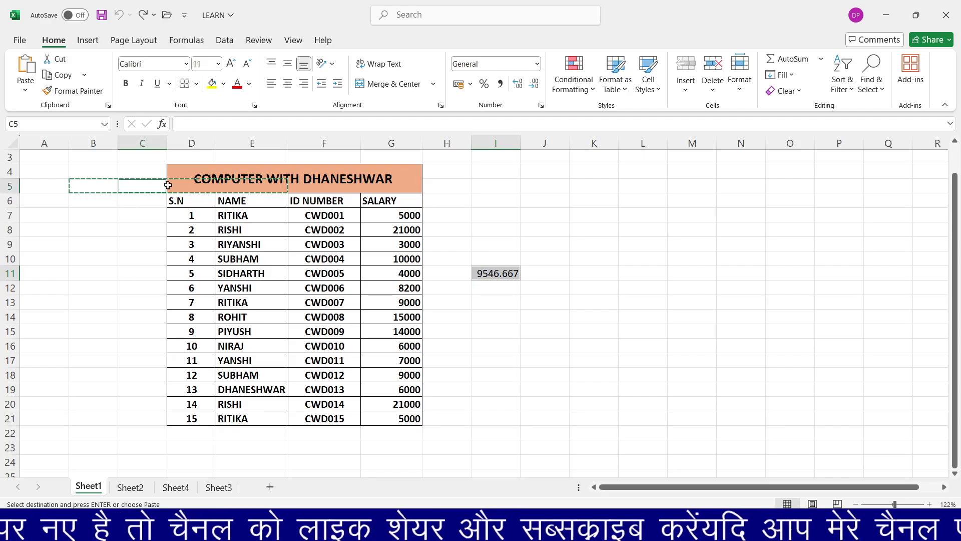
click(253, 178)
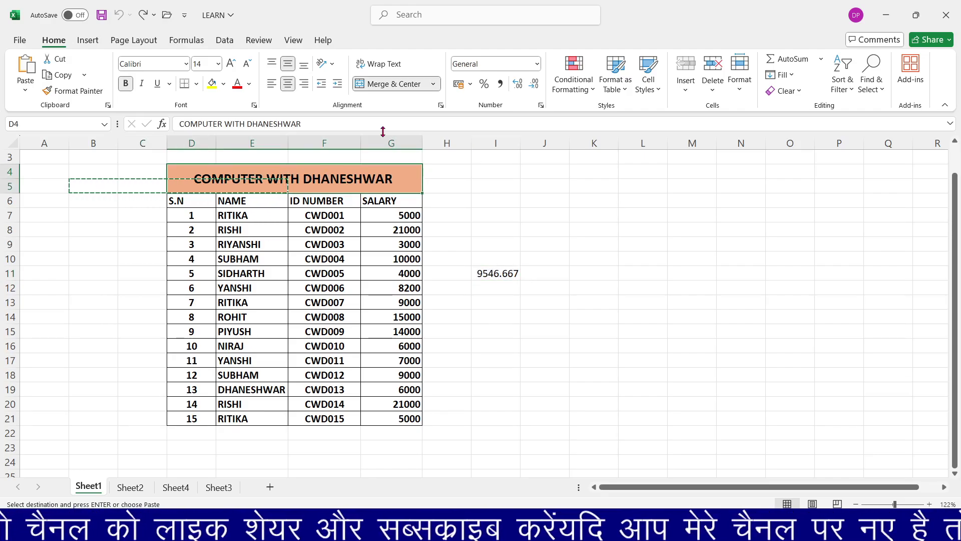
click(399, 84)
click(330, 175)
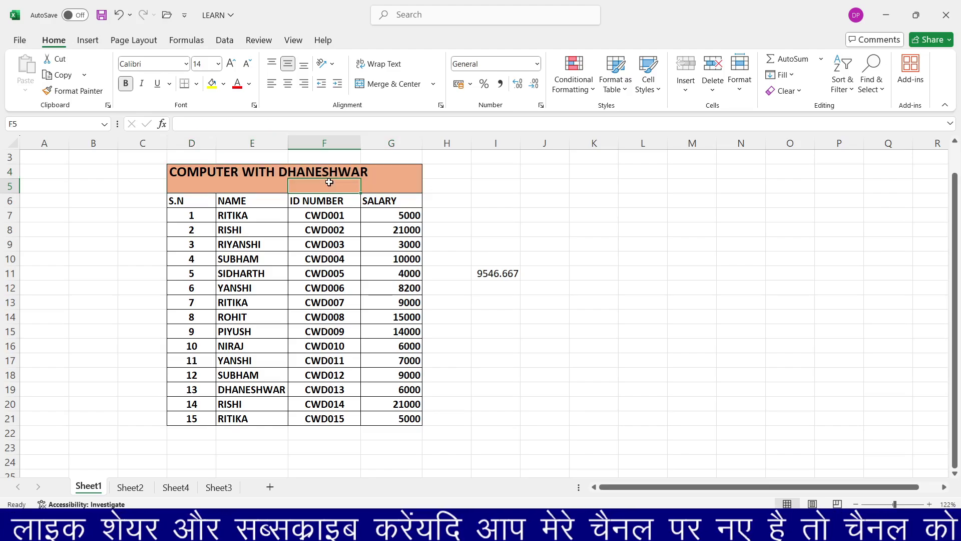
click(393, 184)
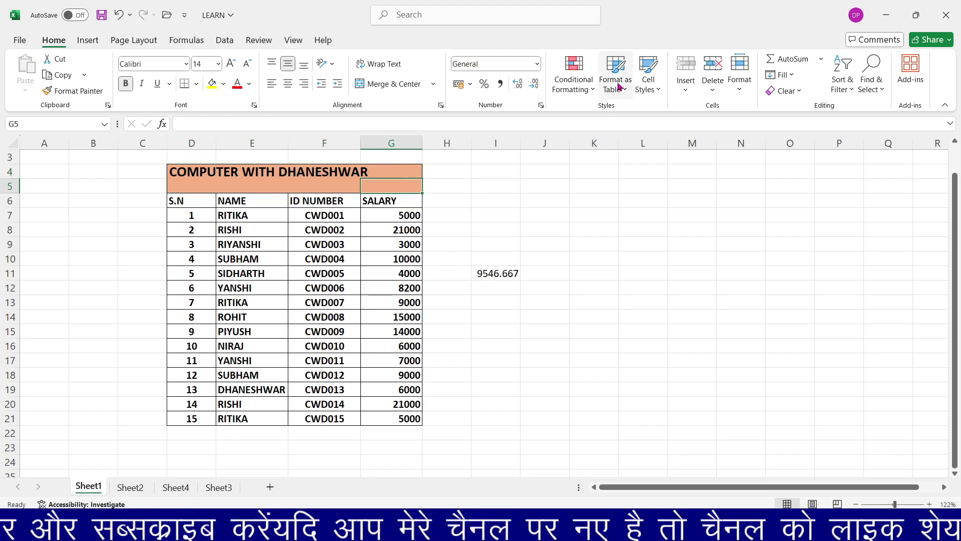
Insert a blank sheet row at row 8, between serial numbers 1 and 2, and select its cells D8:G8
click(685, 82)
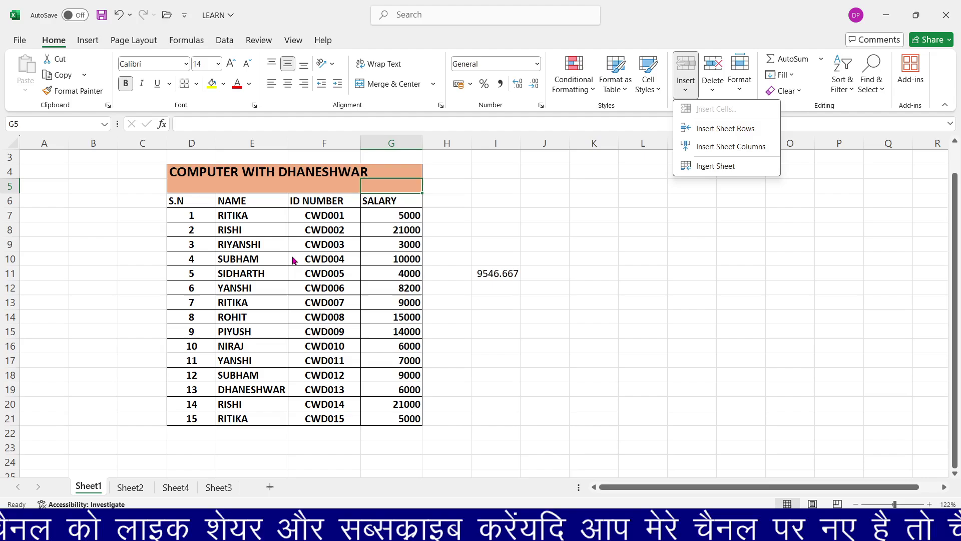
click(203, 212)
click(205, 217)
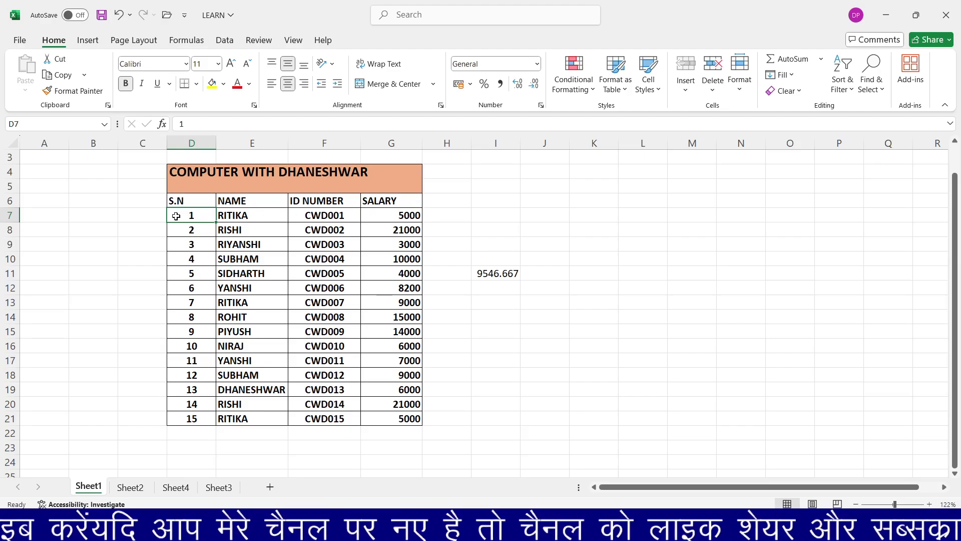
click(202, 232)
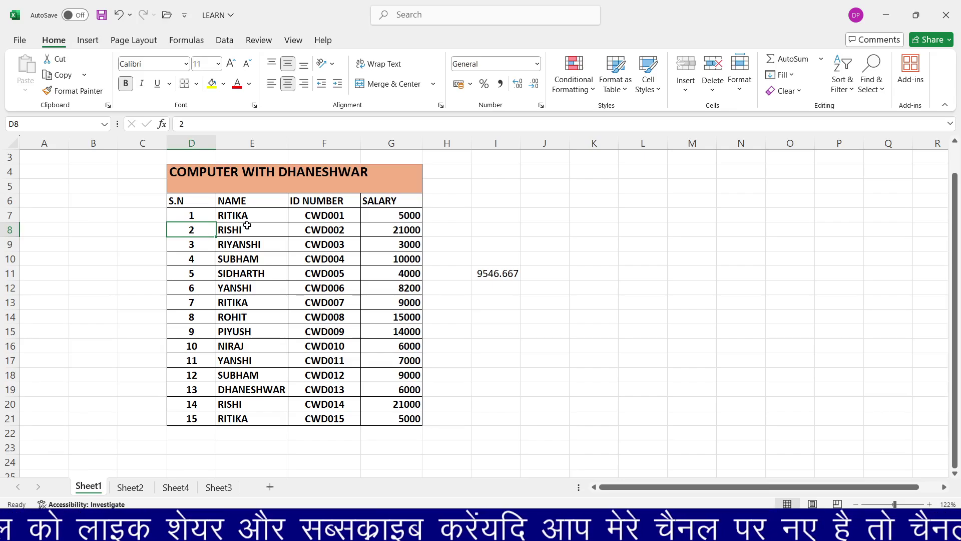
click(685, 95)
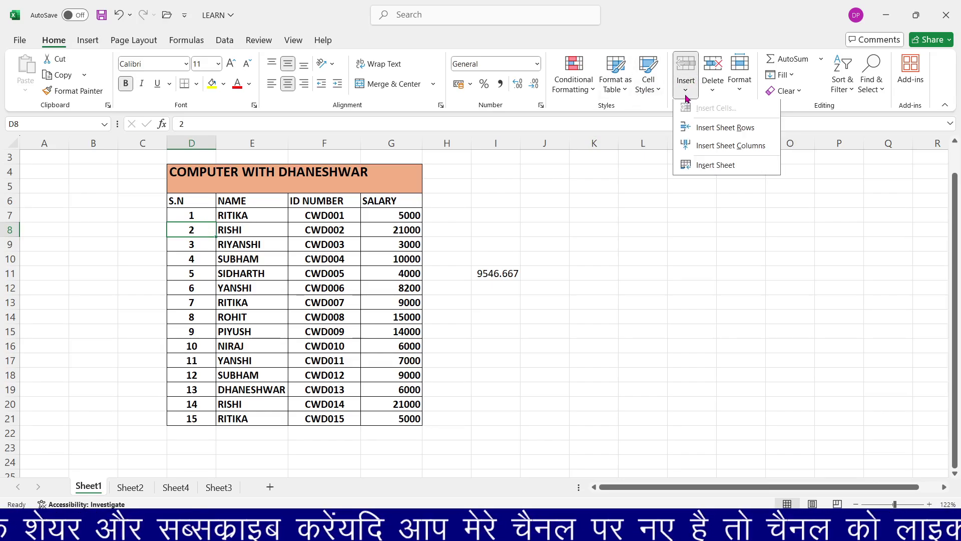
click(698, 131)
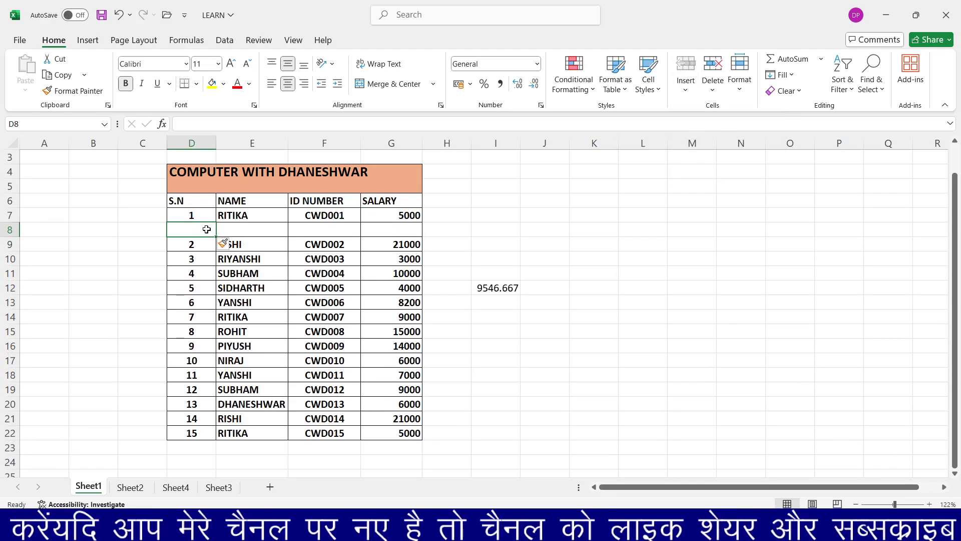
drag(203, 233, 389, 230)
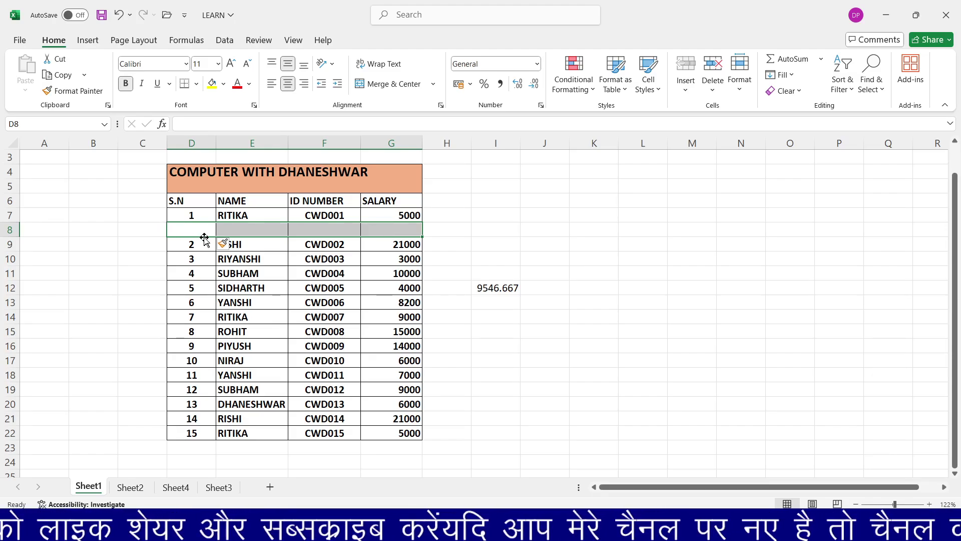
Insert a blank sheet column at G, between ID NUMBER and SALARY
click(694, 95)
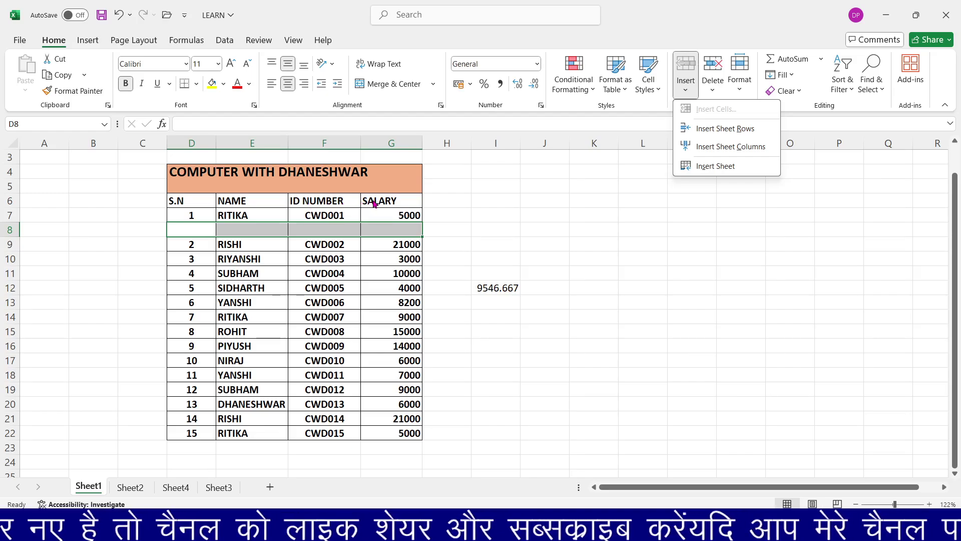
click(347, 201)
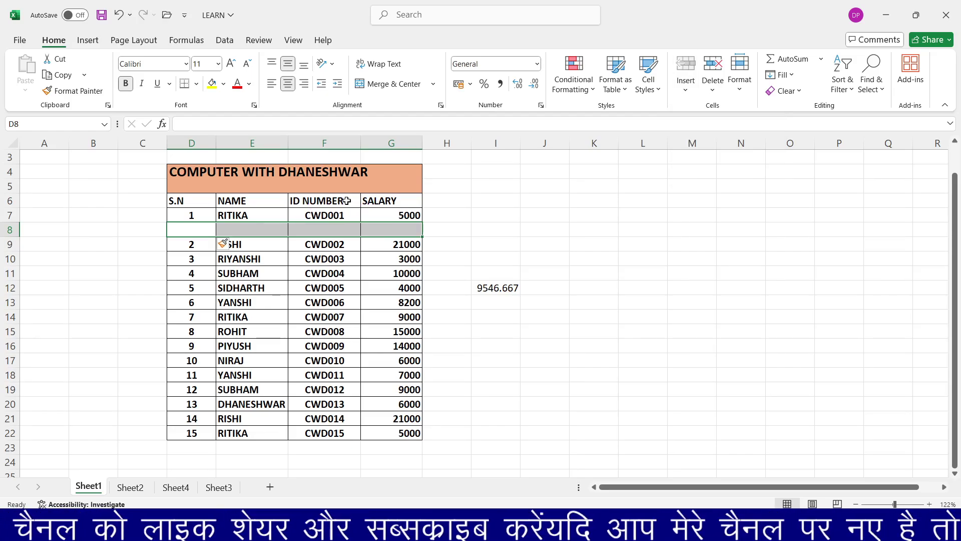
click(380, 200)
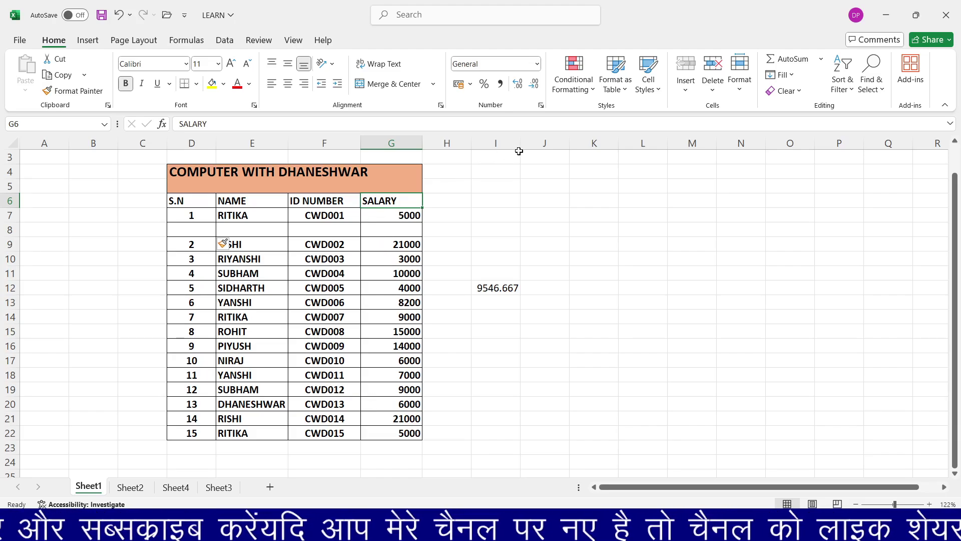
click(684, 90)
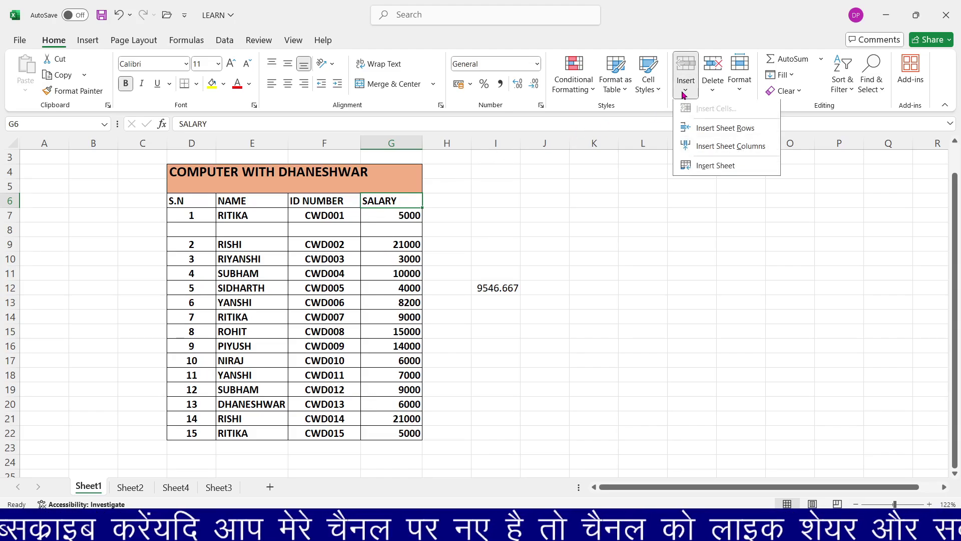
click(691, 146)
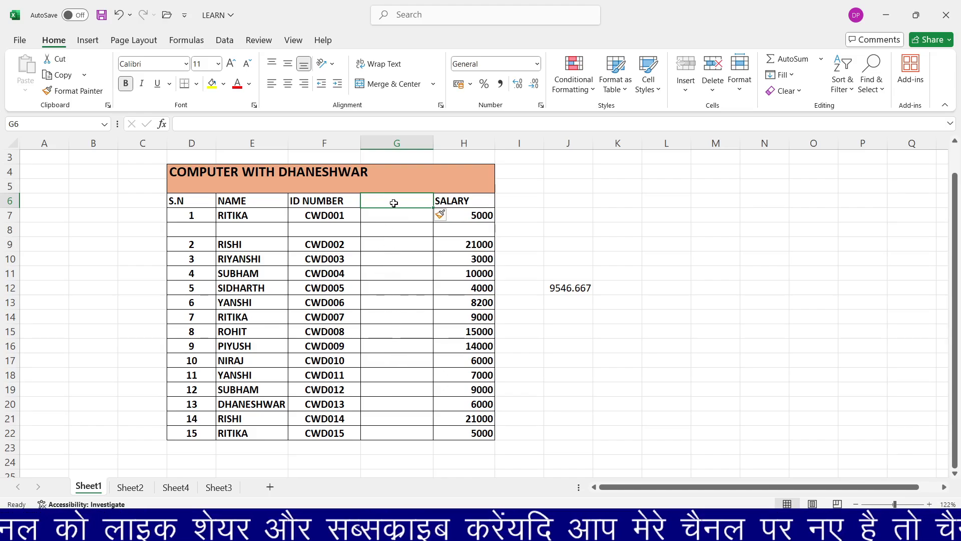
Insert a new worksheet before Sheet1 and delete it
click(686, 95)
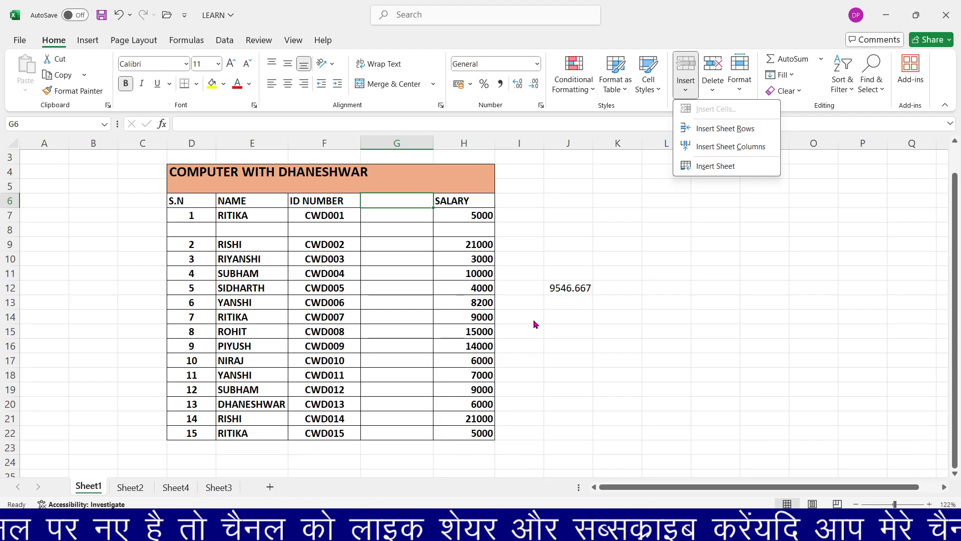
click(726, 169)
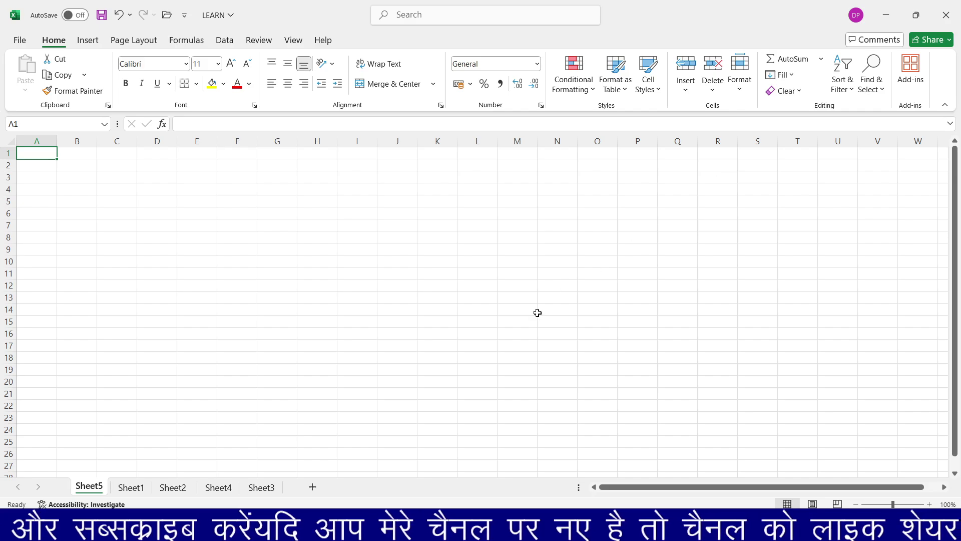
right_click(97, 491)
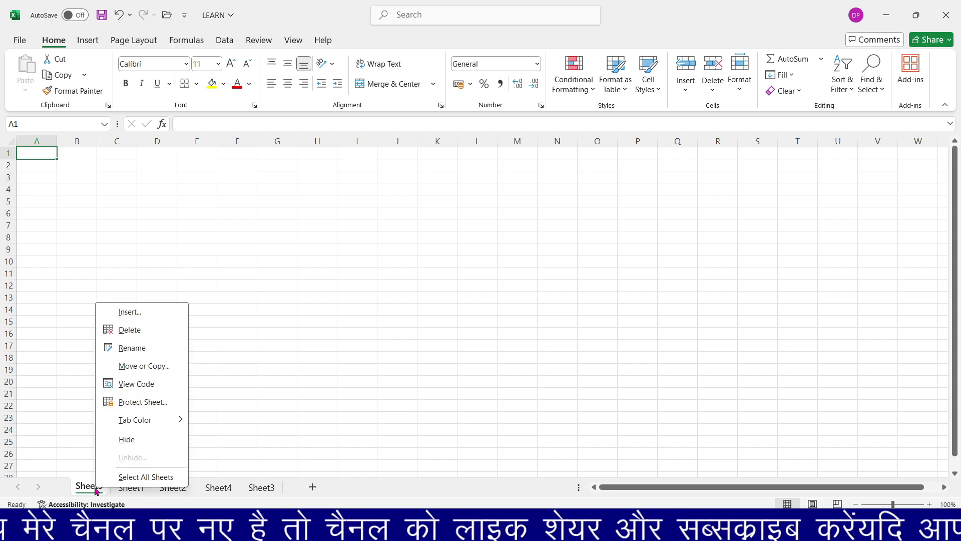
click(129, 329)
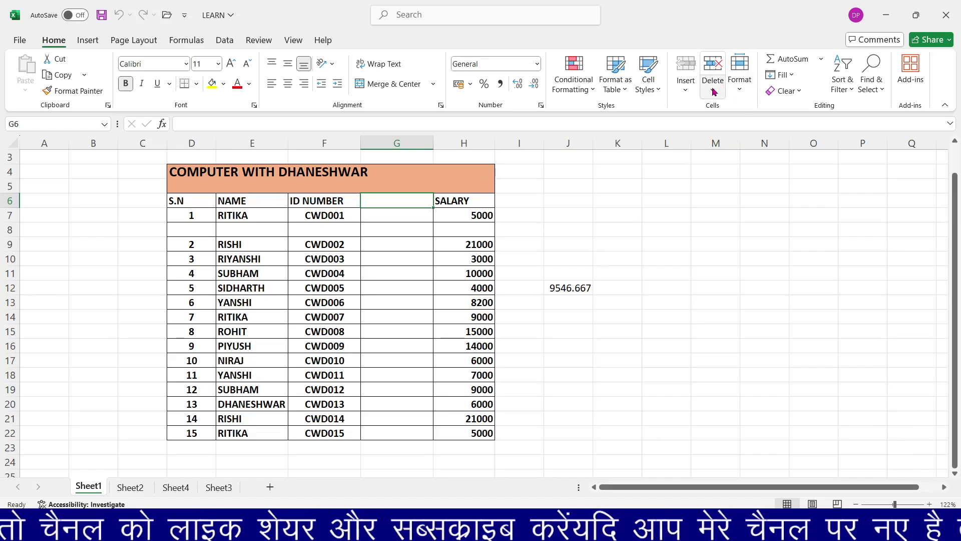
Repeat the worksheet insertion from Sheet1 and remove the added sheet again
click(686, 83)
click(711, 165)
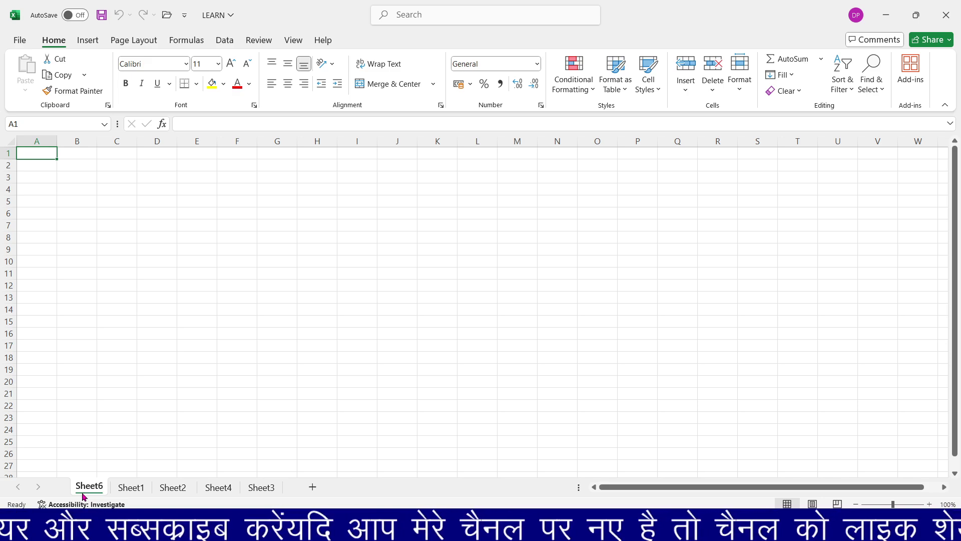
right_click(86, 473)
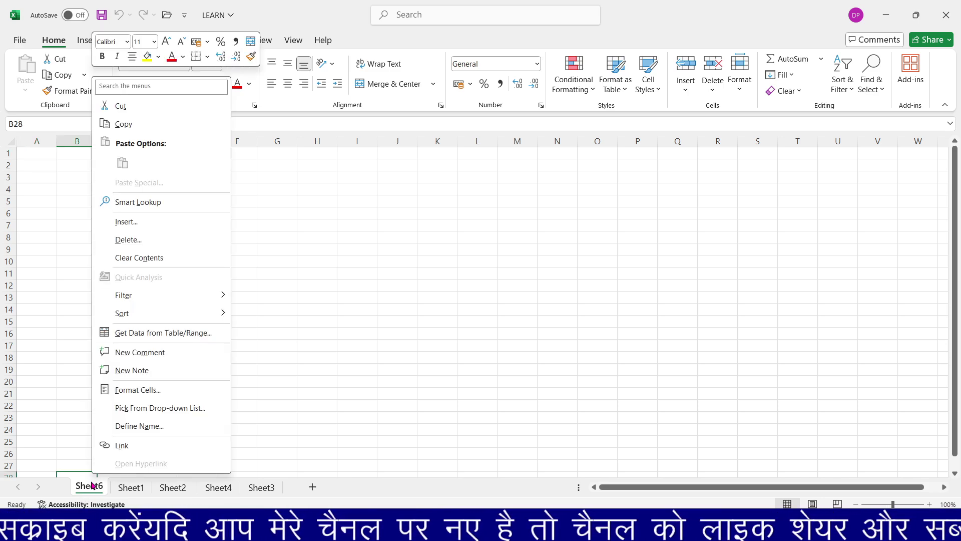
right_click(92, 485)
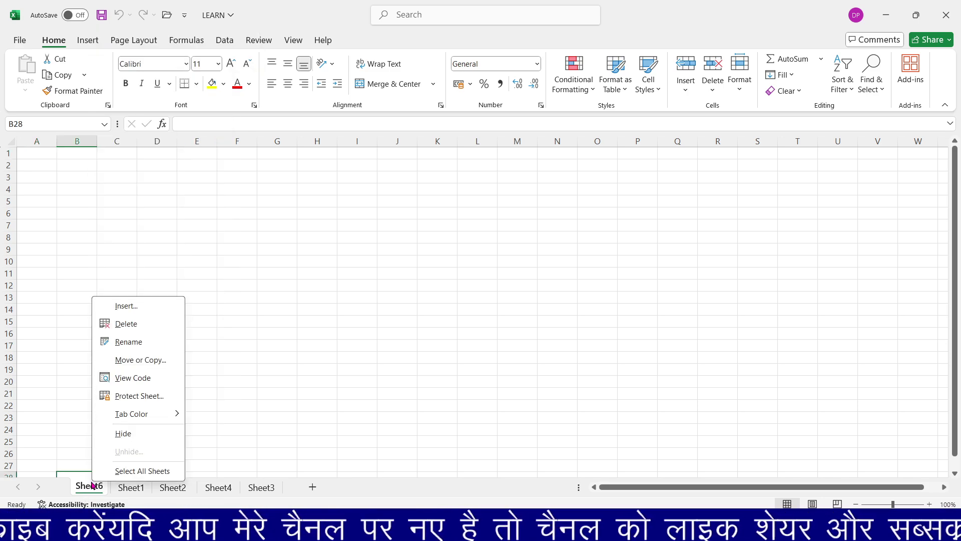
click(133, 324)
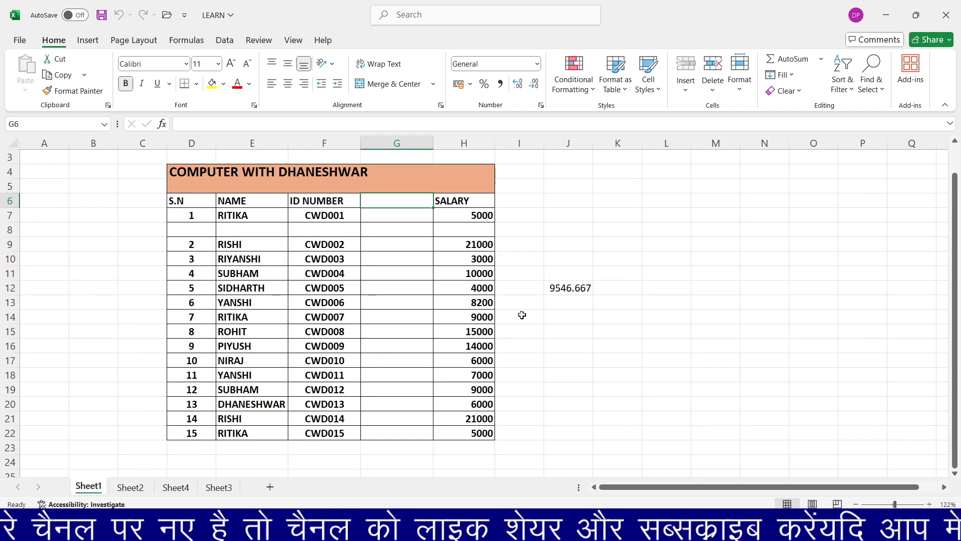
Clear the average formula from cell J12 beside the table
click(569, 288)
key(BackSpace)
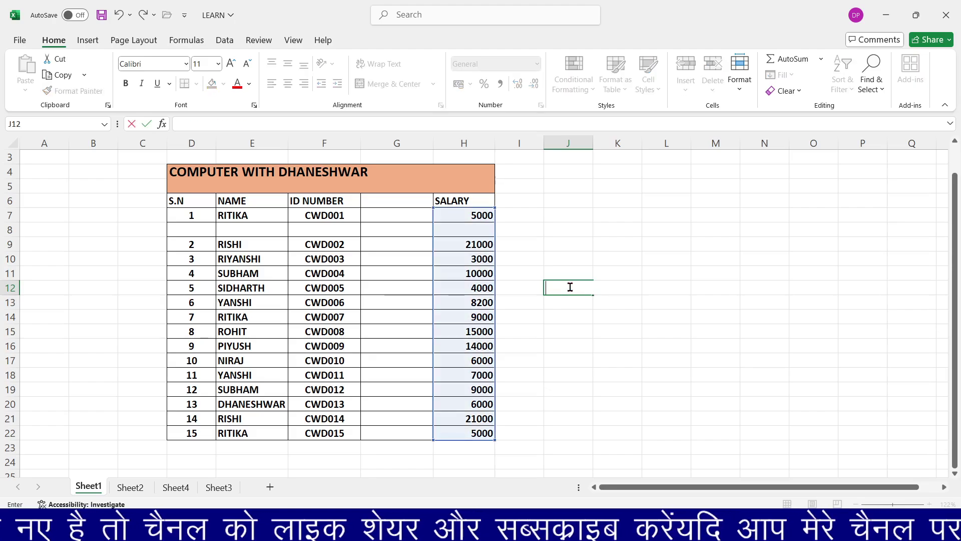
click(418, 342)
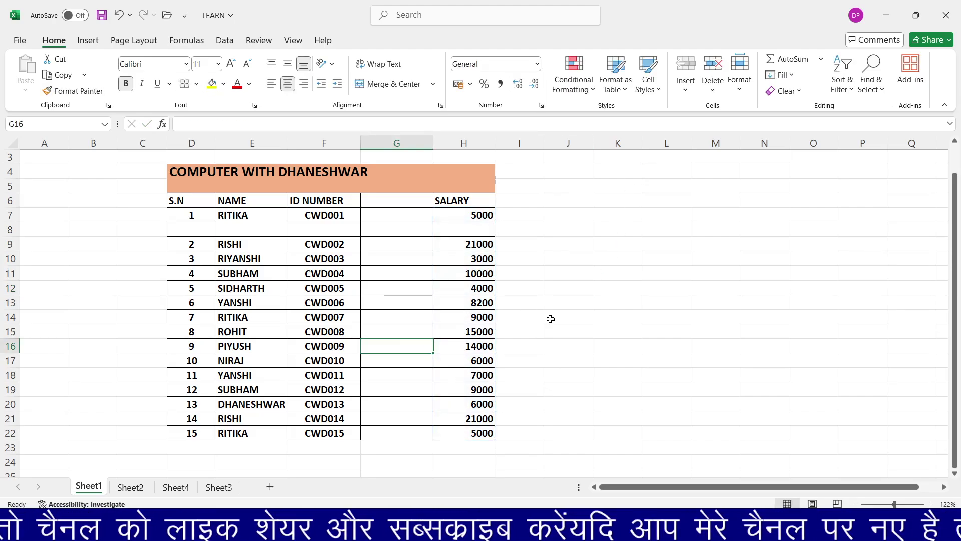
Use Delete Cells on H8 to remove the entire blank sheet row, and undo the deletion
click(713, 93)
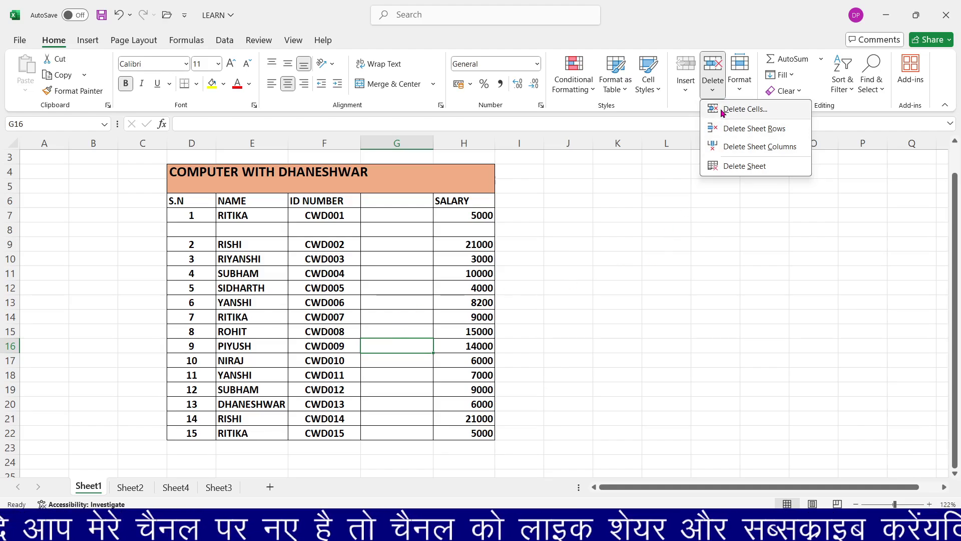
click(451, 229)
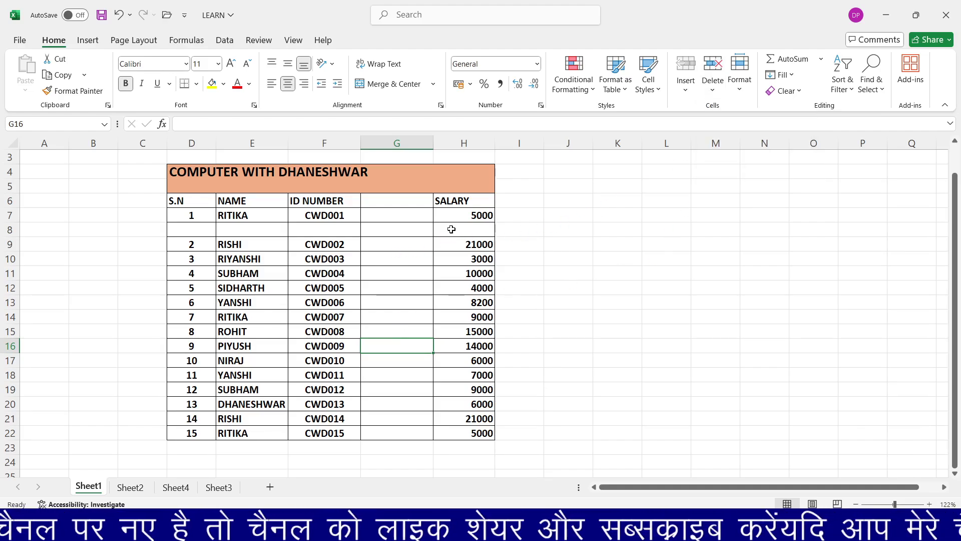
click(451, 229)
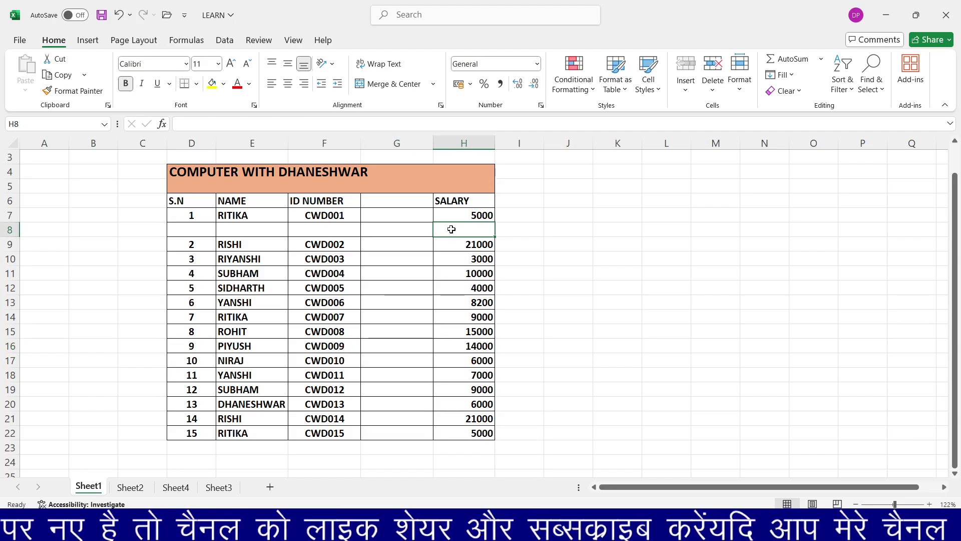
click(686, 90)
click(711, 91)
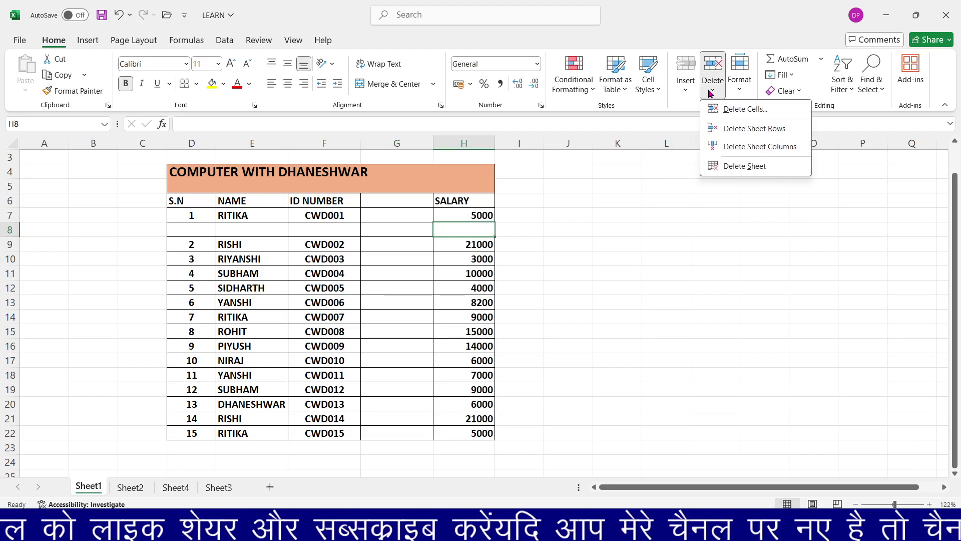
click(717, 110)
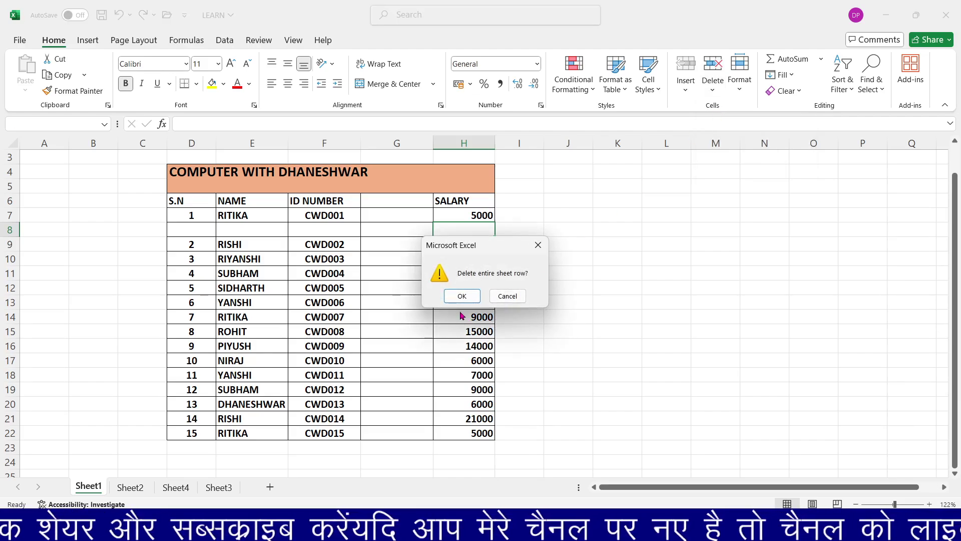
click(458, 295)
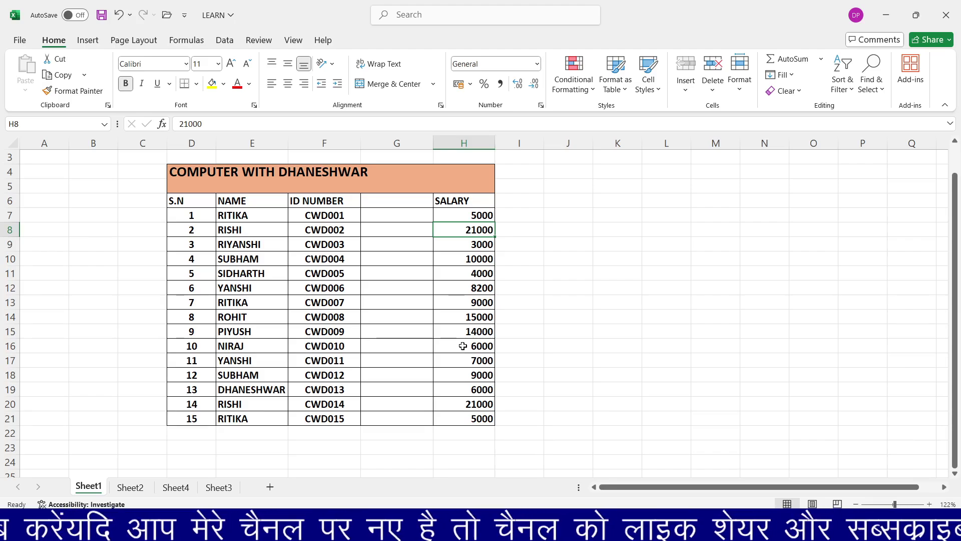
key(ctrl+z)
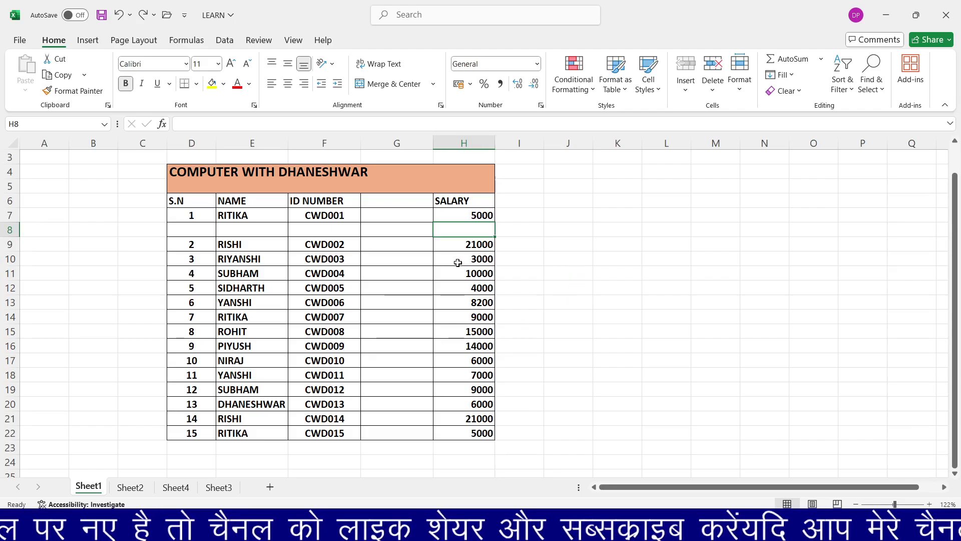
Remove the blank row 8 below the first record using Delete Sheet Rows
drag(182, 230, 457, 235)
click(491, 230)
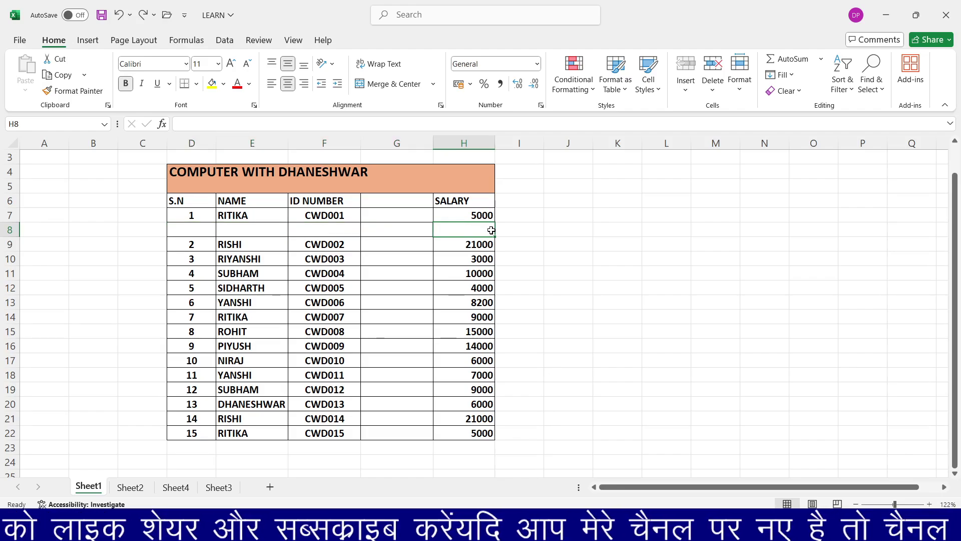
click(711, 91)
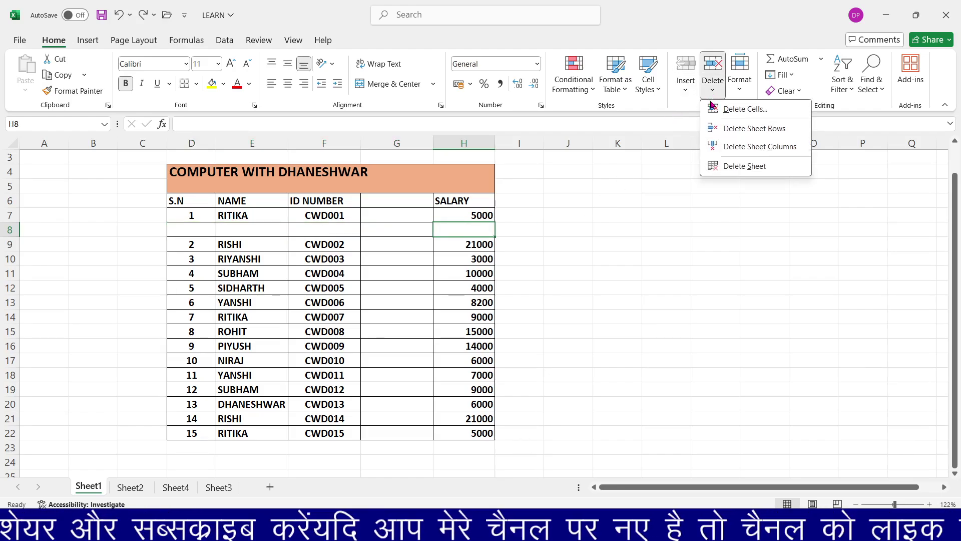
click(755, 128)
click(457, 294)
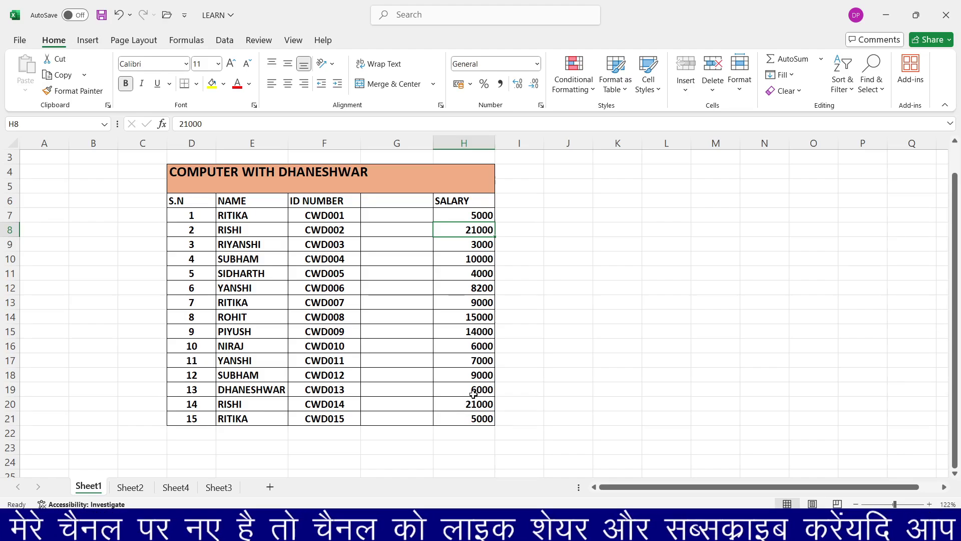
Delete the sheet row of the record with serial number 2, and undo the deletion
click(713, 88)
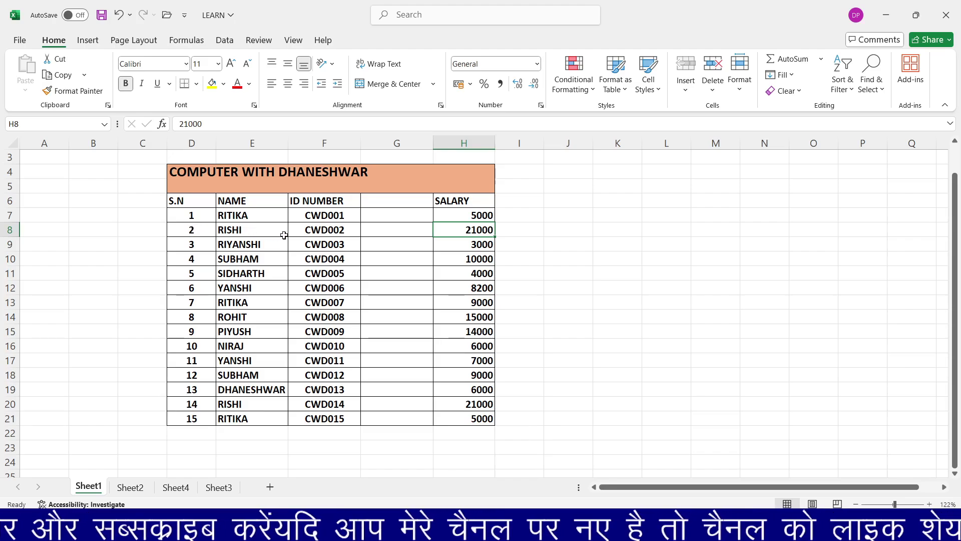
click(191, 229)
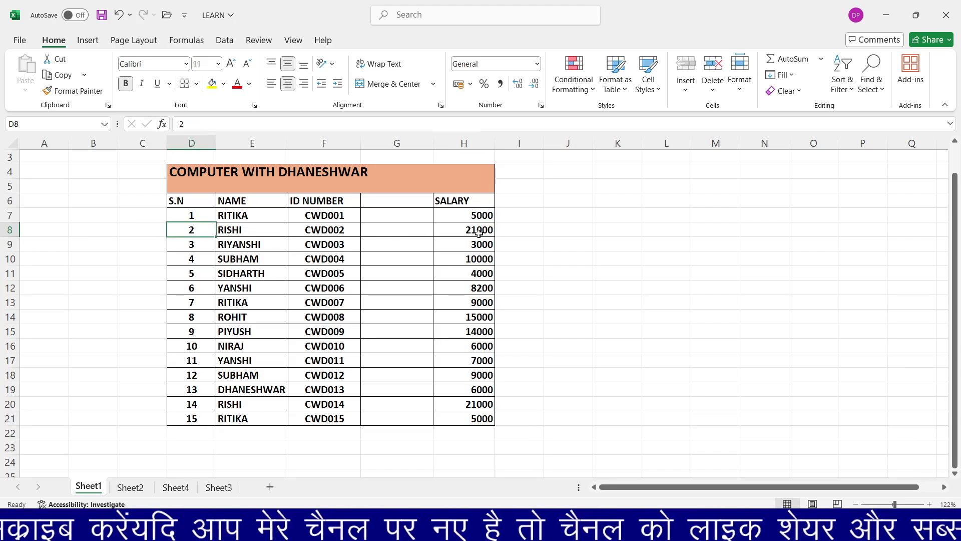
click(713, 90)
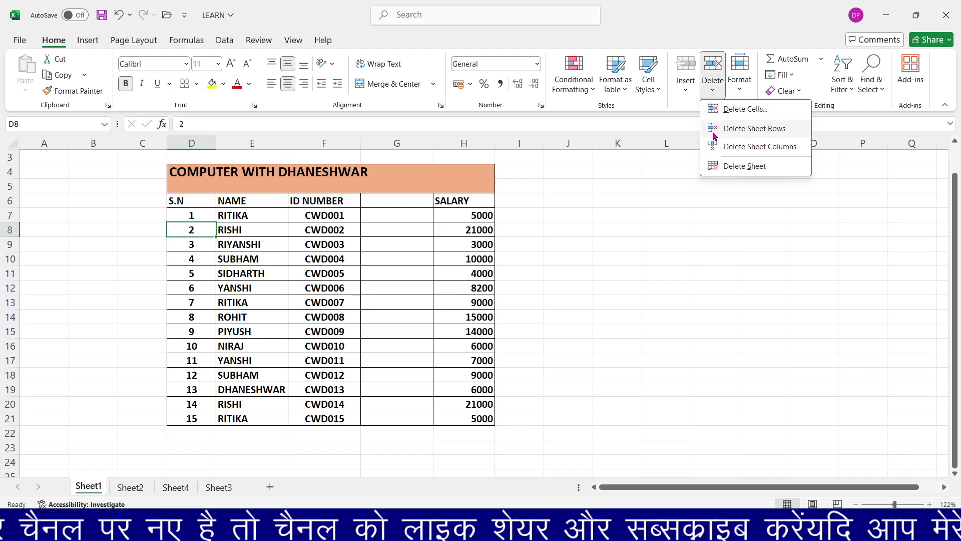
click(713, 132)
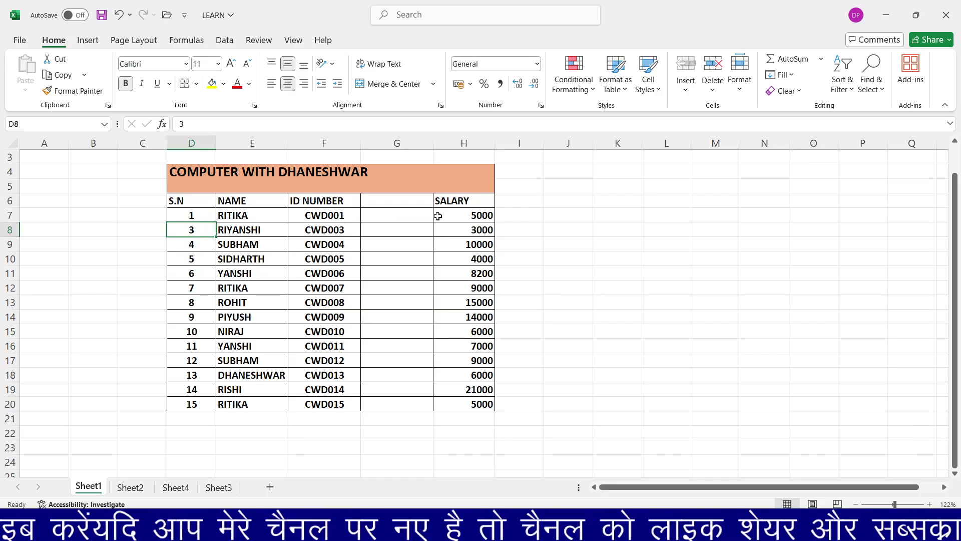
key(ctrl+z)
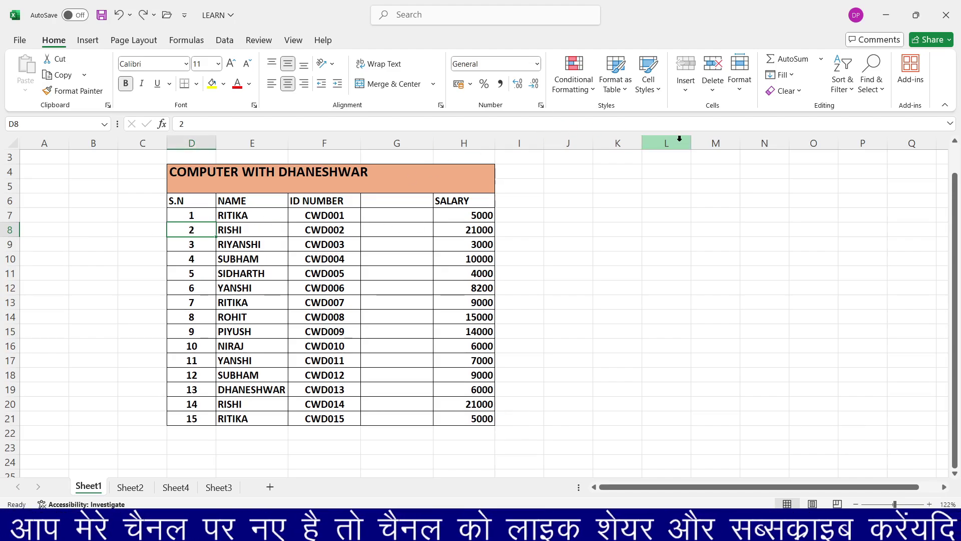
Delete the blank sheet column G between the ID NUMBER and SALARY columns
click(715, 92)
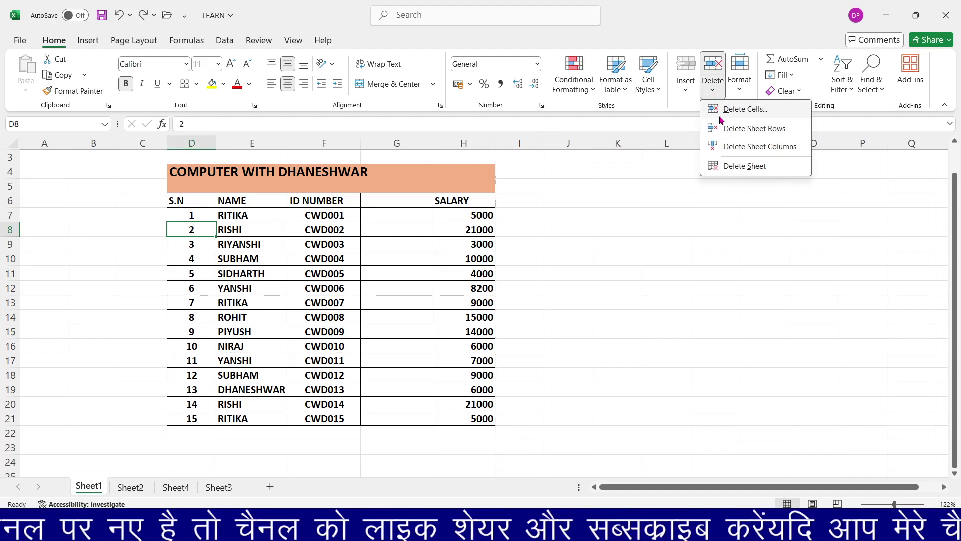
click(398, 207)
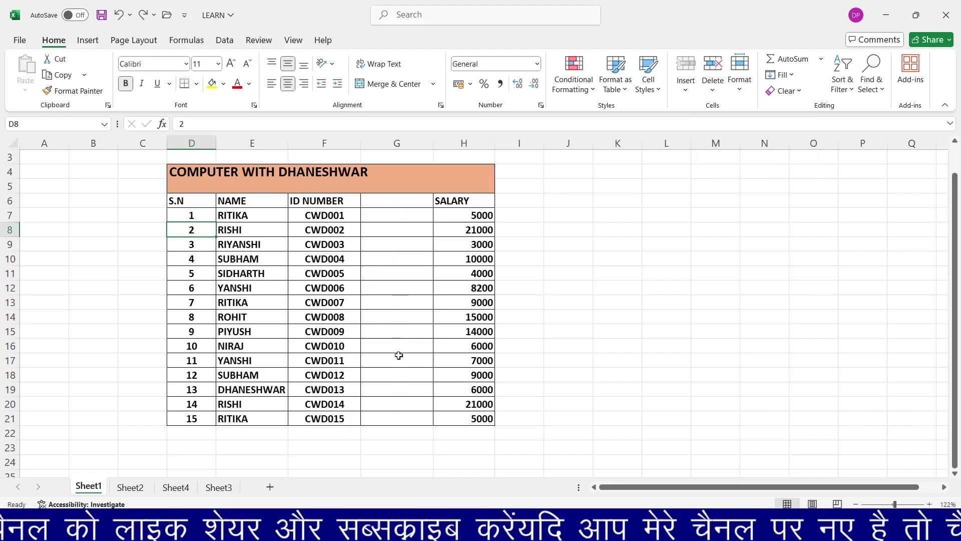
click(396, 201)
click(711, 88)
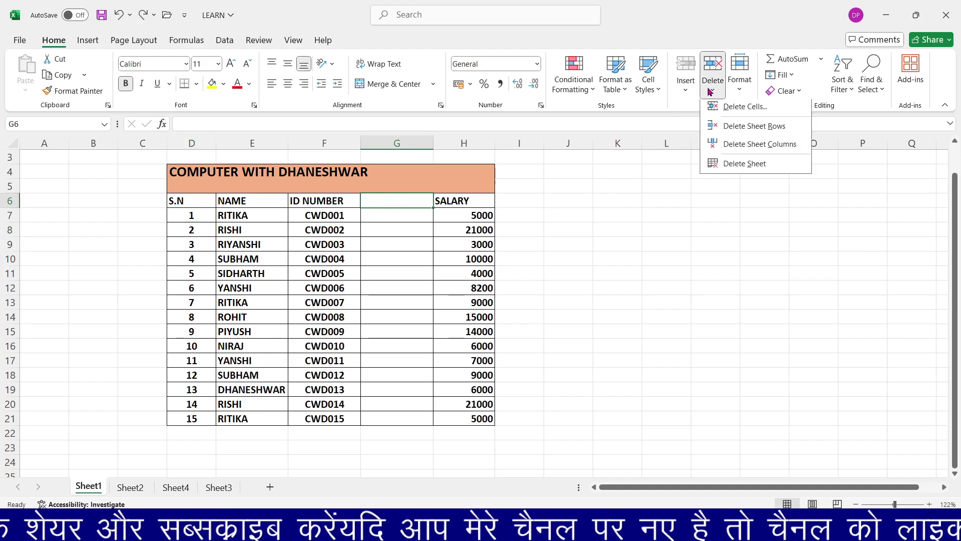
click(721, 143)
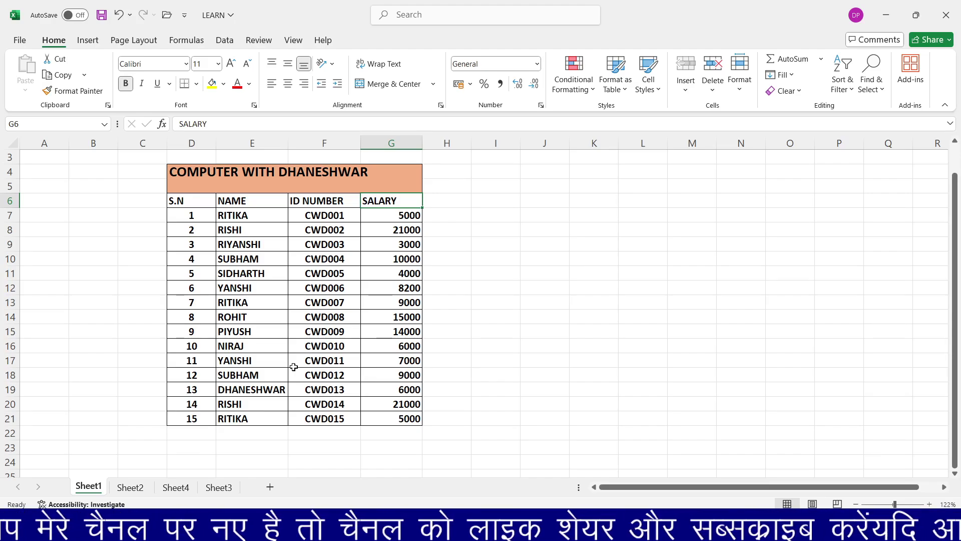
Look through the worksheets, delete the empty Sheet3, and return to Sheet1
click(711, 88)
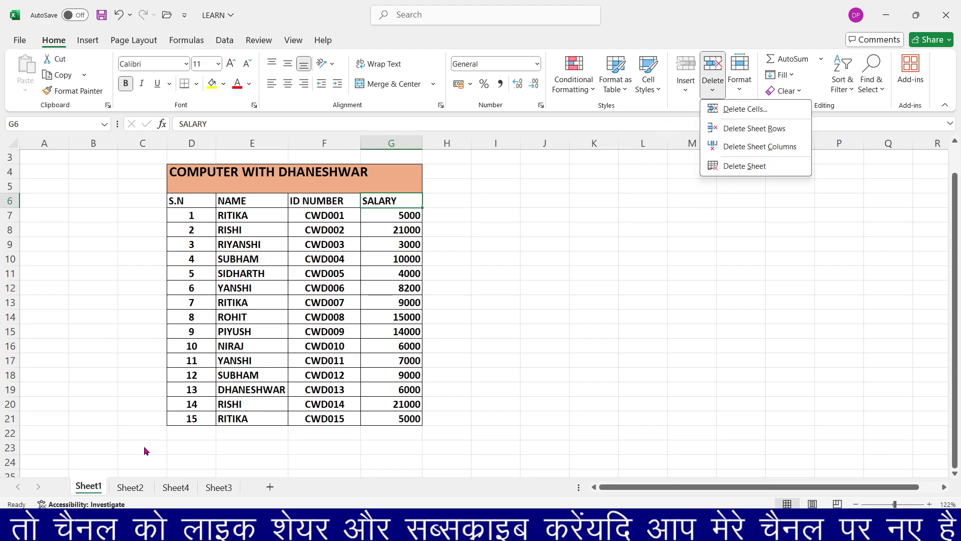
click(187, 493)
click(178, 492)
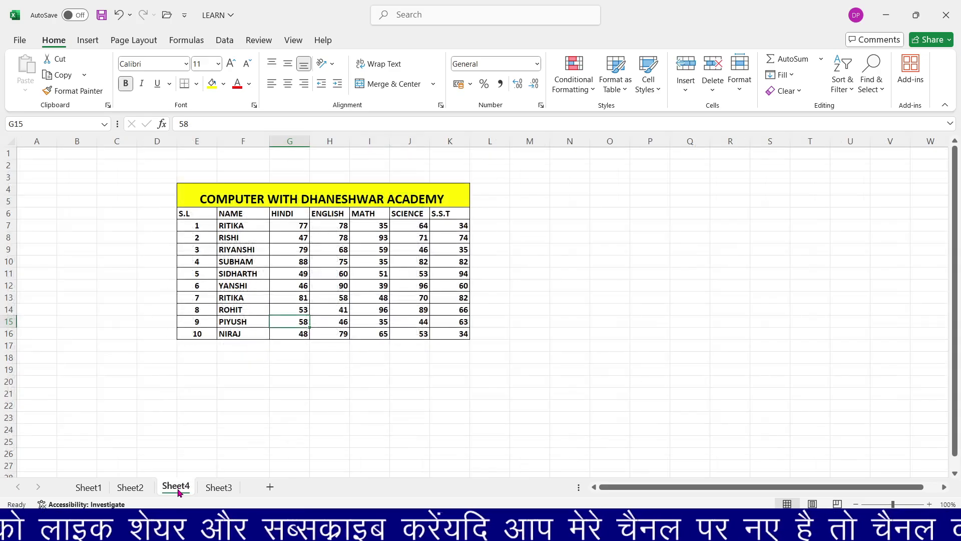
click(128, 488)
click(95, 490)
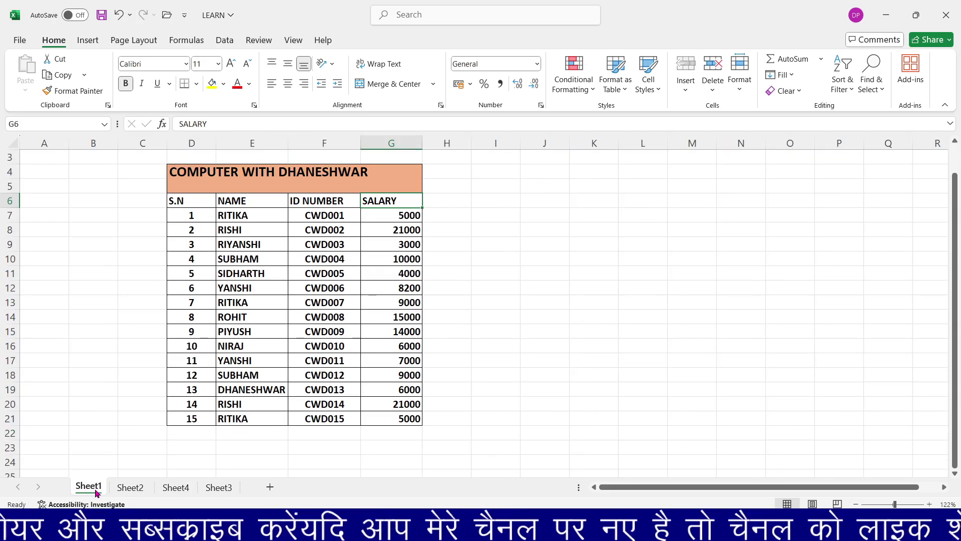
click(220, 488)
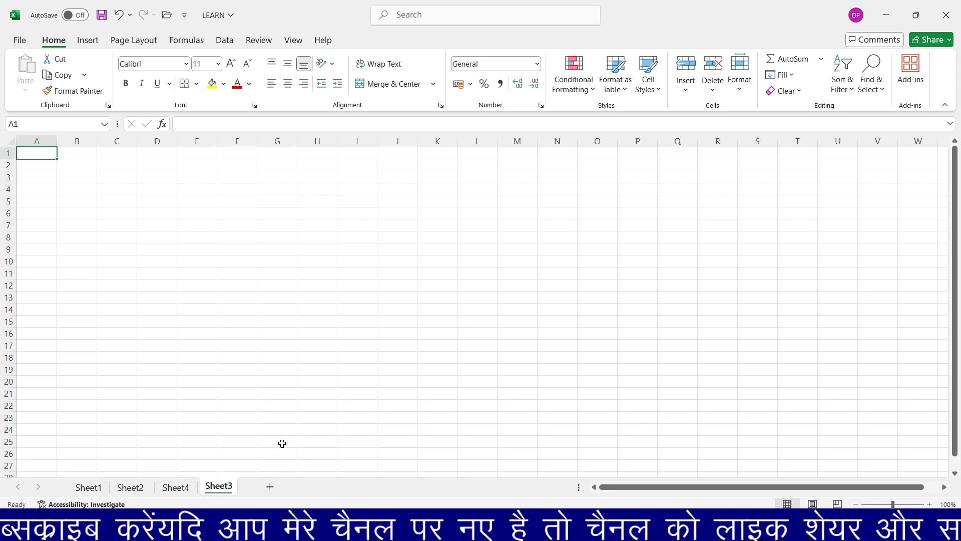
click(712, 89)
click(720, 167)
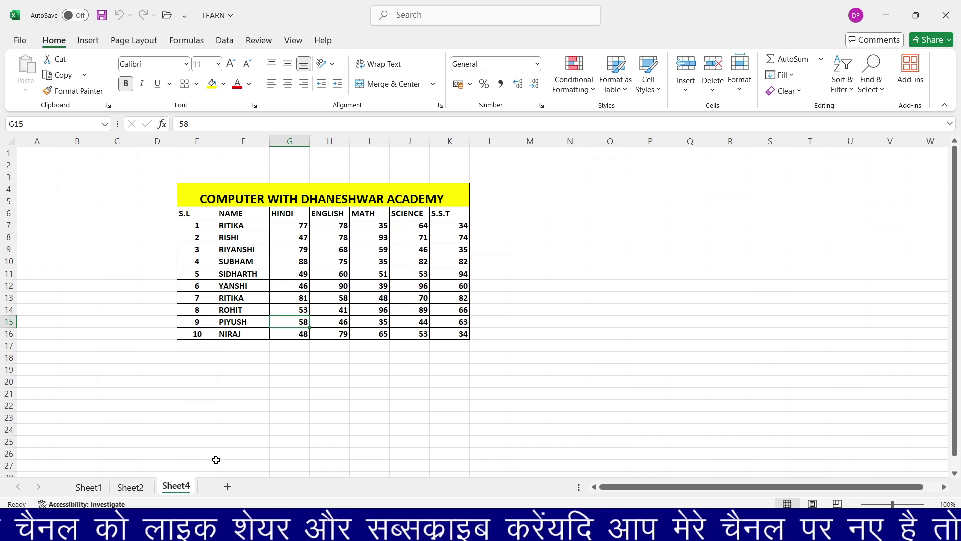
click(91, 491)
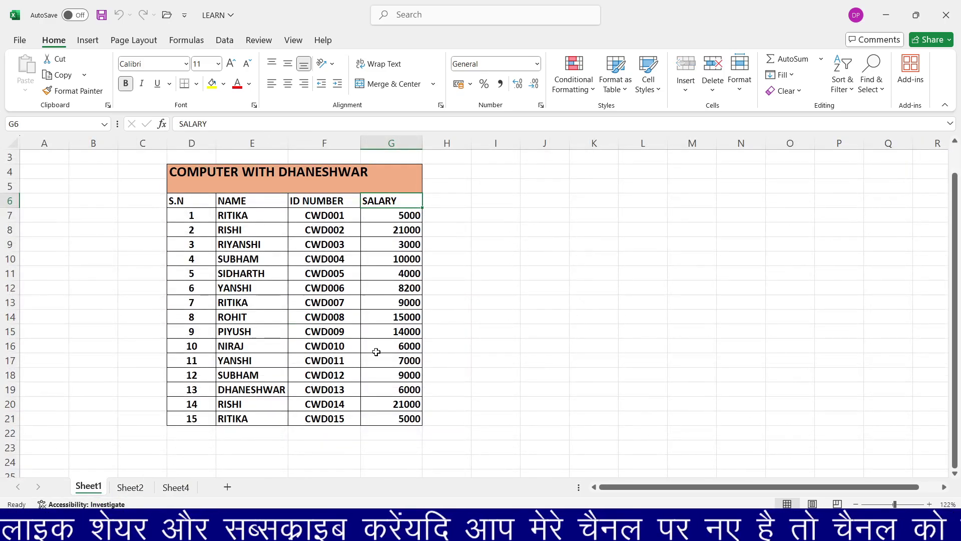
click(712, 91)
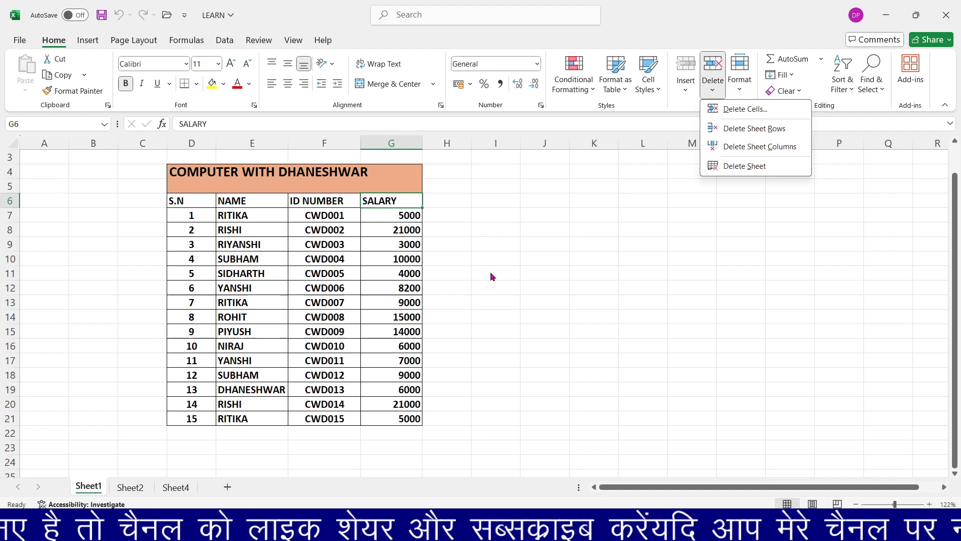
click(734, 93)
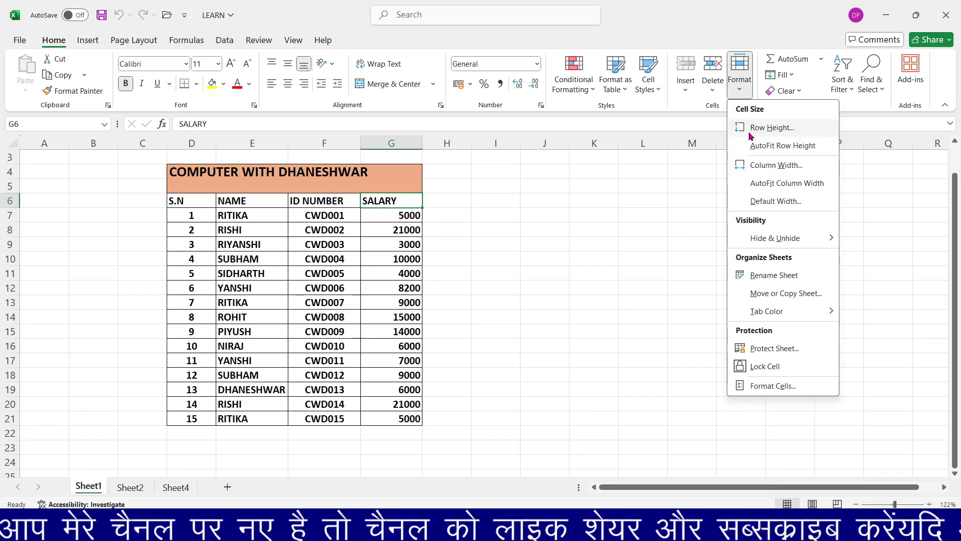
click(199, 213)
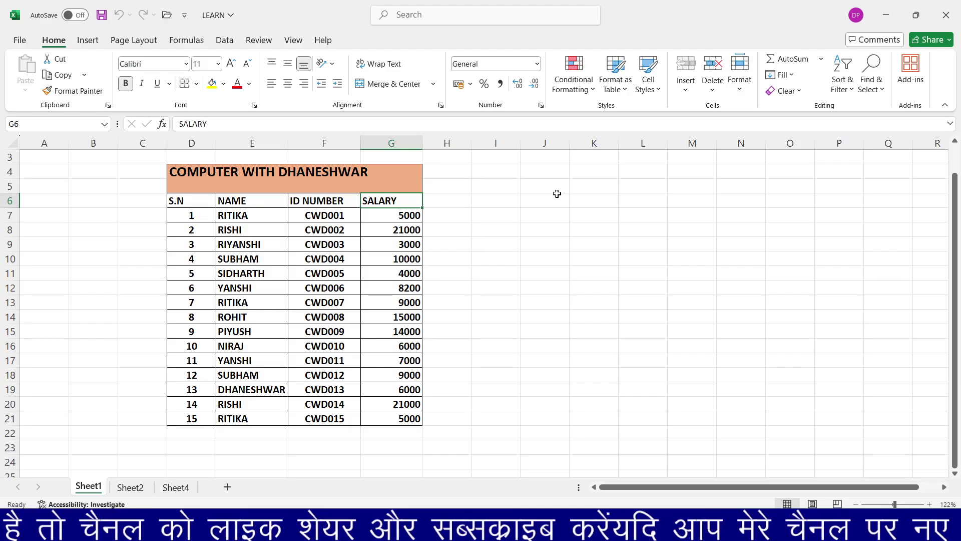
click(741, 90)
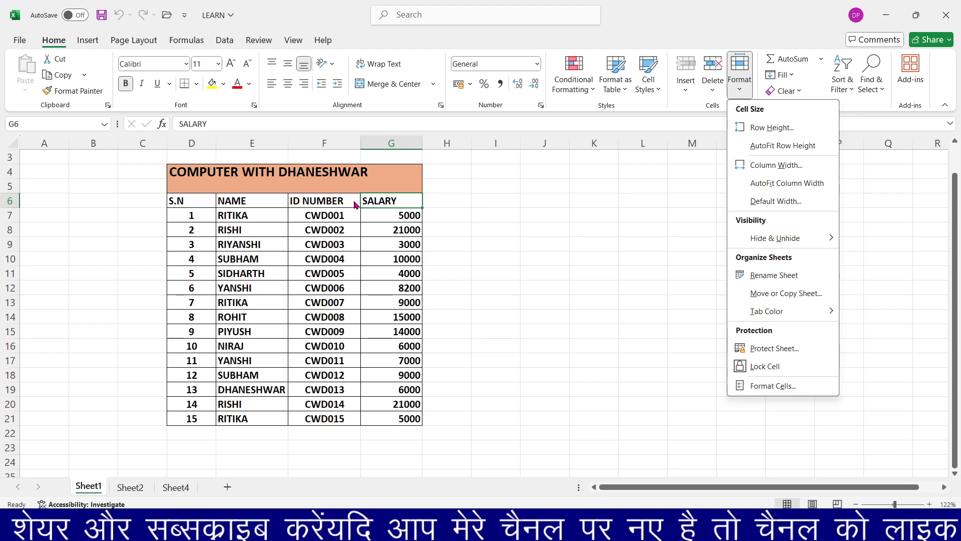
click(394, 200)
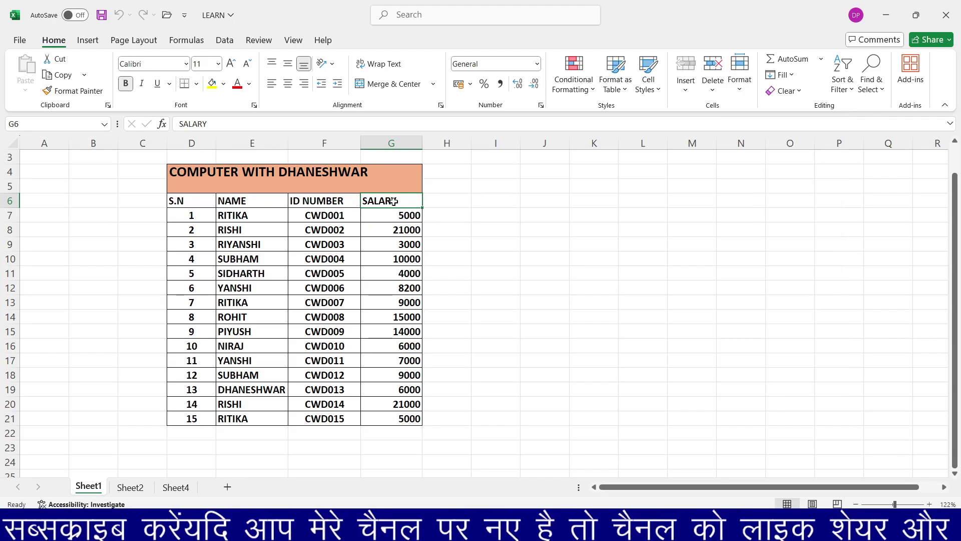
Set the row height of the table's header row 6 to 20
click(739, 86)
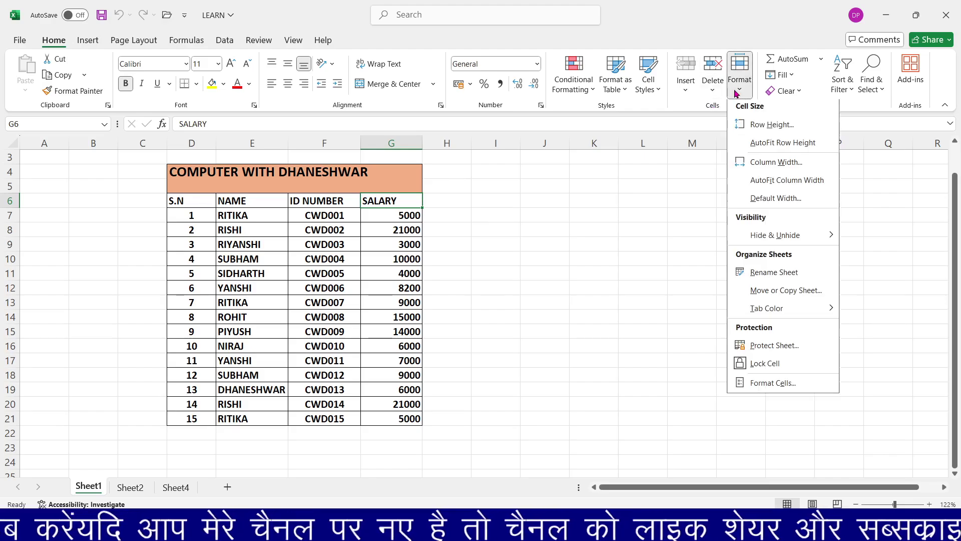
click(764, 127)
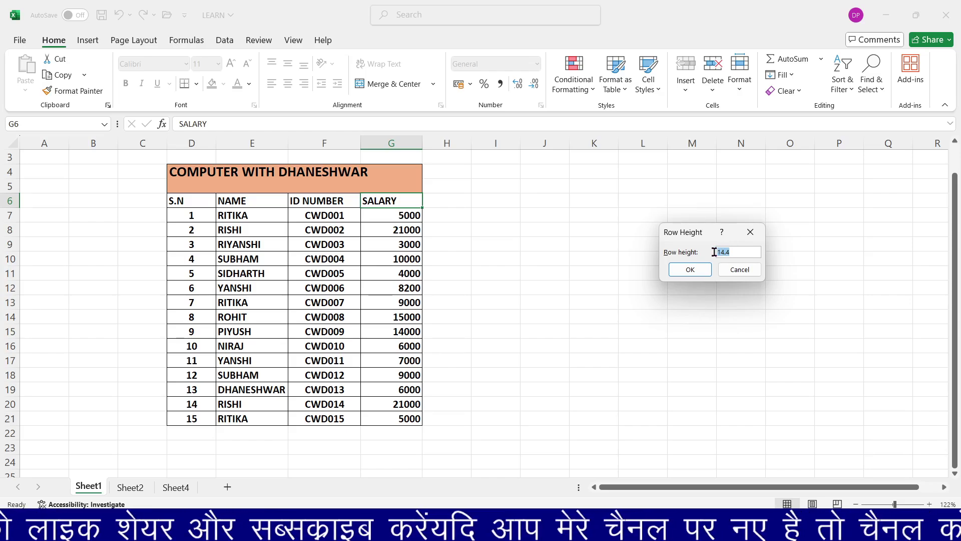
text(20)
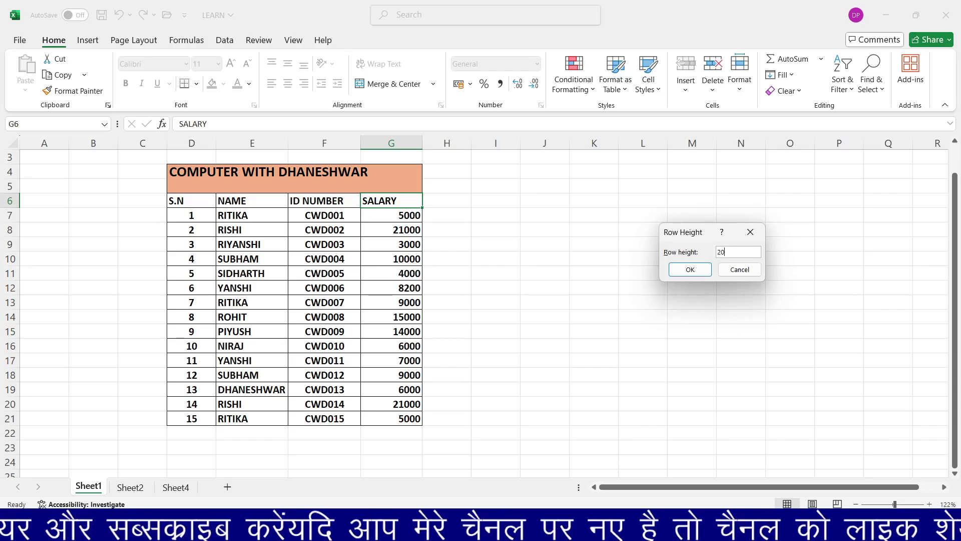
Set the height of header row 6 to 20, and return it to its fitted size with AutoFit Row Height
key(Return)
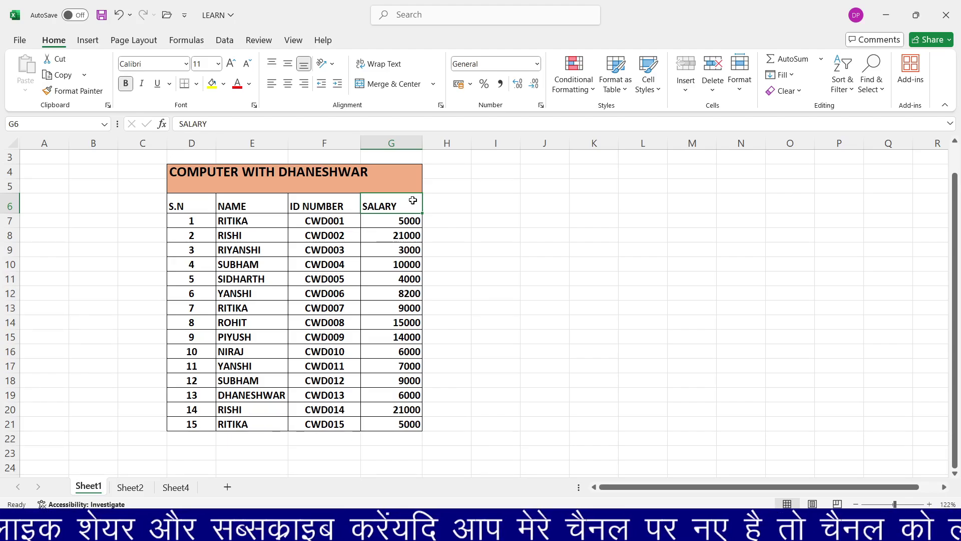
click(741, 90)
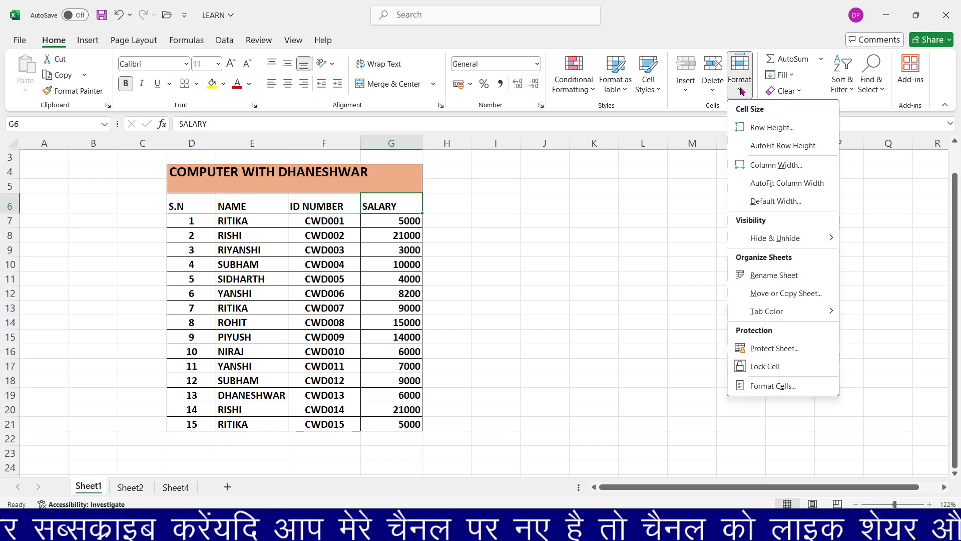
click(755, 146)
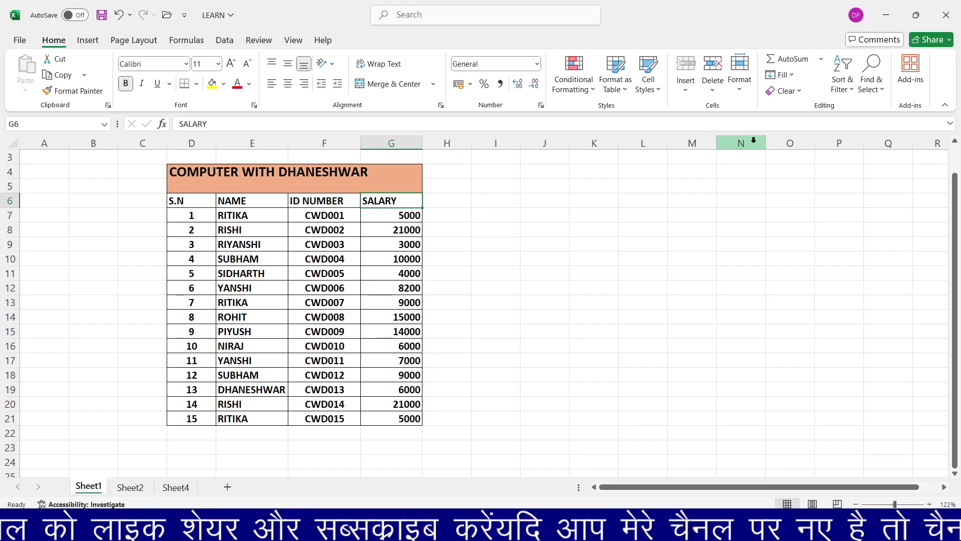
Set the SALARY column's width to 25, and fit it to its contents with AutoFit Column Width
click(738, 93)
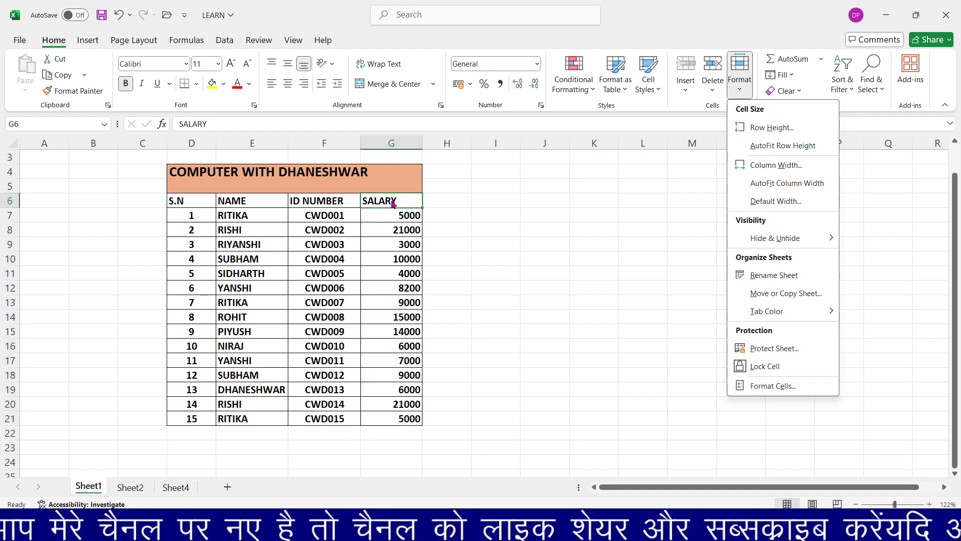
click(390, 216)
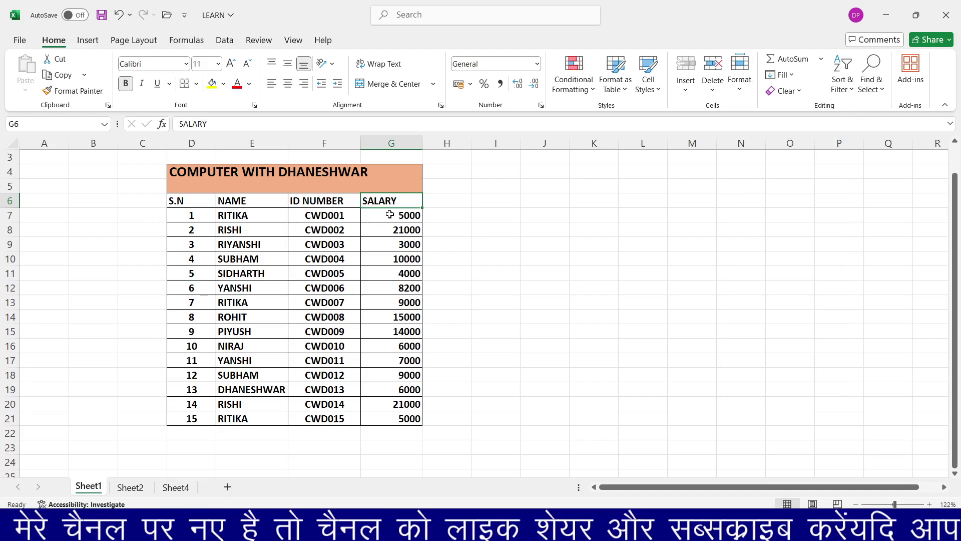
click(732, 89)
click(772, 169)
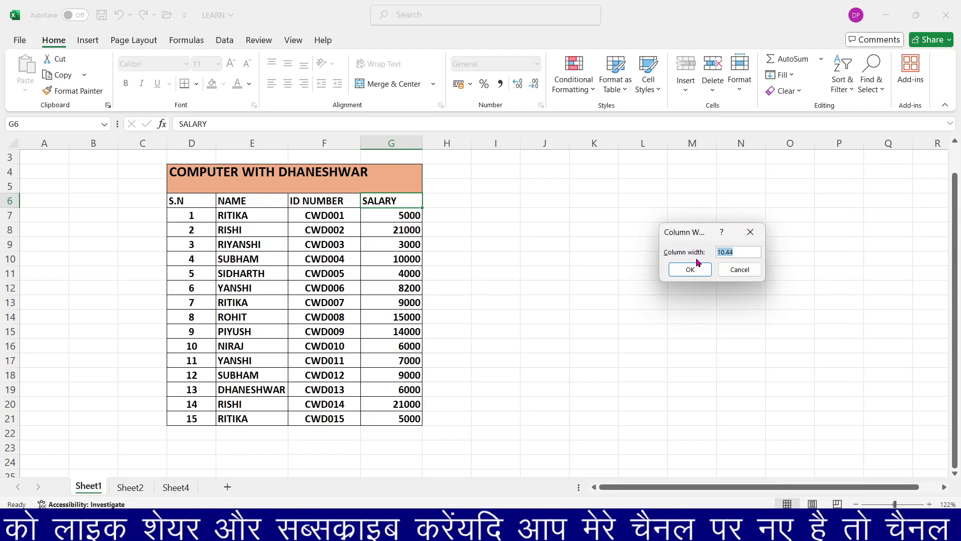
text(25)
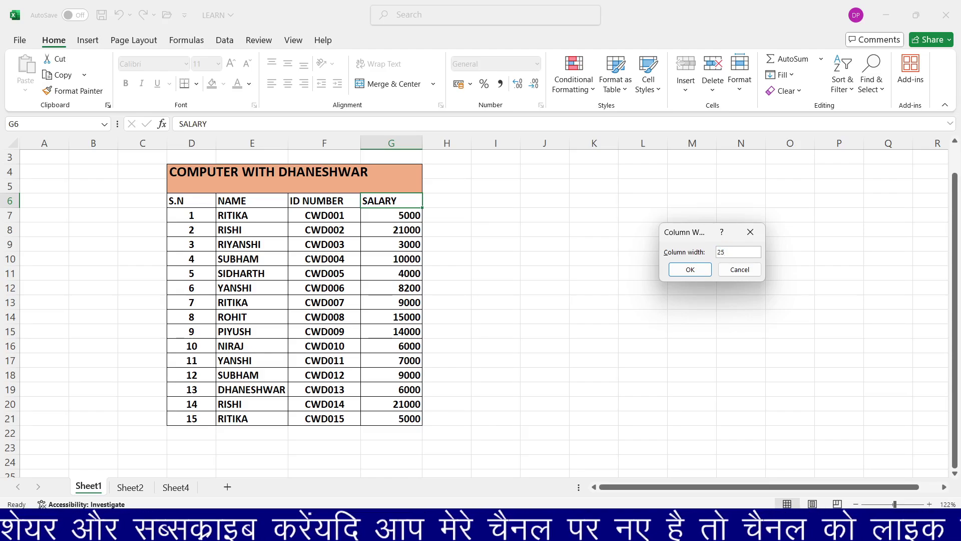
click(693, 268)
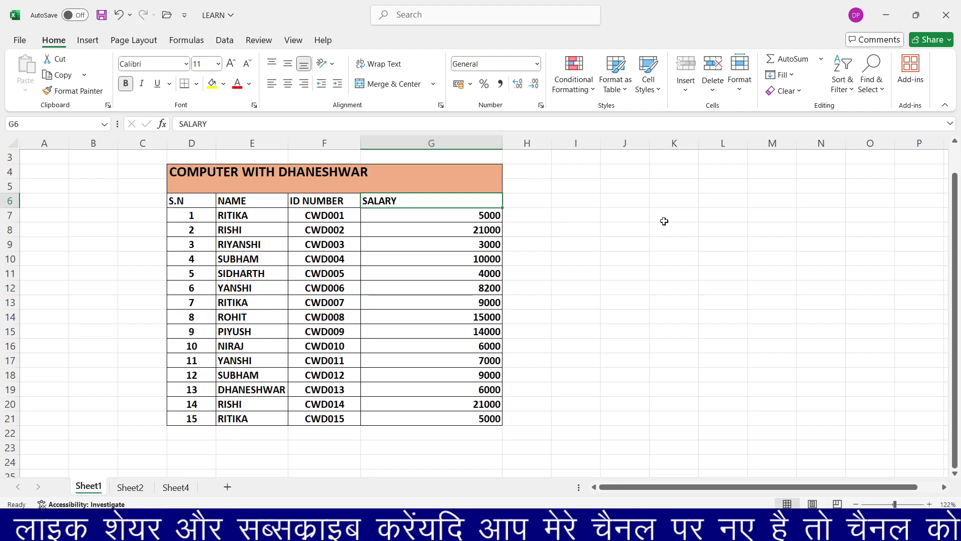
click(740, 86)
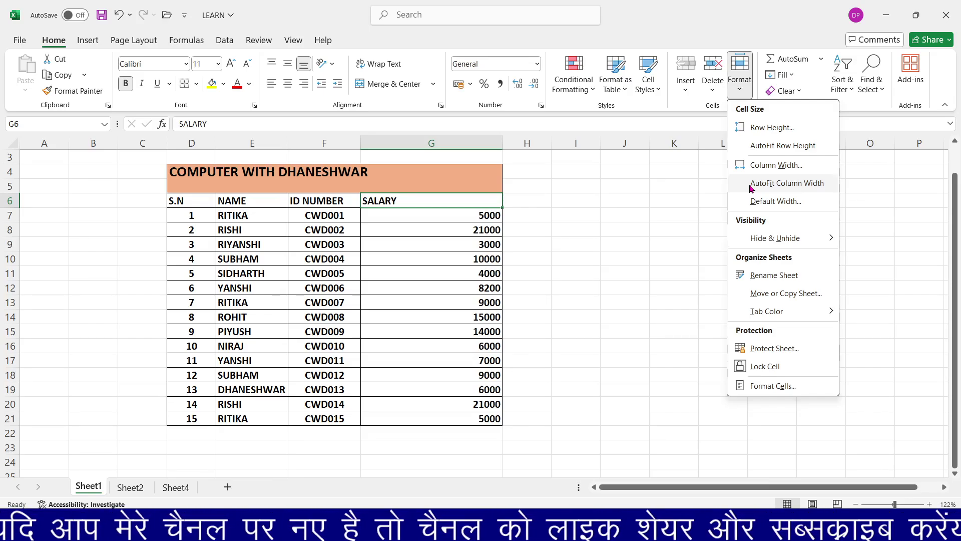
click(786, 184)
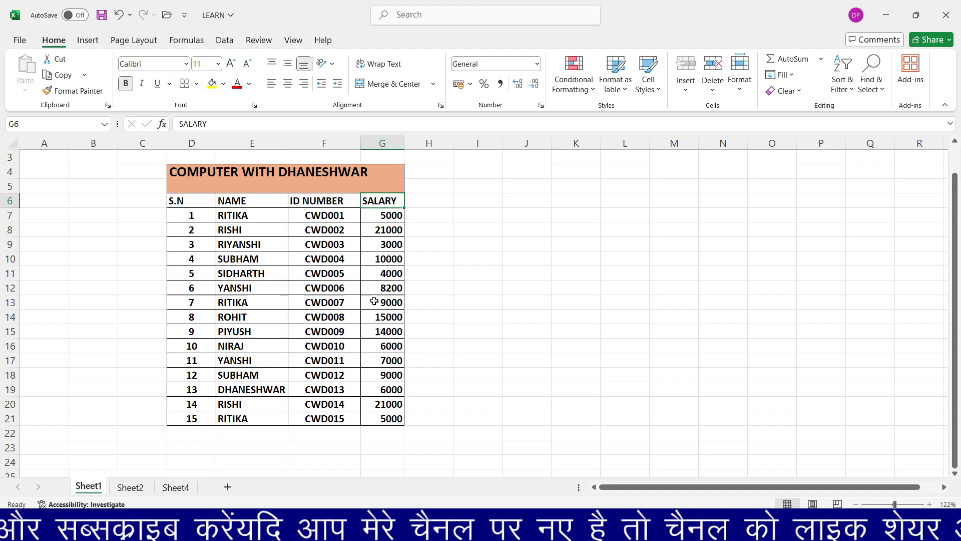
Set the default column width of Sheet1 to 14.4
click(739, 87)
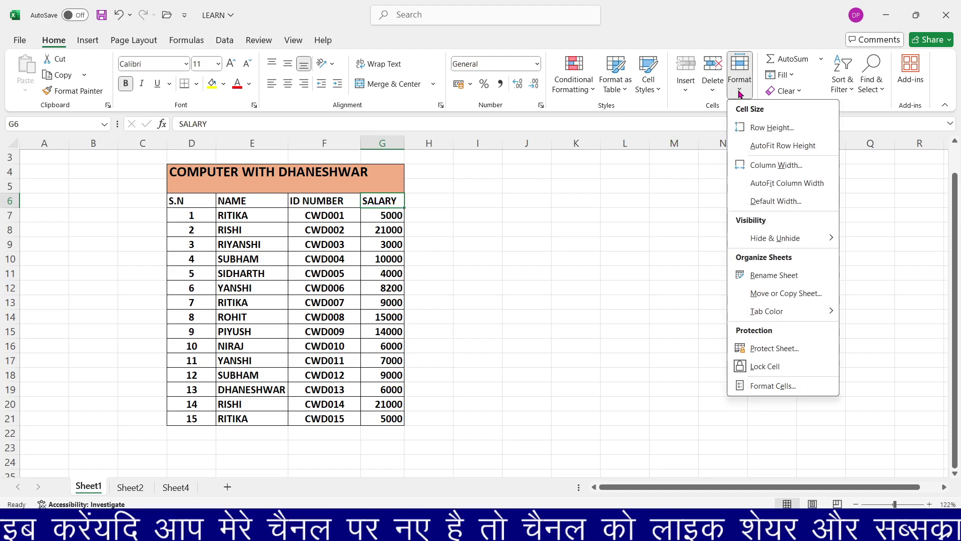
click(750, 205)
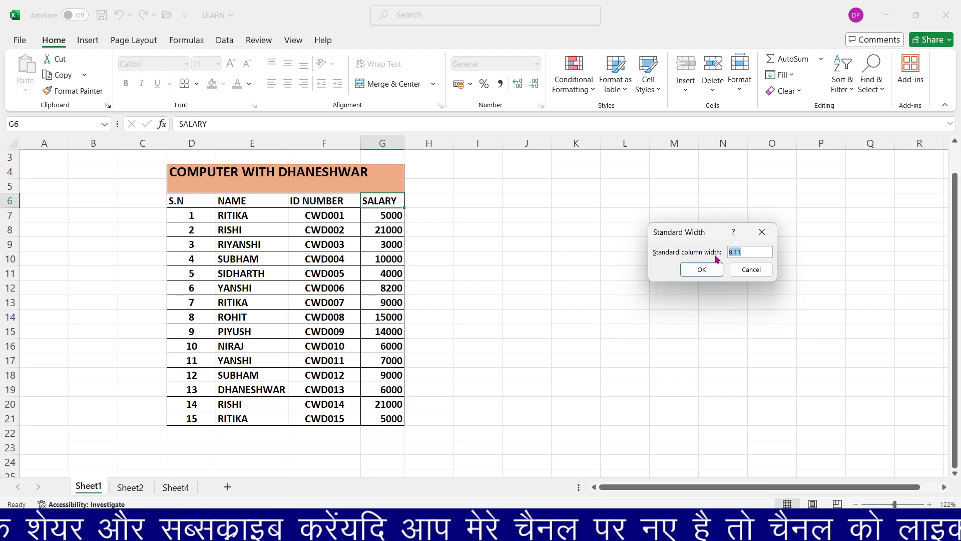
text(14.4)
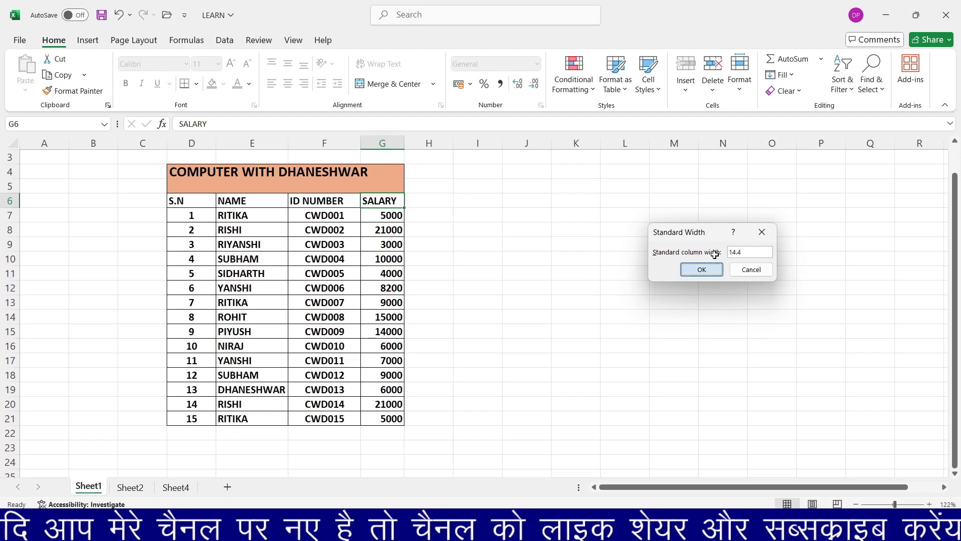
key(Return)
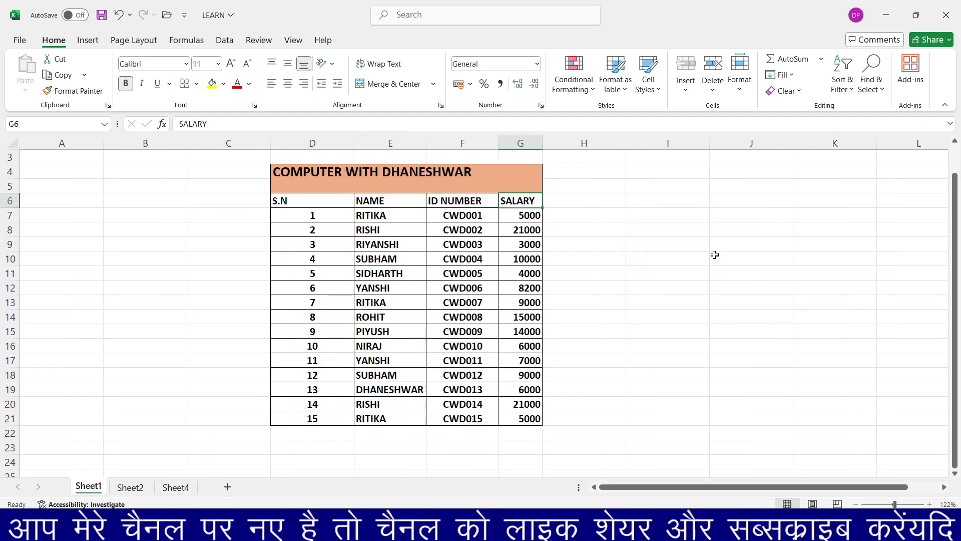
click(599, 259)
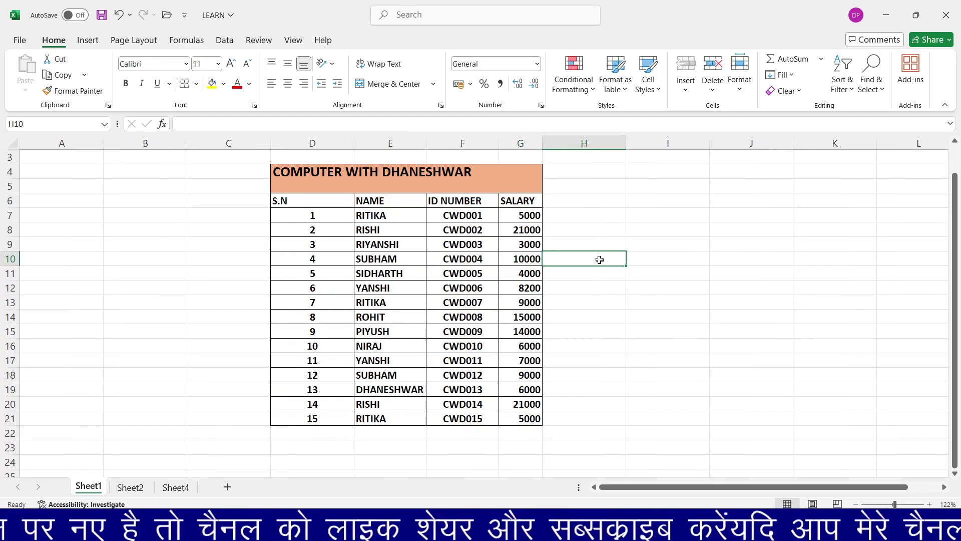
click(739, 62)
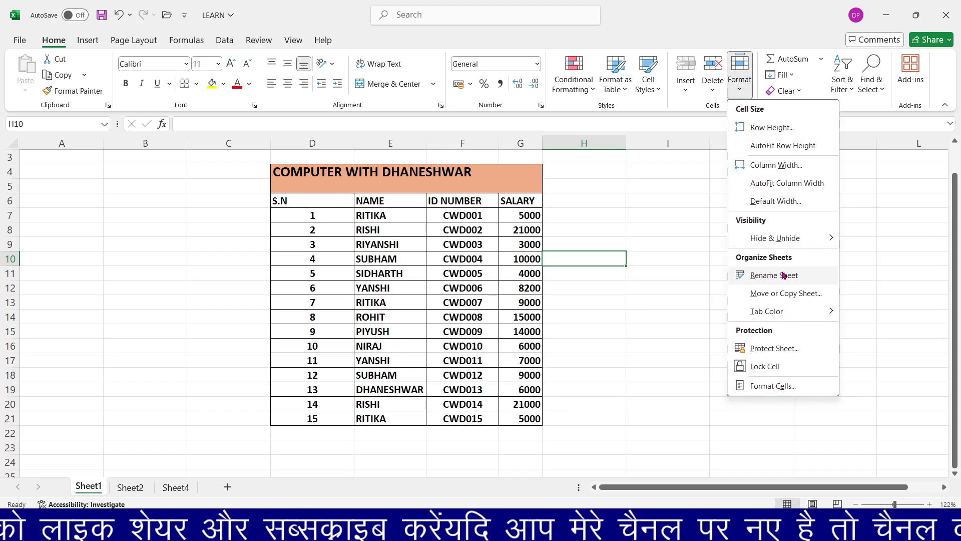
mouse_move(784, 245)
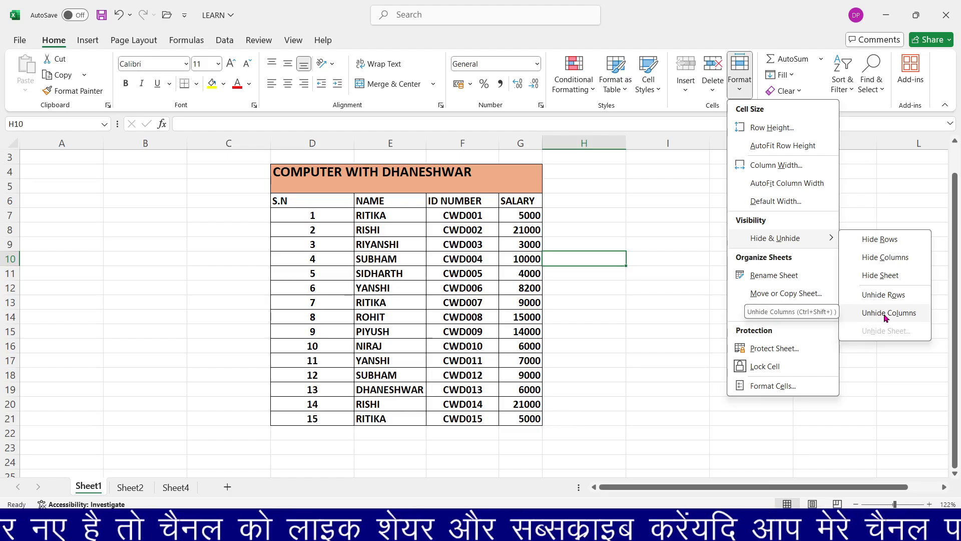
key(super+a)
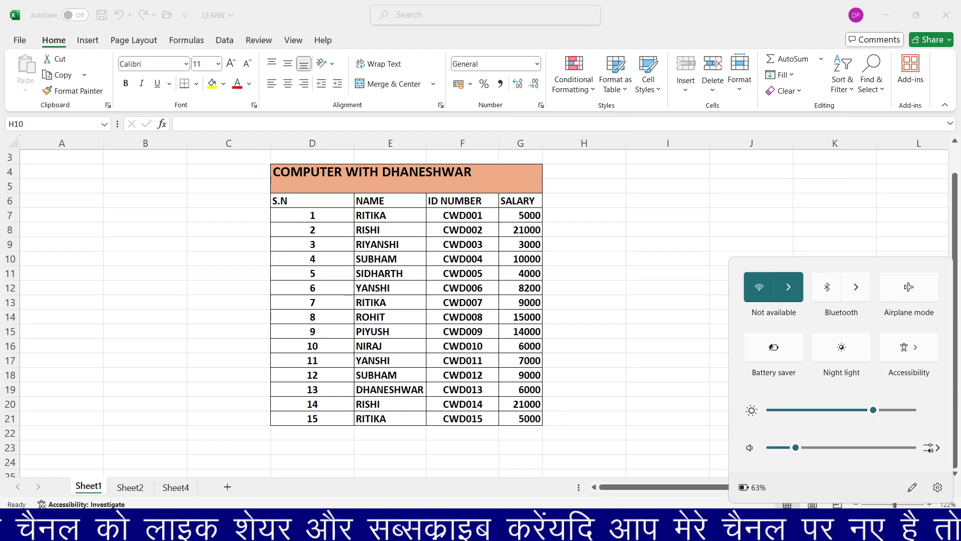
click(584, 330)
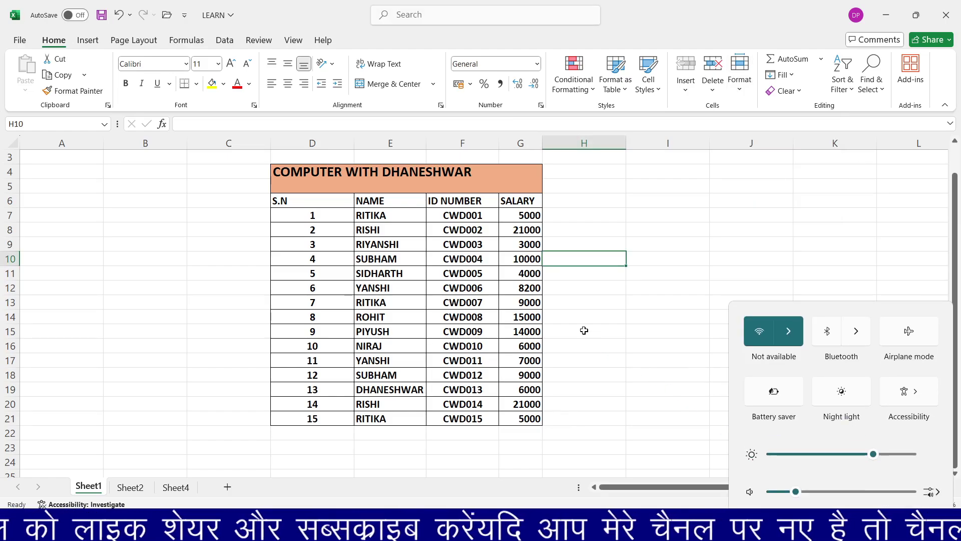
Hide row 7, the first data row of the table, and unhide it again
click(510, 216)
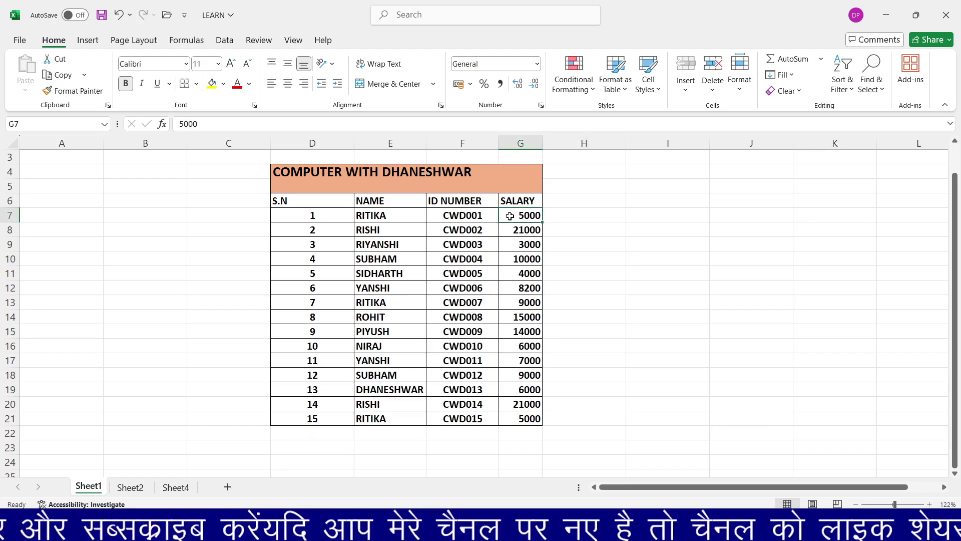
click(747, 94)
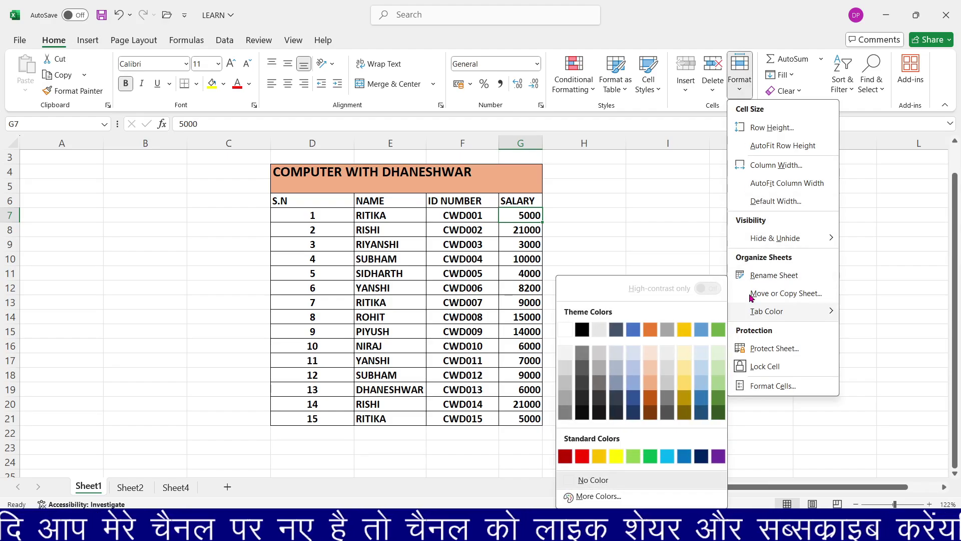
mouse_move(768, 240)
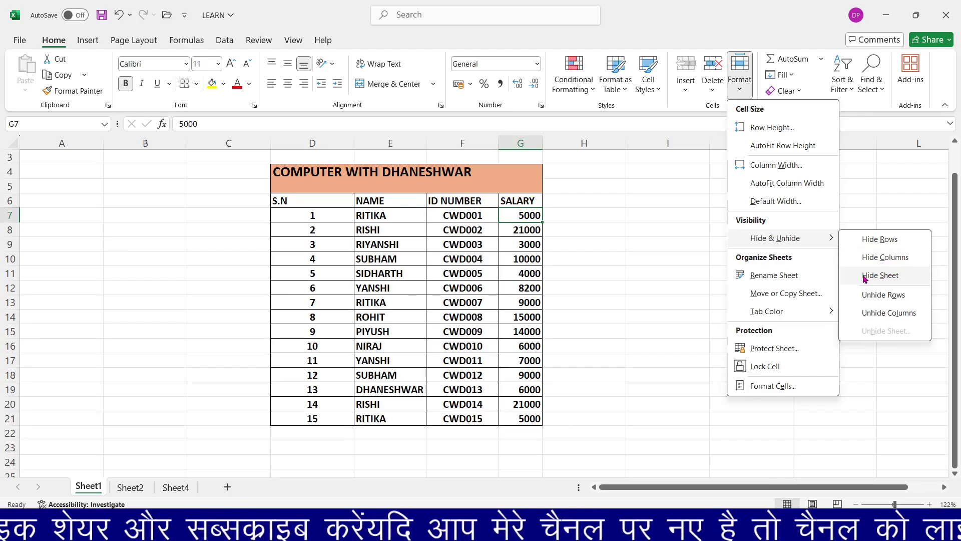
click(868, 241)
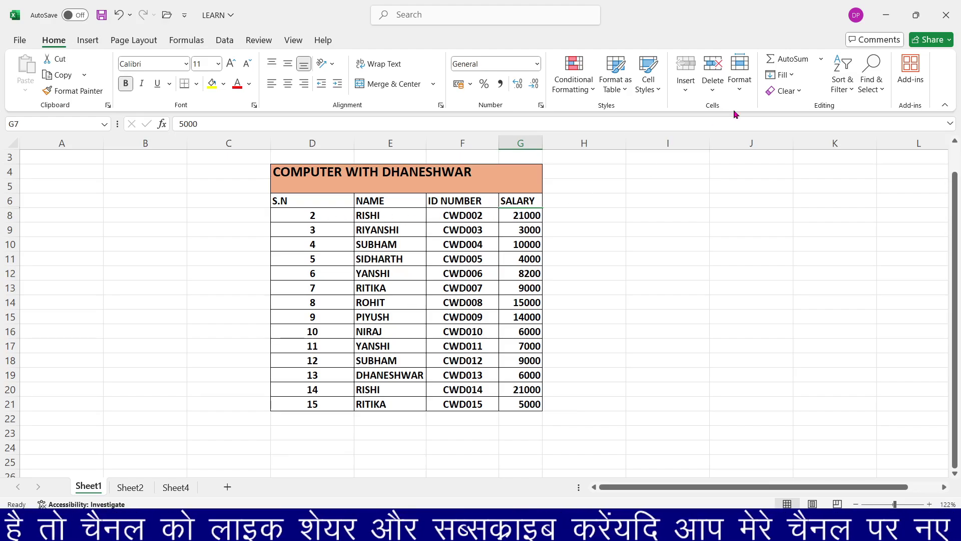
click(735, 91)
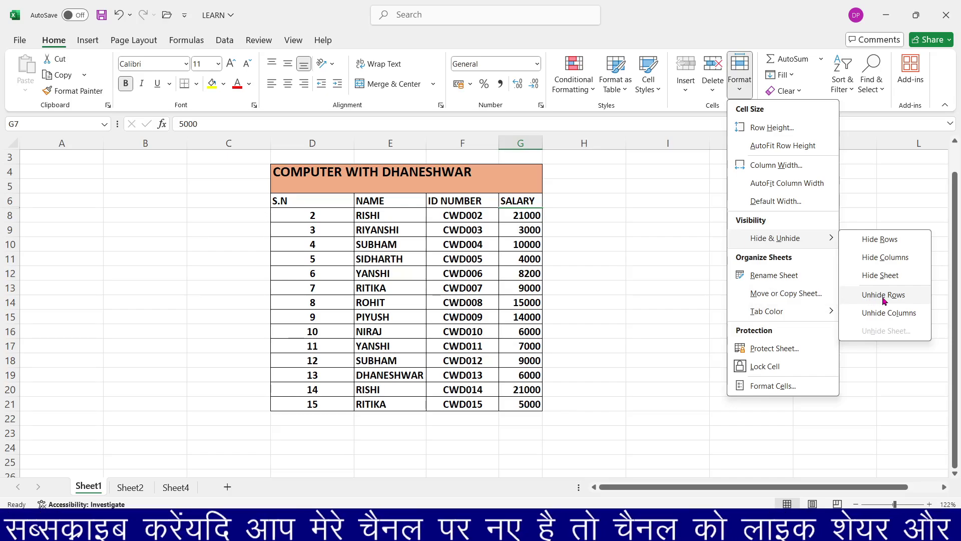
click(883, 295)
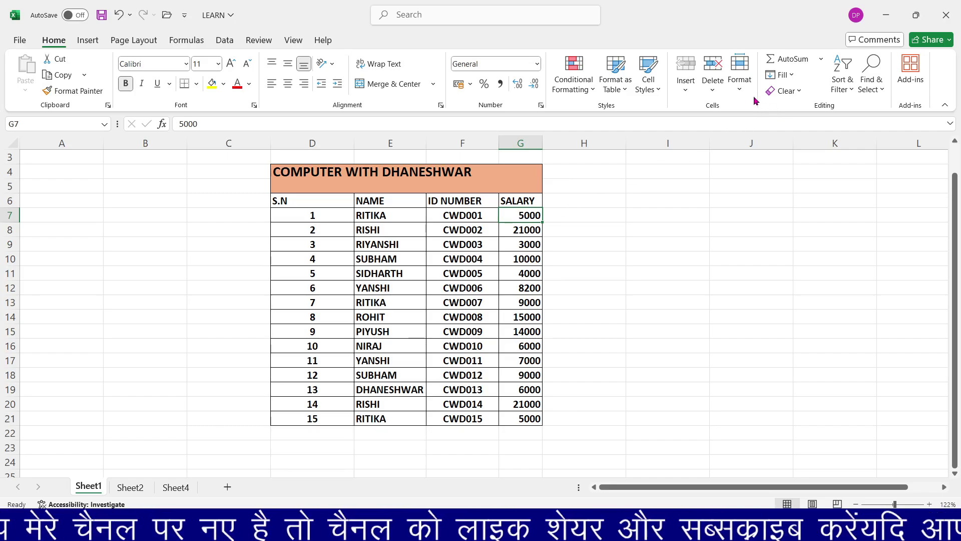
Hide the SALARY column, and unhide it again
click(740, 72)
mouse_move(752, 240)
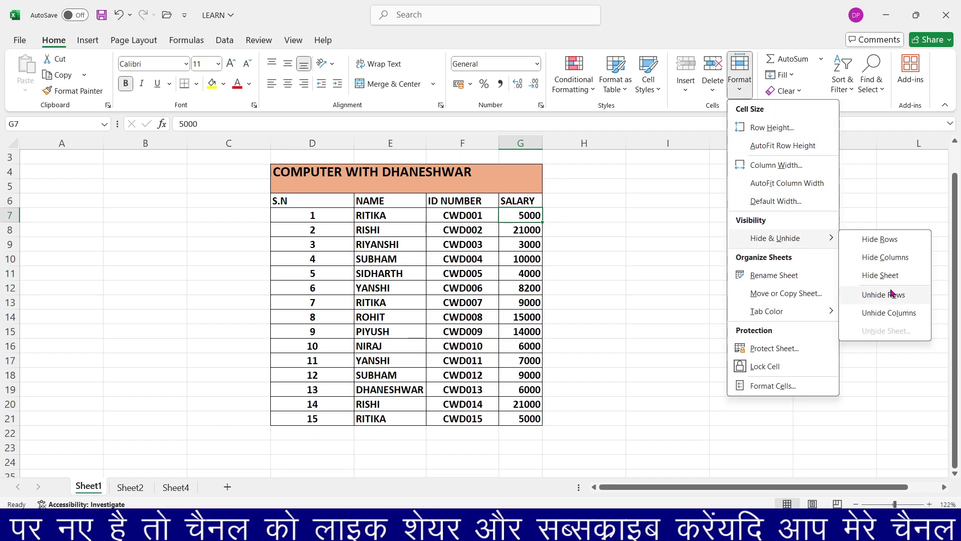
click(885, 258)
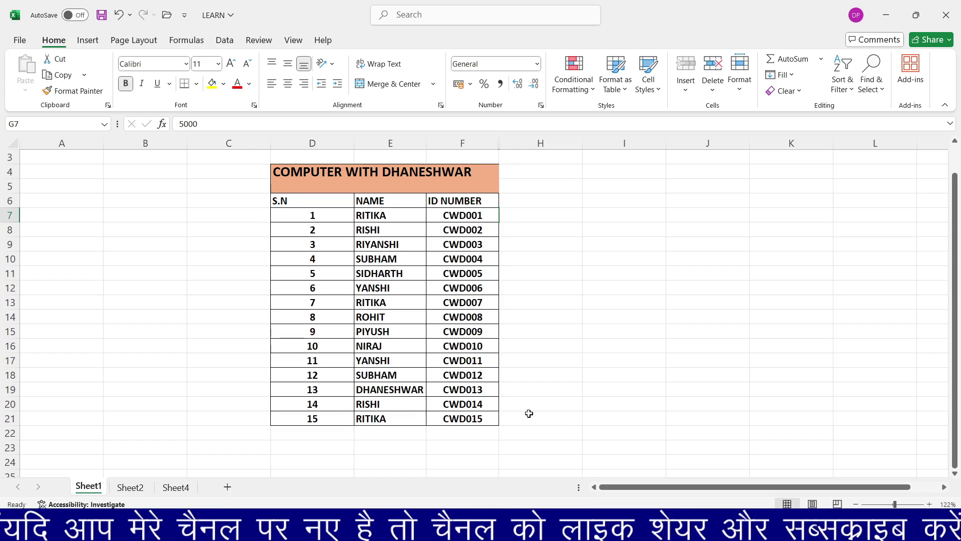
click(736, 92)
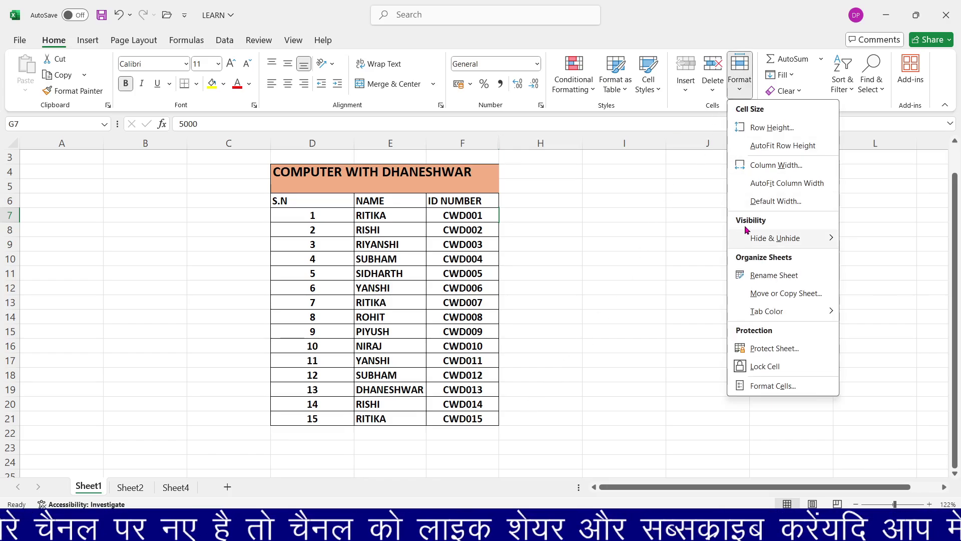
mouse_move(751, 243)
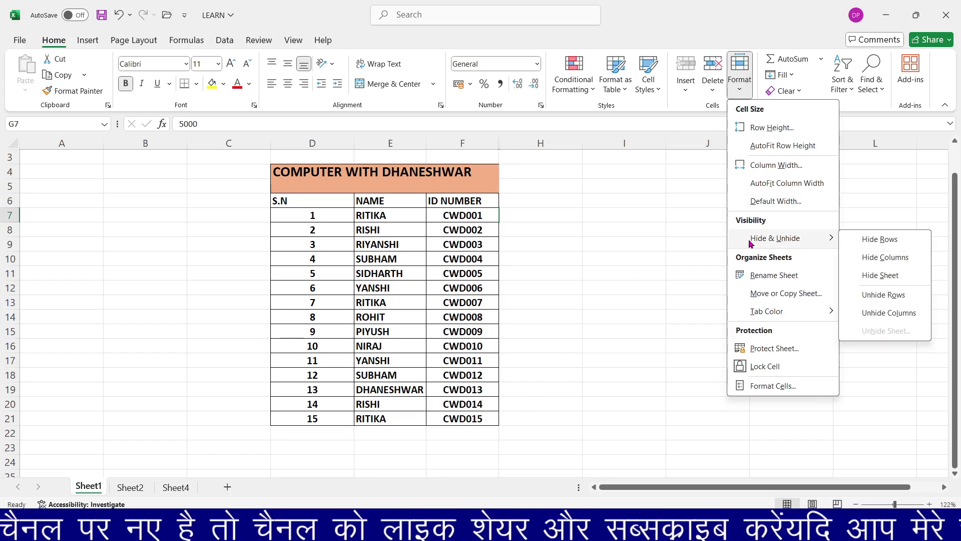
click(871, 313)
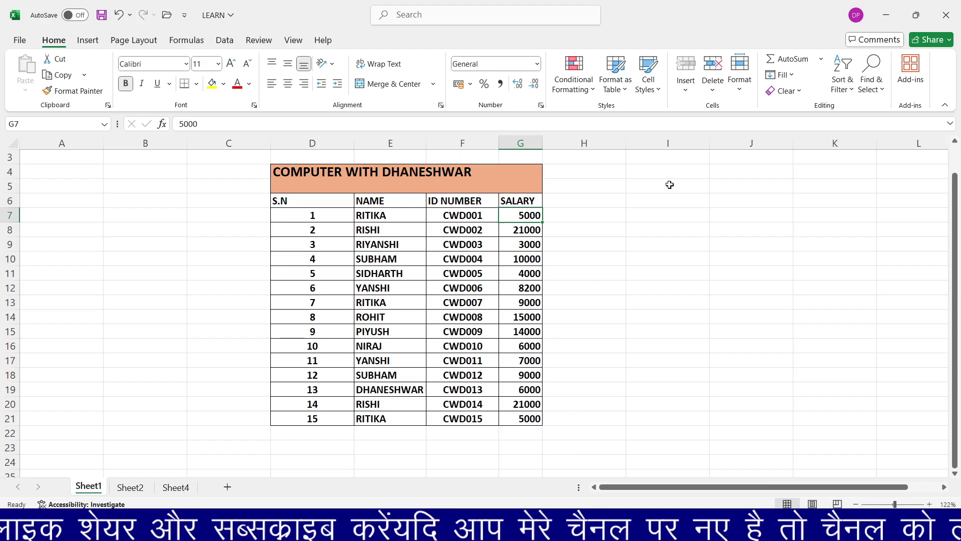
Hide the worksheet Sheet1
click(737, 91)
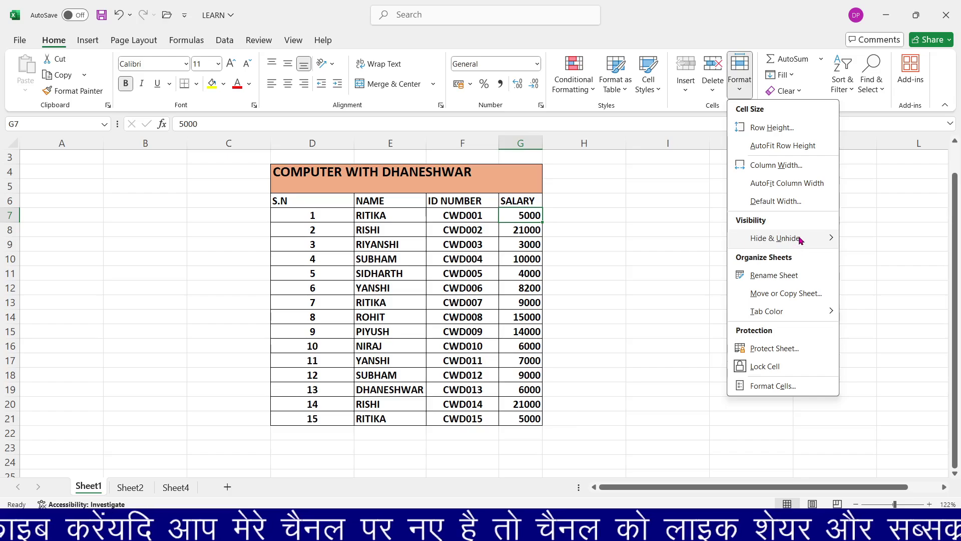
mouse_move(799, 240)
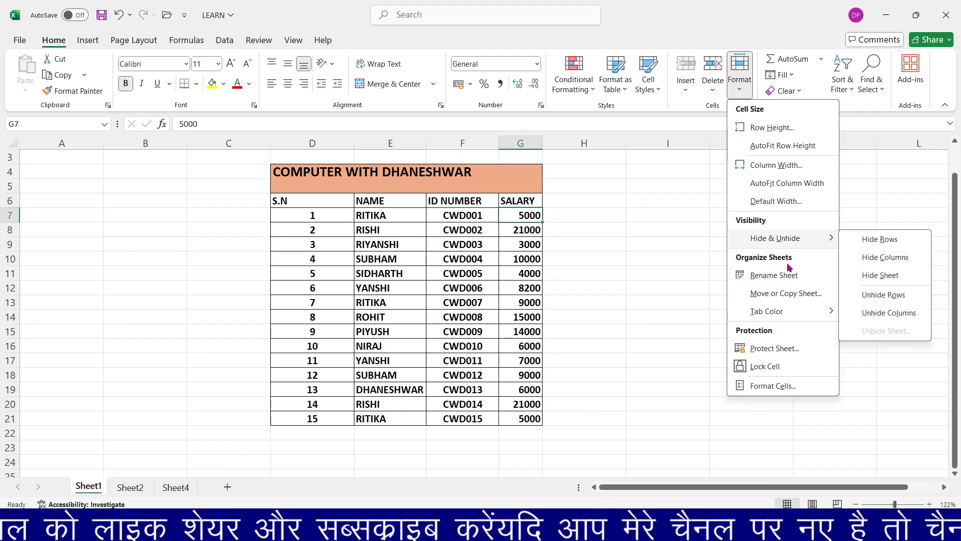
click(880, 276)
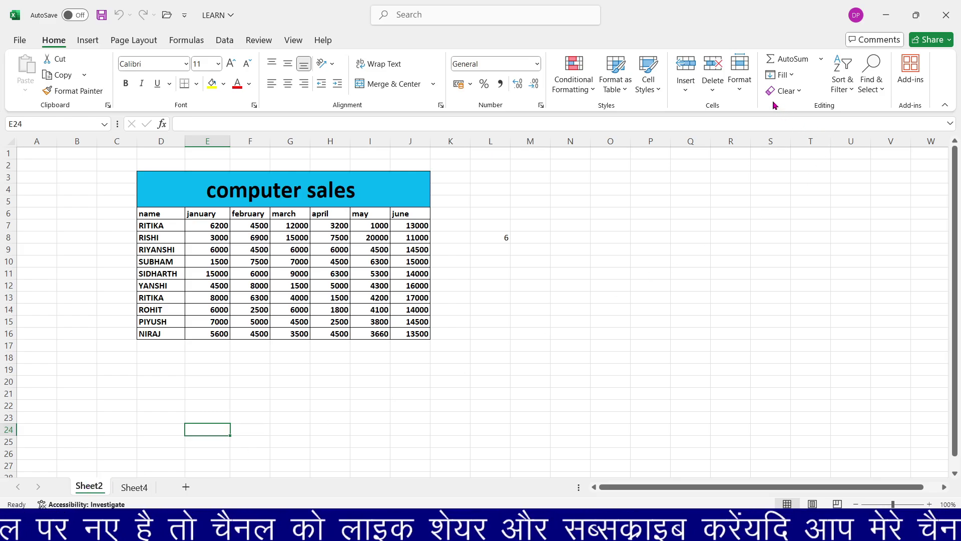
Unhide the hidden worksheet Sheet1
click(739, 91)
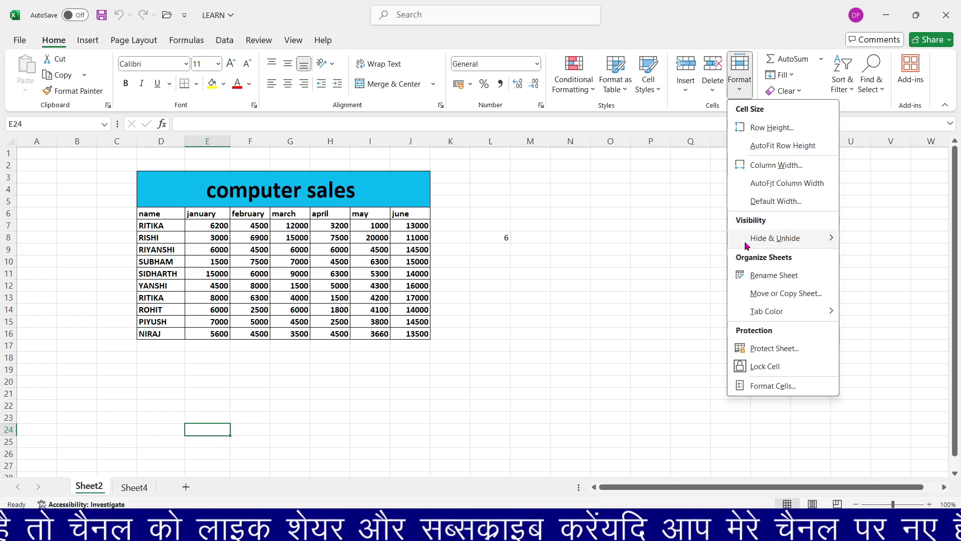
mouse_move(784, 237)
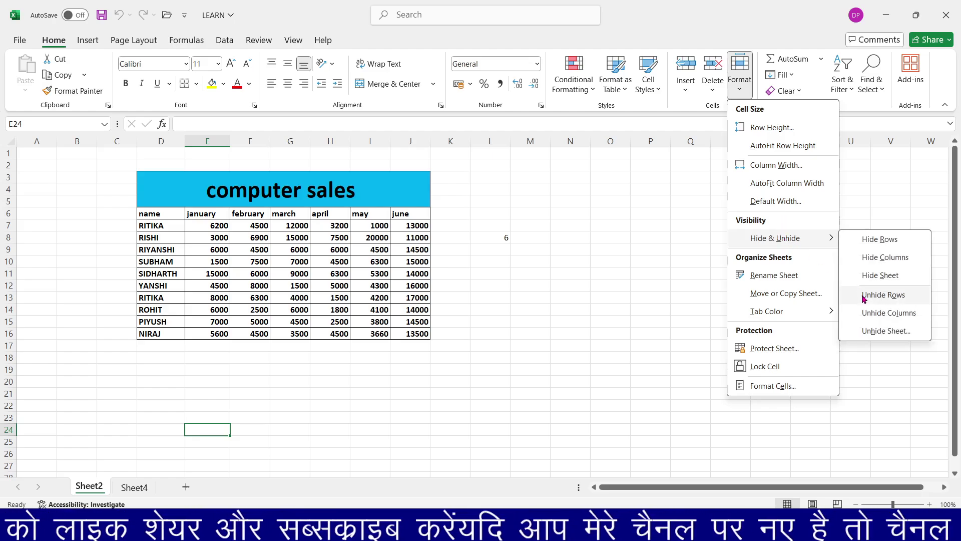
click(886, 331)
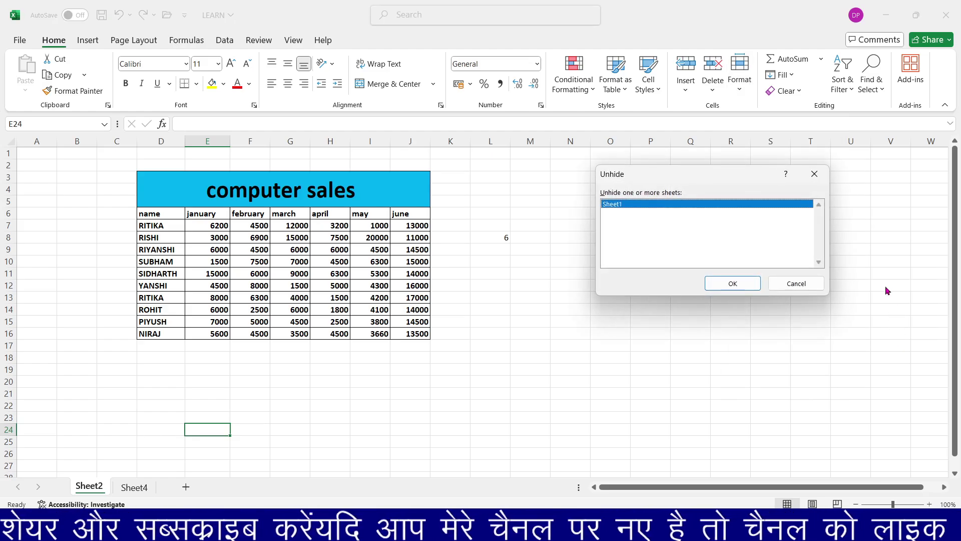
click(731, 282)
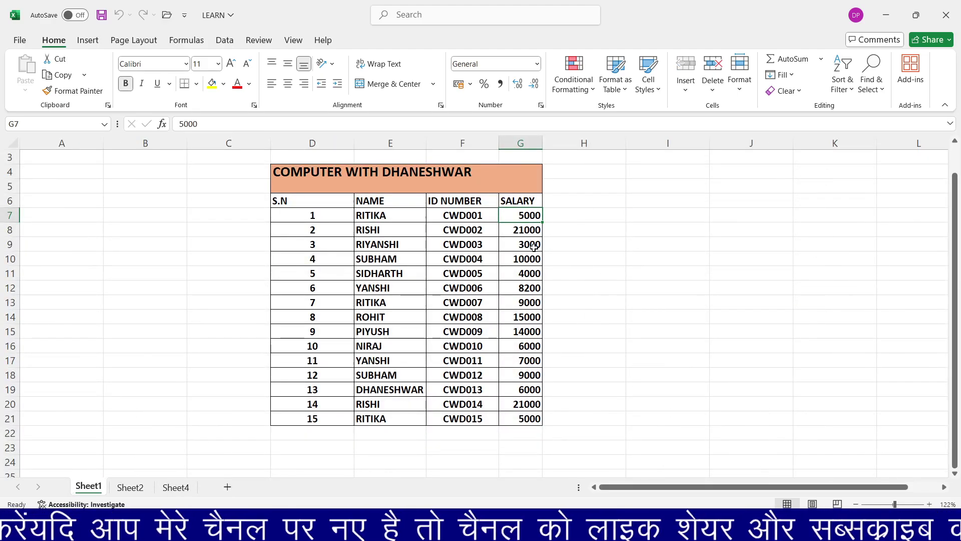
Rename the worksheet Sheet1 with a person's first name
click(740, 90)
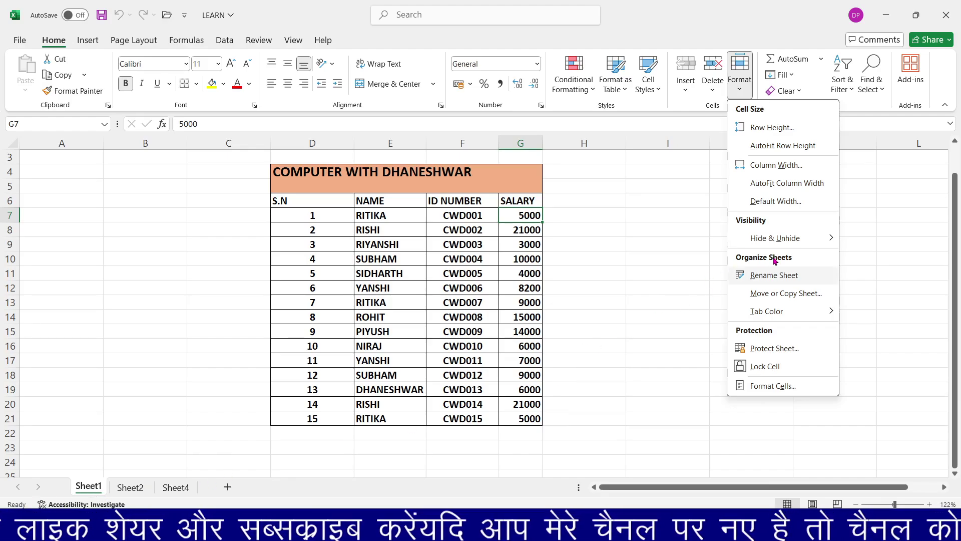
click(787, 275)
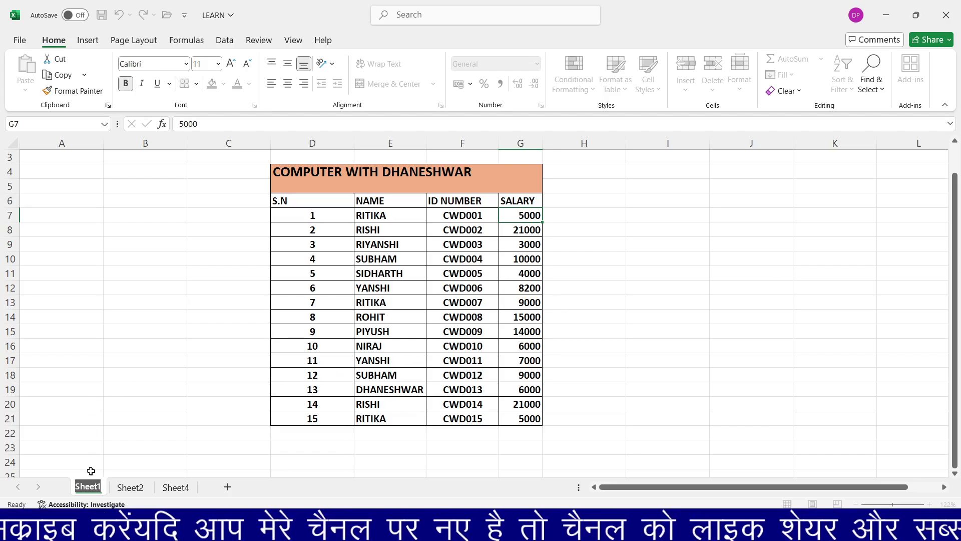
text(sohan)
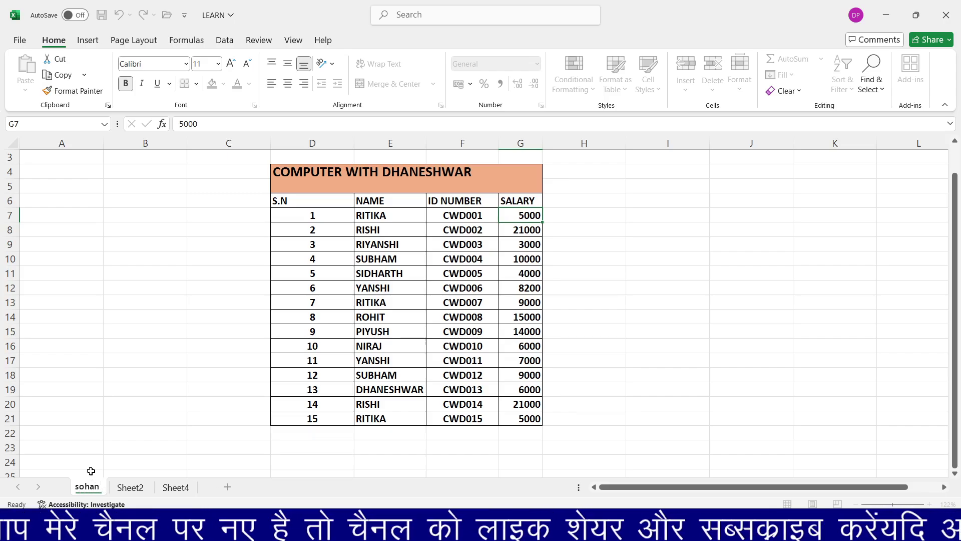
key(Return)
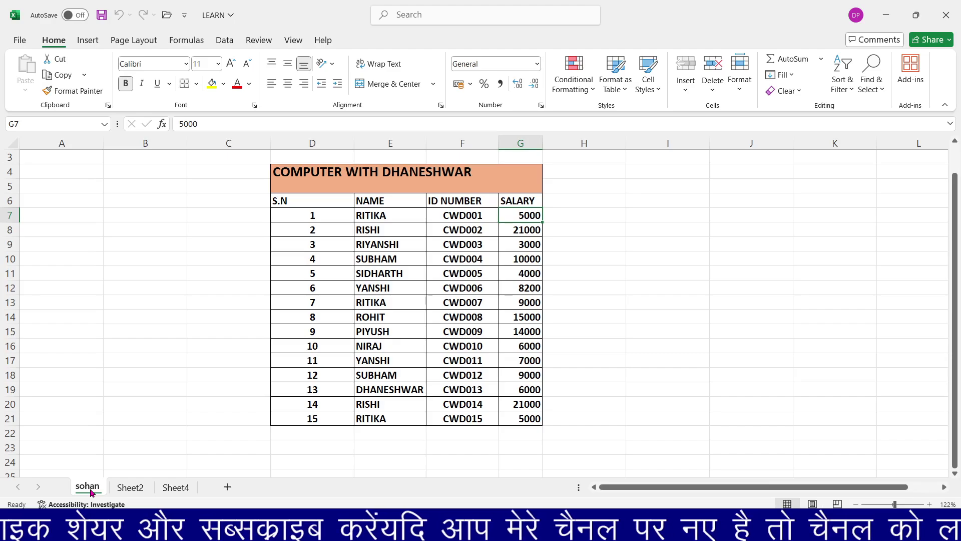
Create a copy of the renamed worksheet within LEARN.xlsx, placed before the original sheet
click(738, 90)
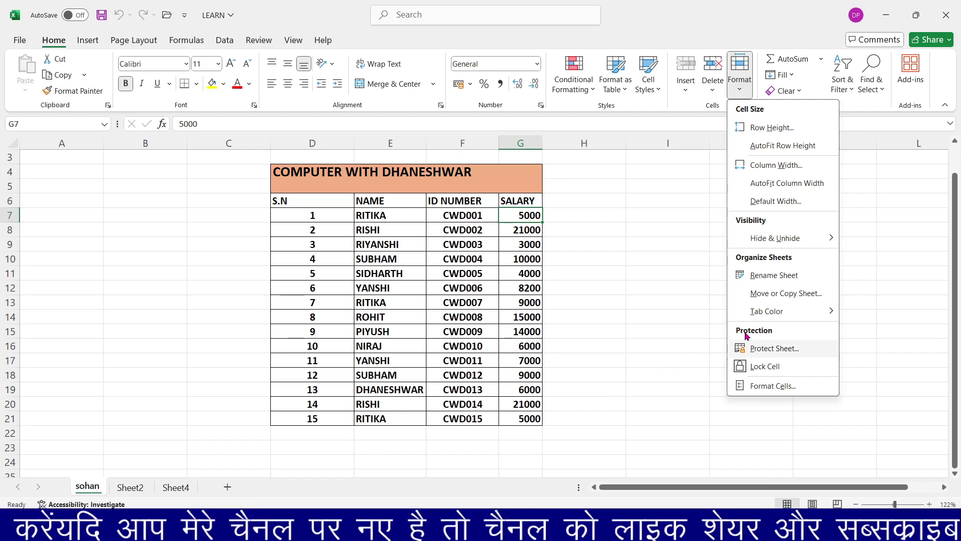
click(782, 293)
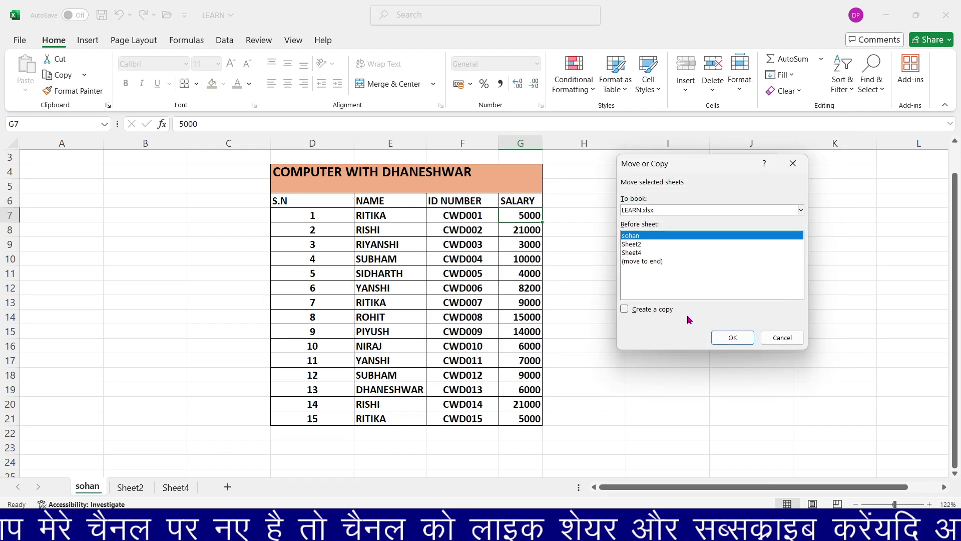
click(625, 310)
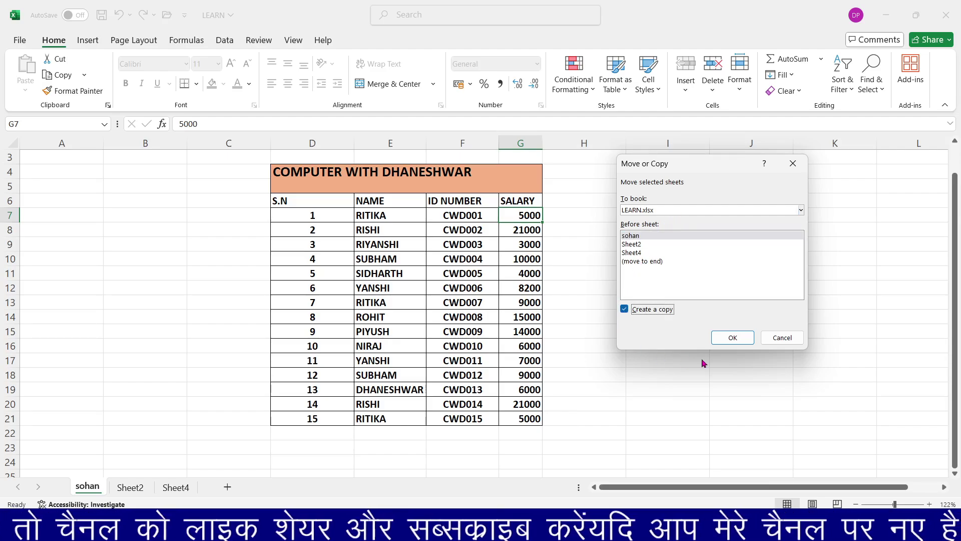
click(732, 337)
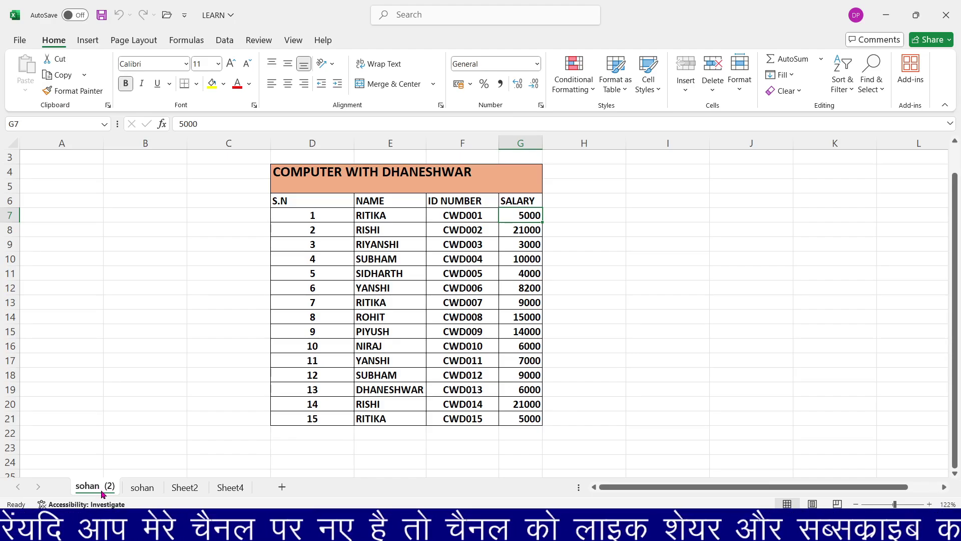
Delete the copied worksheet from the workbook, confirming the permanent deletion
click(740, 82)
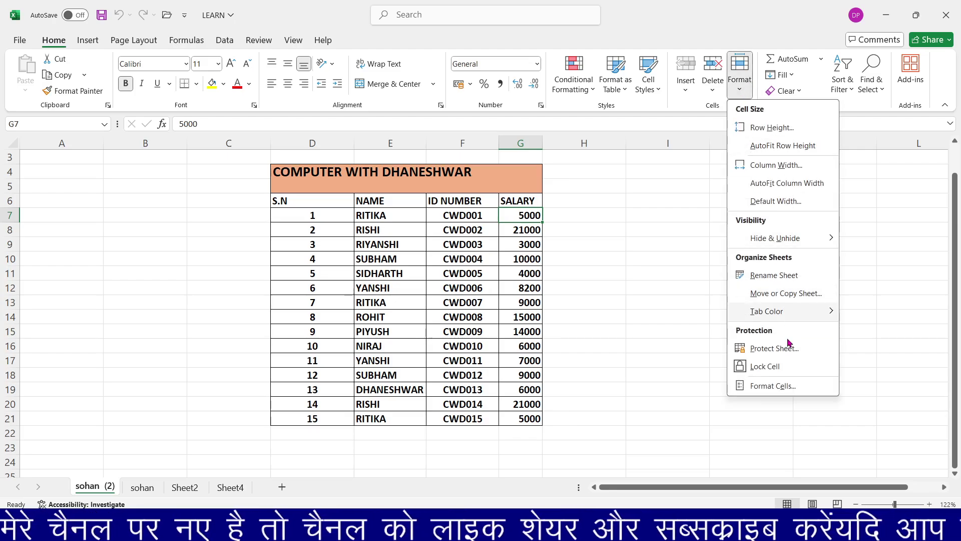
mouse_move(766, 311)
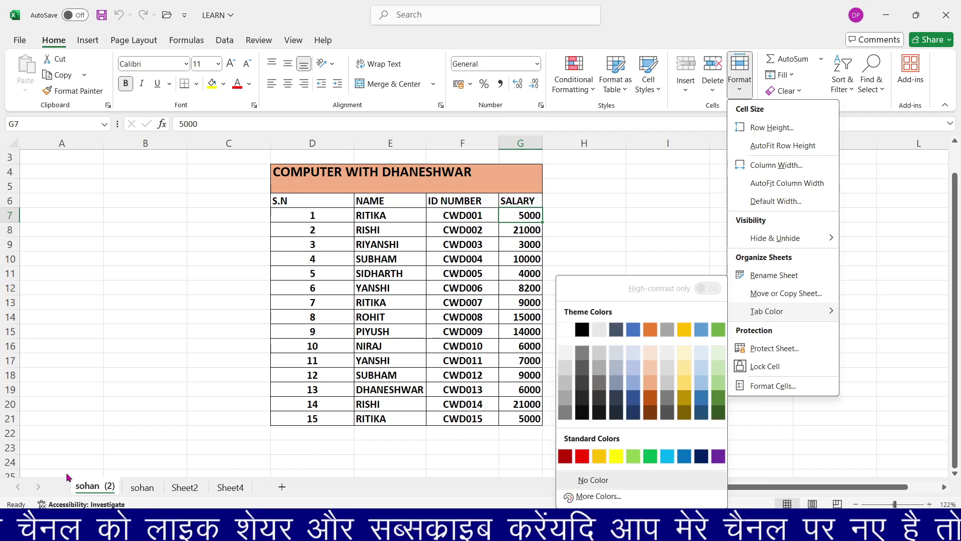
right_click(86, 485)
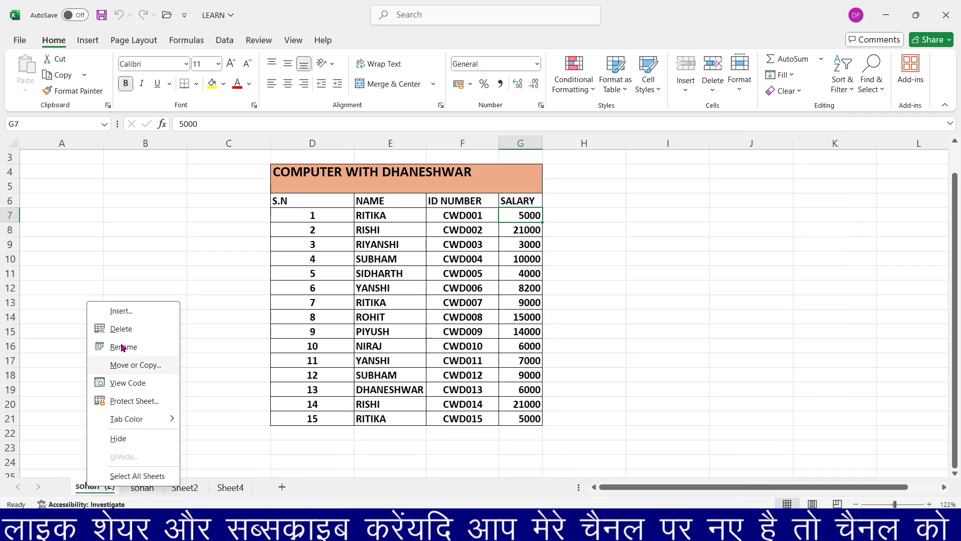
click(122, 329)
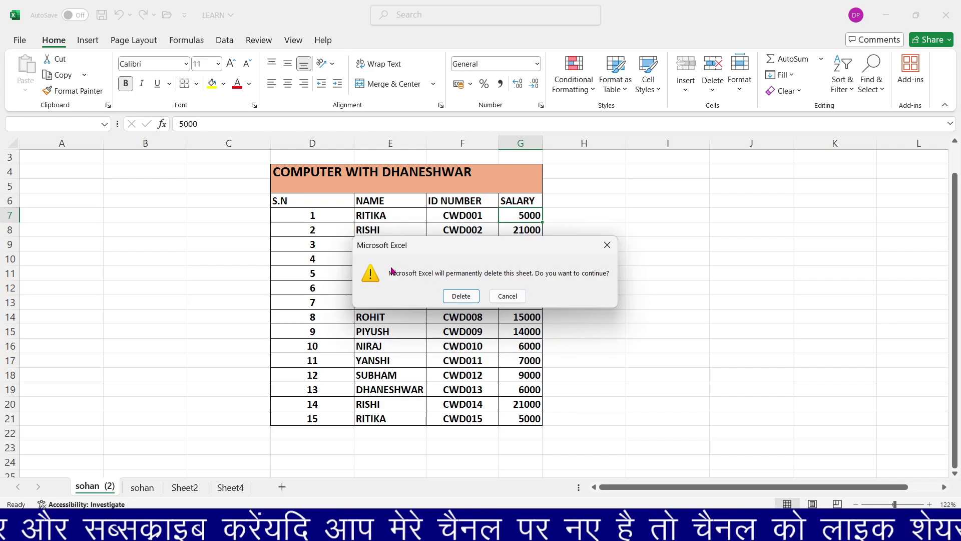
click(455, 300)
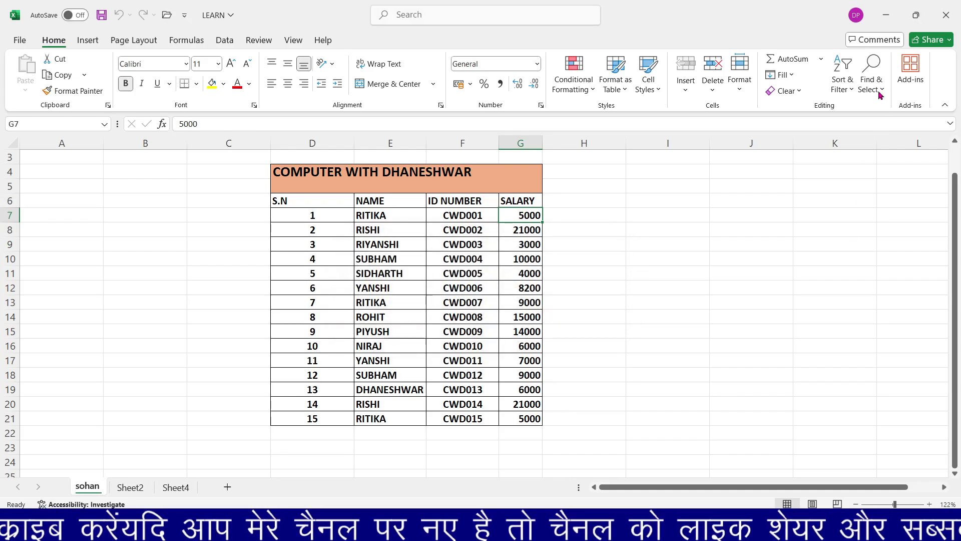
Set the tab color of the renamed worksheet to the theme color black
click(741, 88)
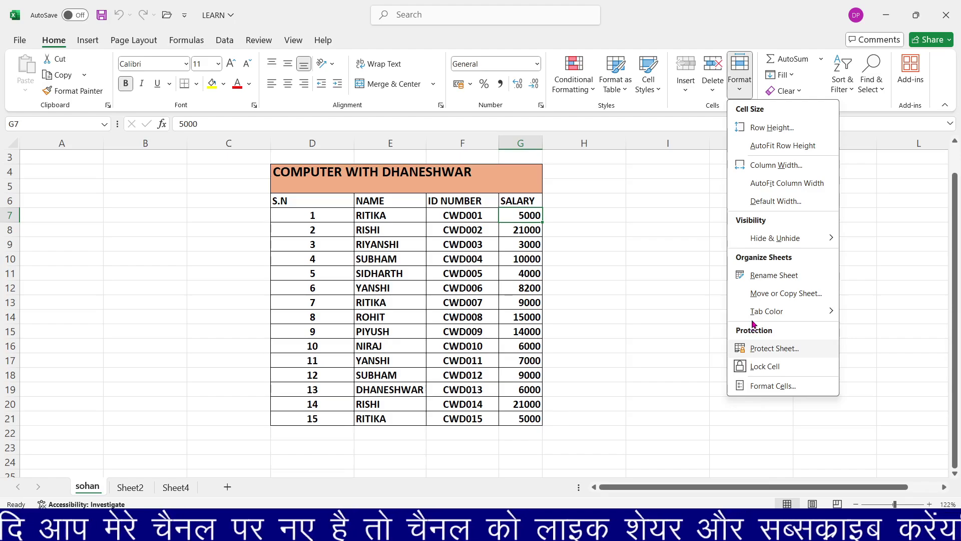
mouse_move(764, 315)
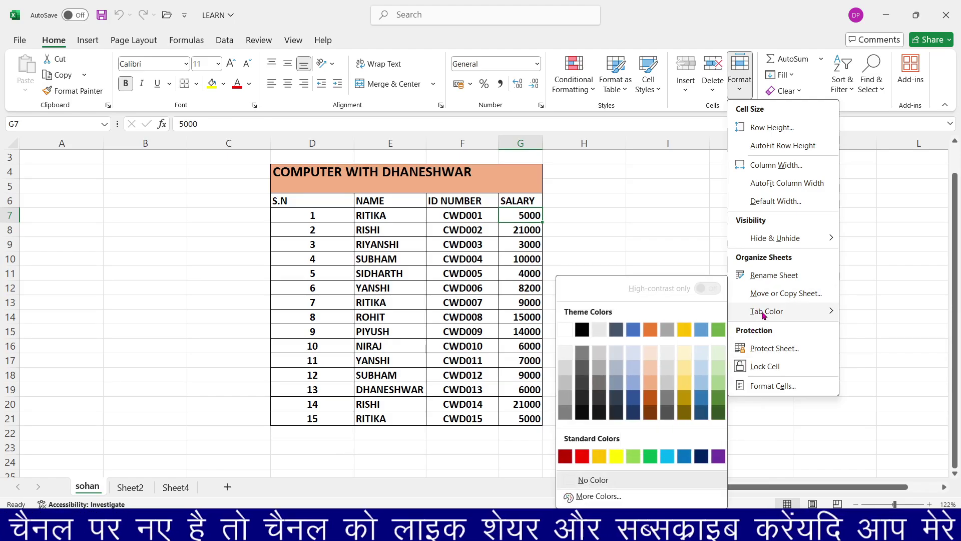
click(87, 488)
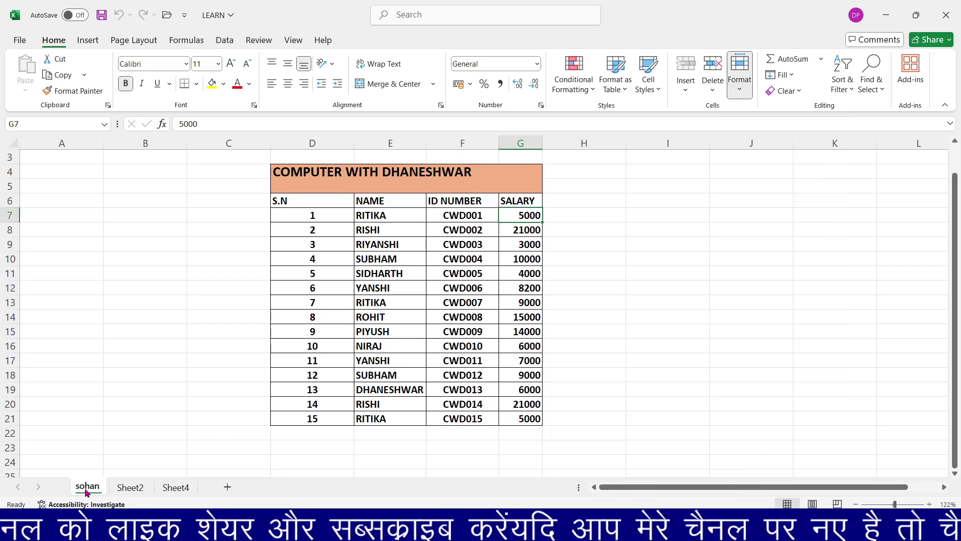
click(740, 75)
mouse_move(773, 311)
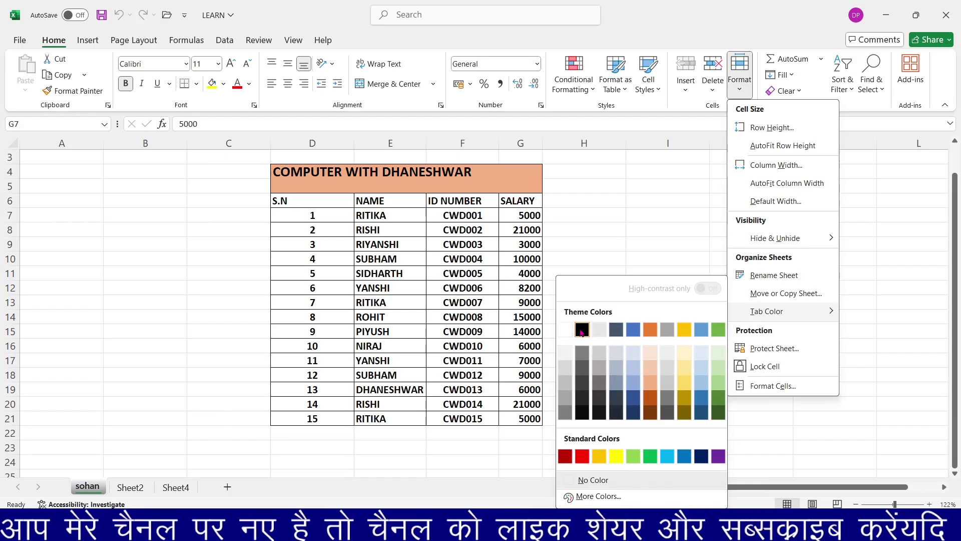
click(581, 330)
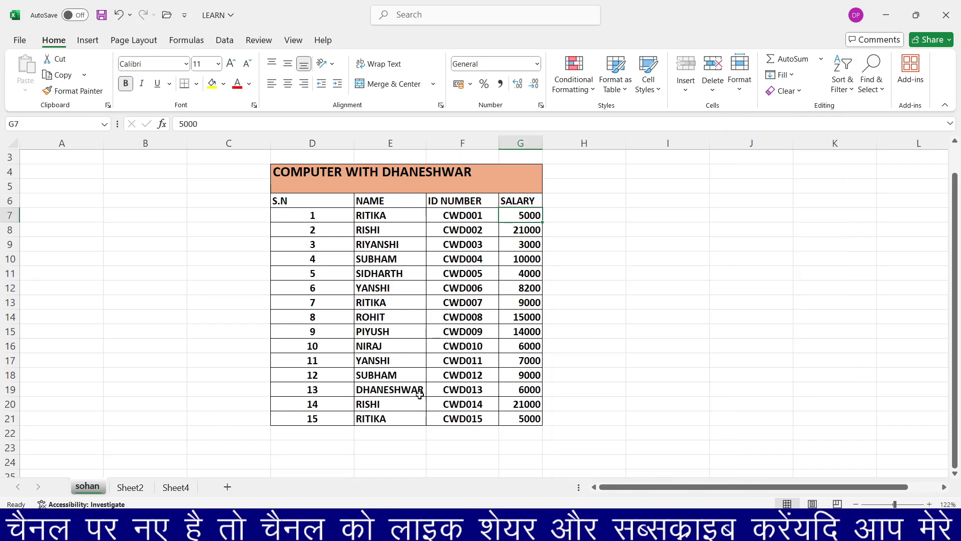
Set the tab color of the renamed worksheet to dark orange from the theme colors
right_click(98, 491)
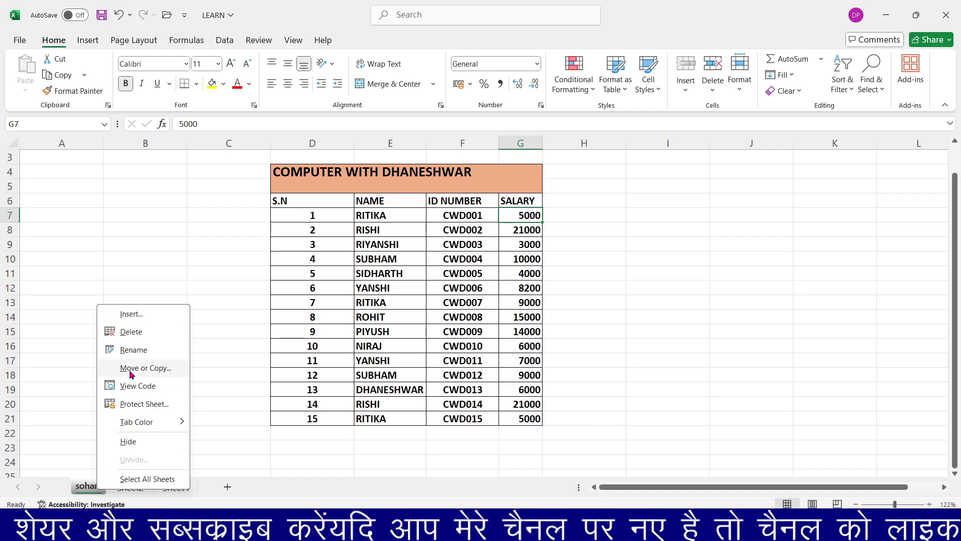
mouse_move(133, 421)
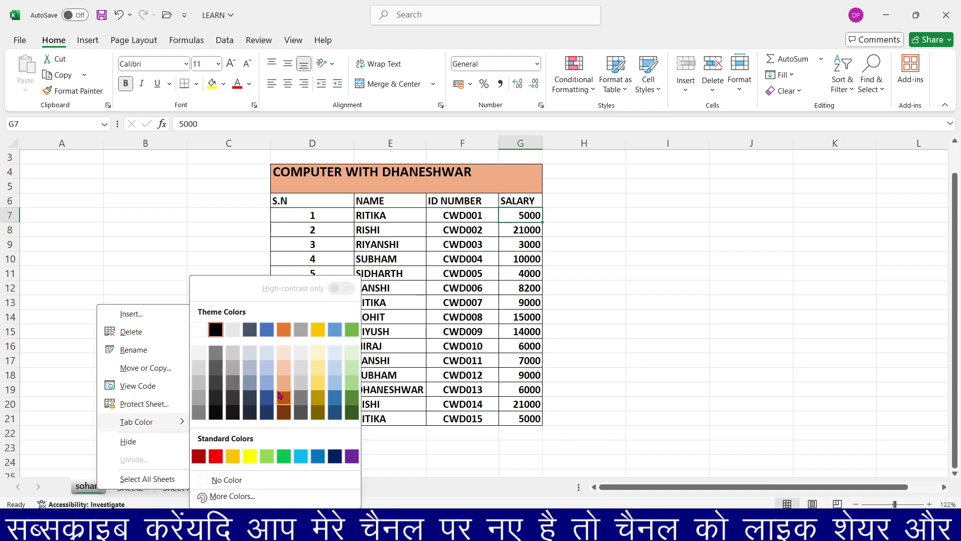
click(279, 396)
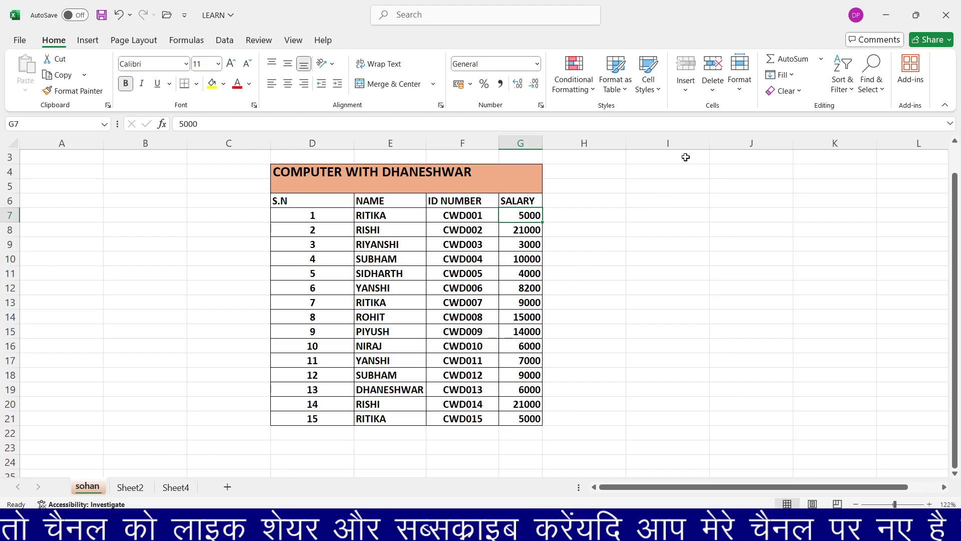
Protect the renamed worksheet with a password, allowing only selection of locked and unlocked cells, and re-enter the password to confirm
click(741, 80)
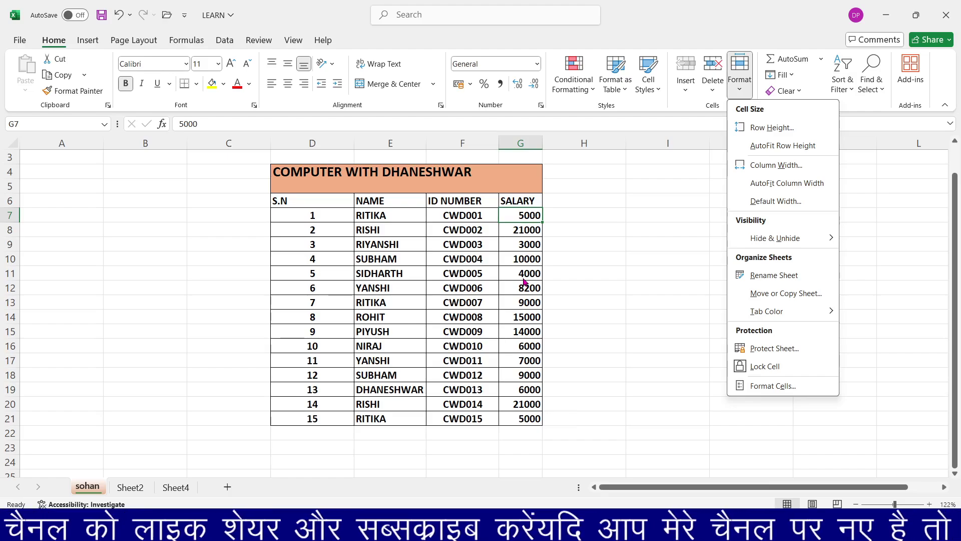
click(521, 230)
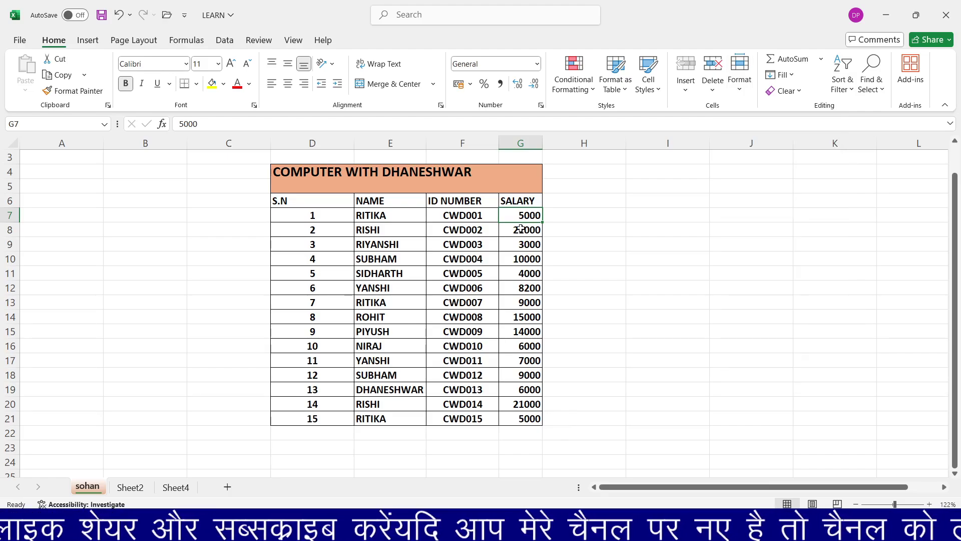
click(519, 229)
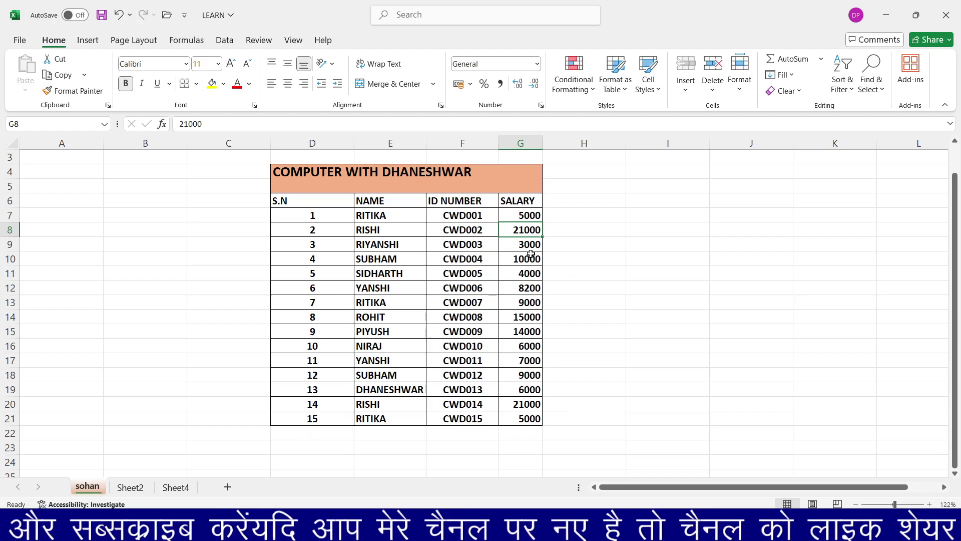
click(740, 73)
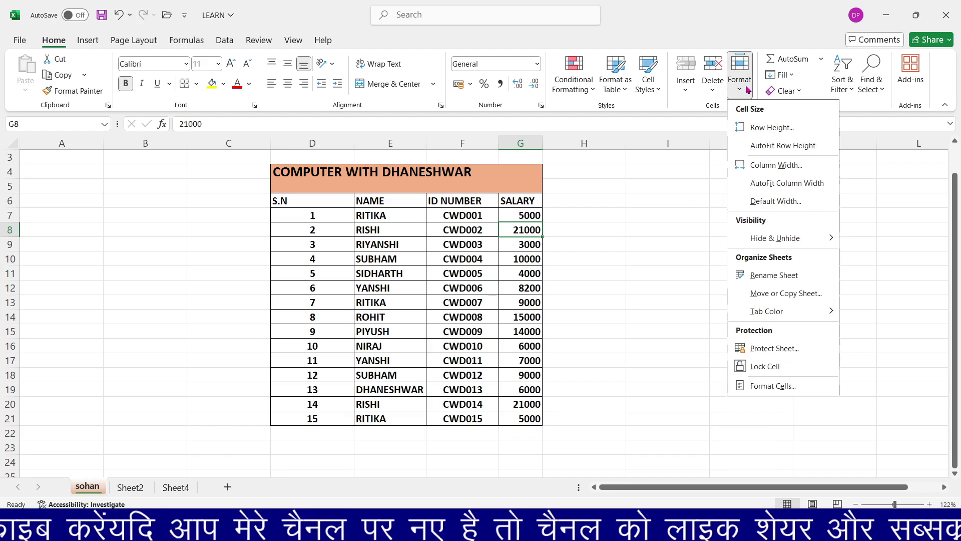
click(764, 349)
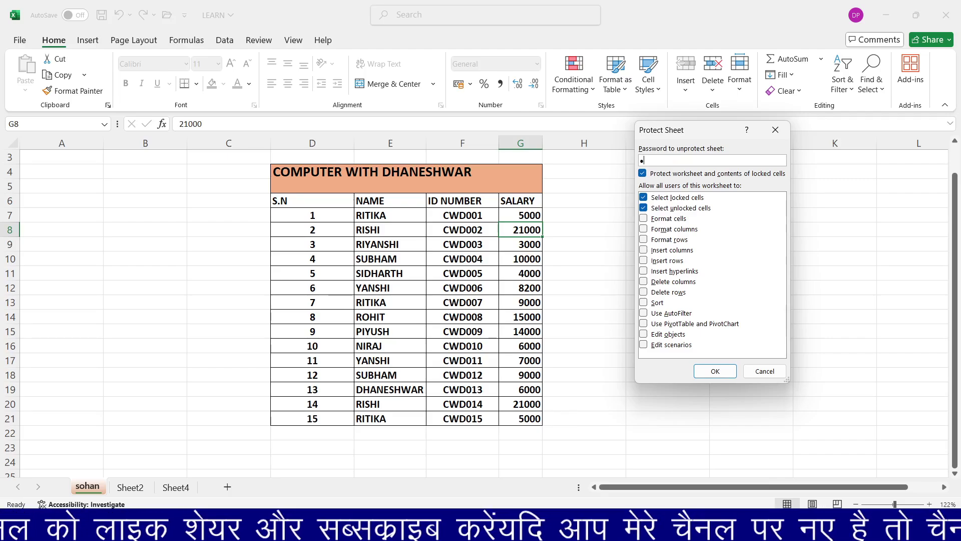
click(714, 370)
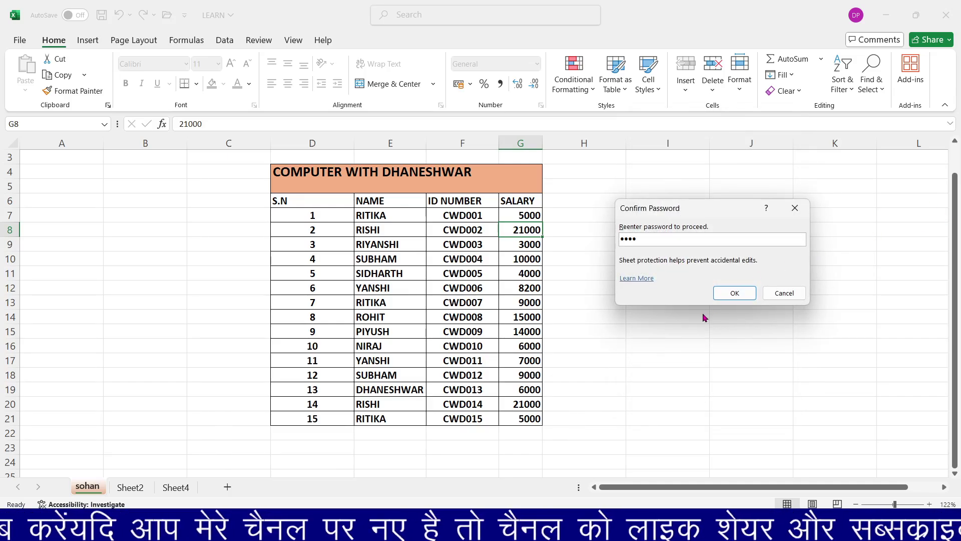
click(733, 292)
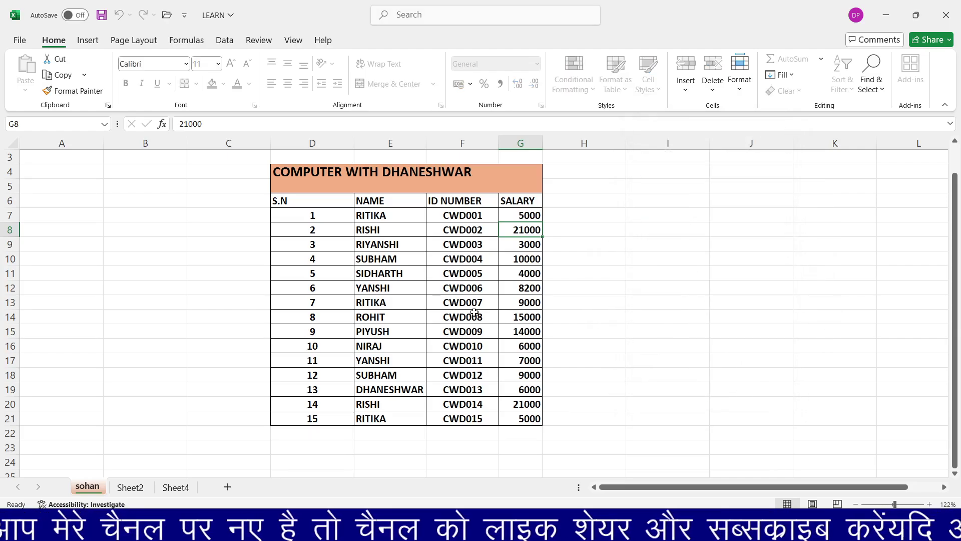
Test the sheet protection by trying to edit the ID number in cell F13, and select cell F16
click(445, 306)
double_click(444, 306)
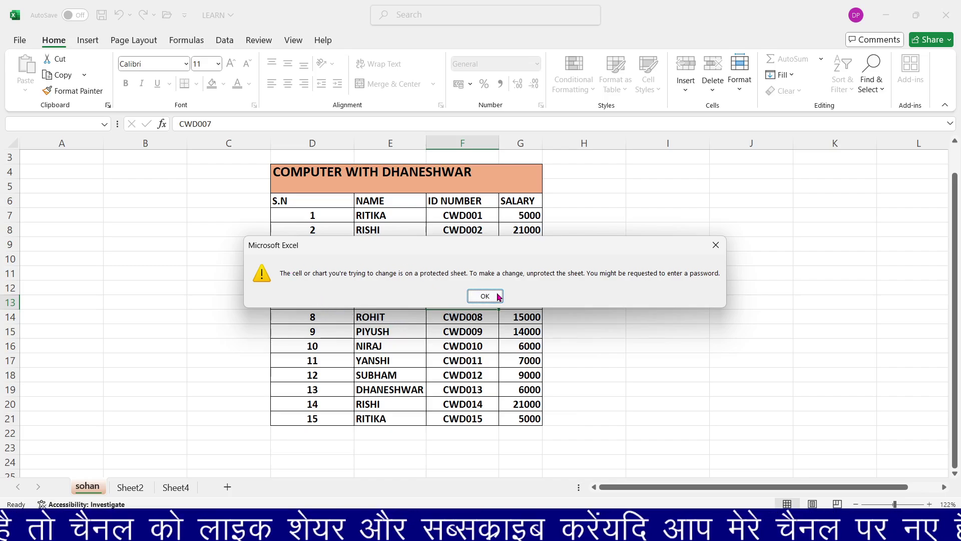
click(715, 245)
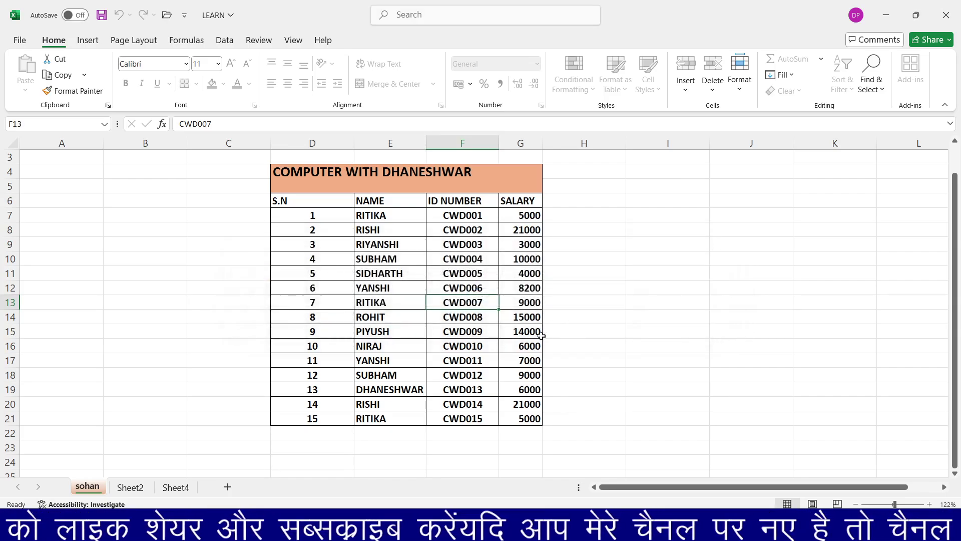
click(446, 344)
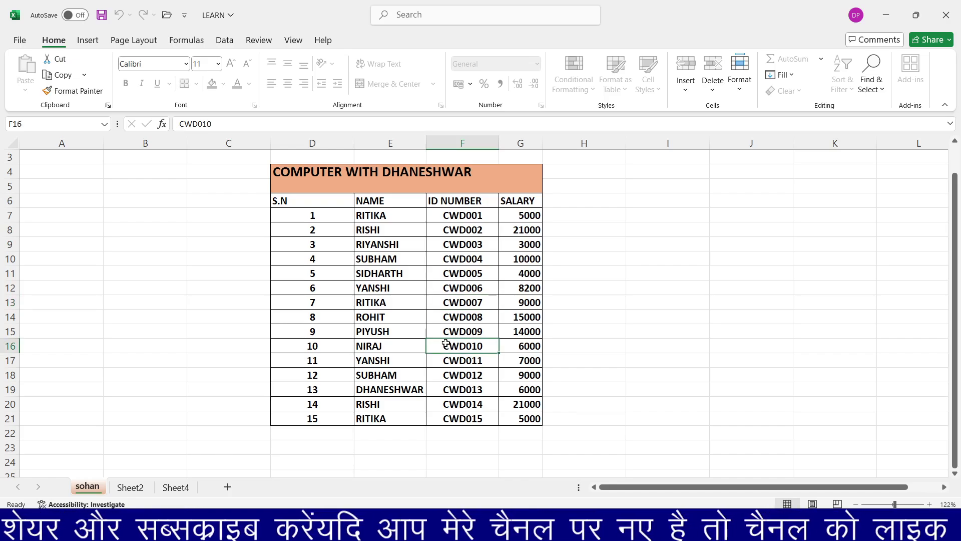
Test the sheet protection by trying to edit the ID numbers in cells F16 and F17
double_click(446, 345)
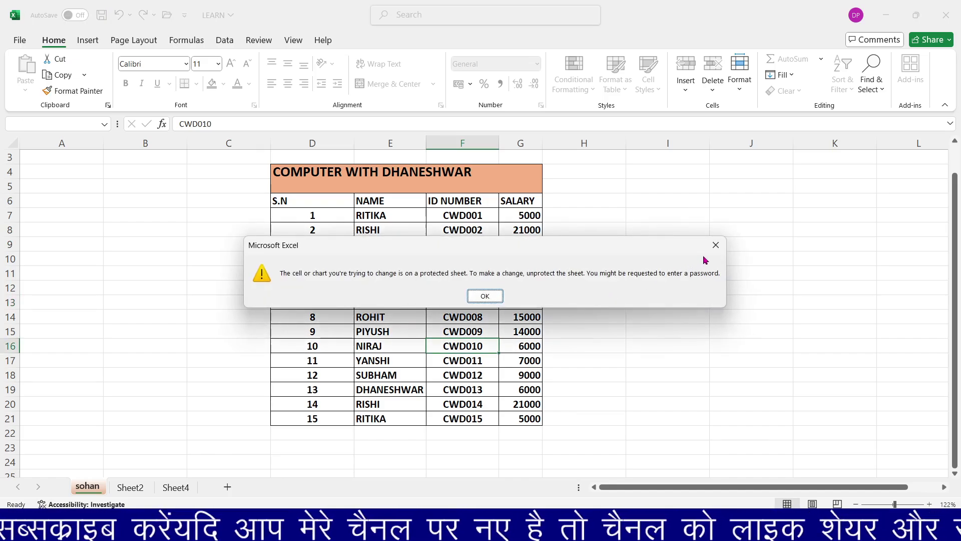
click(715, 244)
click(448, 361)
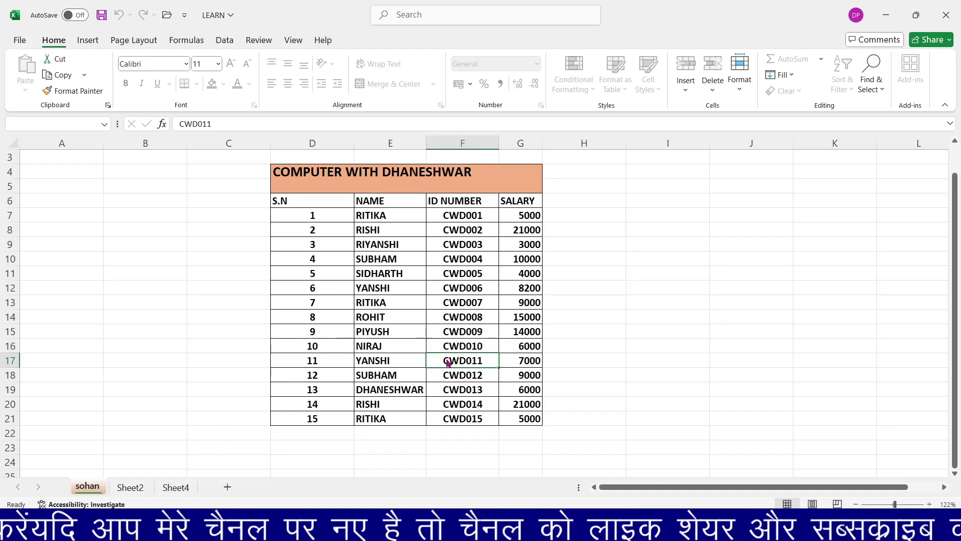
double_click(447, 361)
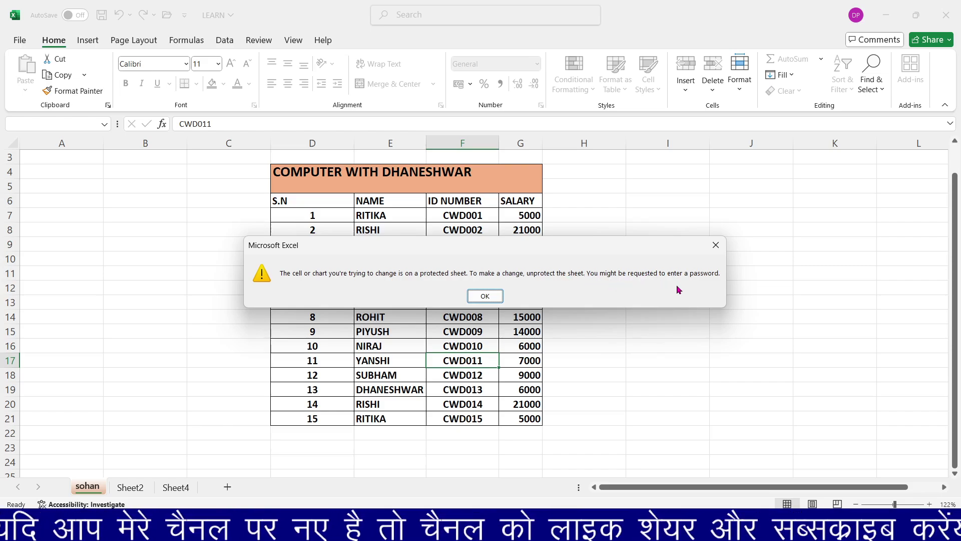
click(715, 247)
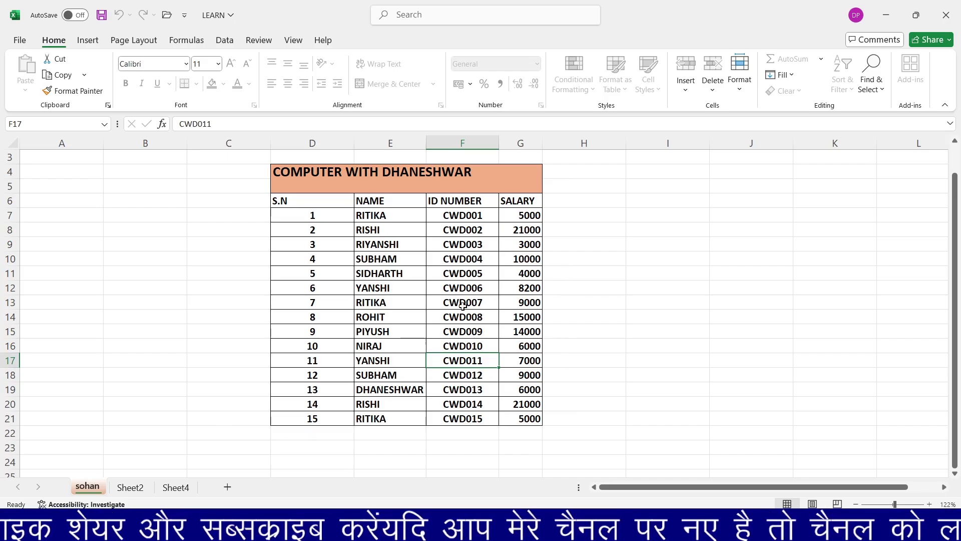
Unprotect the worksheet by entering the sheet protection password
click(738, 89)
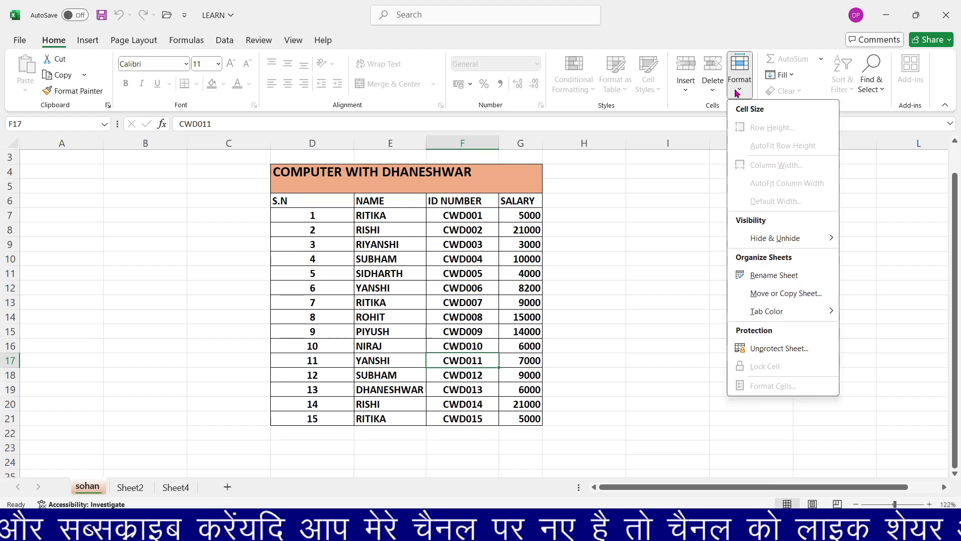
click(758, 349)
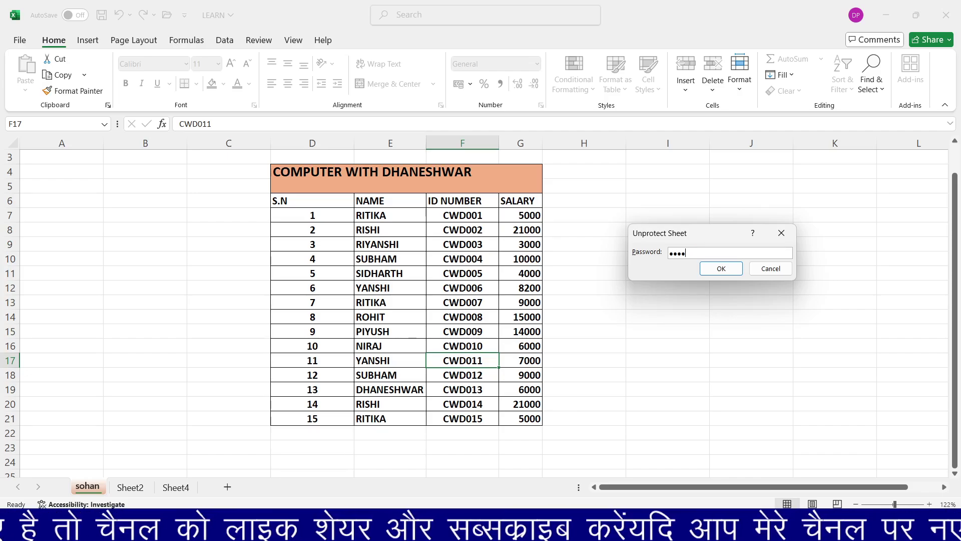
key(Return)
Set the salary in cell G13 to 1250
click(527, 300)
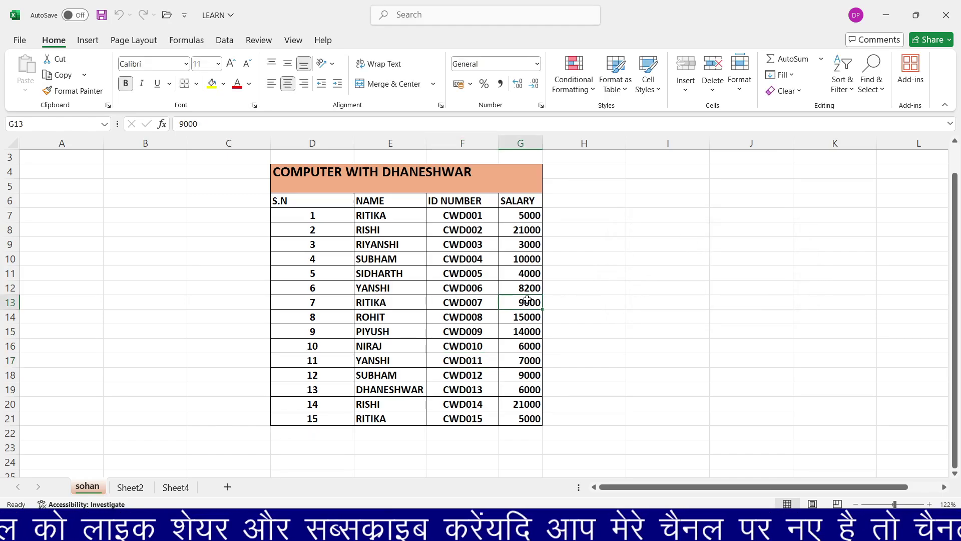
text(1250)
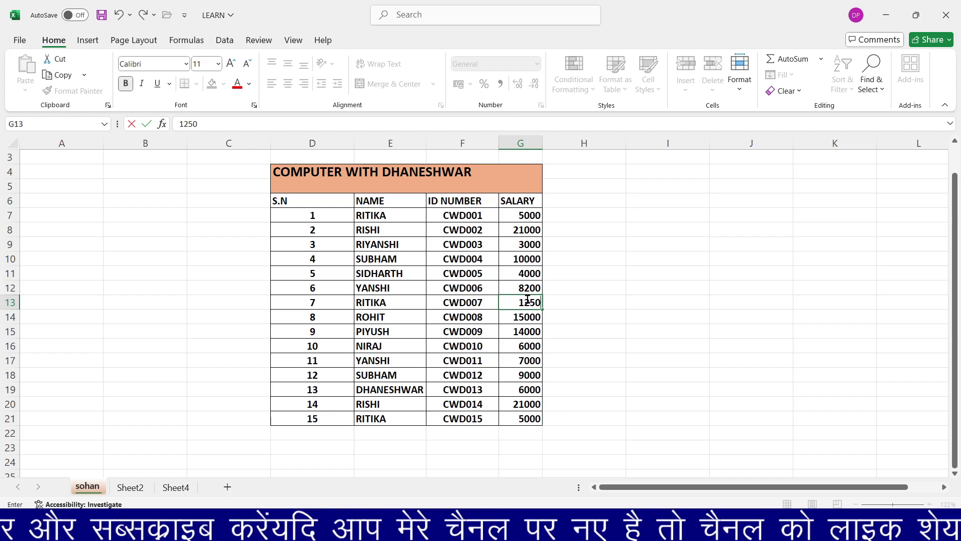
click(562, 320)
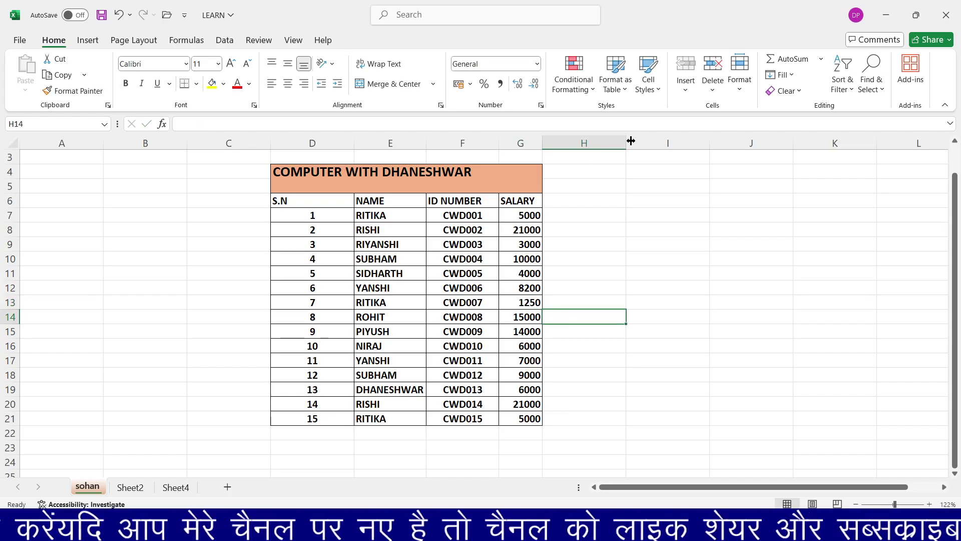
Examine the number categories in the Format Cells dialog and compare them with the quick number format choices
click(739, 90)
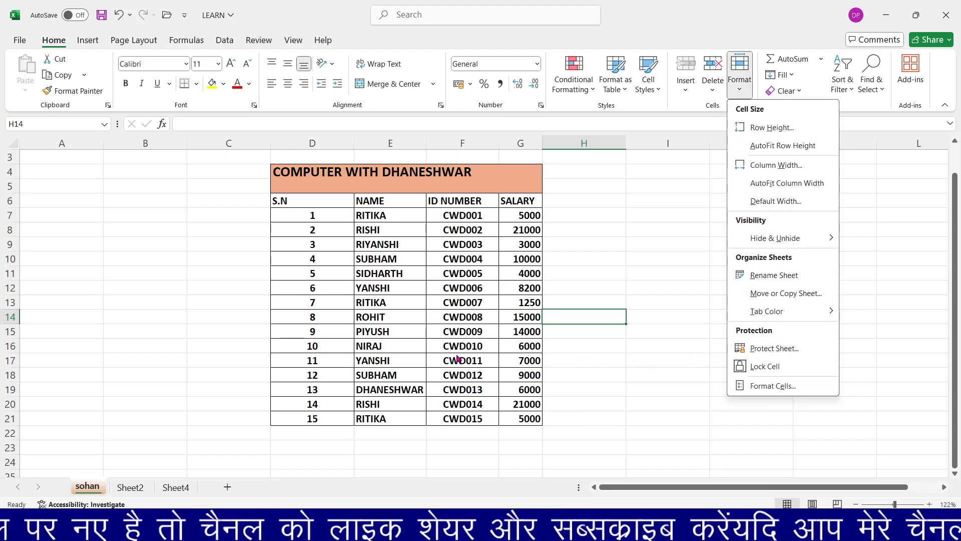
click(756, 386)
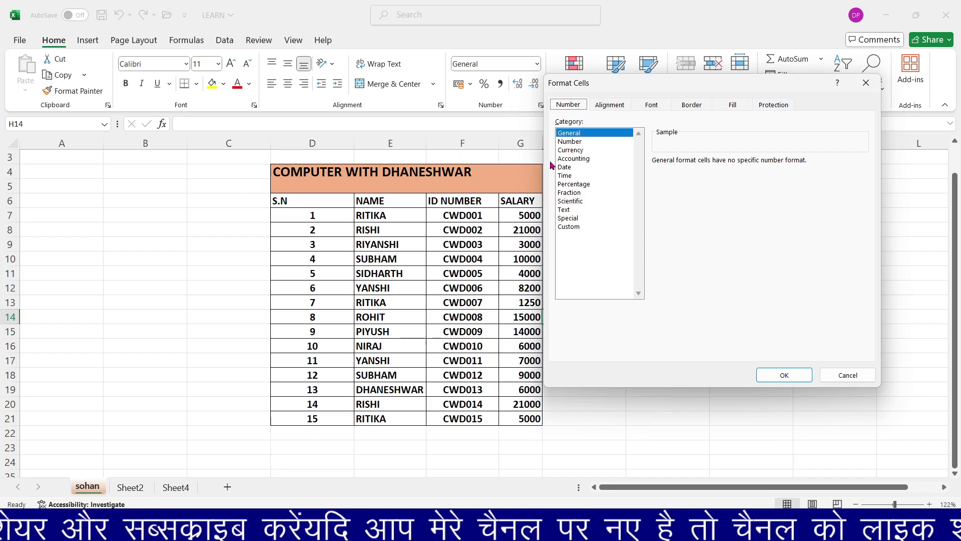
drag(637, 92, 662, 108)
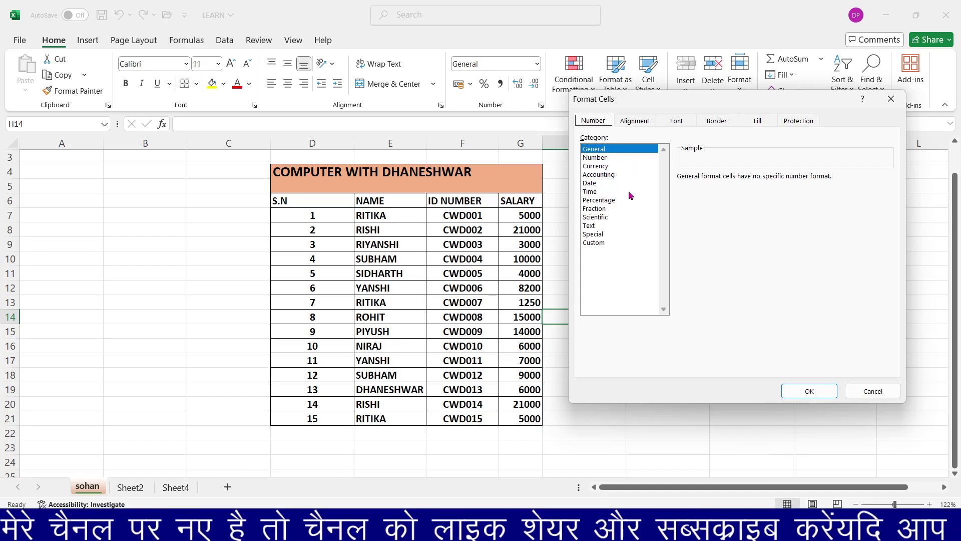
click(891, 98)
click(536, 64)
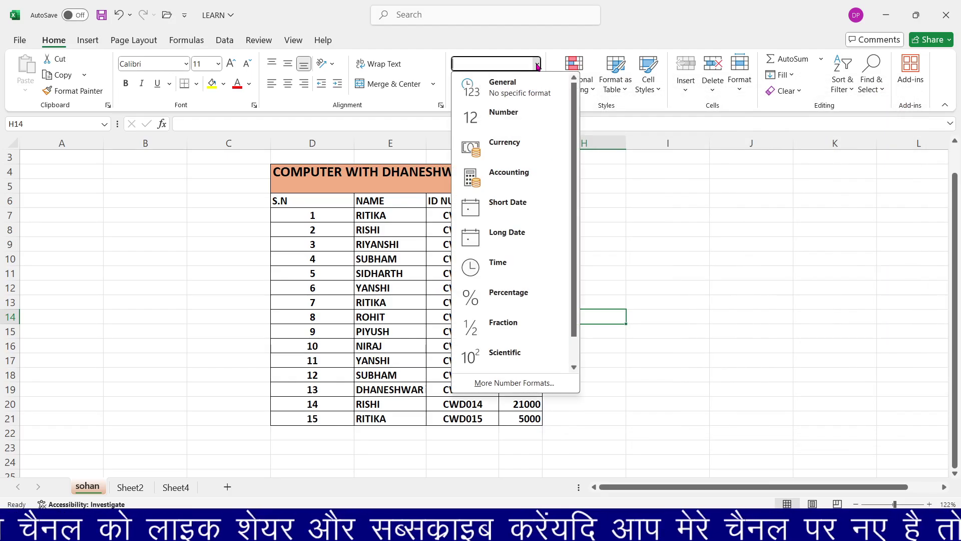
click(468, 382)
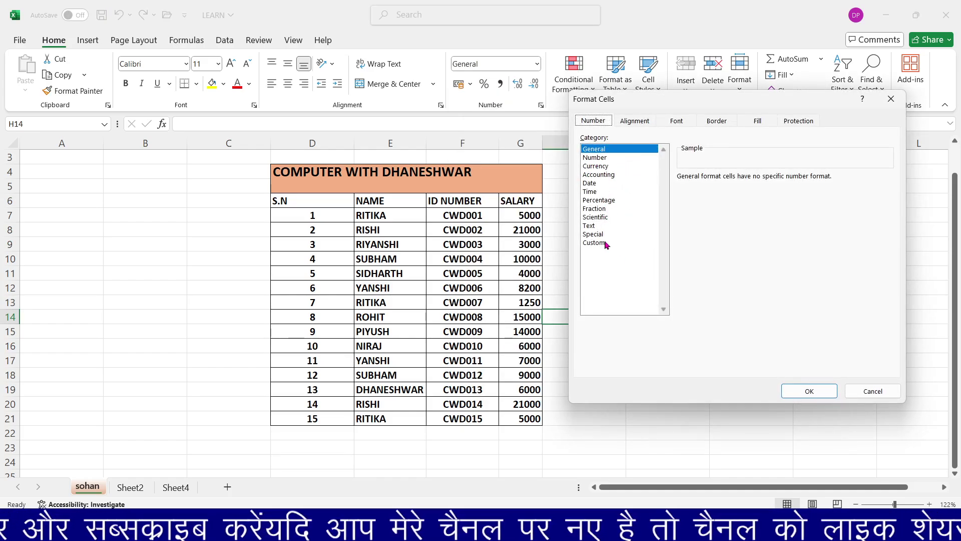
click(890, 100)
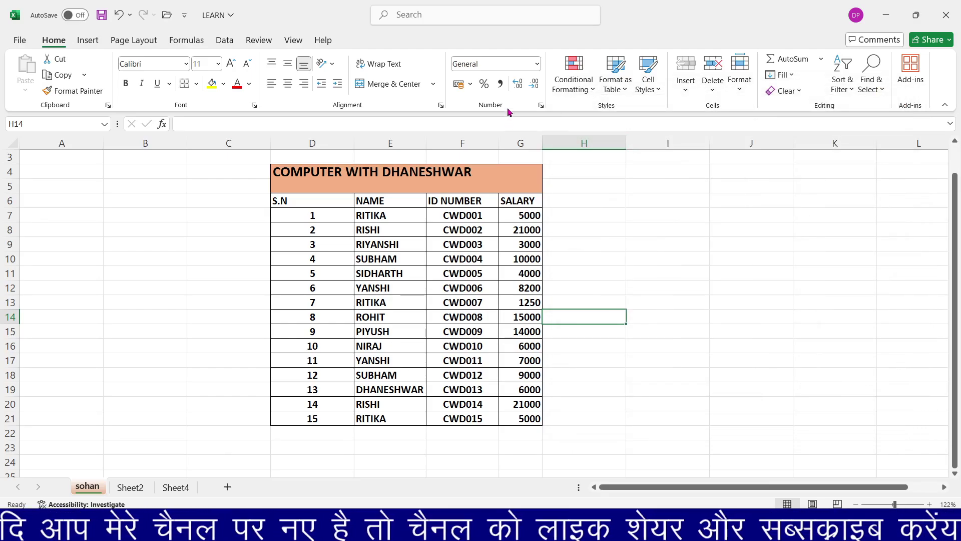
click(537, 64)
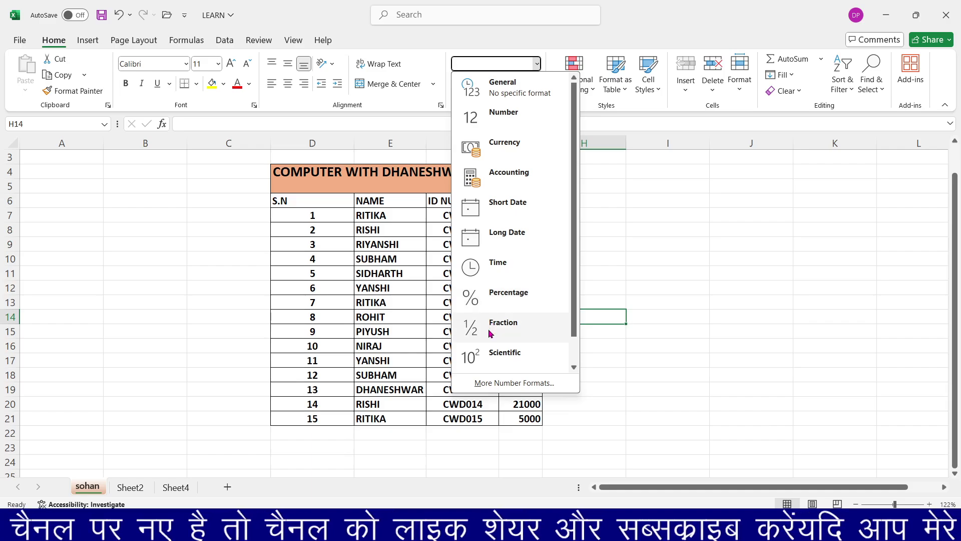
click(506, 382)
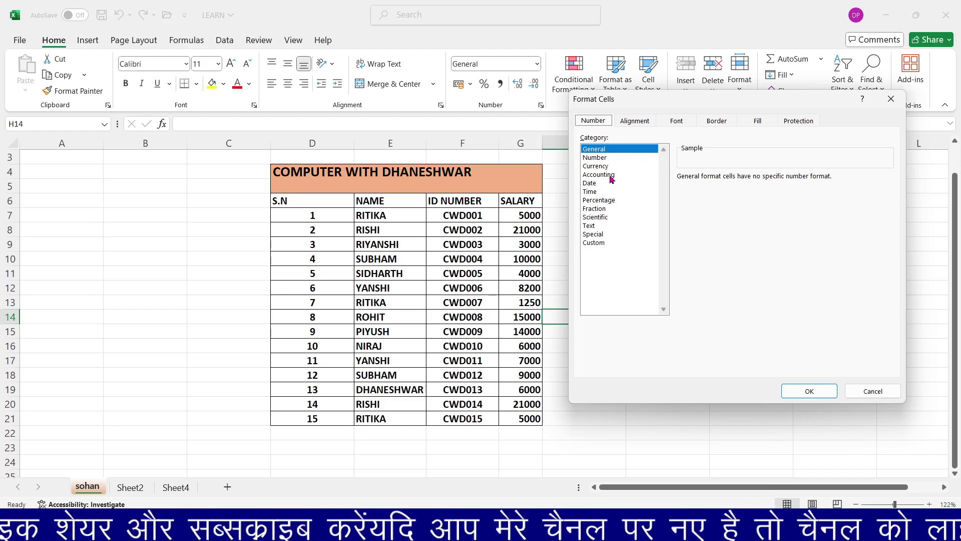
click(891, 99)
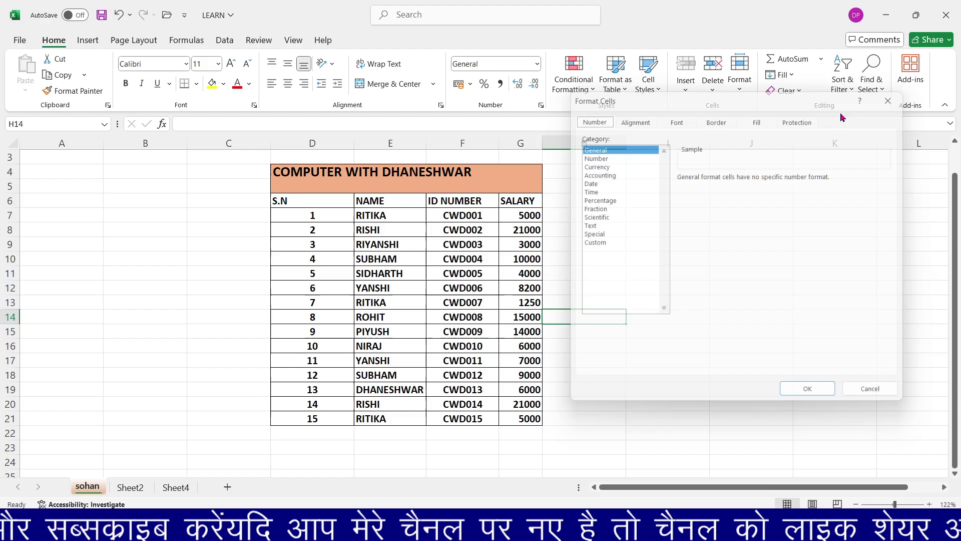
click(739, 92)
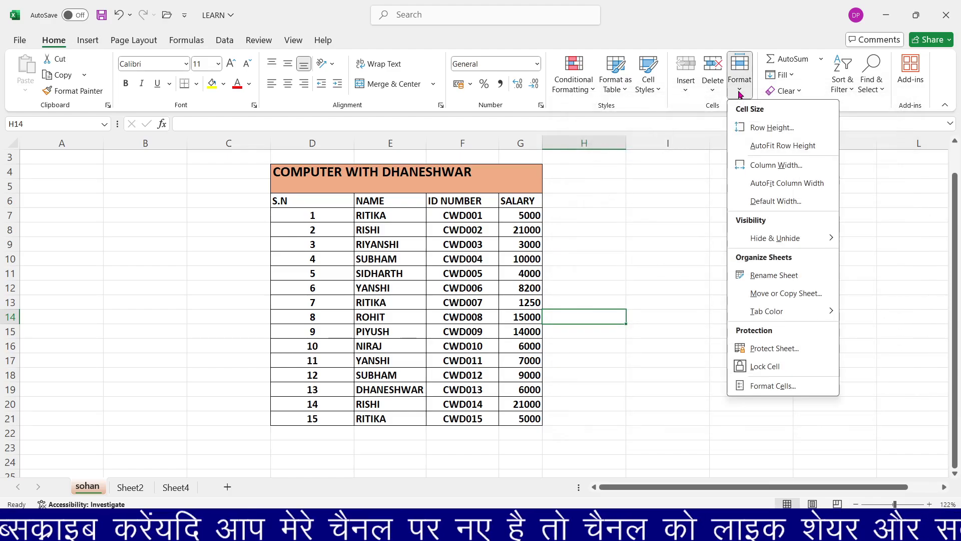
click(769, 386)
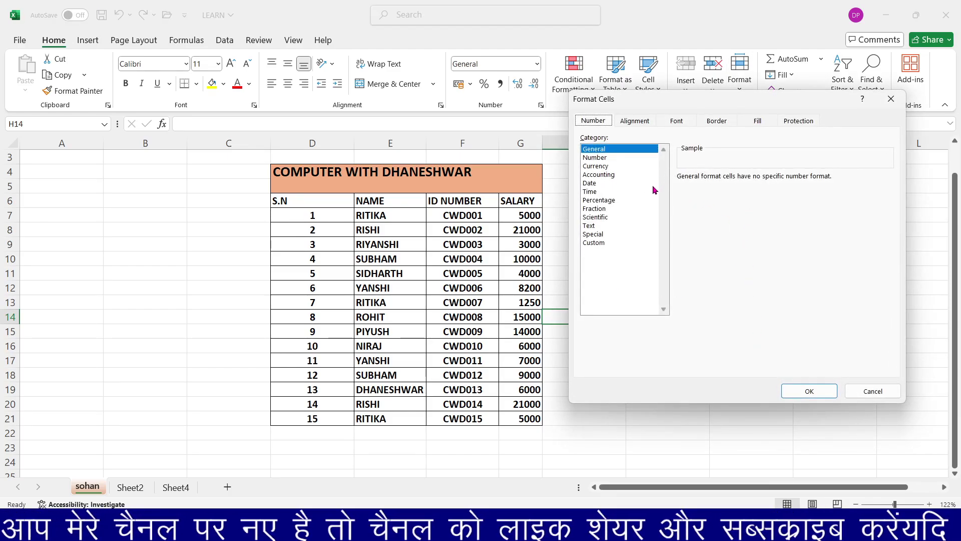
click(891, 99)
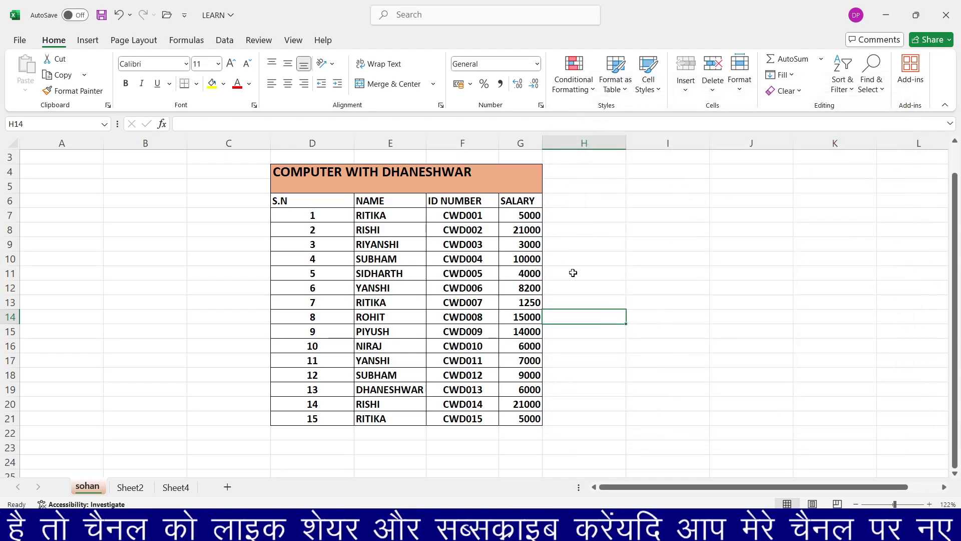
click(817, 61)
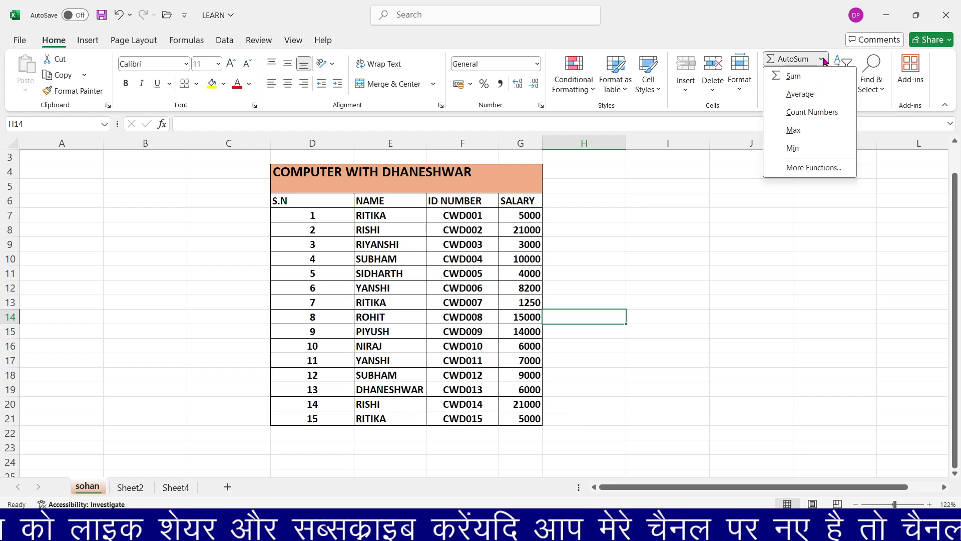
click(746, 188)
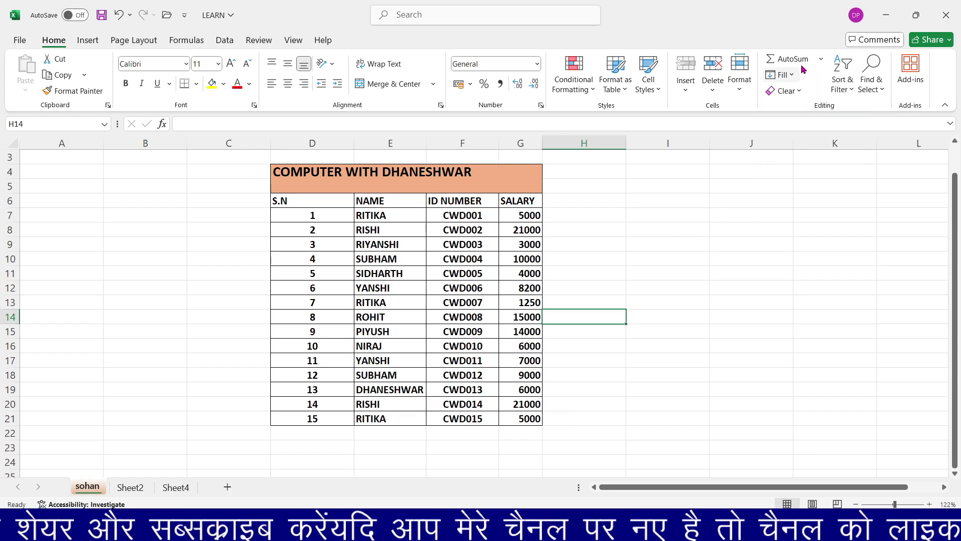
click(820, 60)
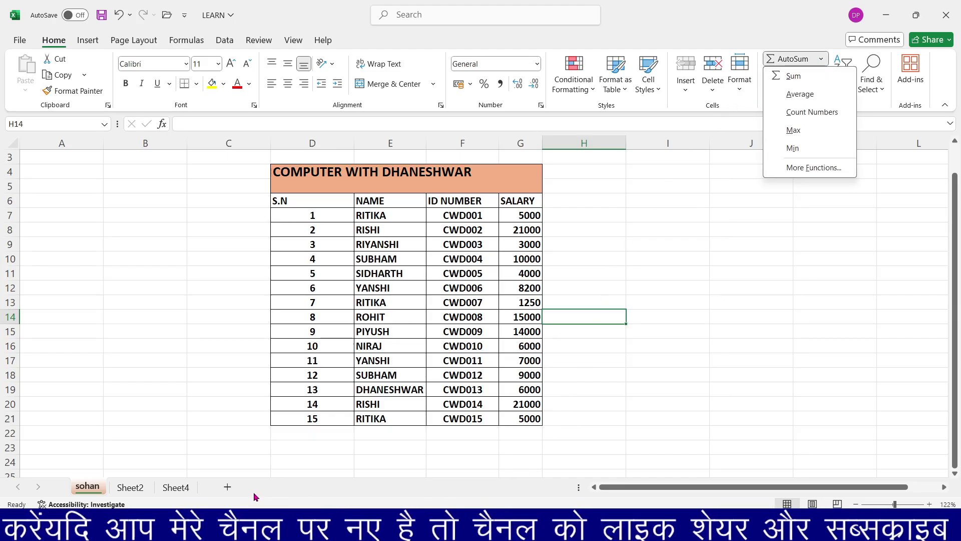
Look through the workbook's worksheets and switch to Sheet4, which holds the student marks table
click(162, 489)
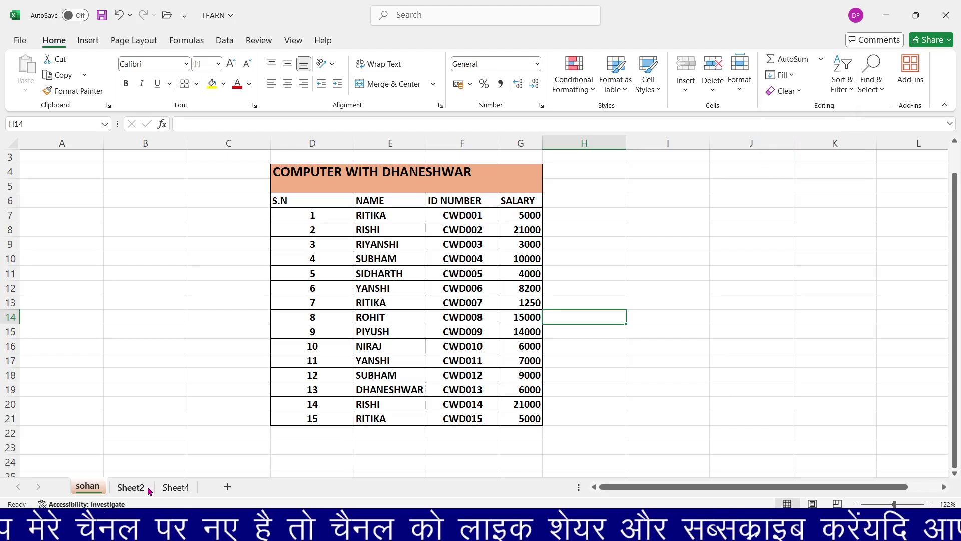
click(132, 488)
click(98, 486)
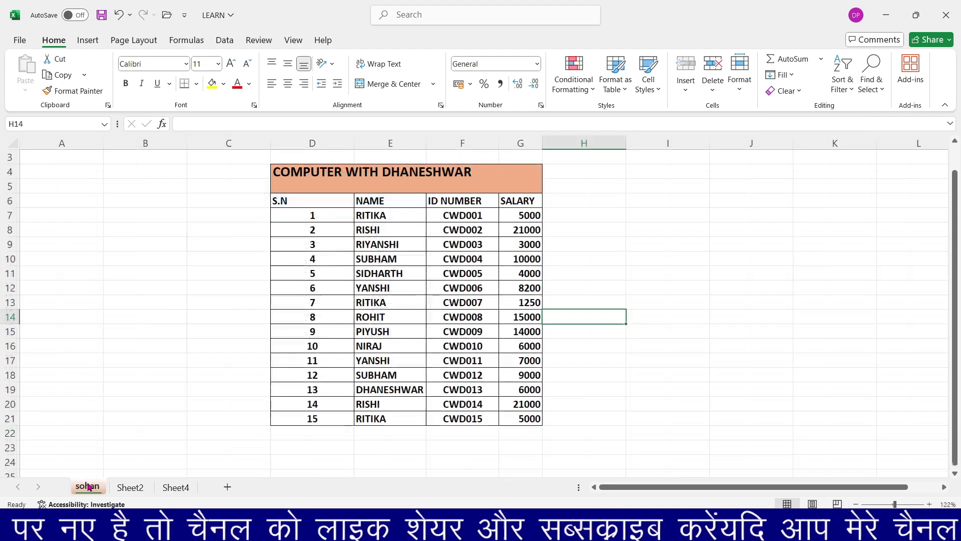
click(130, 487)
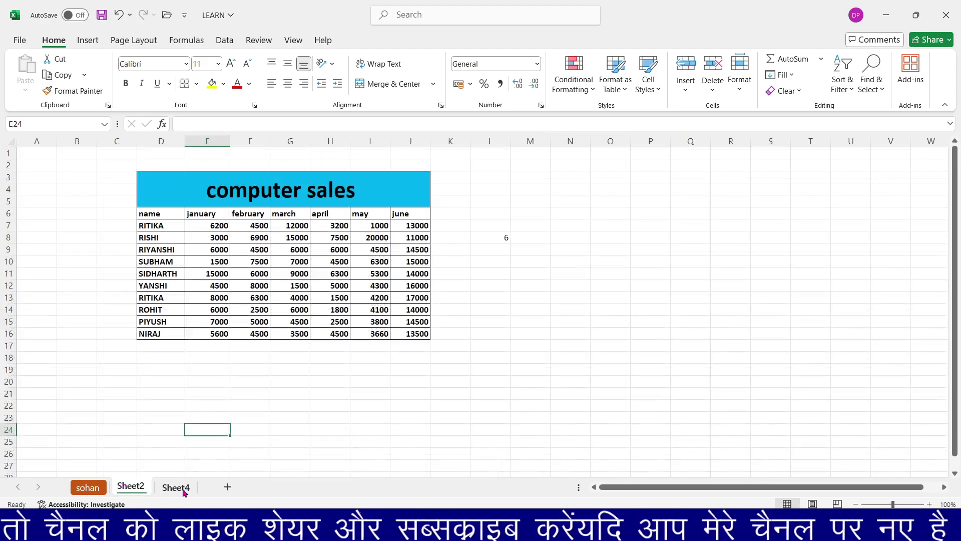
click(175, 486)
click(515, 270)
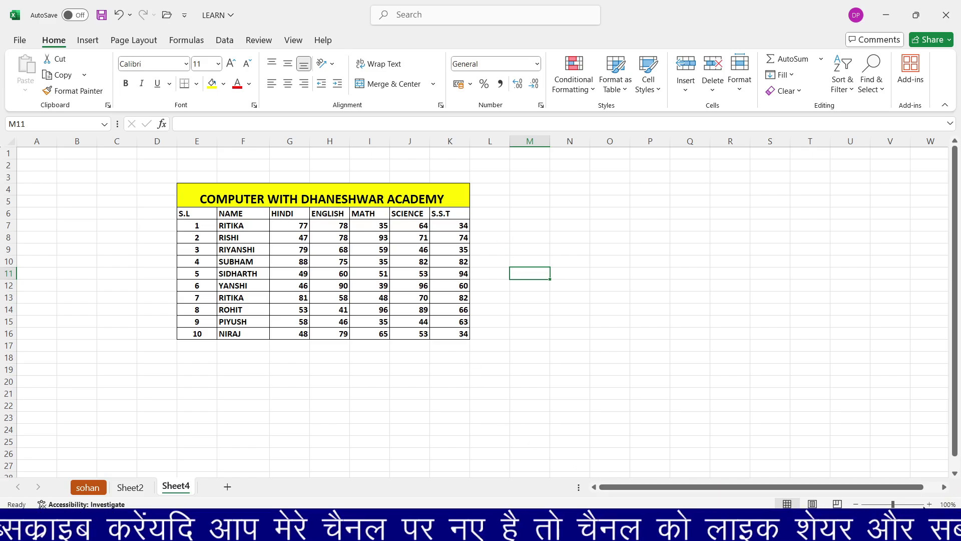
scroll(545, 391, up, 1)
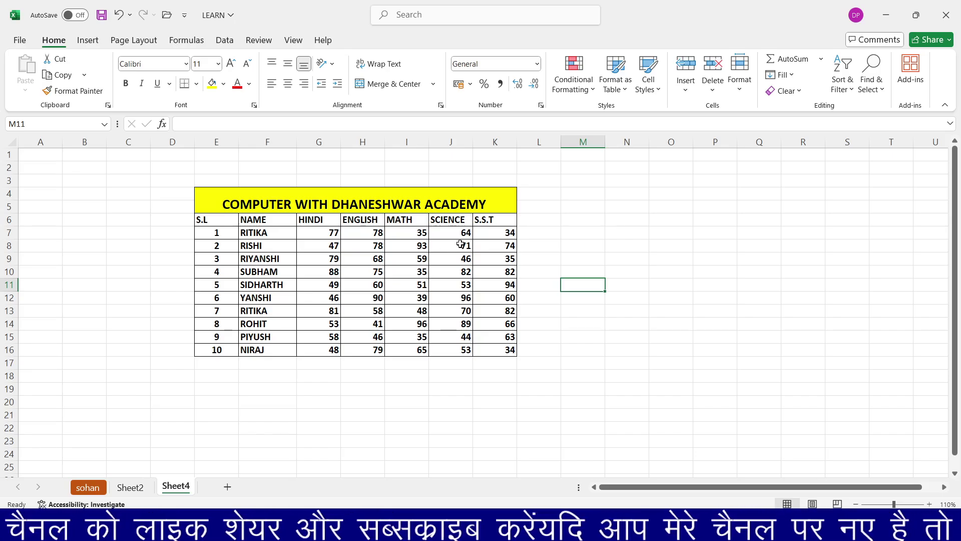
Add the heading "total" in cell M6 beside the marks table and select cell M7 below it
click(539, 234)
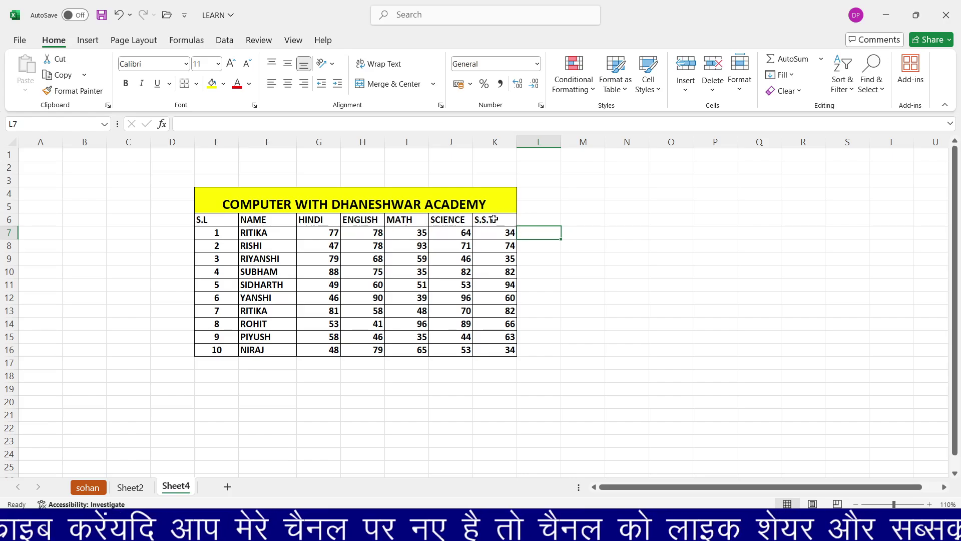
drag(494, 220, 562, 218)
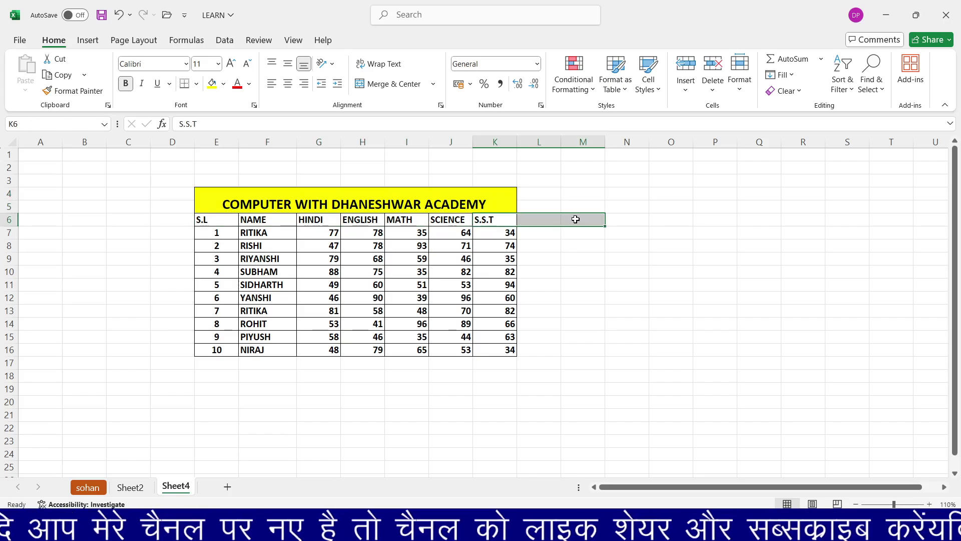
click(576, 219)
text(tot)
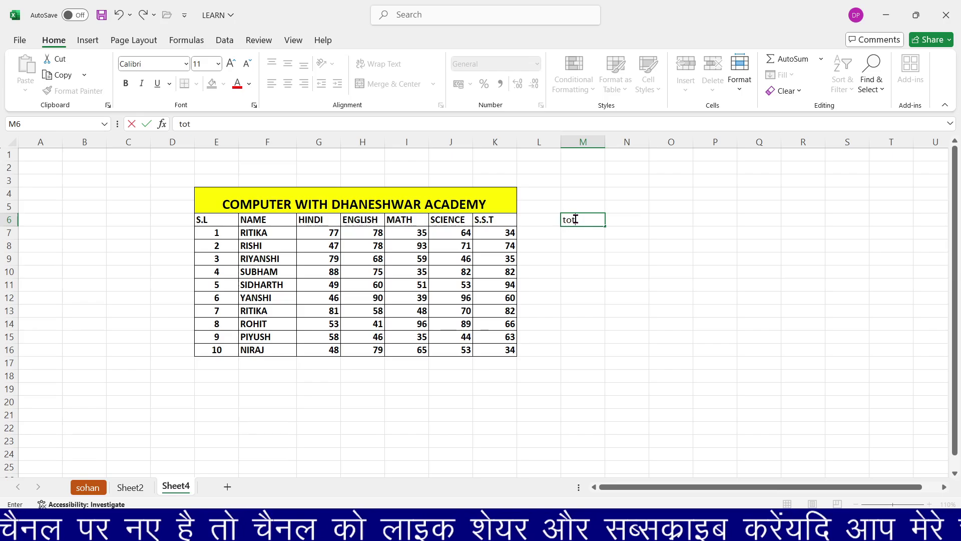
text(al)
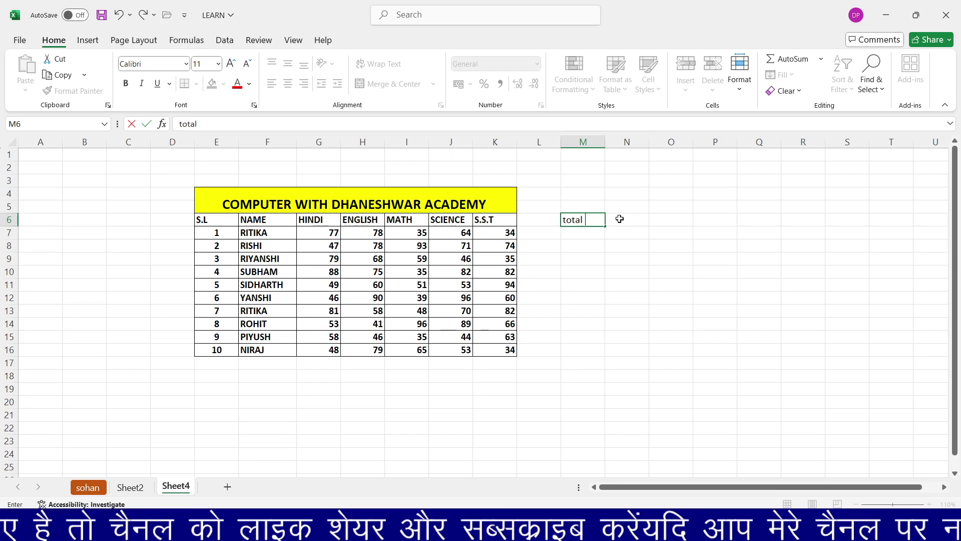
click(619, 220)
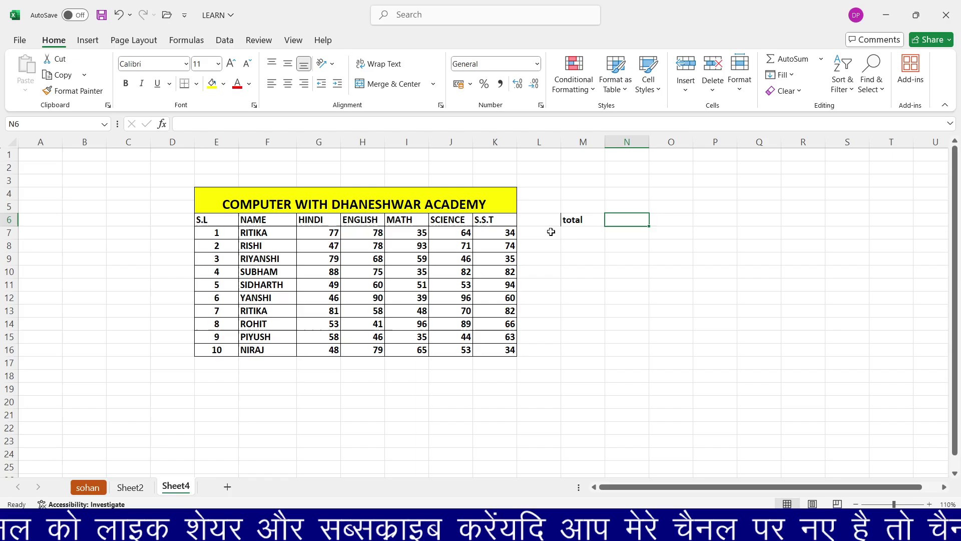
click(566, 234)
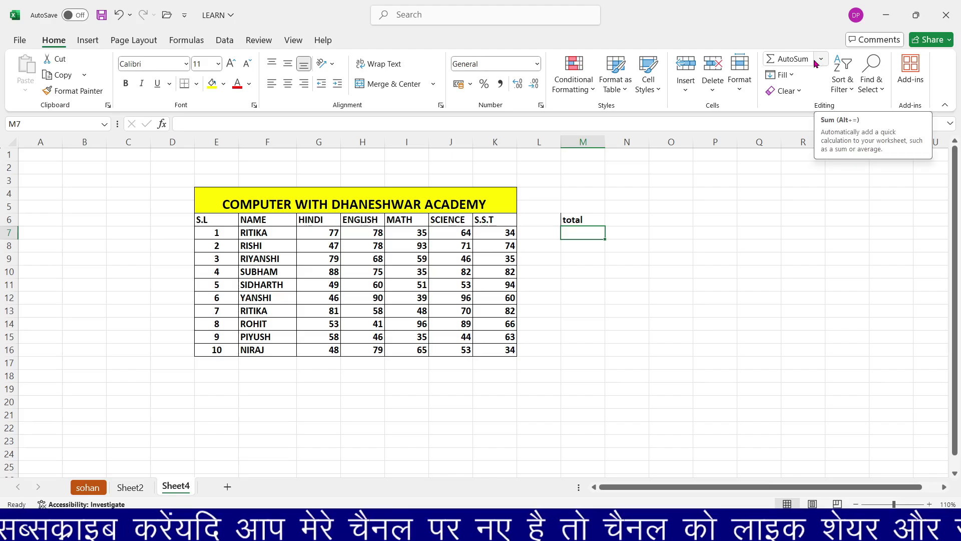
Total the first two students' marks in M7 and M8 with AutoSum and fill the formula down to M16
click(793, 59)
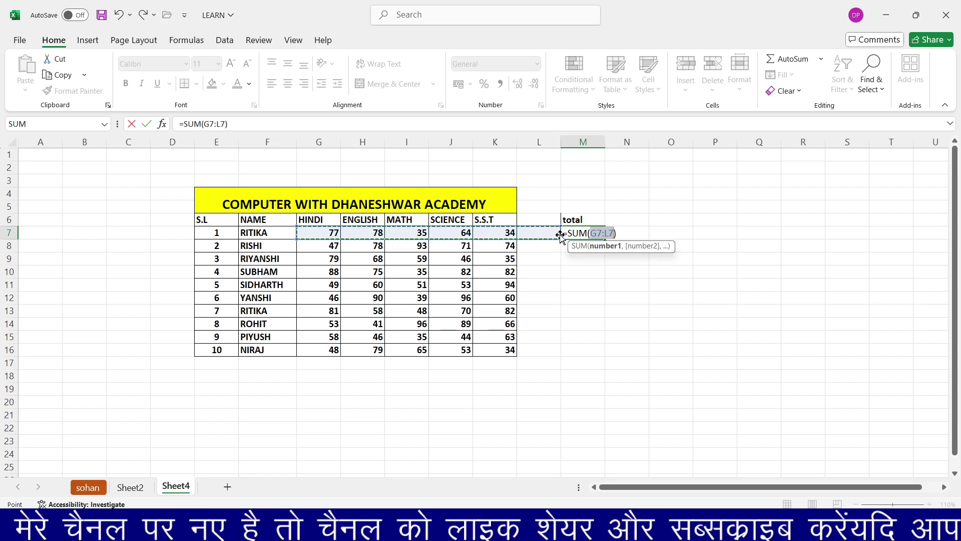
key(Return)
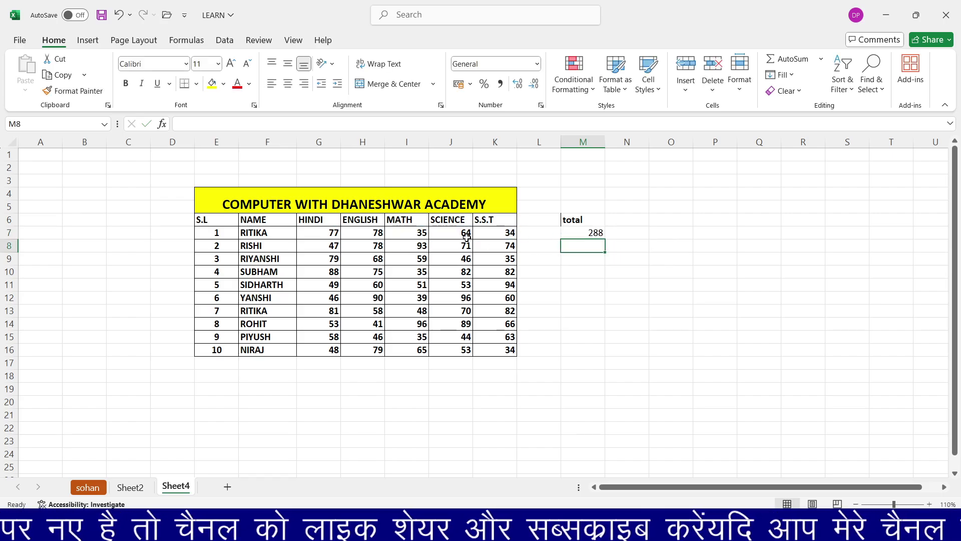
click(572, 234)
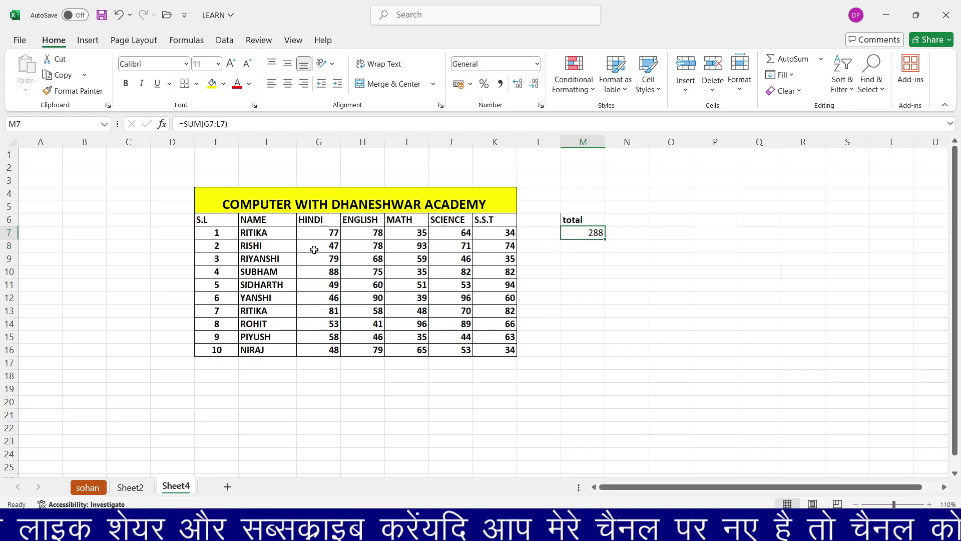
click(583, 245)
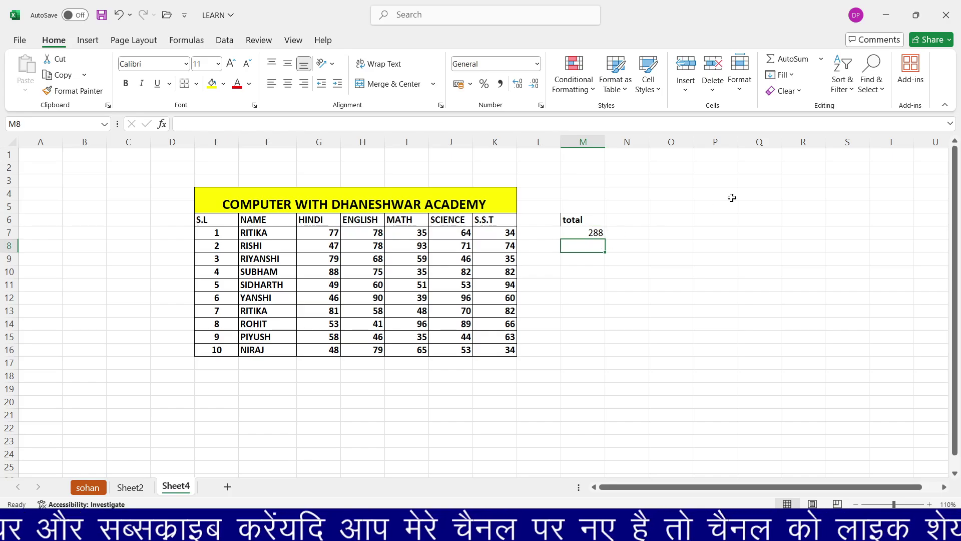
click(782, 61)
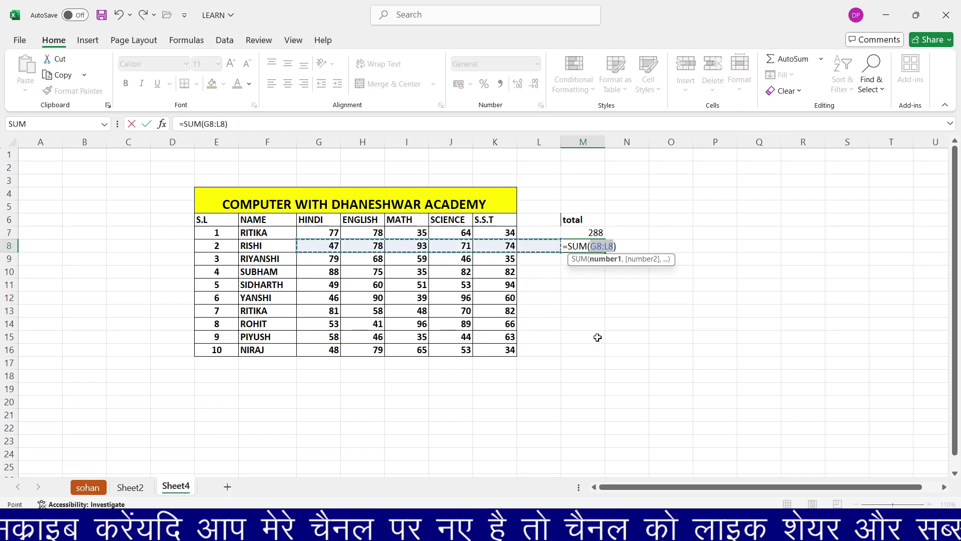
key(Return)
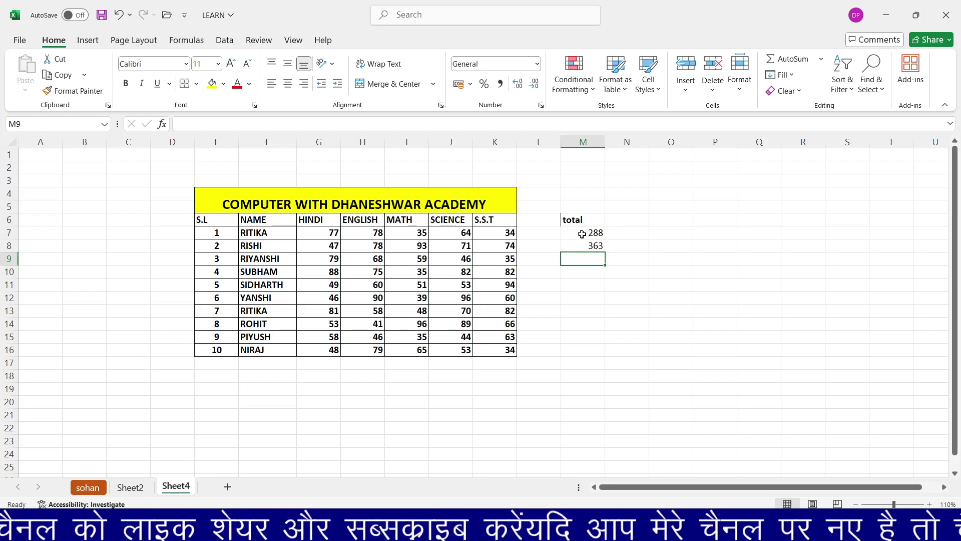
drag(582, 232, 607, 356)
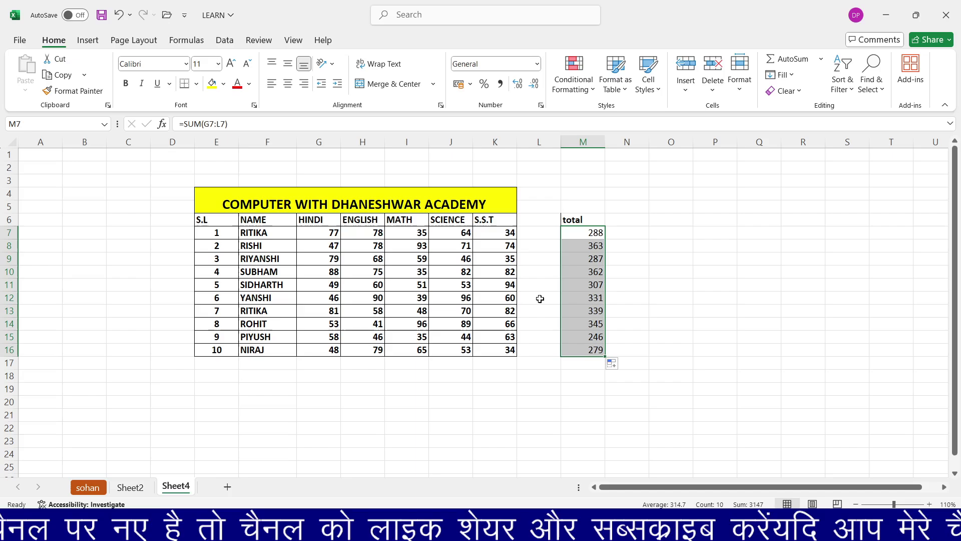
Undo the filled totals and clear the AutoSum formulas from cells M7 and M8
key(ctrl+z)
key(alt+equal)
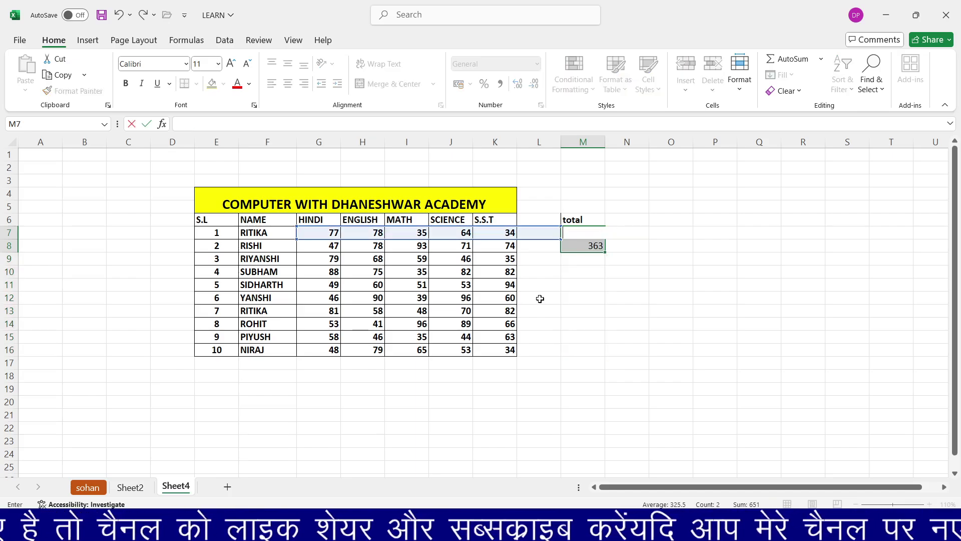
key(Escape)
key(Delete)
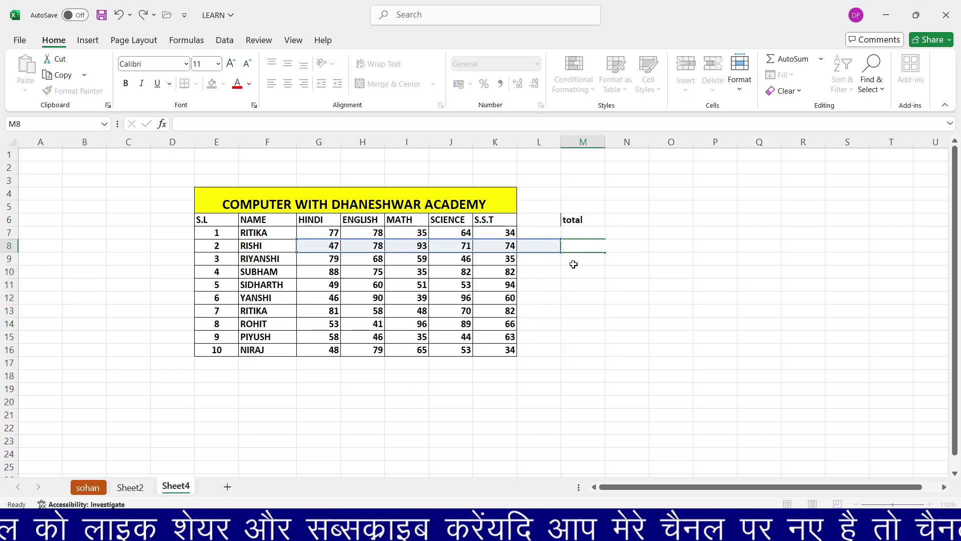
click(574, 259)
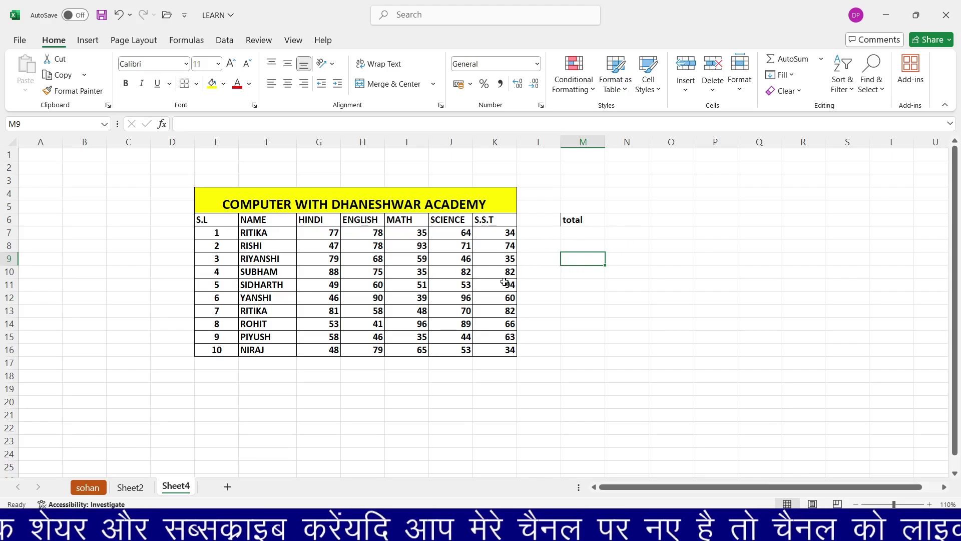
Enter the formula =sum(G8:K8) in cell M8 and fill it down to M16
click(567, 245)
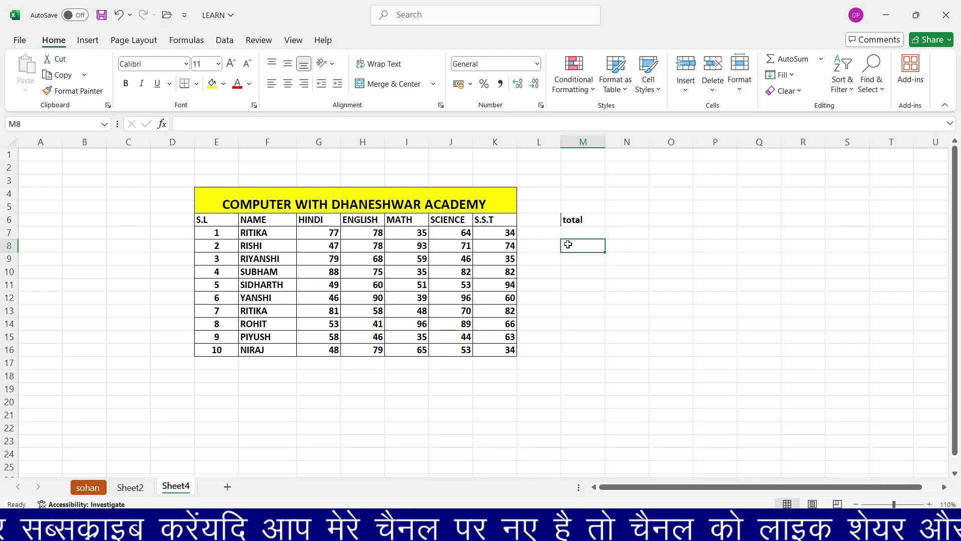
text(=)
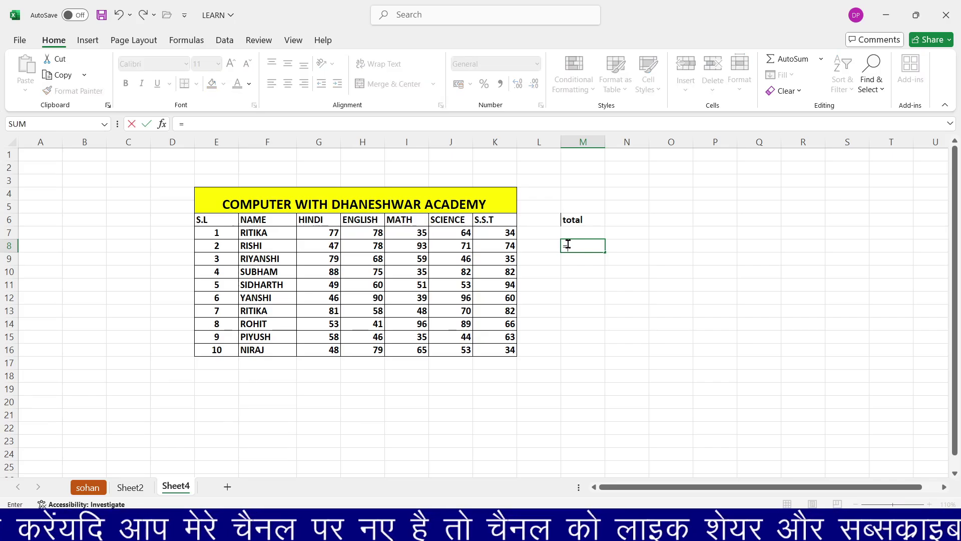
text(sum)
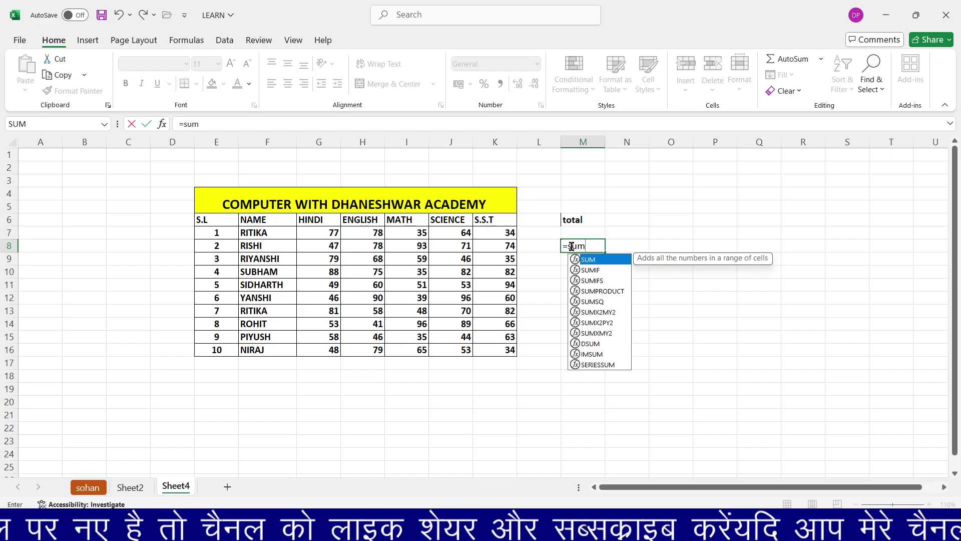
text(()
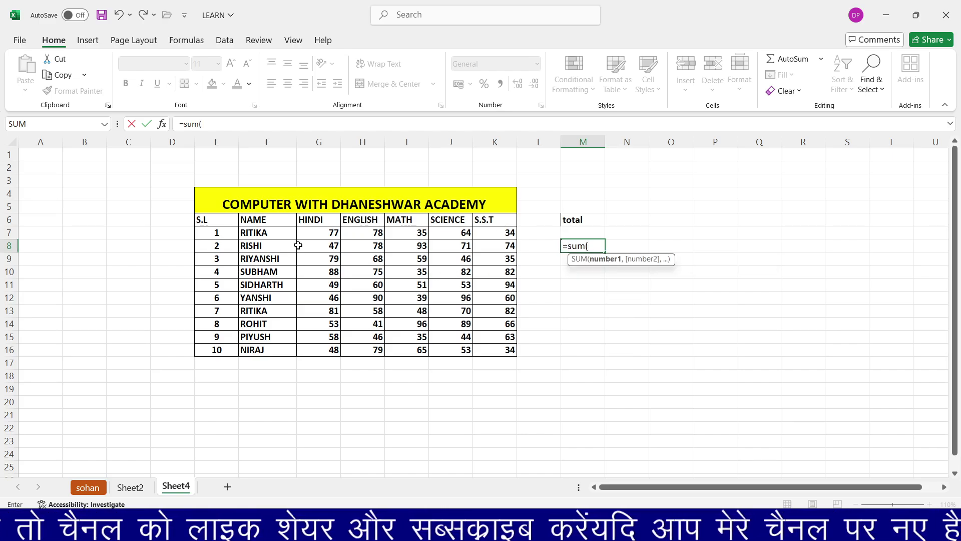
drag(306, 242, 486, 243)
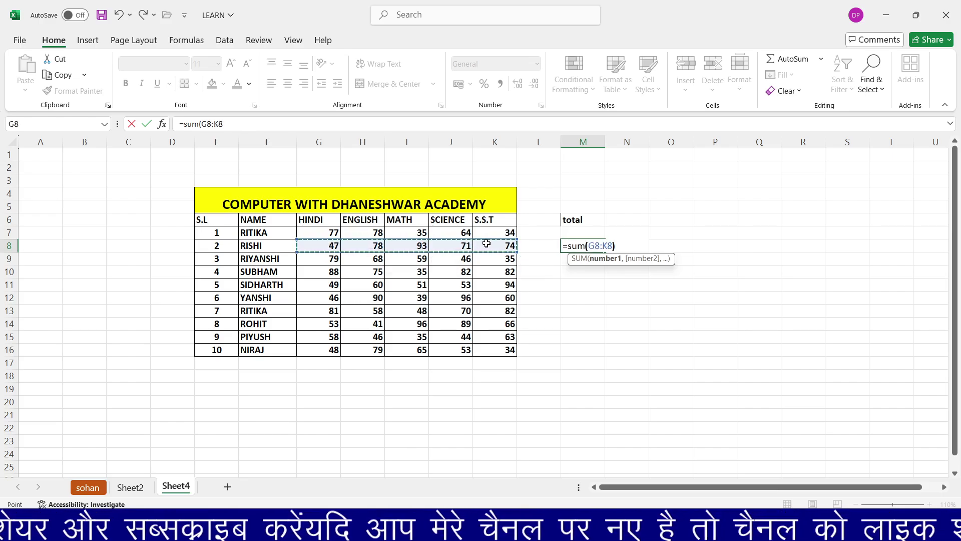
text())
key(Return)
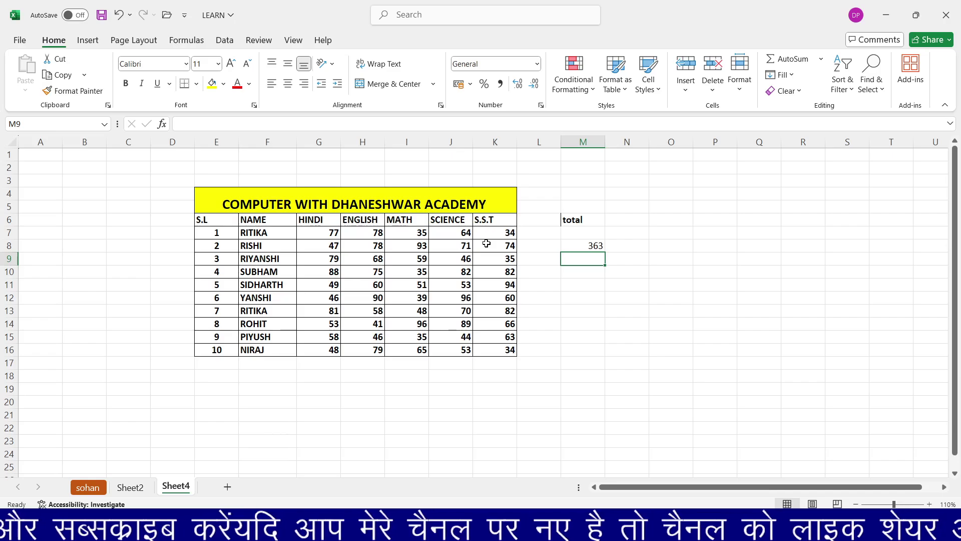
click(594, 246)
drag(602, 245, 601, 359)
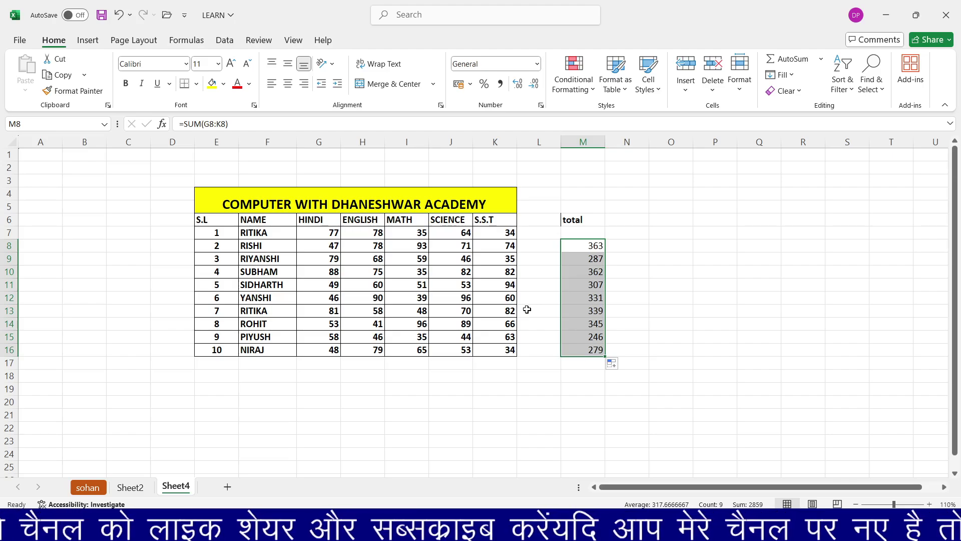
Add the heading "average" in cell N6 beside the total heading and select cell N7 below it
click(821, 59)
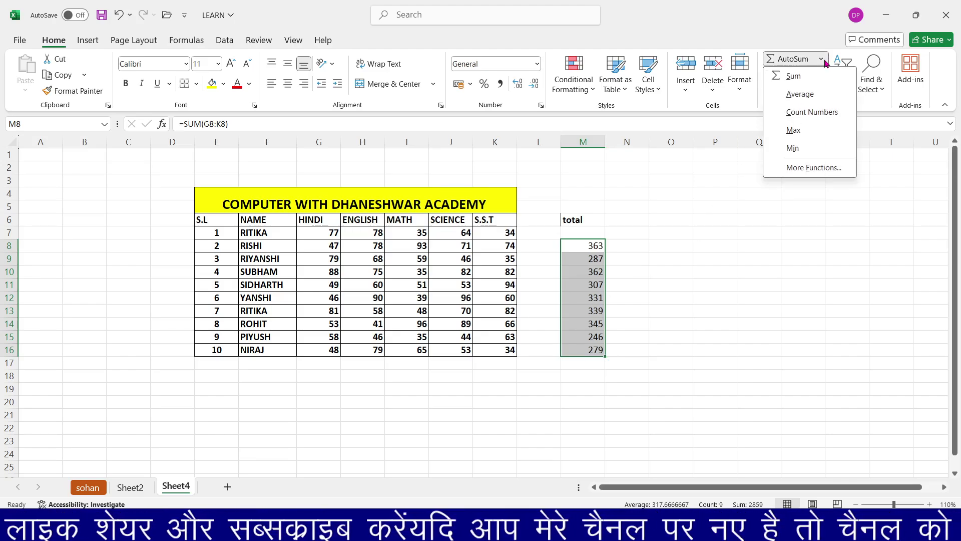
click(631, 220)
click(632, 220)
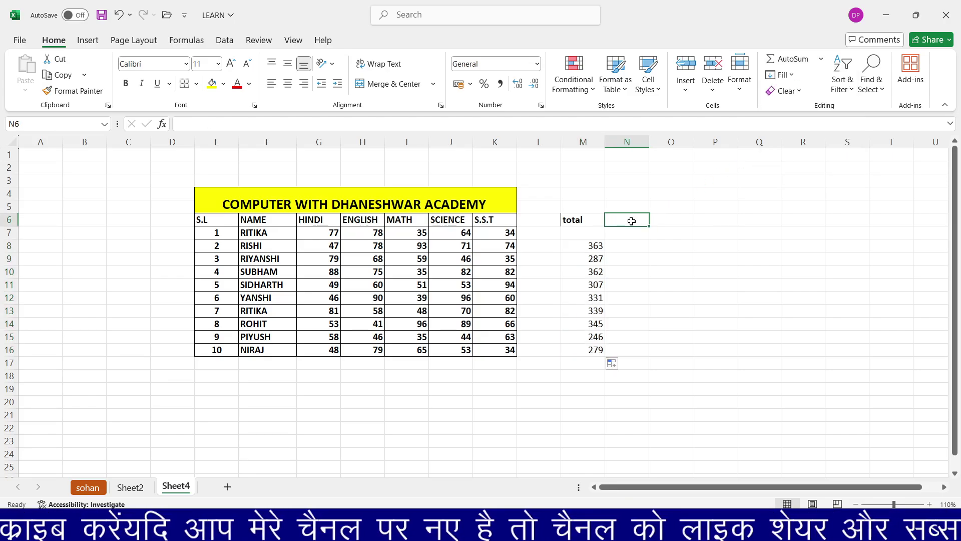
text(averag)
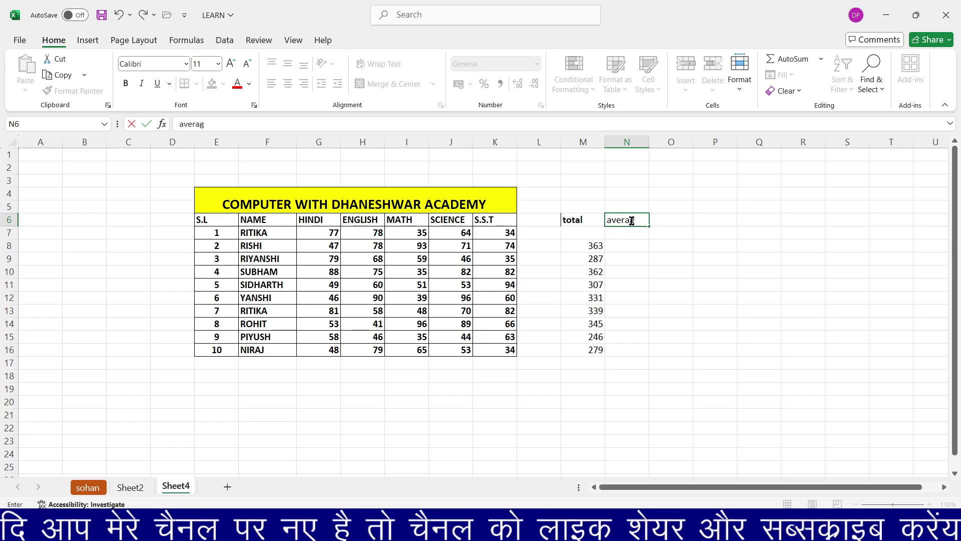
text(e)
click(633, 236)
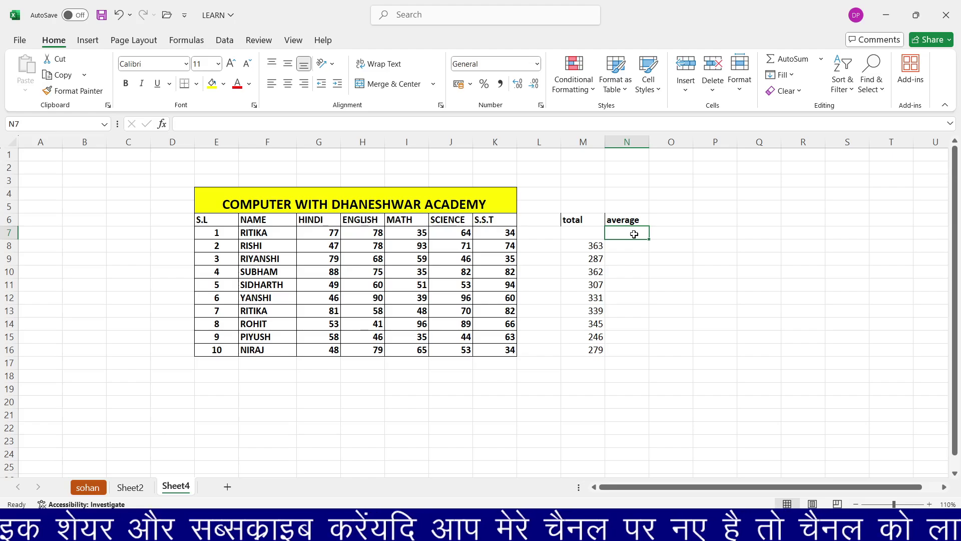
text(=)
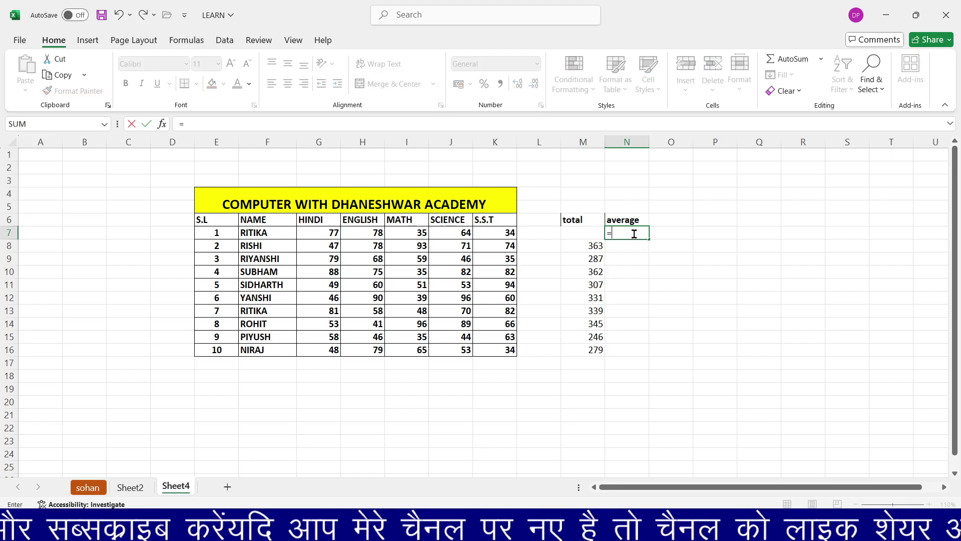
click(821, 59)
click(816, 95)
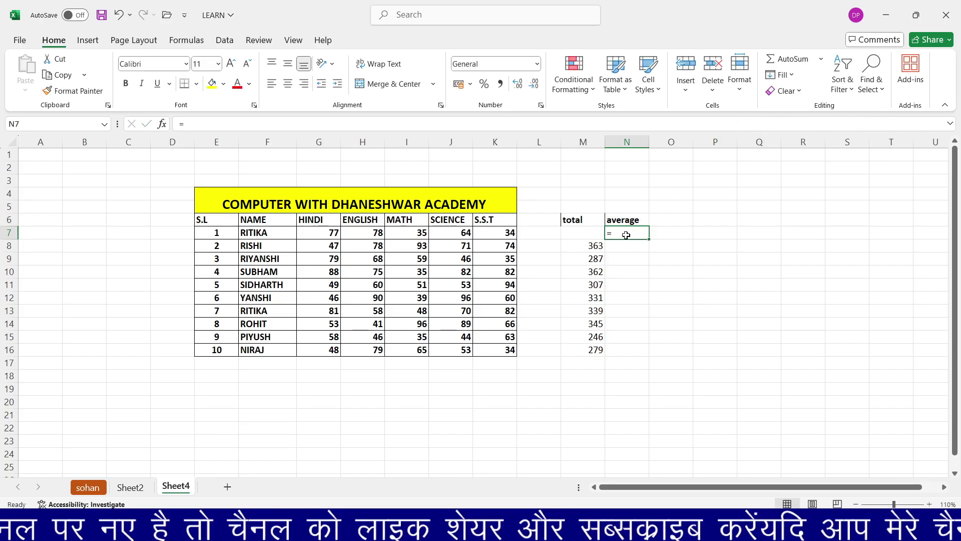
text(a)
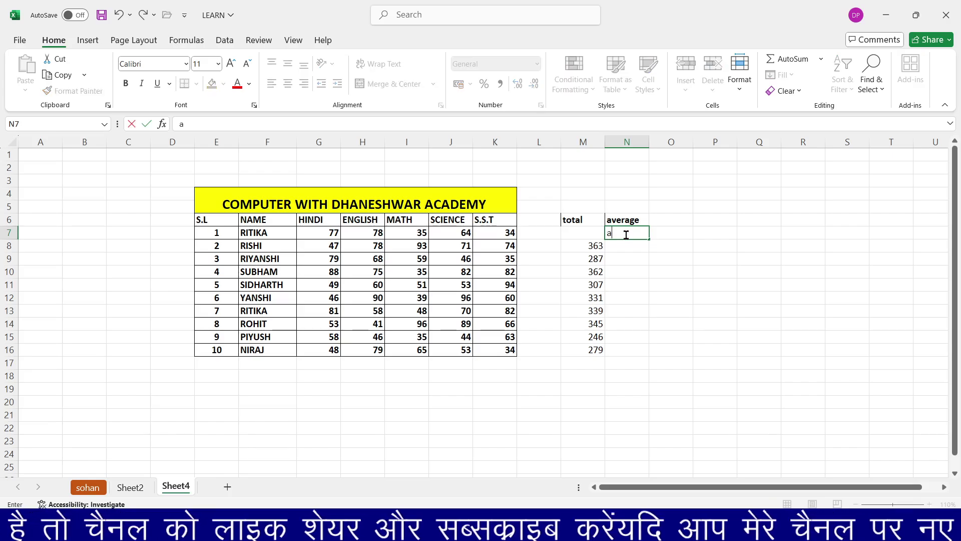
text(-)
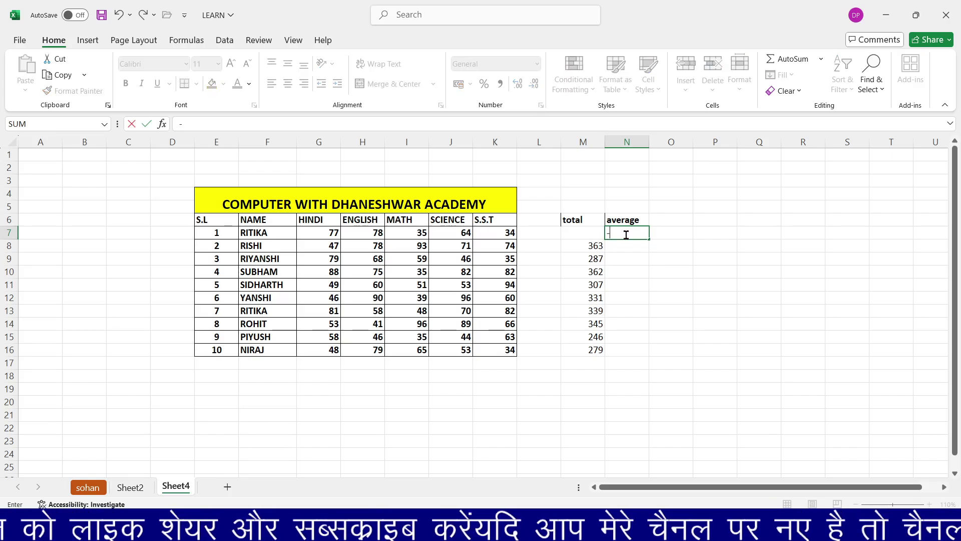
key(BackSpace)
Enter the formula =average(G7:K7) in cell N7 and fill it down to N16
text(=aver)
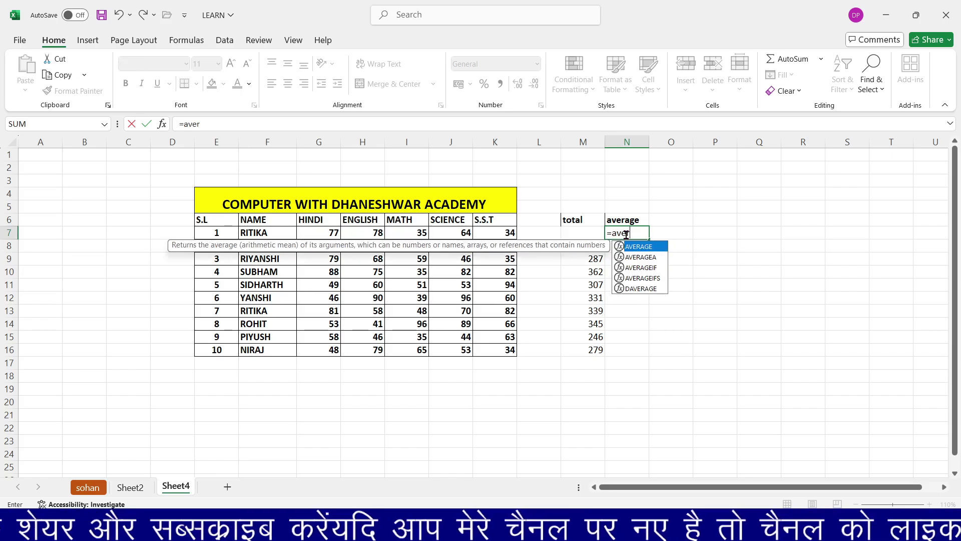
text(age)
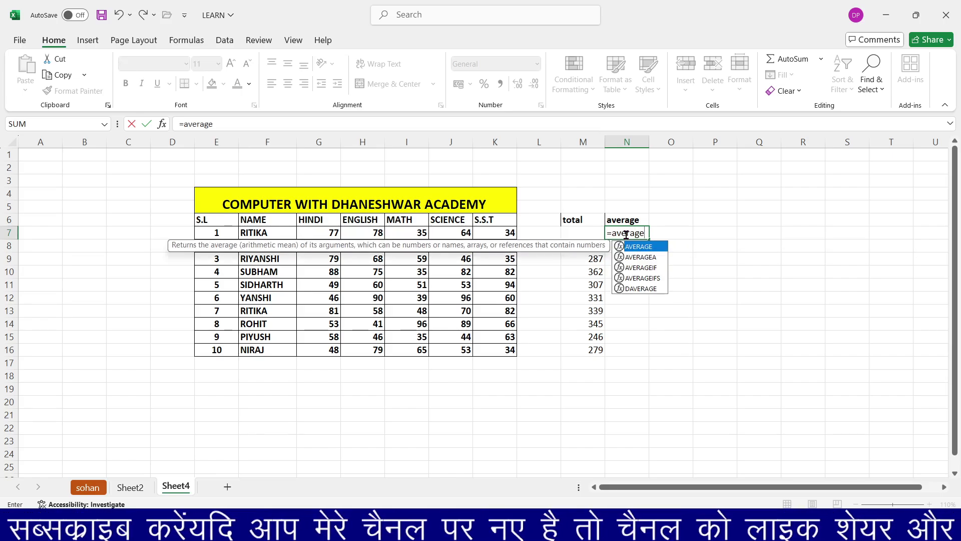
text(()
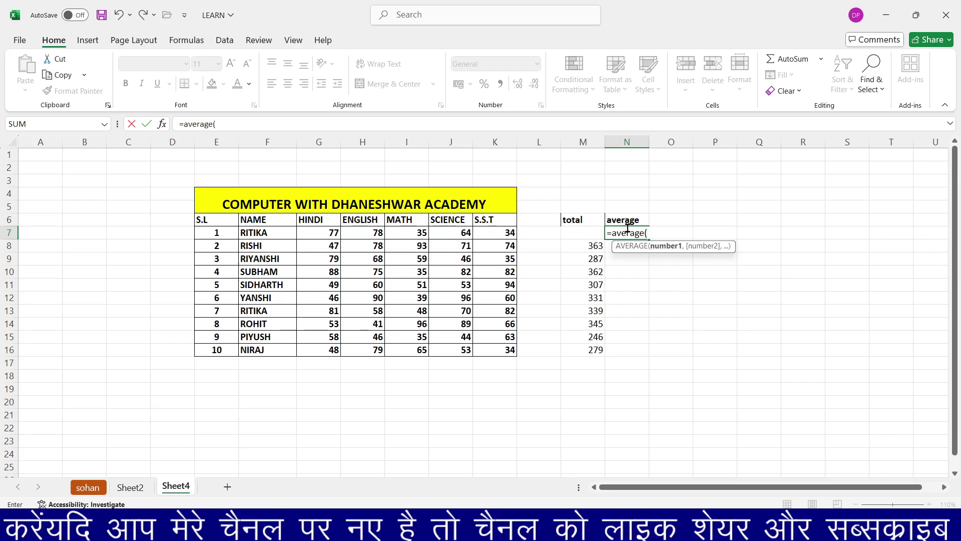
drag(320, 234, 487, 231)
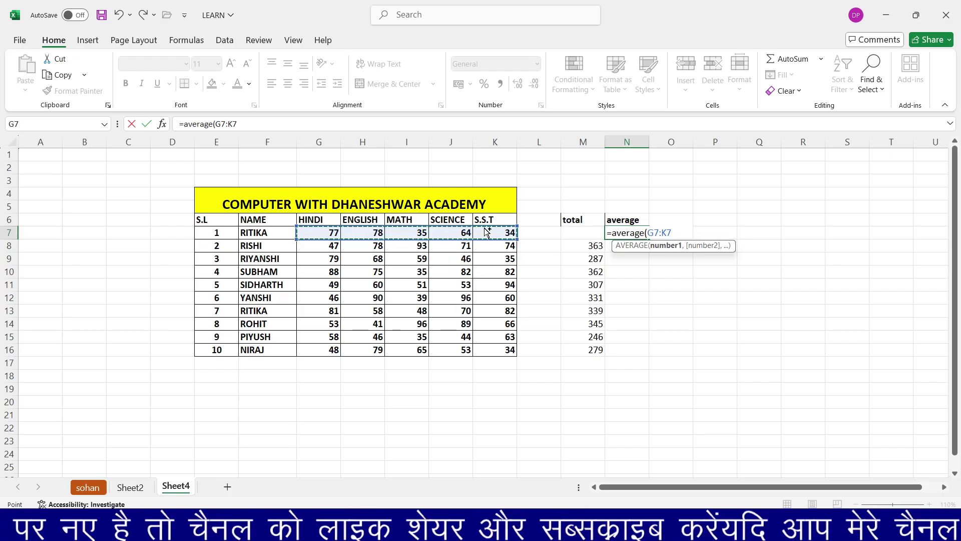
text())
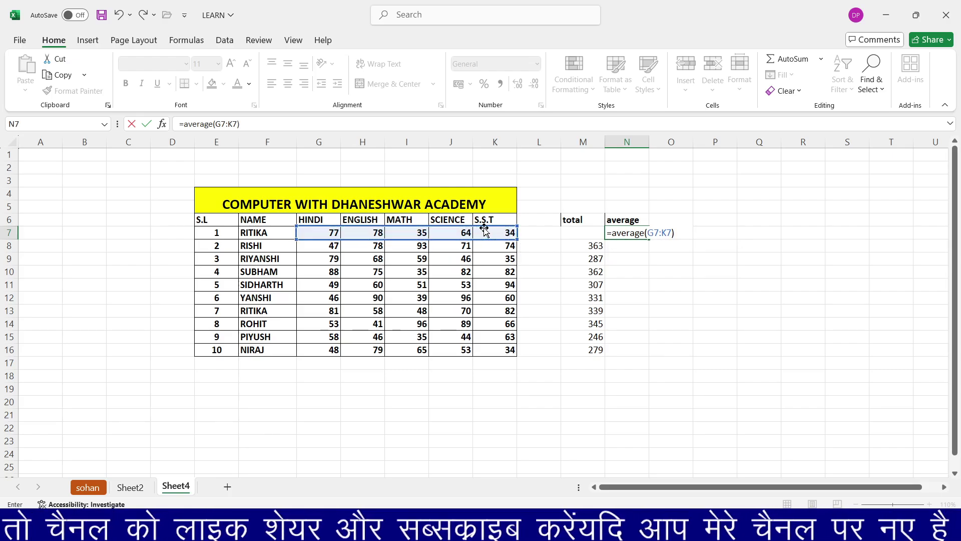
key(Return)
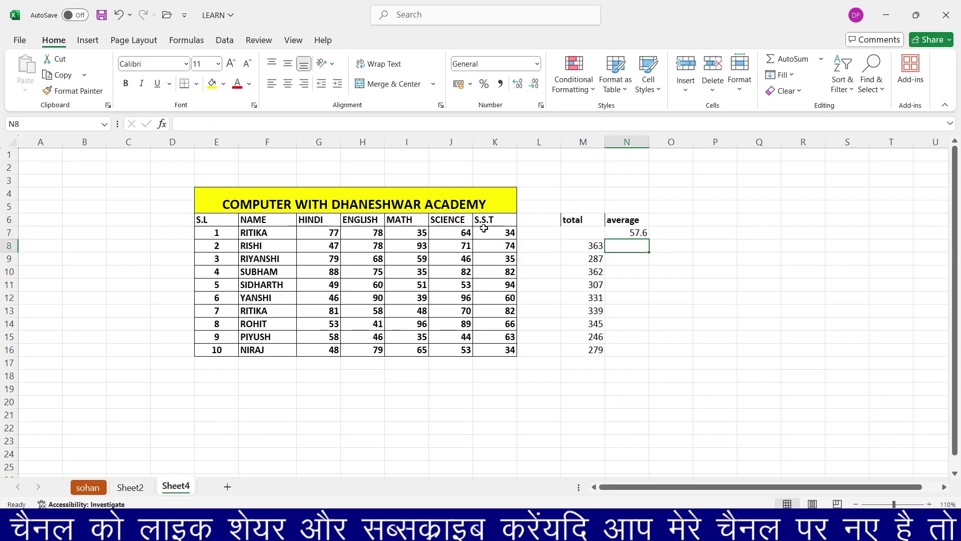
click(626, 235)
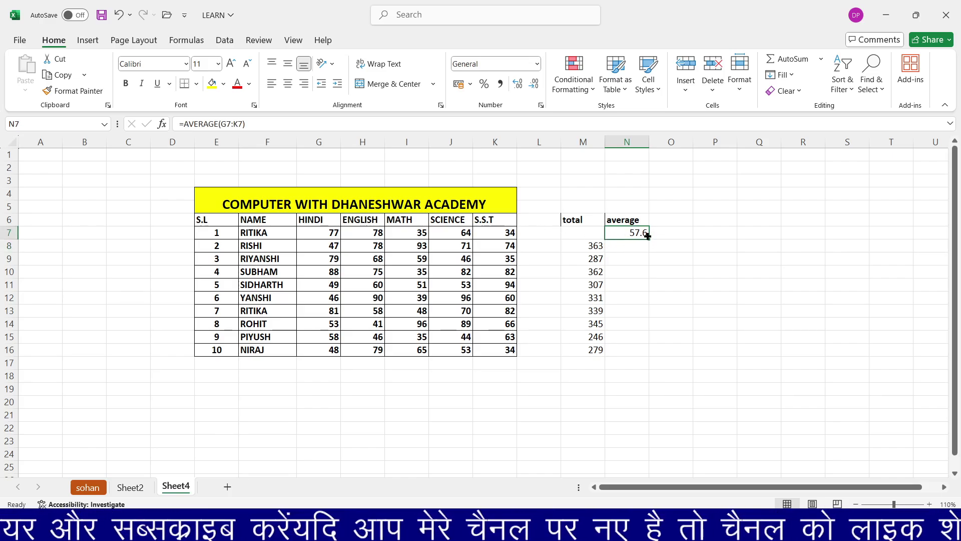
drag(649, 236, 649, 352)
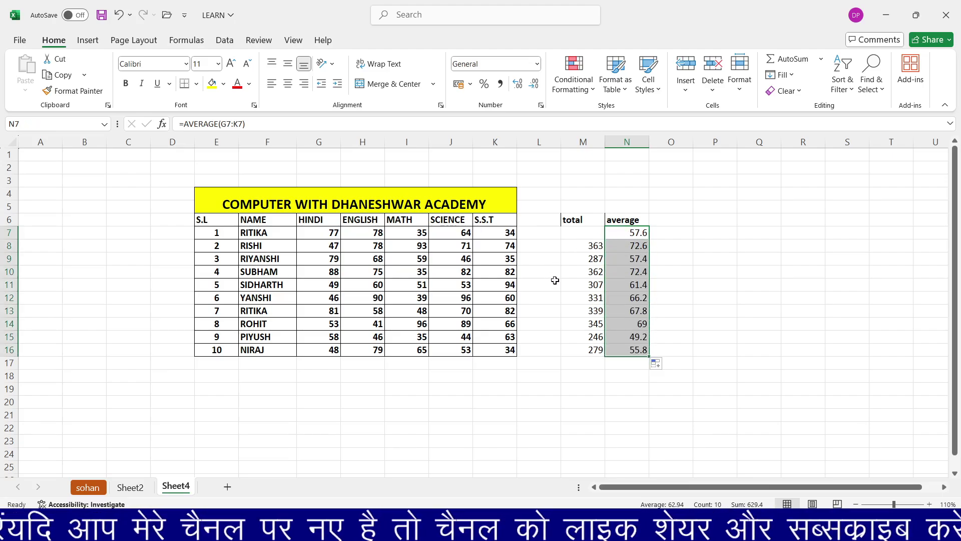
Enter the formula =max(G7:K7) in cell O6 and fill it down to O16
click(677, 220)
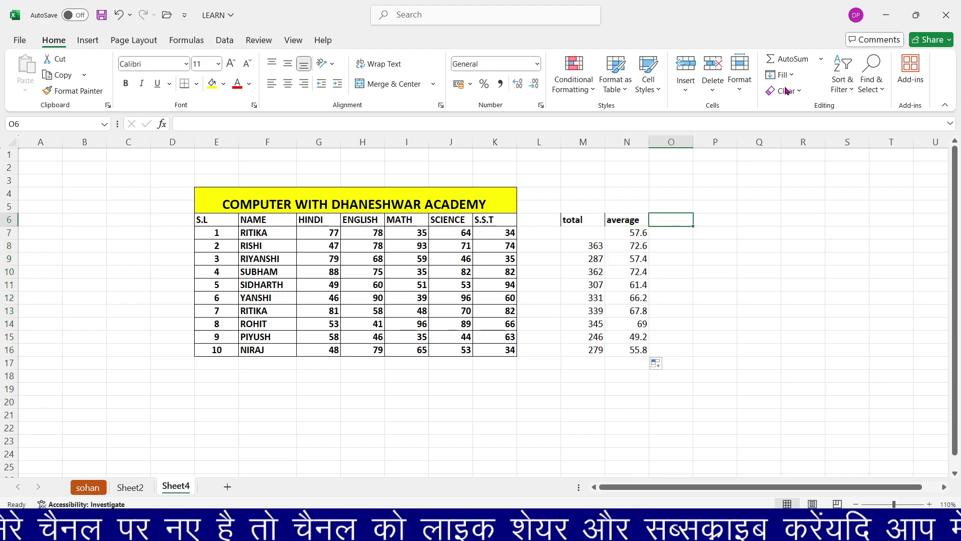
click(821, 59)
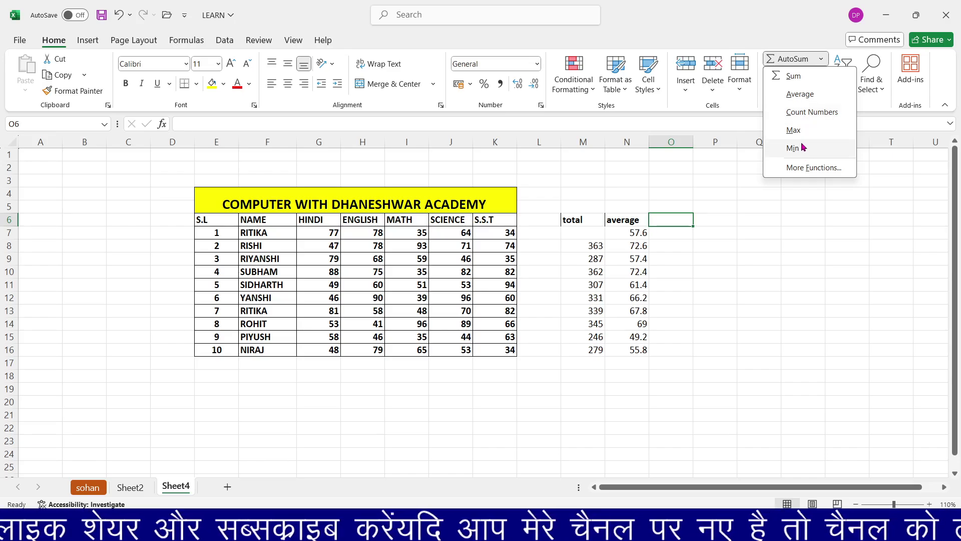
click(676, 216)
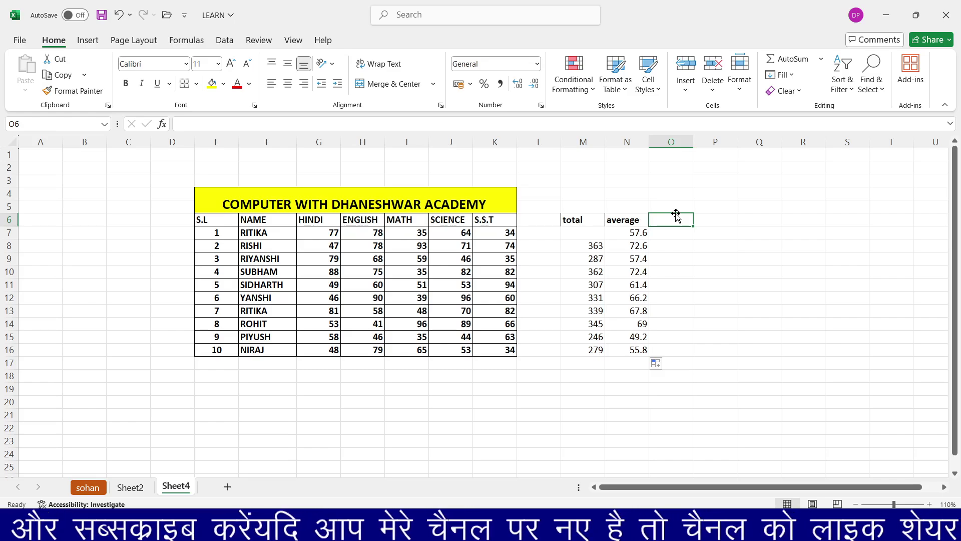
text(=)
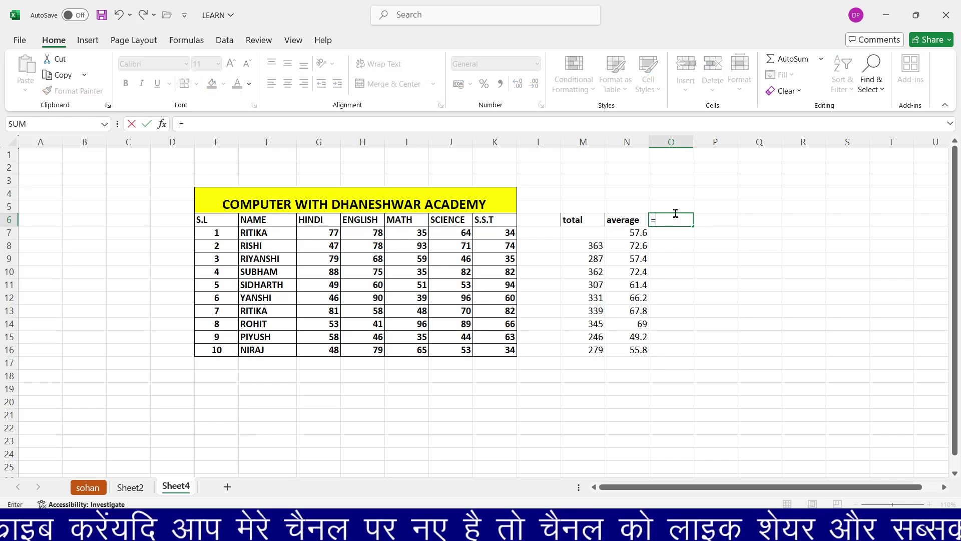
text(max)
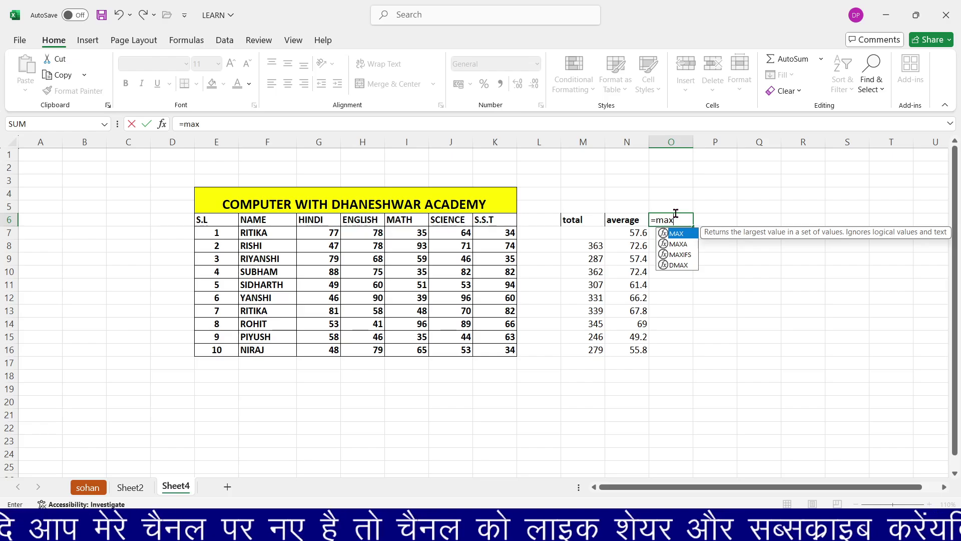
text(()
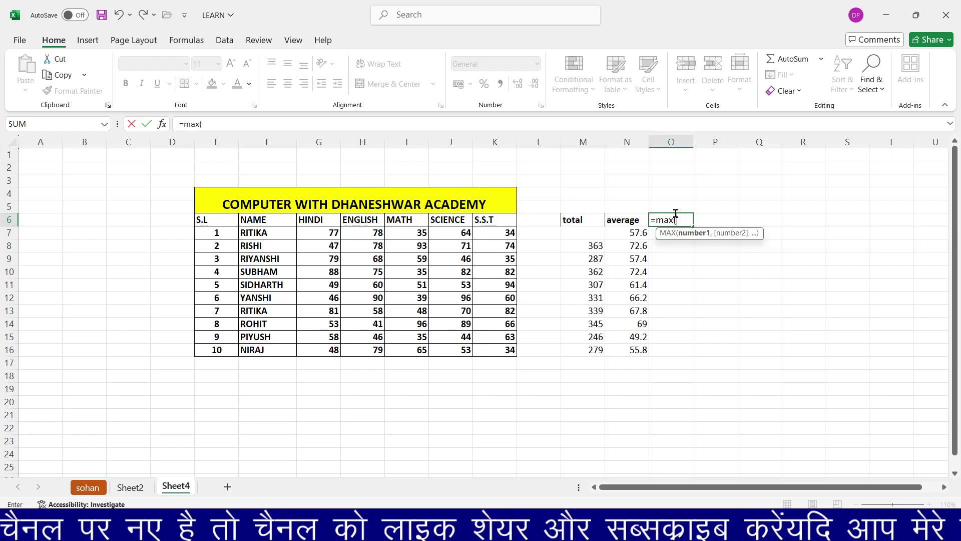
drag(322, 235, 491, 230)
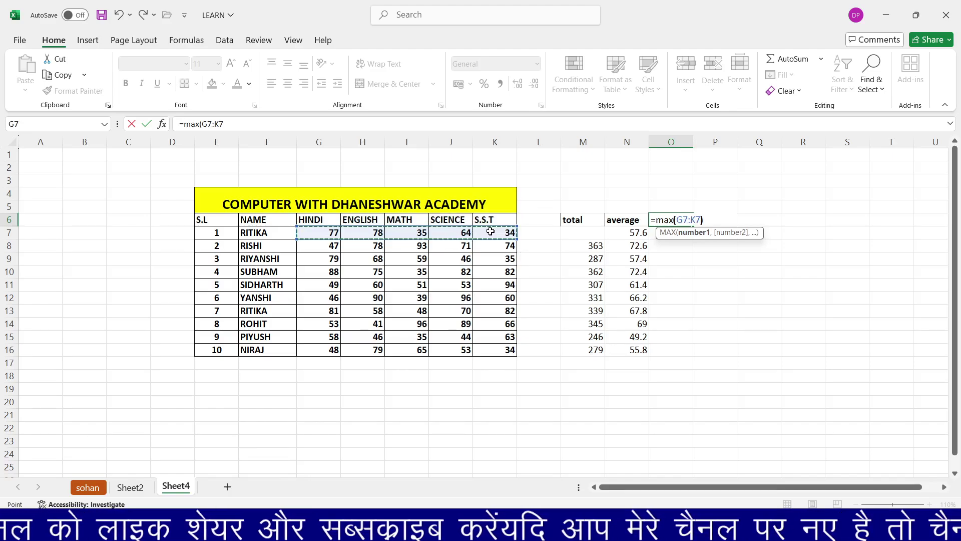
text())
key(Return)
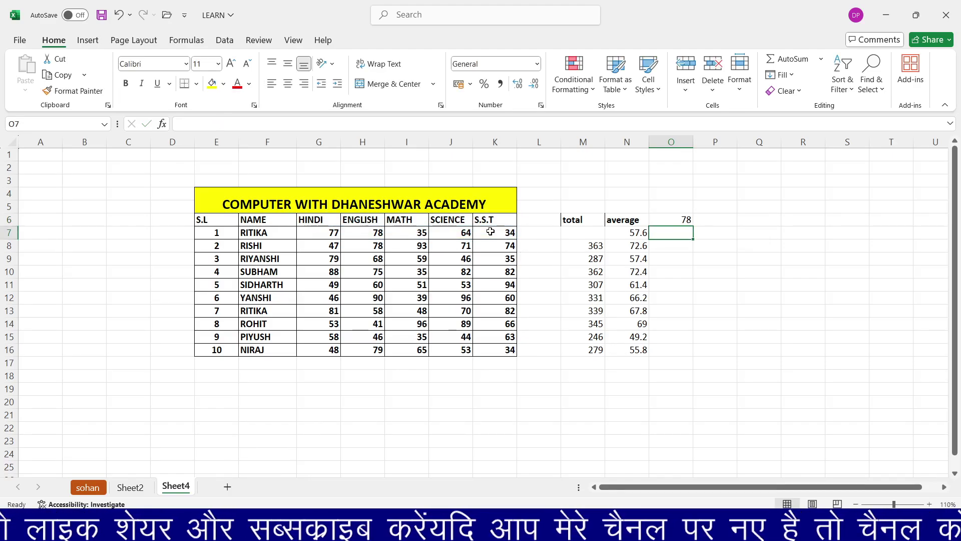
click(685, 221)
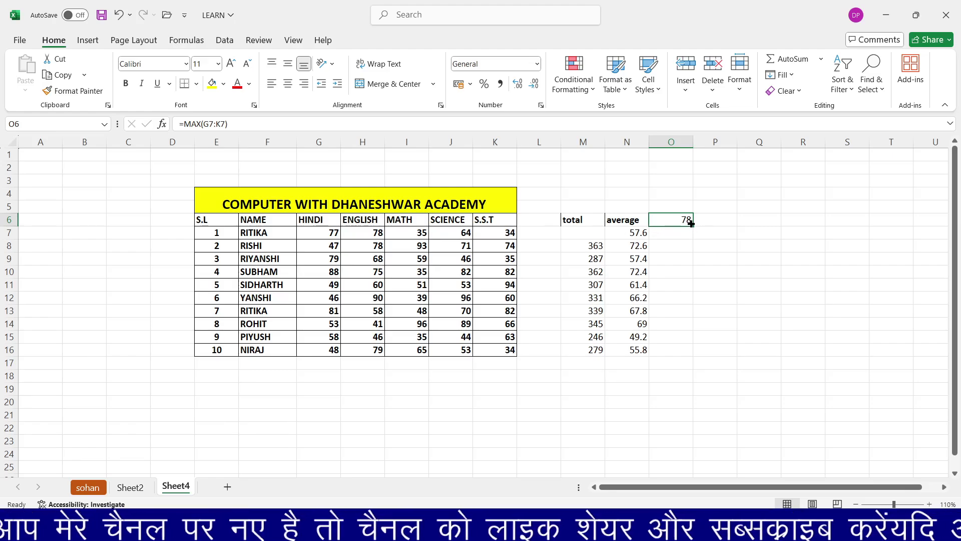
drag(691, 225, 692, 353)
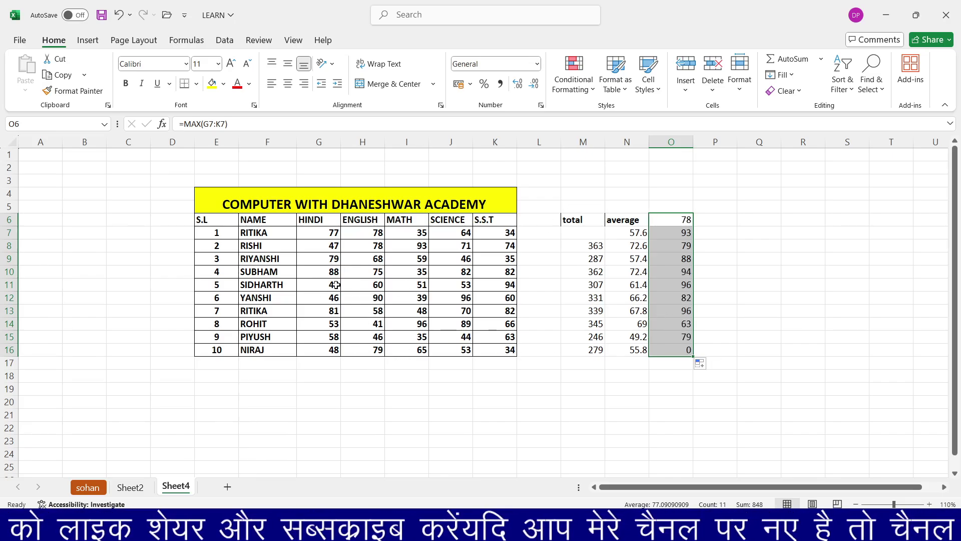
Add a new blank worksheet and enter "computer" in cell H8
click(708, 220)
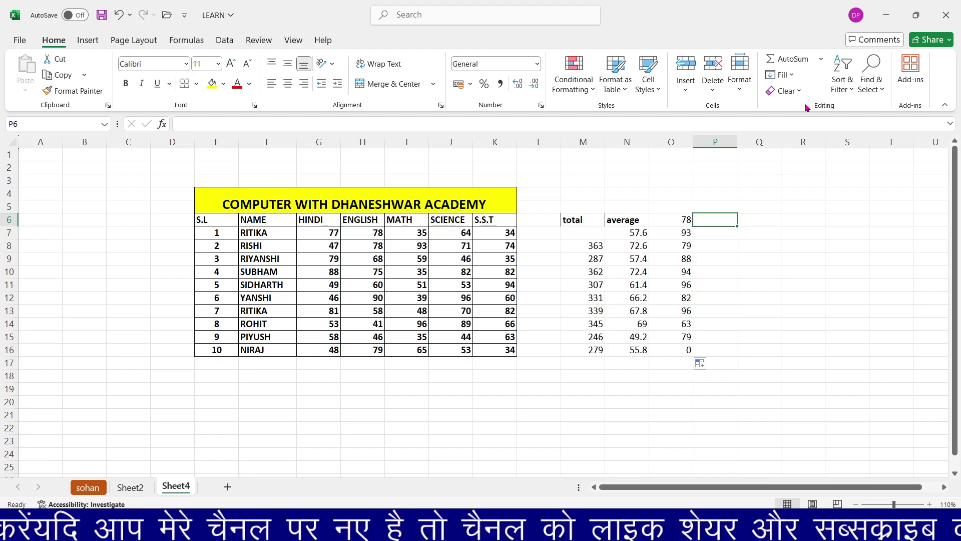
click(795, 75)
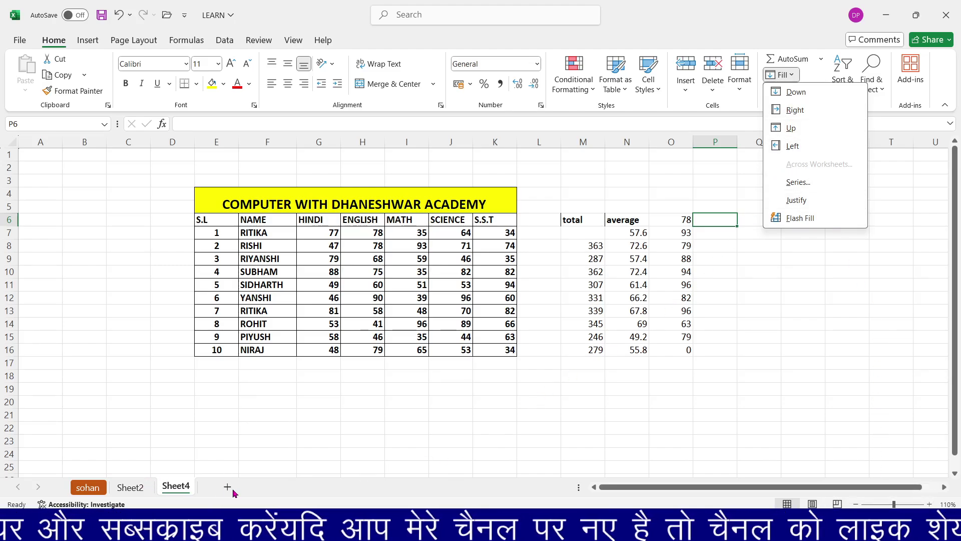
key(Escape)
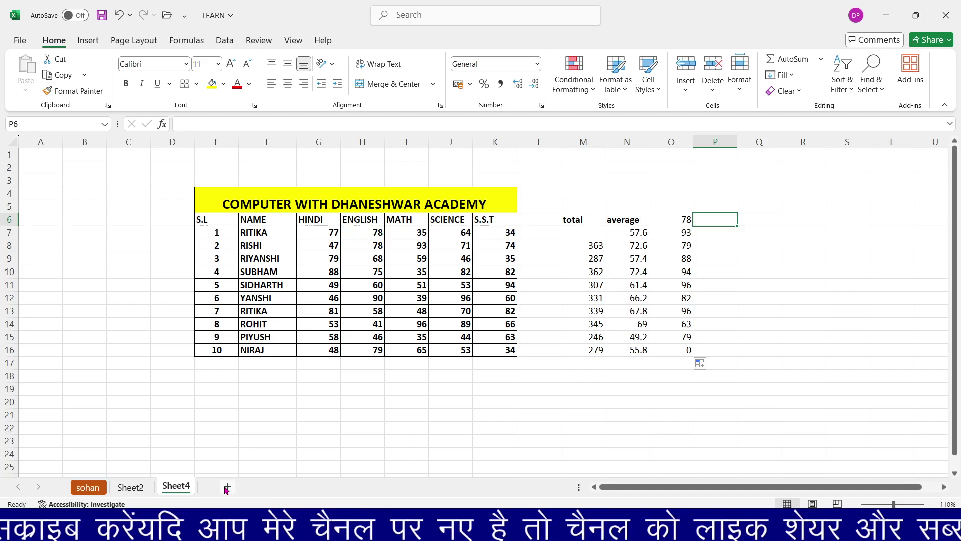
click(227, 487)
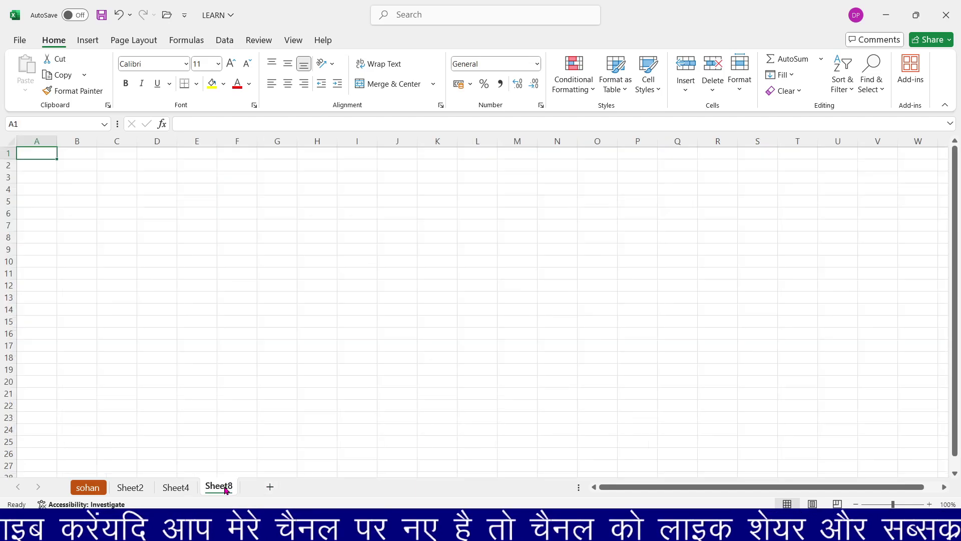
click(311, 239)
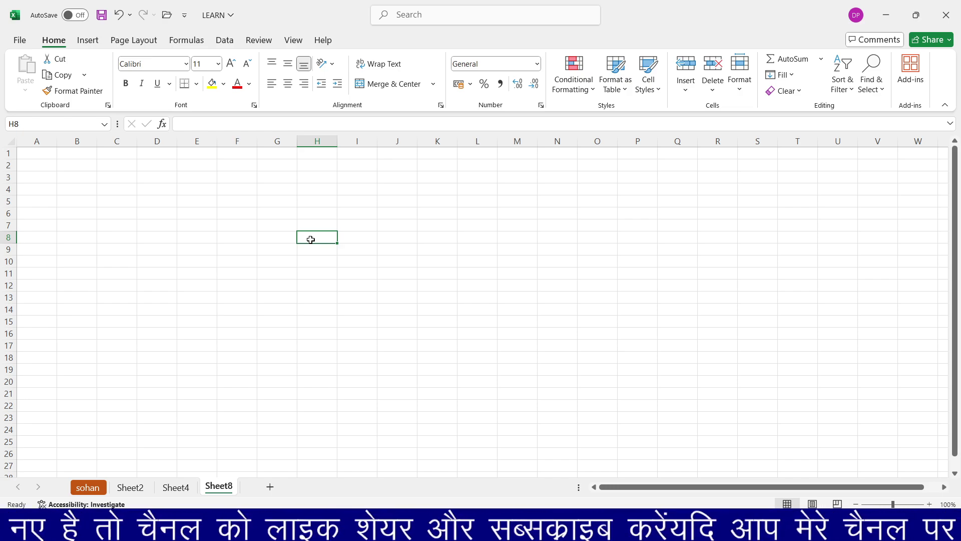
text(computer)
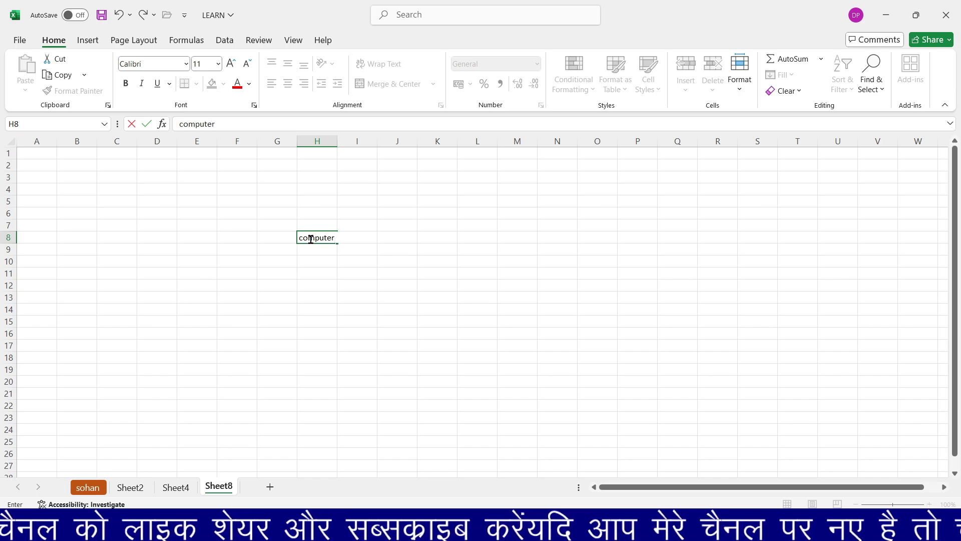
key(Return)
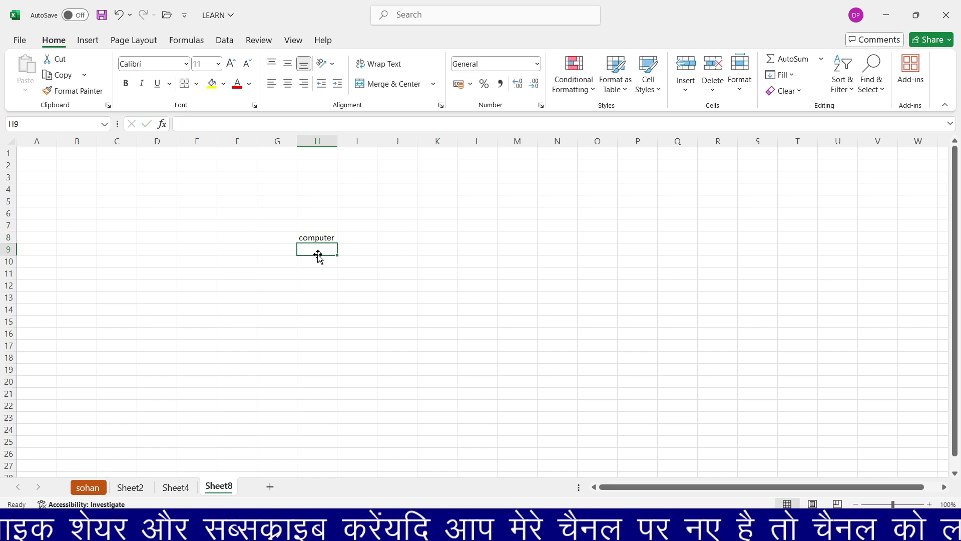
Fill the word "computer" down from H8 through H26 with the Fill Down command
click(321, 238)
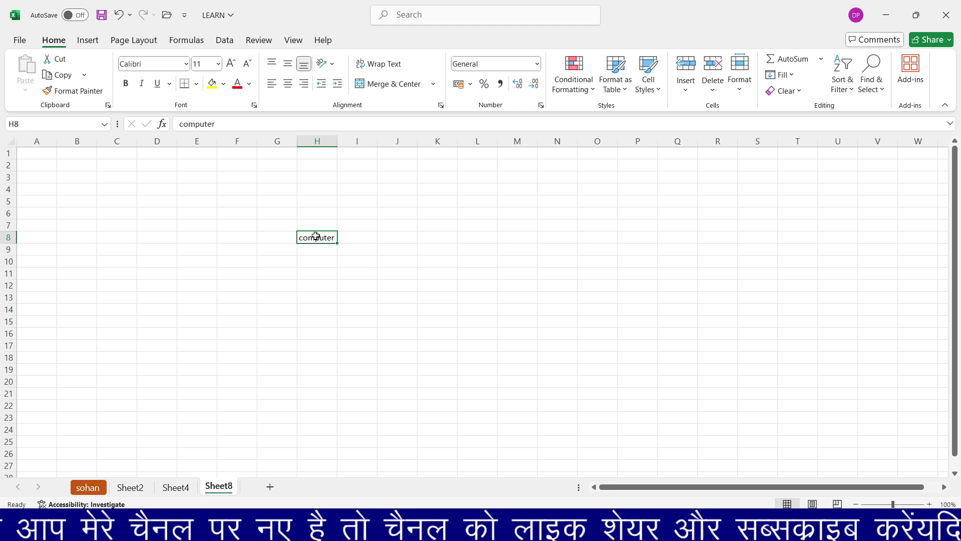
drag(315, 237, 315, 456)
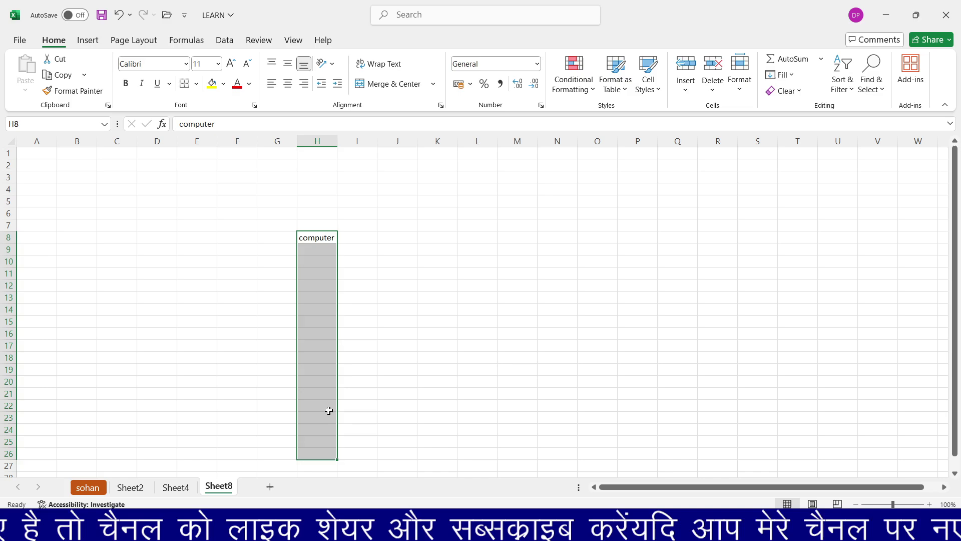
click(796, 76)
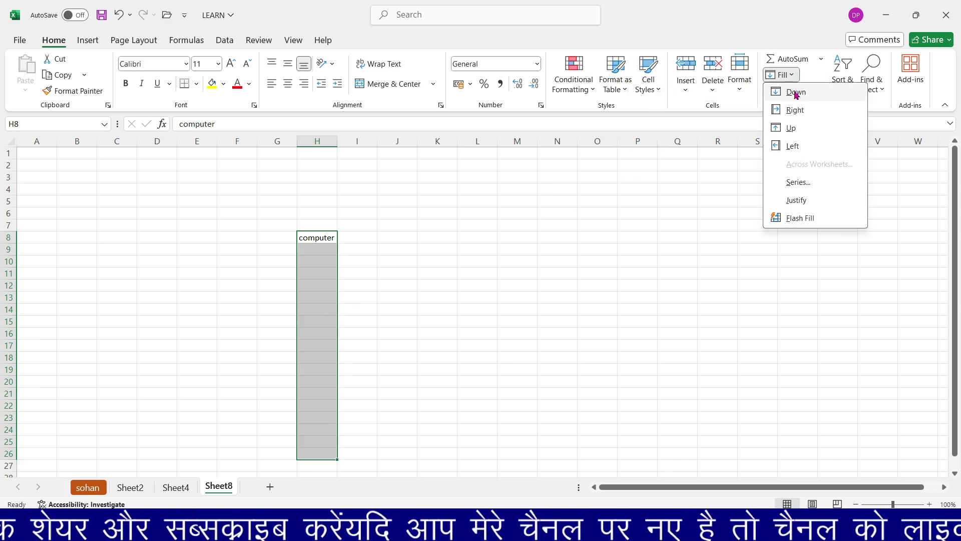
click(796, 92)
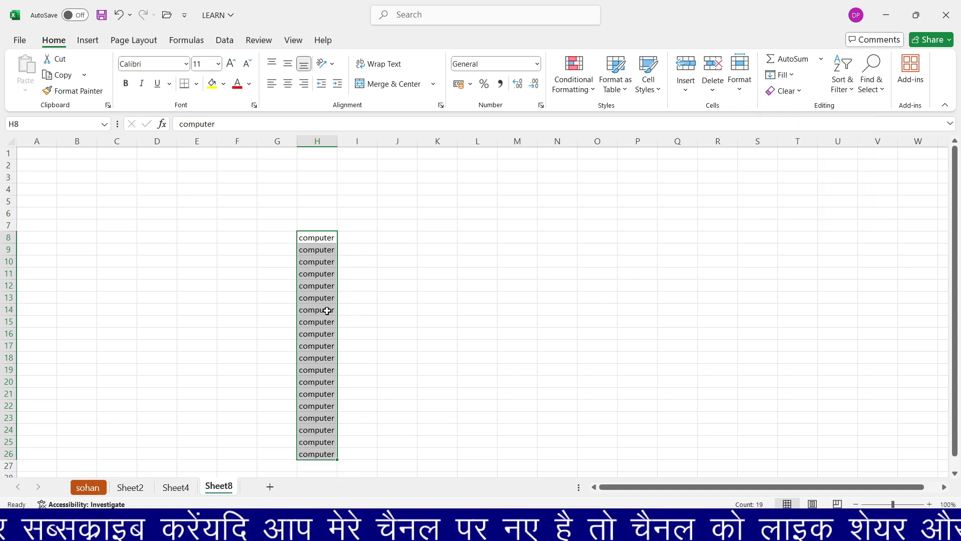
Fill the word "computer" from H8 rightward across row 8 to M8 with the Fill Right command
drag(321, 237, 529, 232)
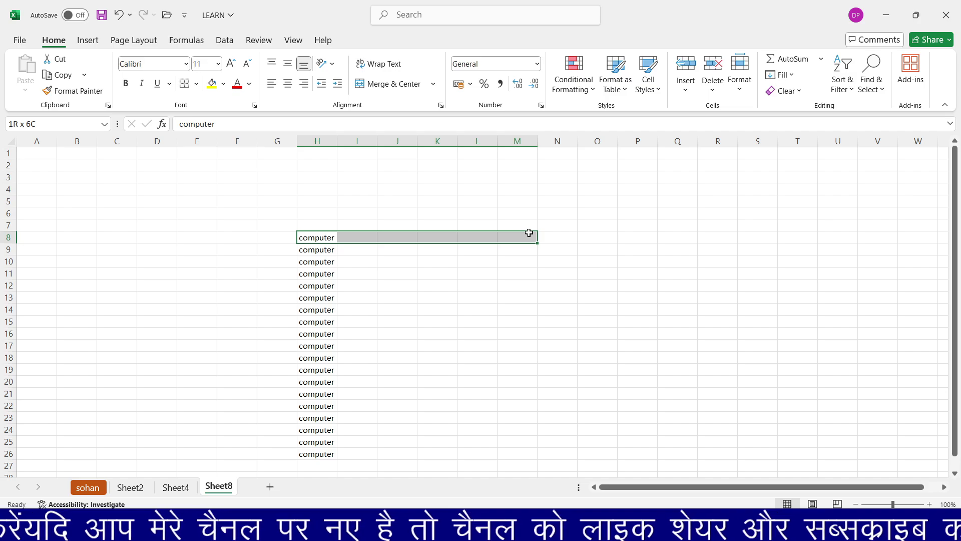
click(792, 76)
click(795, 109)
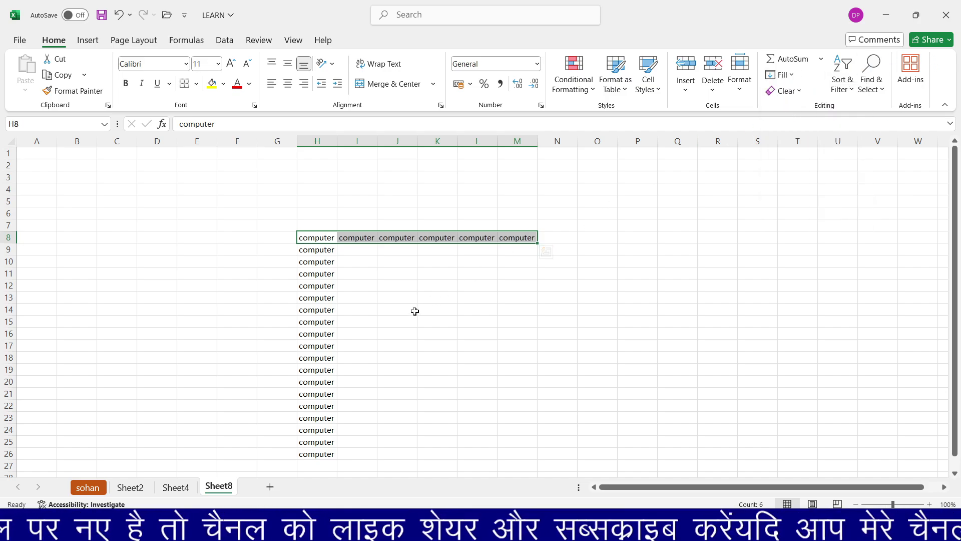
Fill the word "computer" upward from H8 to H2 with the Fill Up command
click(793, 75)
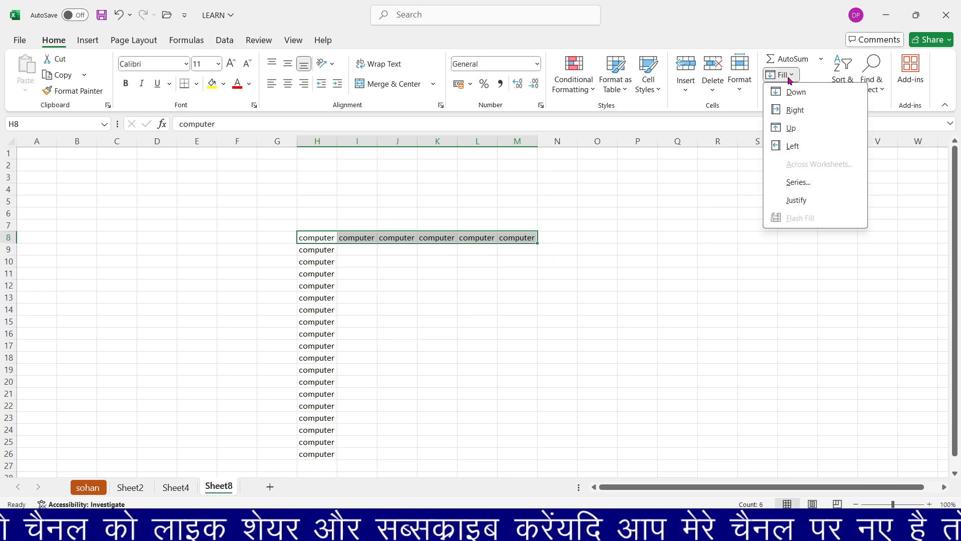
click(318, 242)
drag(317, 236, 320, 167)
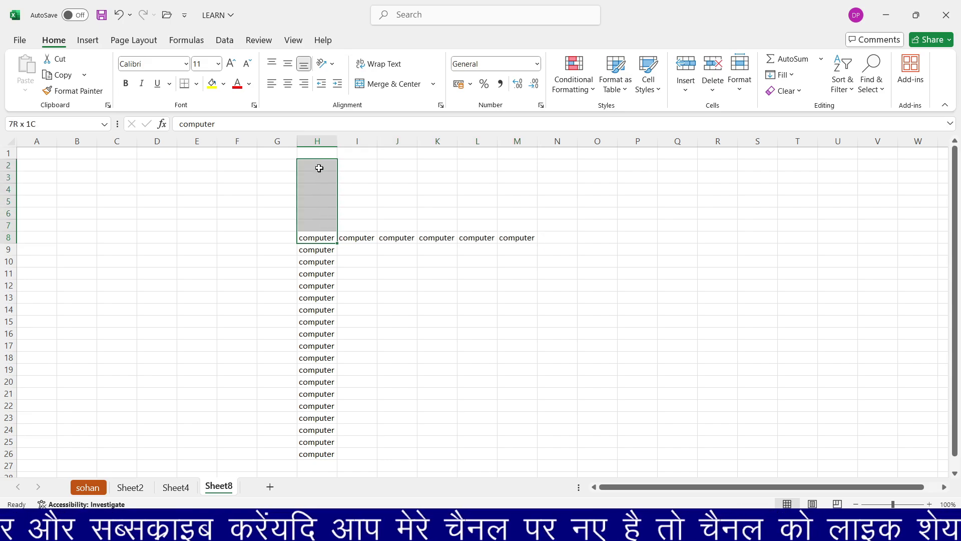
click(793, 76)
click(793, 128)
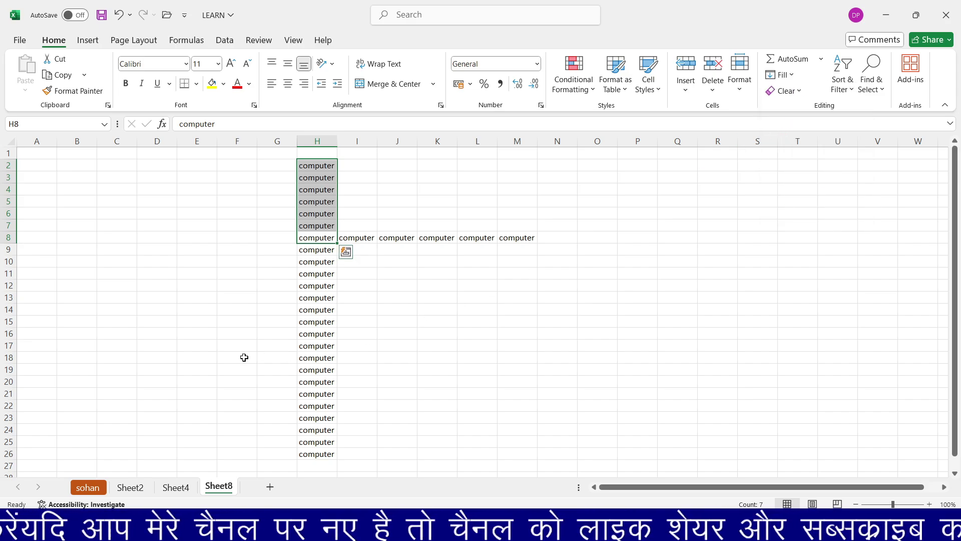
Fill the word "computer" from H8 leftward across row 8 to B8 with the Fill Left command
click(323, 235)
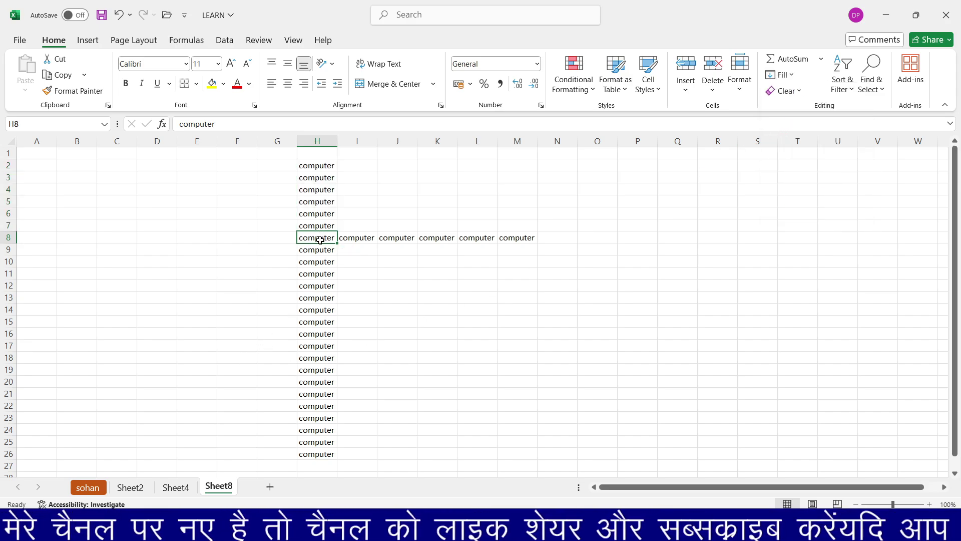
drag(320, 239, 83, 241)
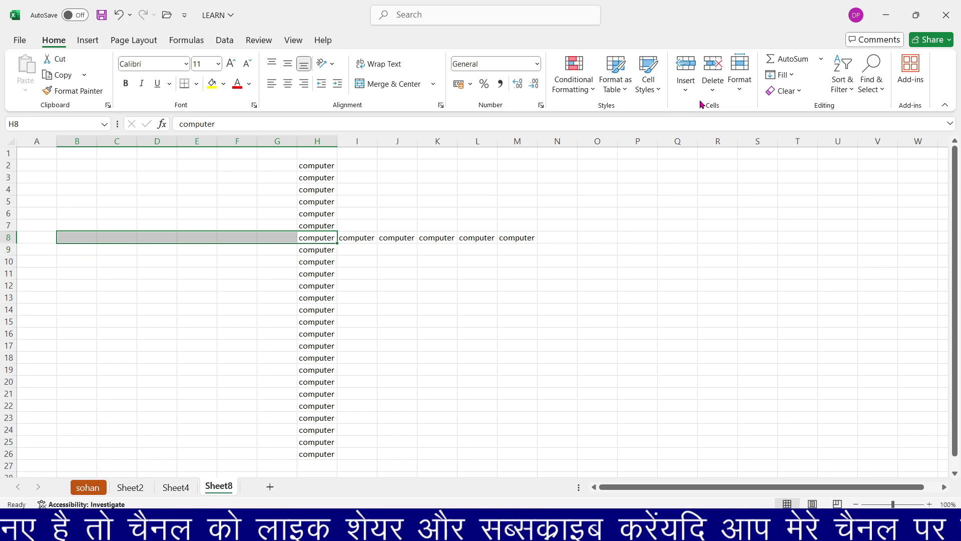
click(791, 75)
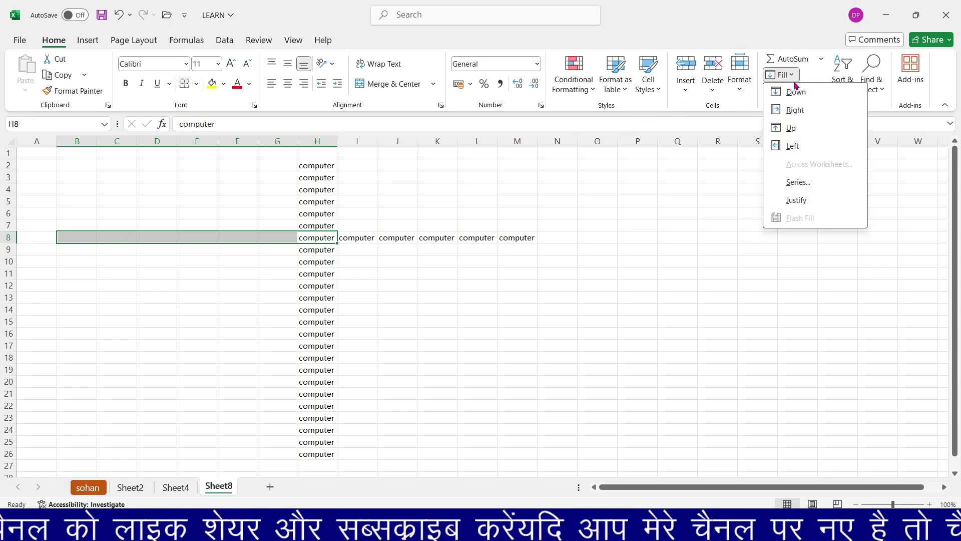
click(796, 146)
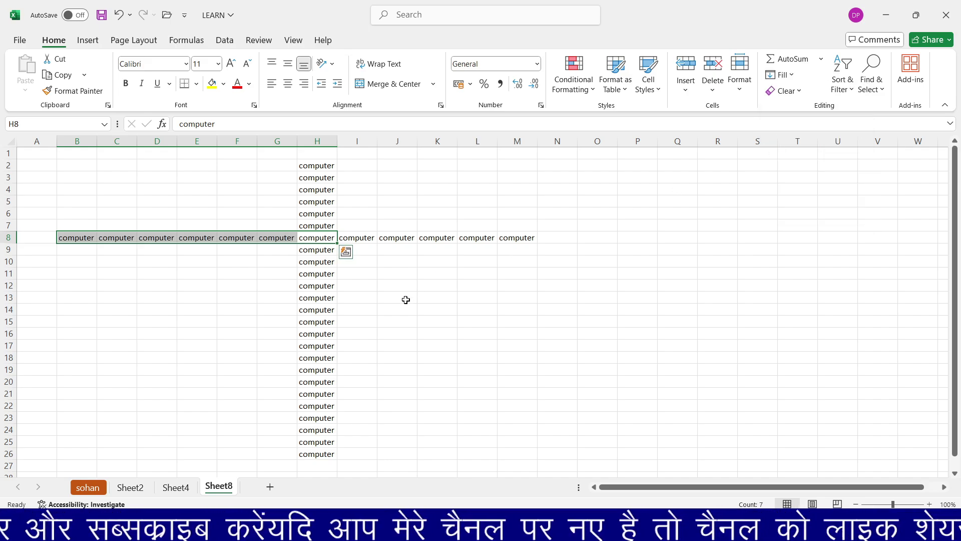
click(407, 284)
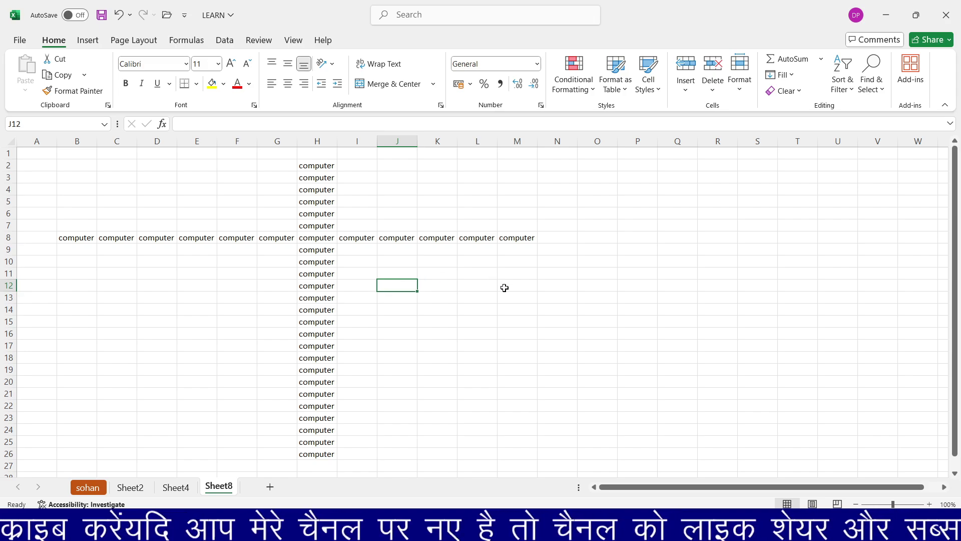
click(790, 75)
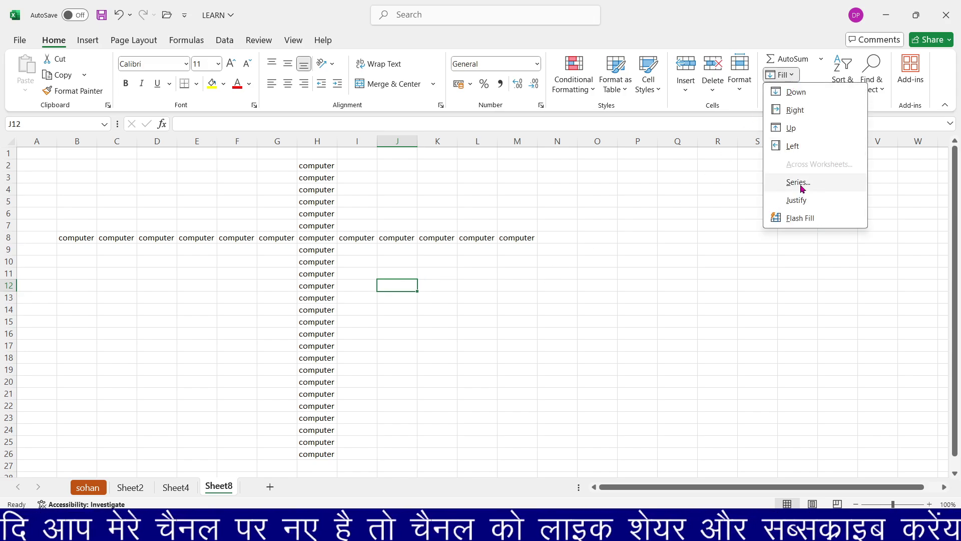
click(799, 183)
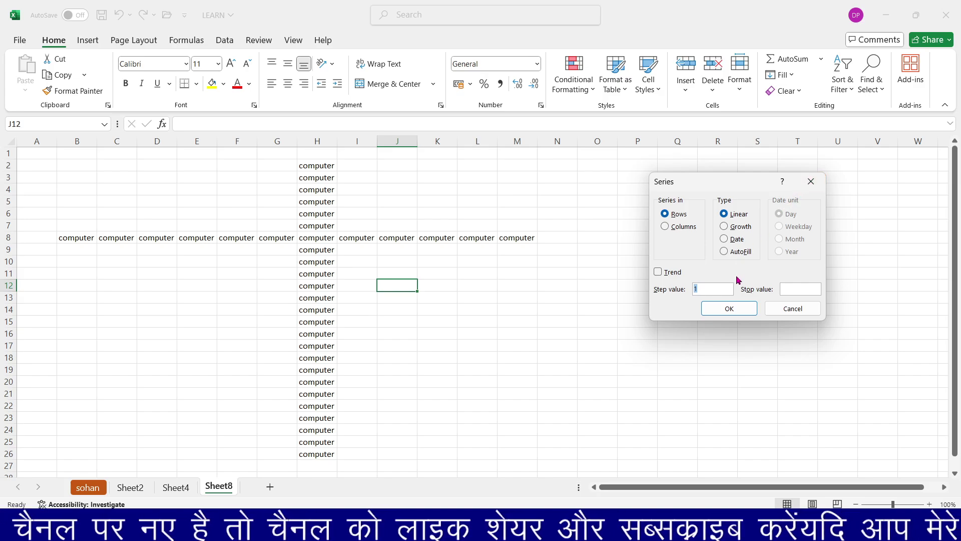
click(811, 182)
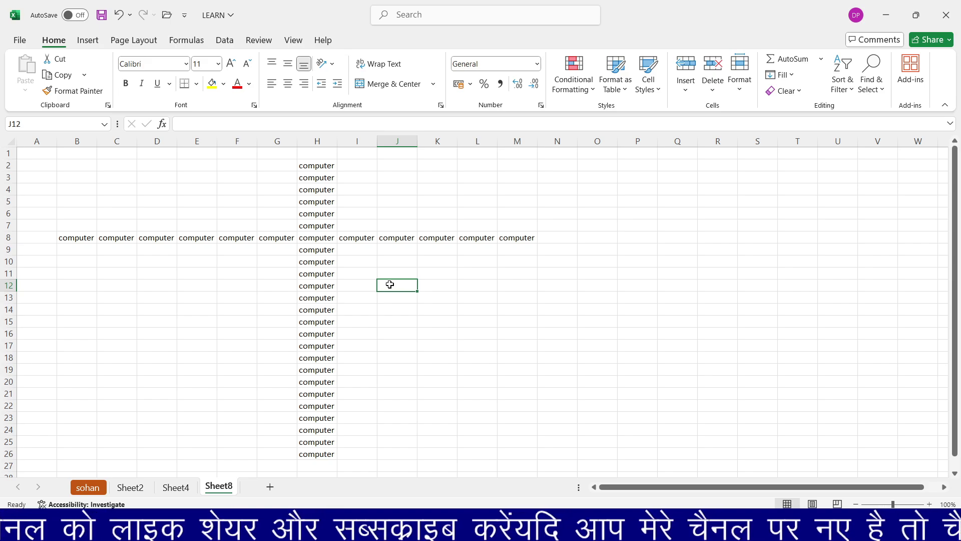
Enter 1 in J12 and 2 in J13, and extend the number sequence down to J22
text(1)
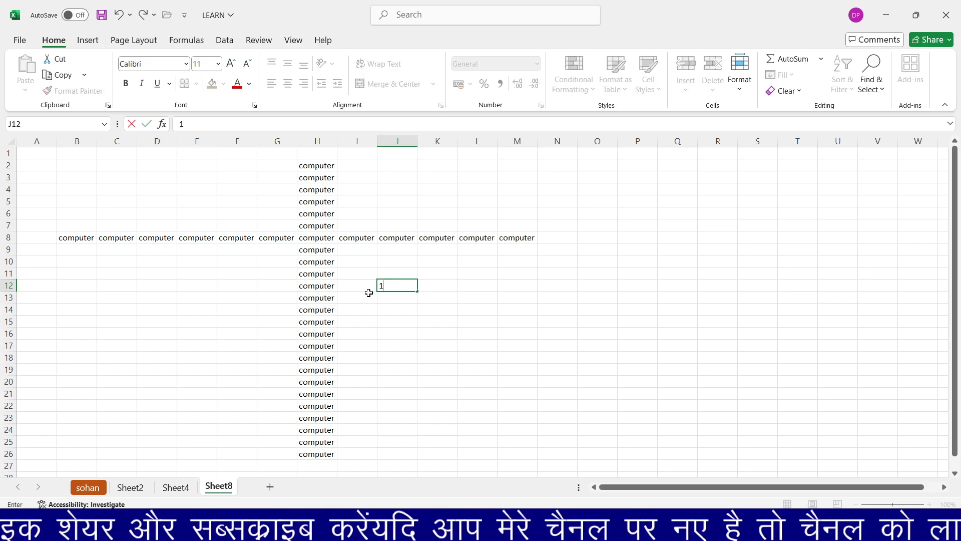
key(ctrl+Return)
text(2)
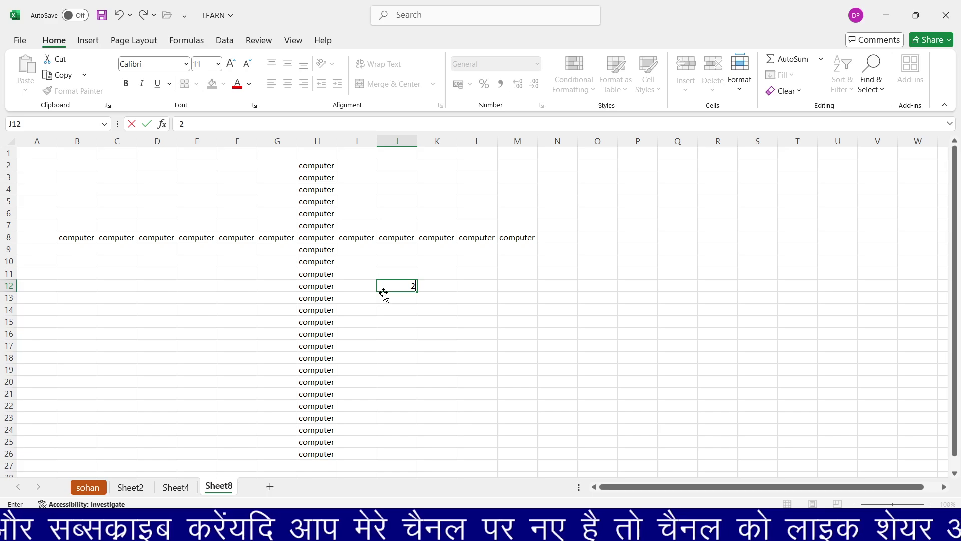
key(ctrl+Return)
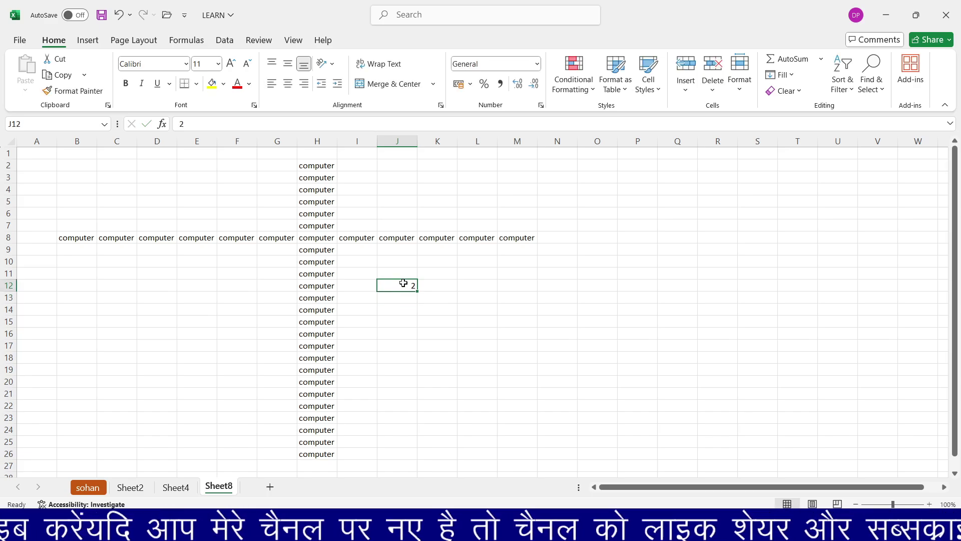
text(1)
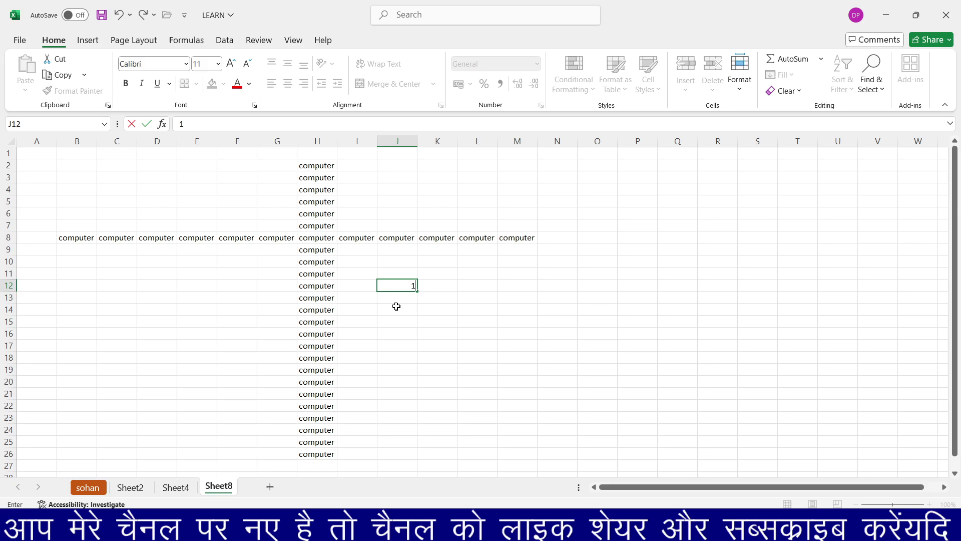
click(399, 298)
text(2)
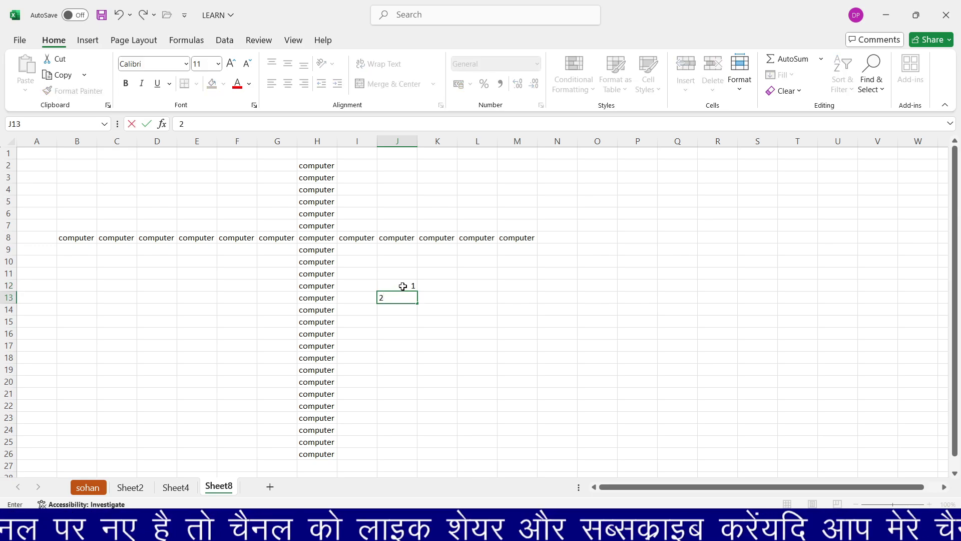
drag(403, 286, 414, 409)
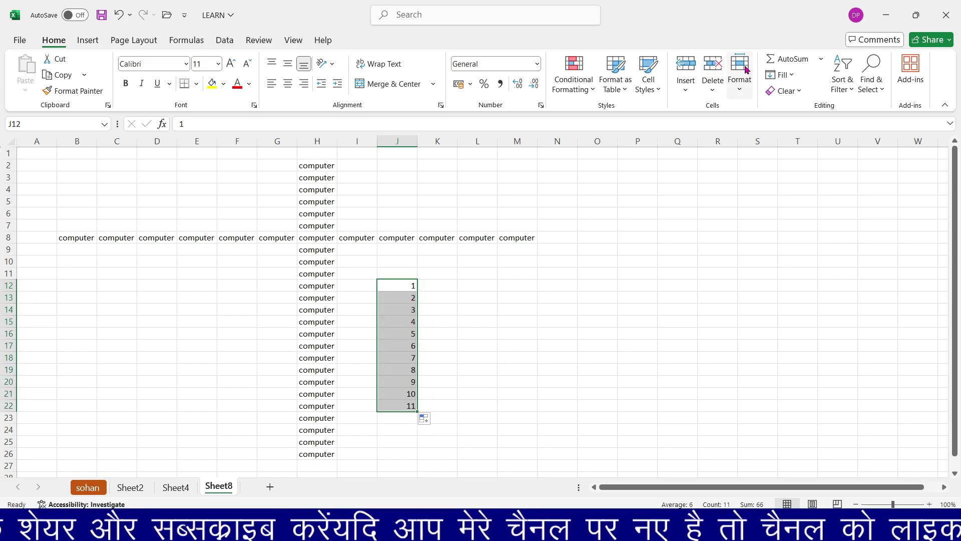
Apply a linear Fill Series in columns with step value 1 to J12:J22, leaving the stop value blank
click(796, 75)
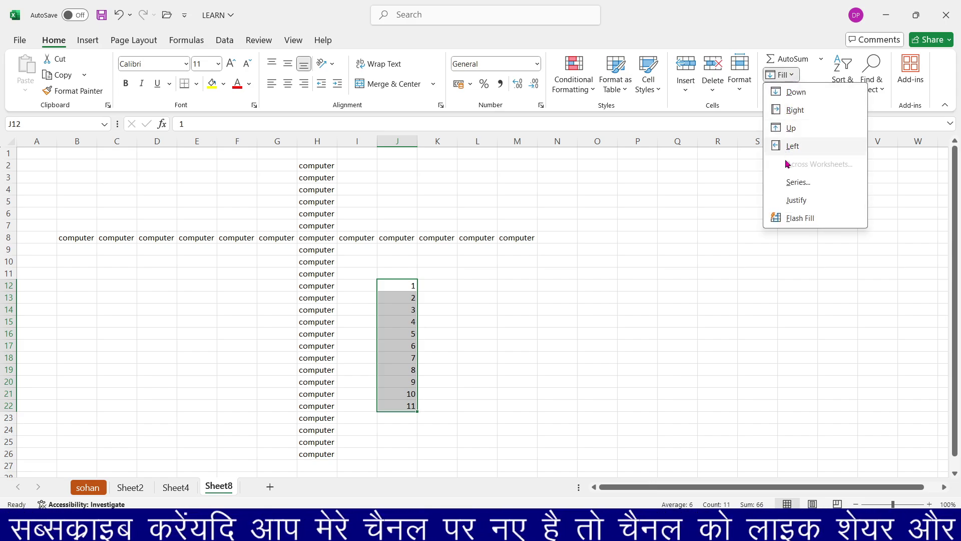
click(796, 182)
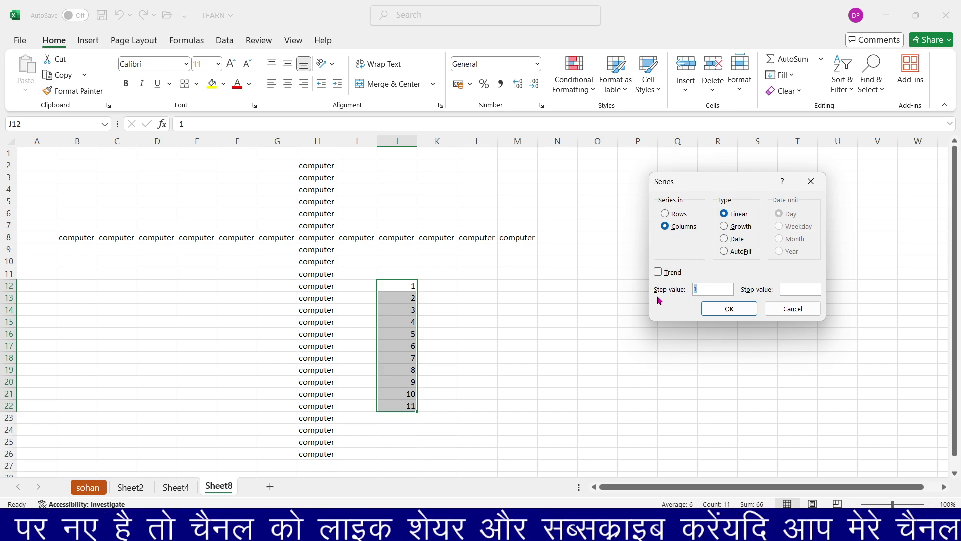
key(BackSpace)
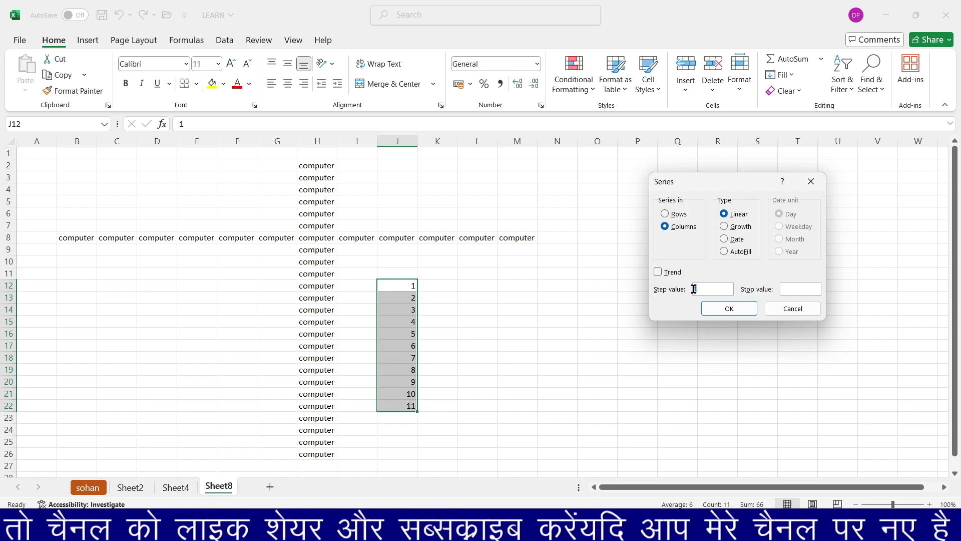
click(784, 288)
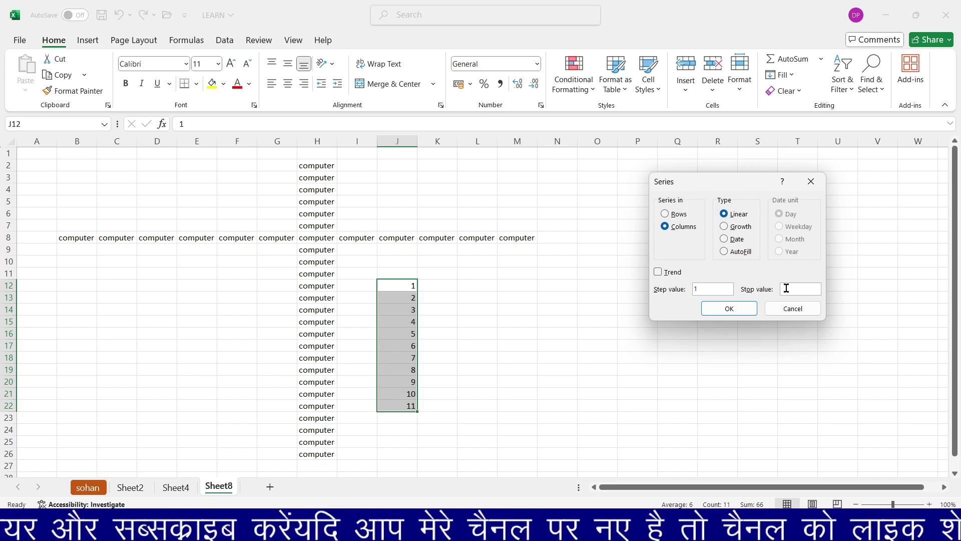
click(731, 311)
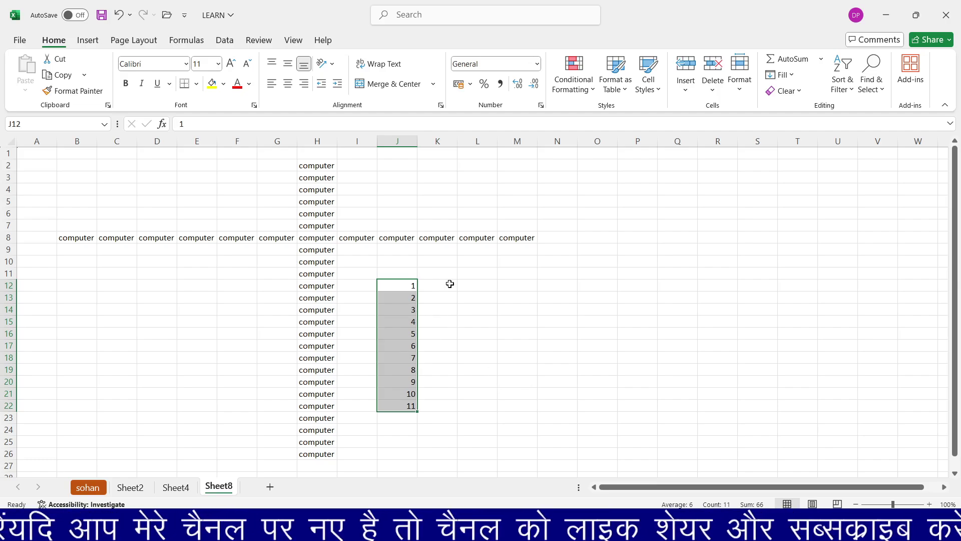
Try to fill the empty cells from K12 downward with a linear column series, step value 1 and stop value 20
drag(448, 283, 437, 358)
scroll(438, 357, up, 6)
scroll(438, 357, up, 3)
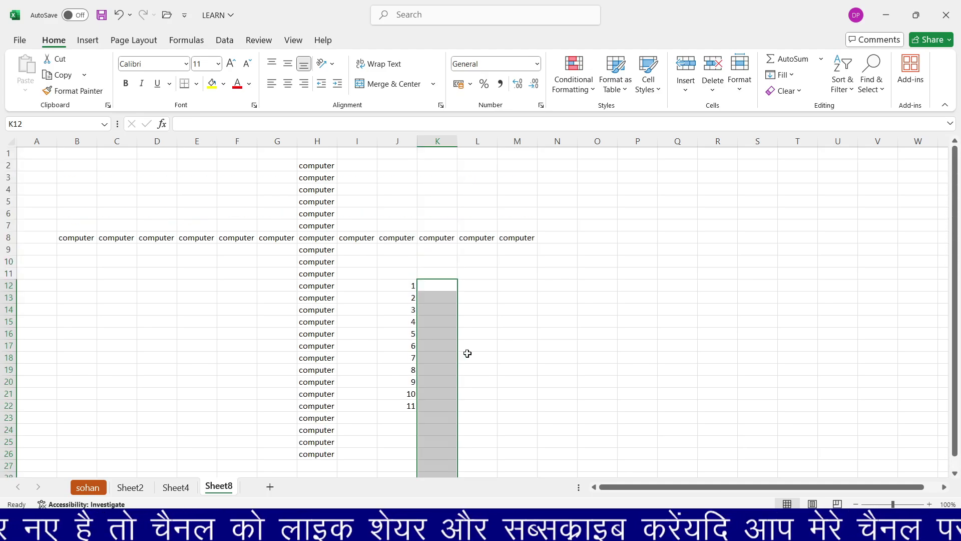
scroll(891, 161, down, 1)
click(788, 76)
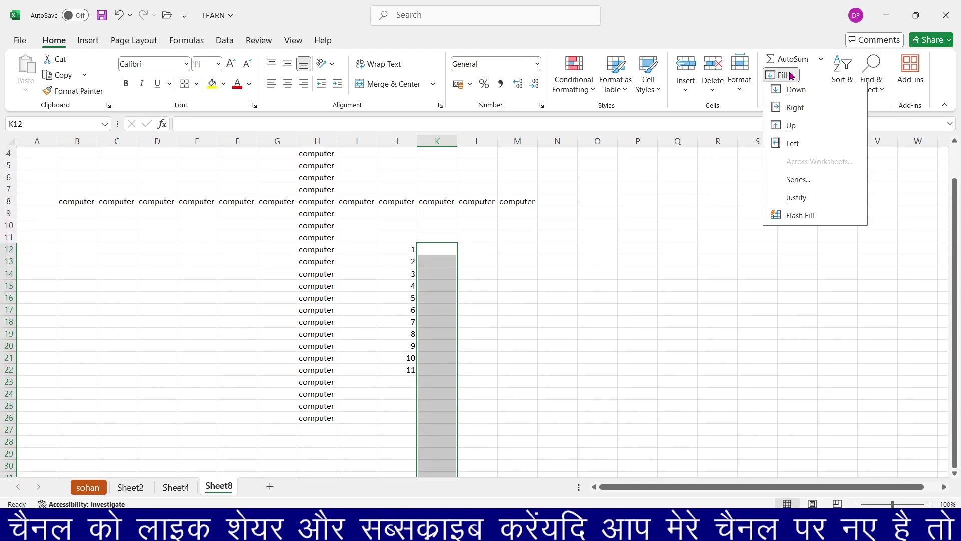
click(803, 182)
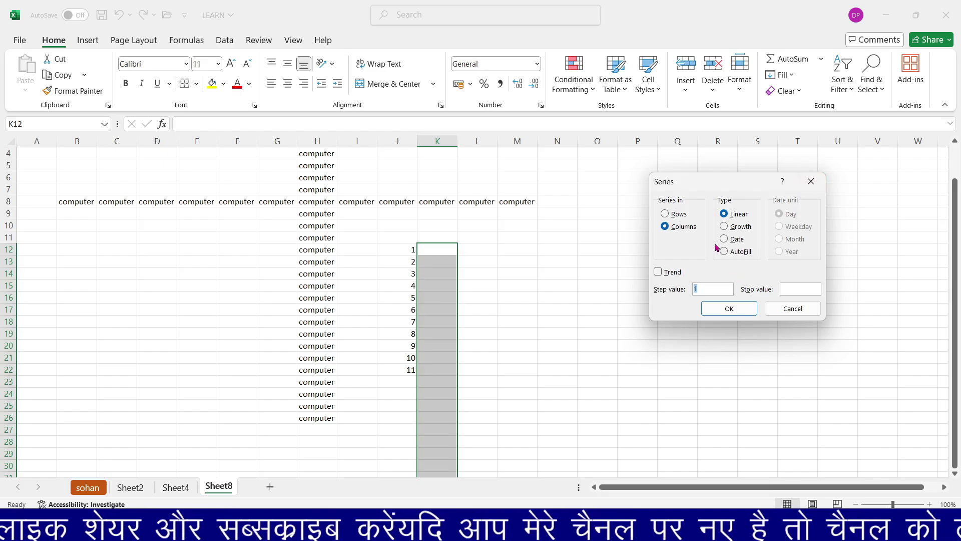
click(798, 289)
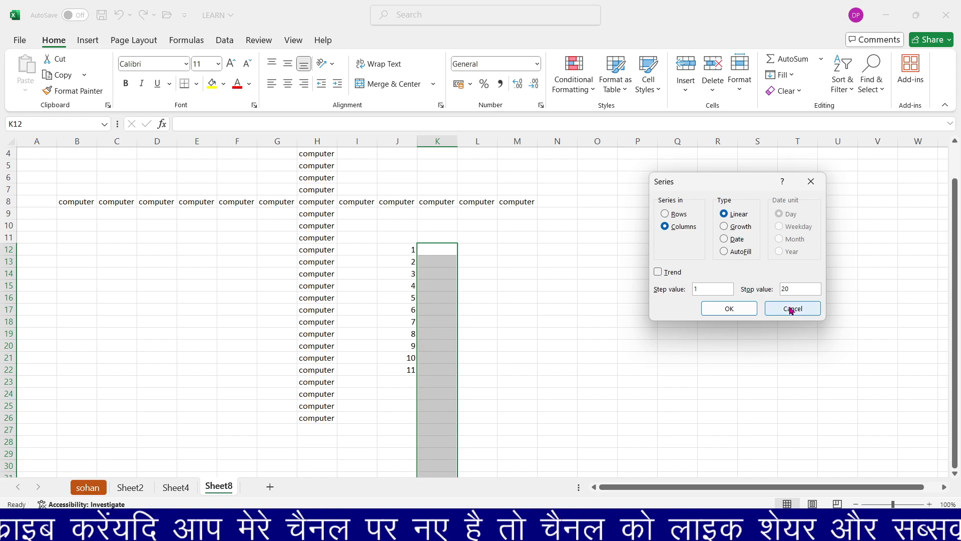
click(729, 307)
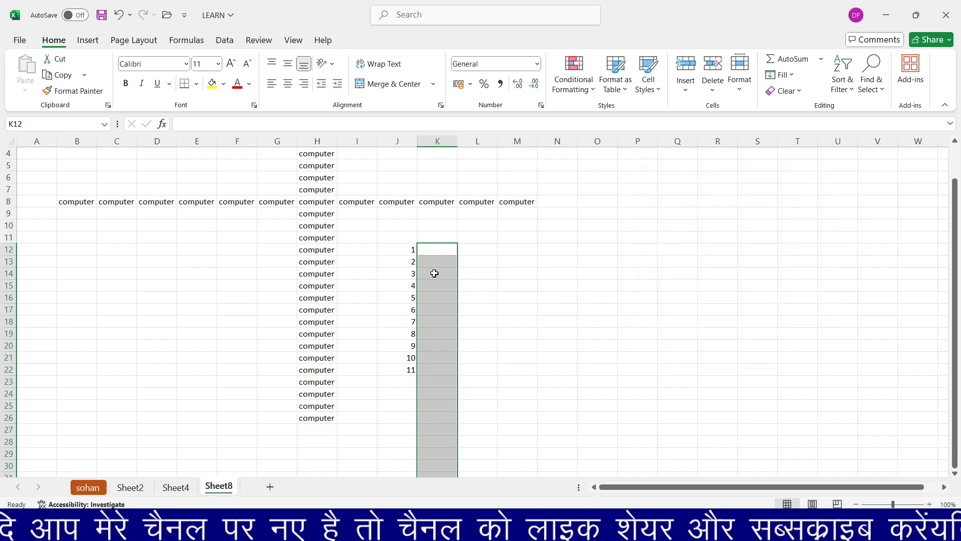
Enter 1 in K12 and fill K12:K34 with a linear column series using step value 1 and stop value 20
click(438, 250)
text(1)
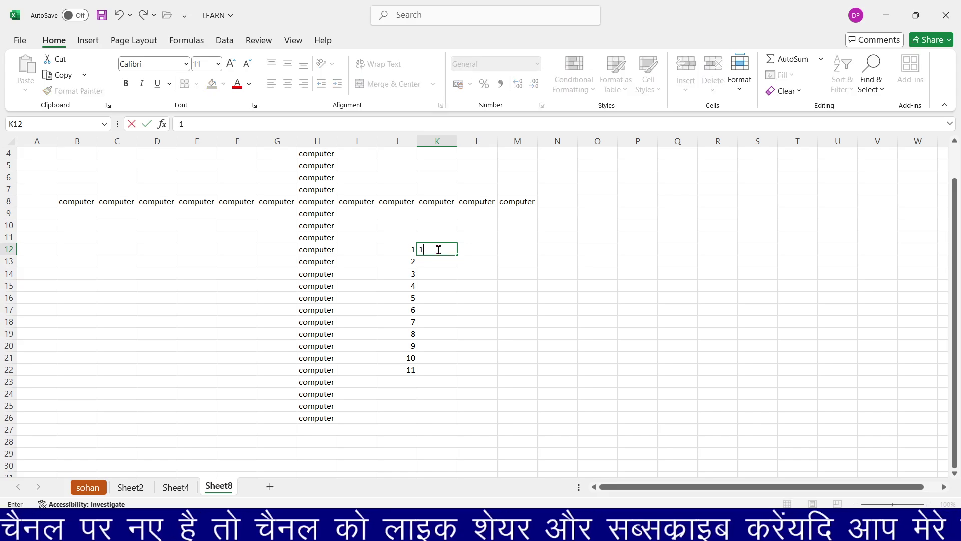
key(Return)
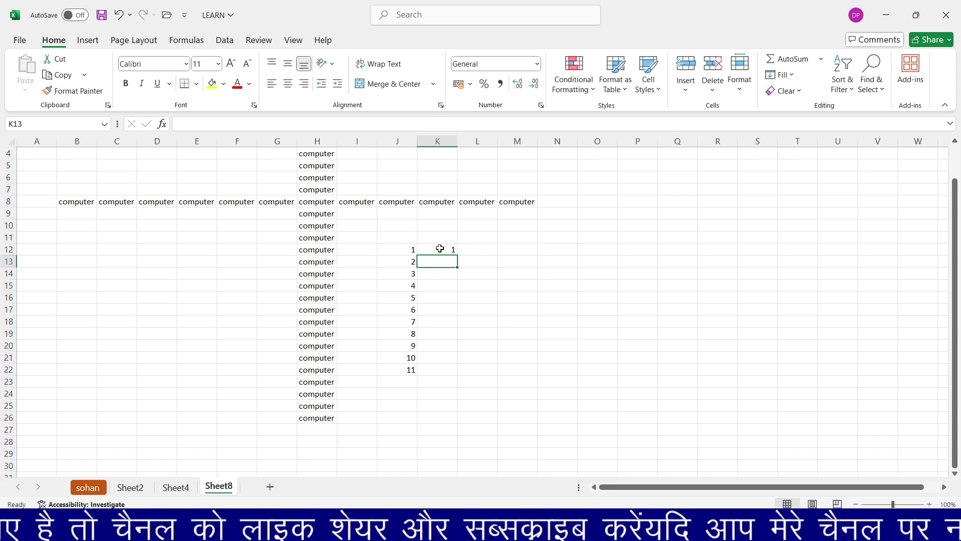
drag(439, 249, 444, 476)
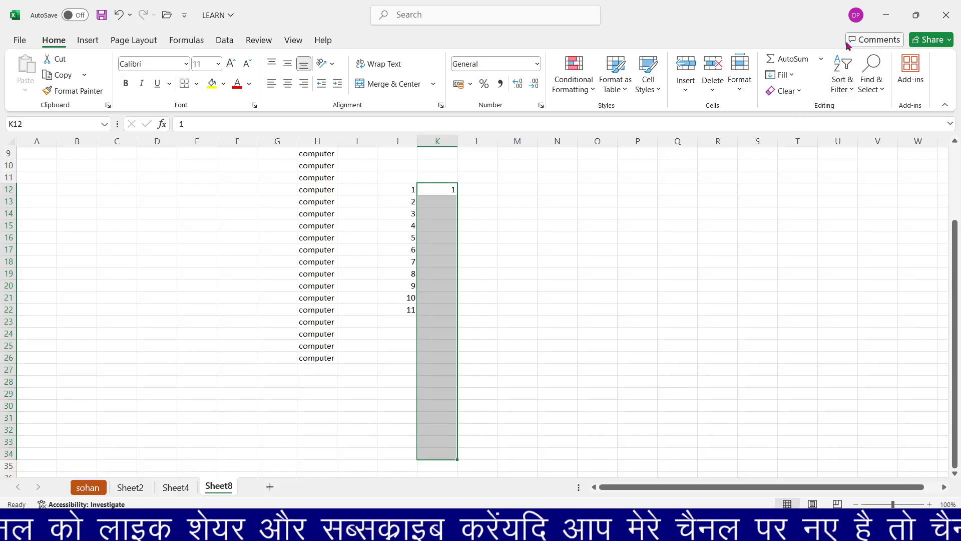
click(795, 75)
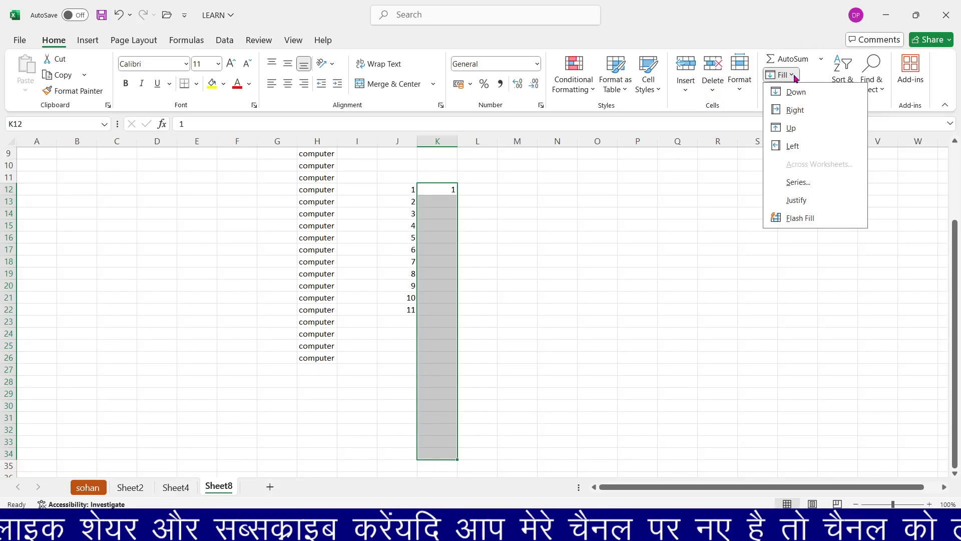
click(783, 186)
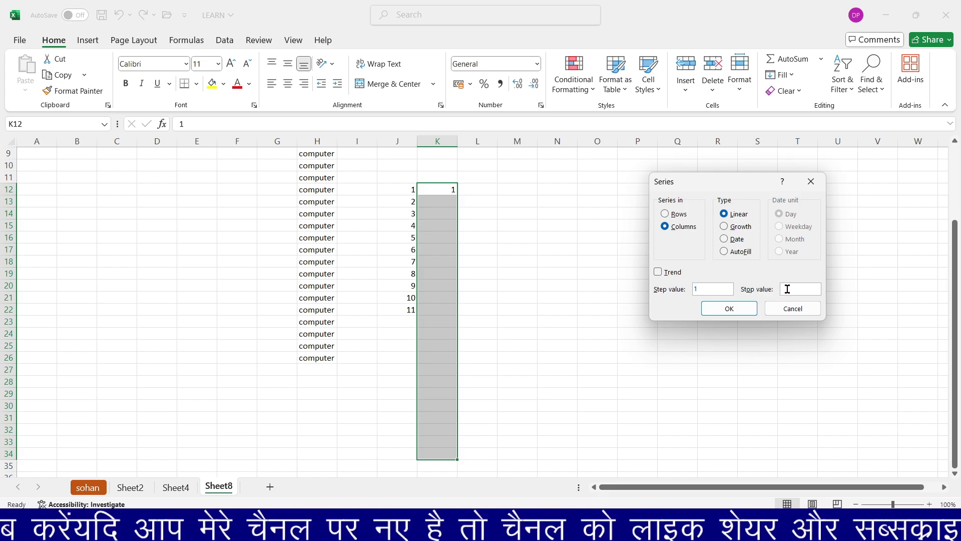
text(20)
click(730, 308)
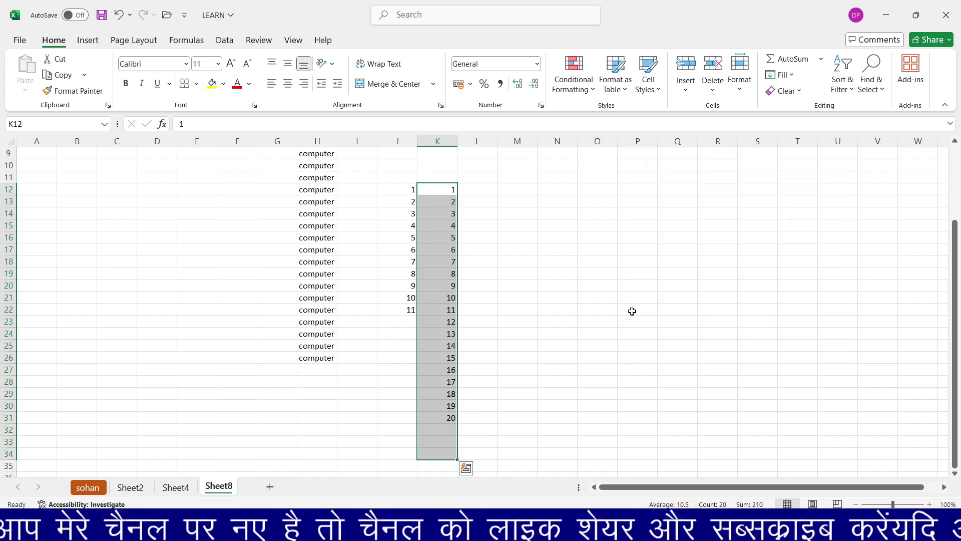
click(486, 195)
click(780, 75)
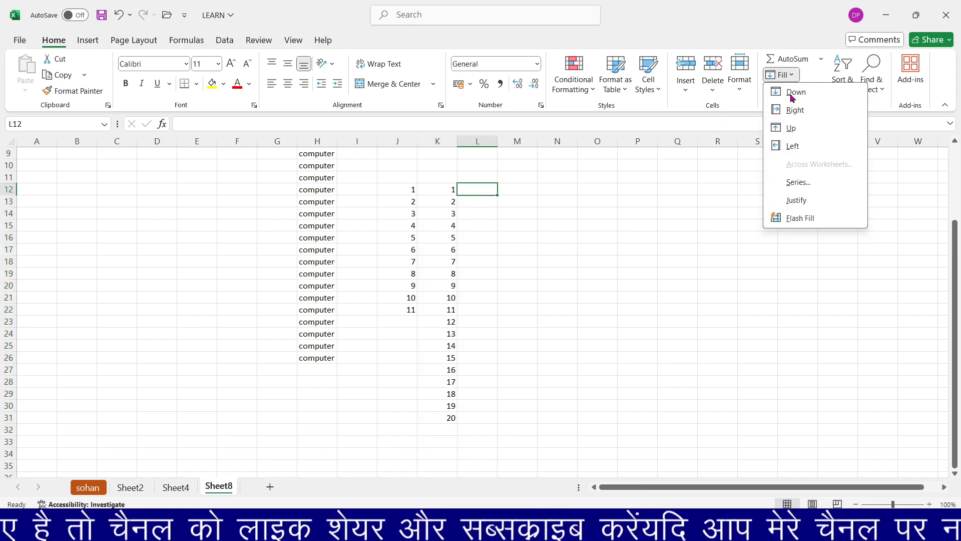
click(784, 183)
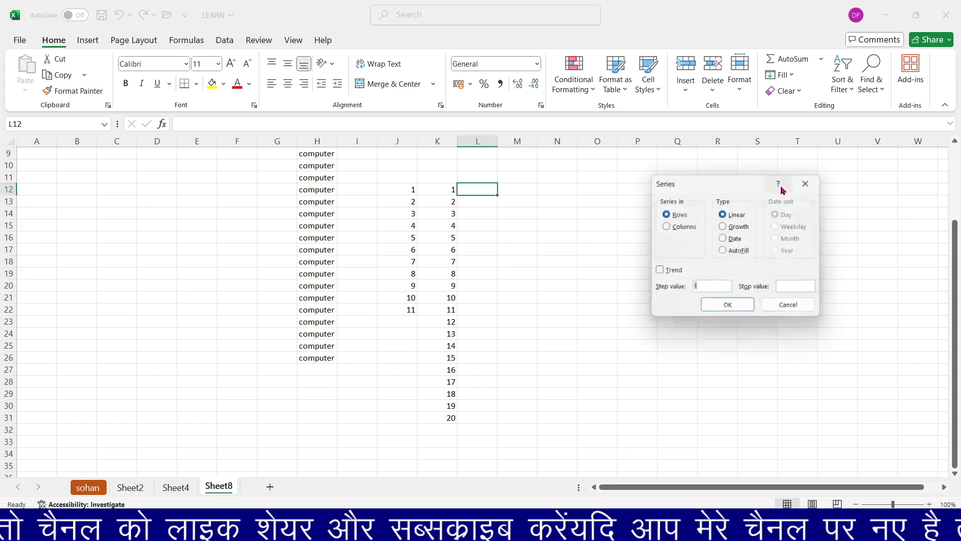
click(724, 226)
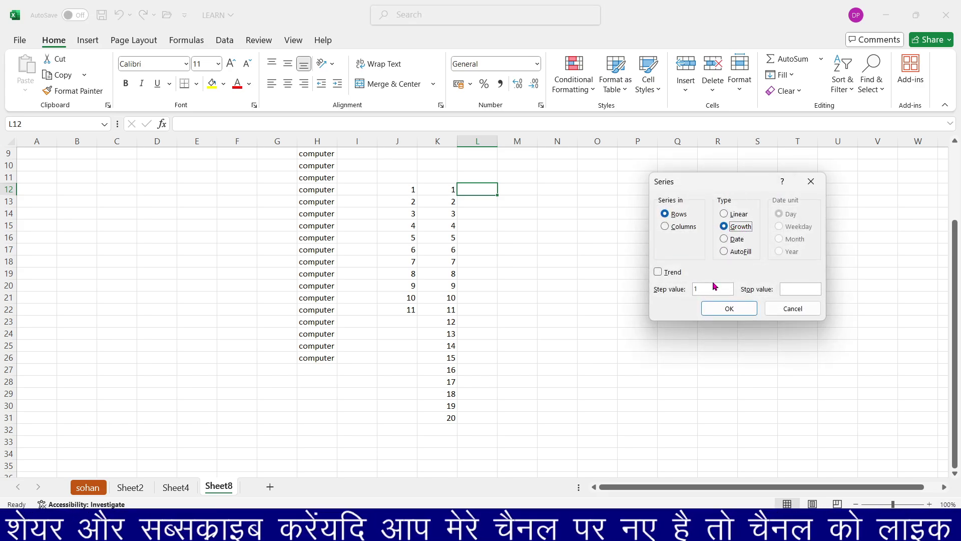
click(811, 181)
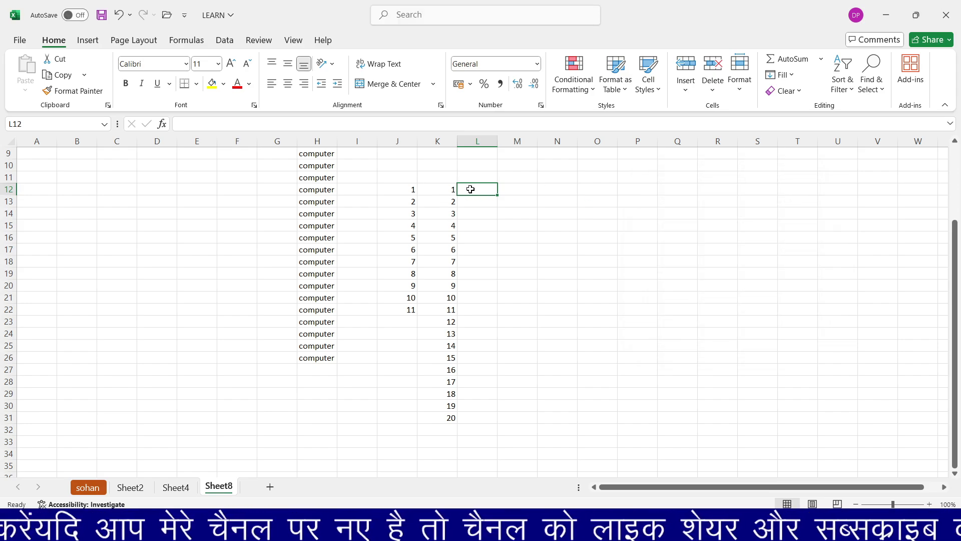
Enter 2 in cell L12 as the starting value for another series
text(2)
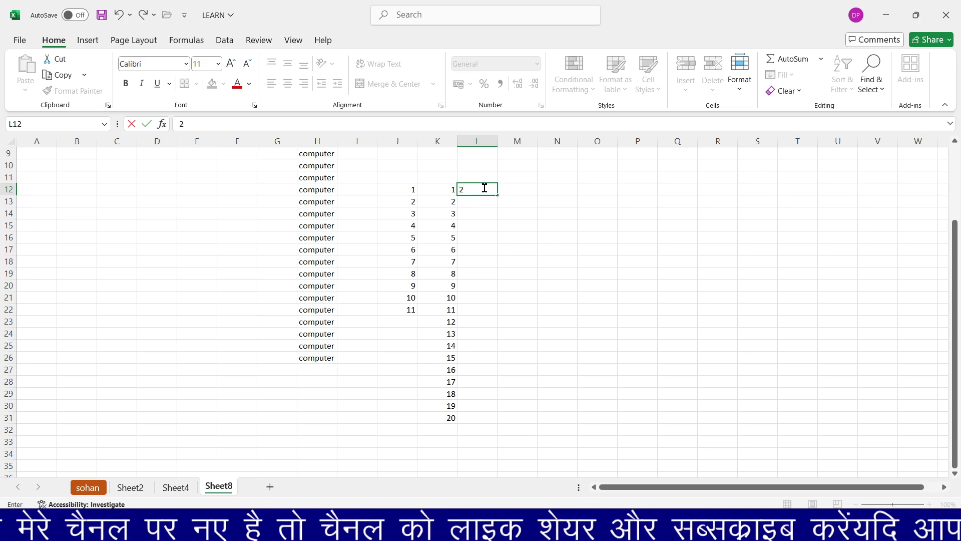
click(488, 176)
click(488, 188)
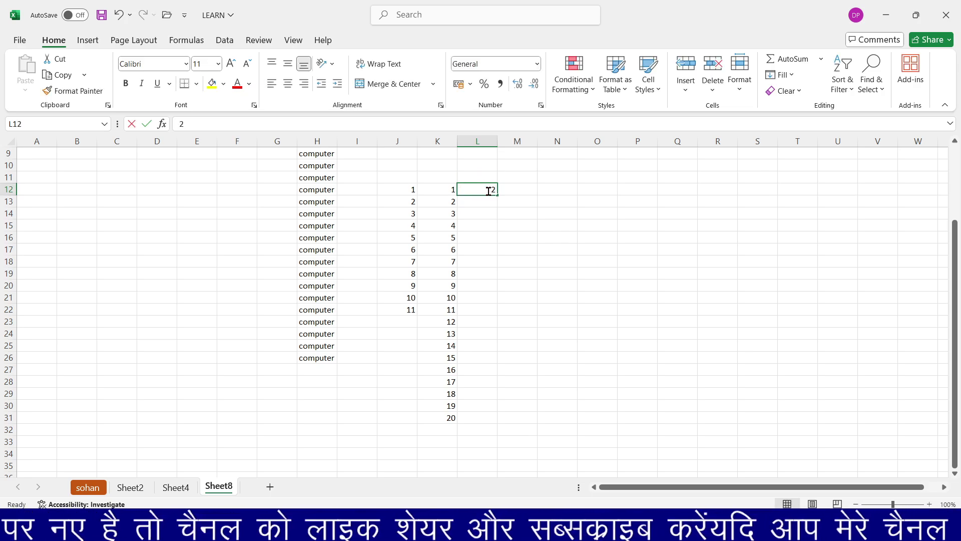
key(F2)
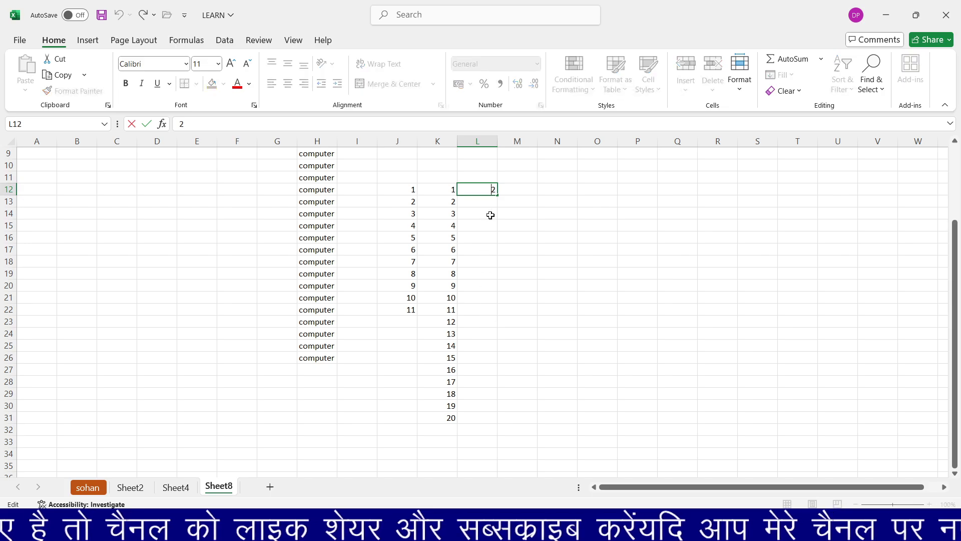
click(480, 178)
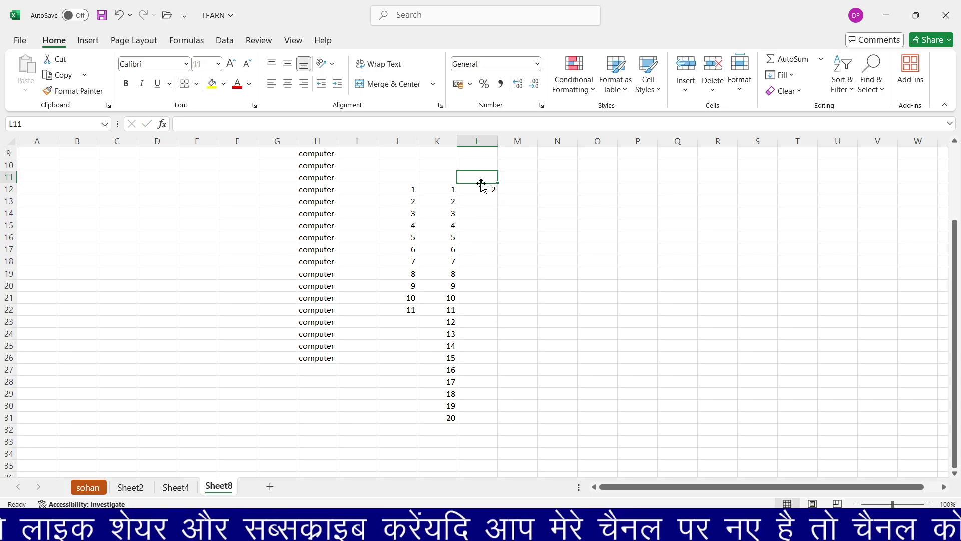
click(479, 189)
double_click(478, 189)
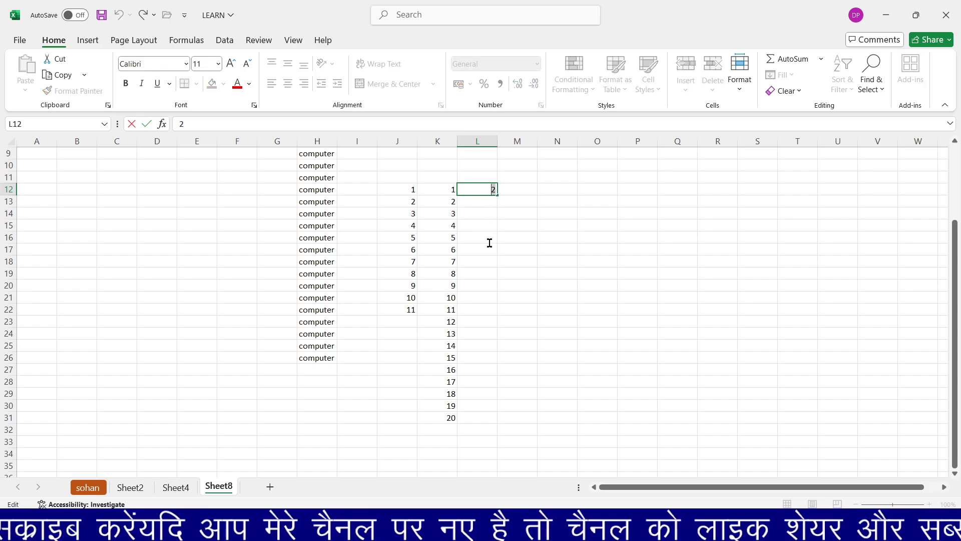
double_click(483, 189)
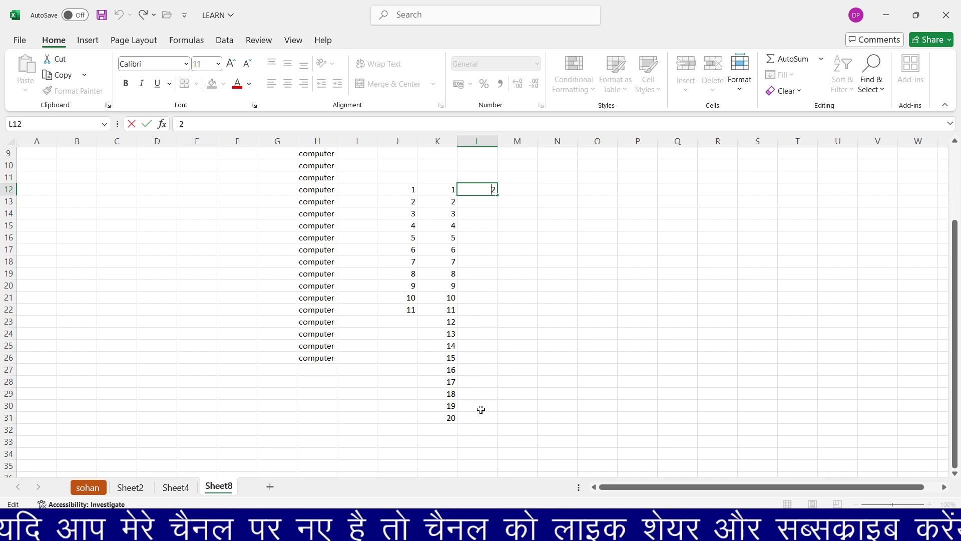
Fill L12:L30 with a growth series in columns, using step value 2 and stop value 20
drag(480, 409, 485, 189)
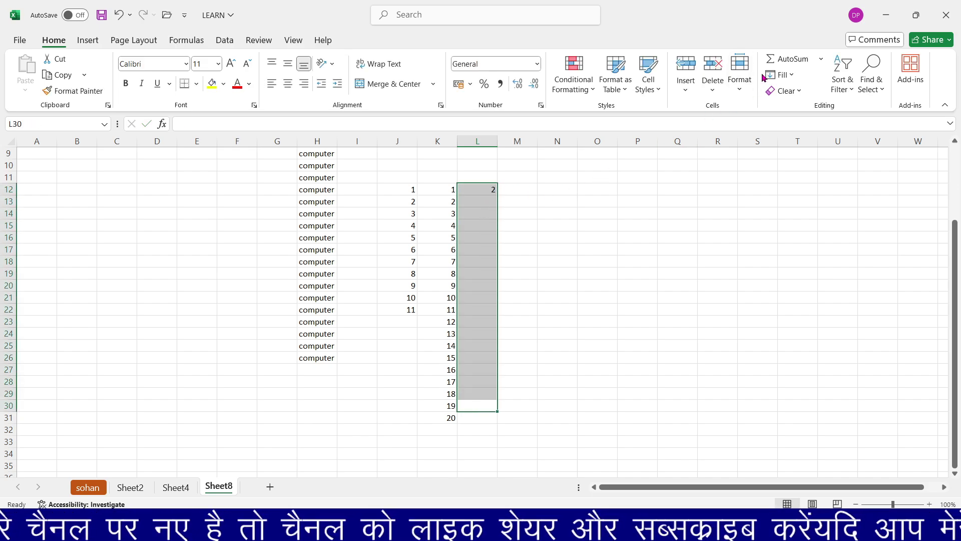
click(780, 75)
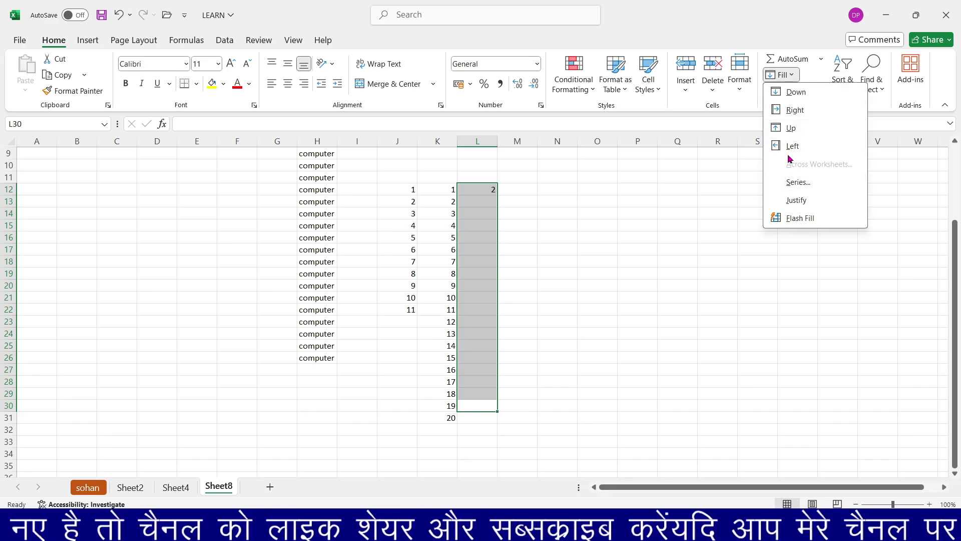
click(790, 181)
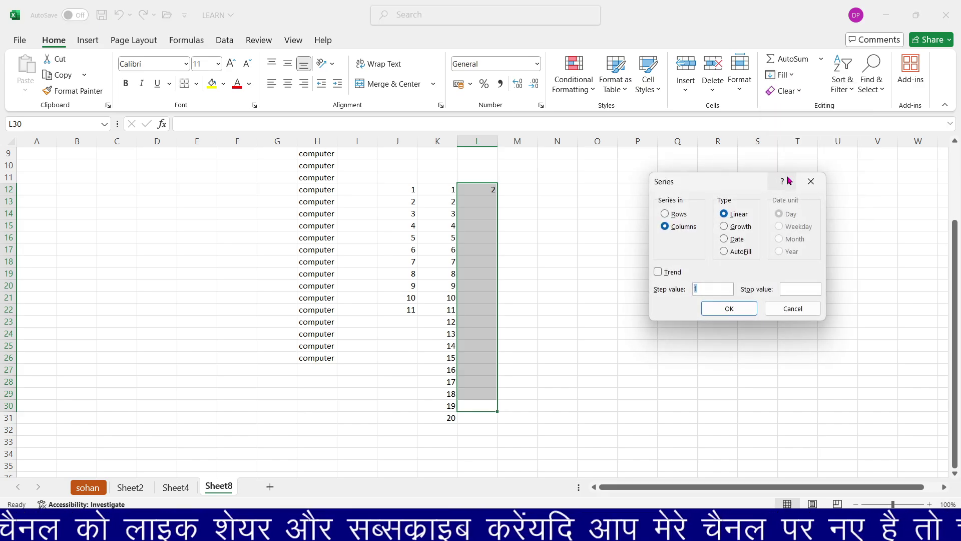
click(739, 229)
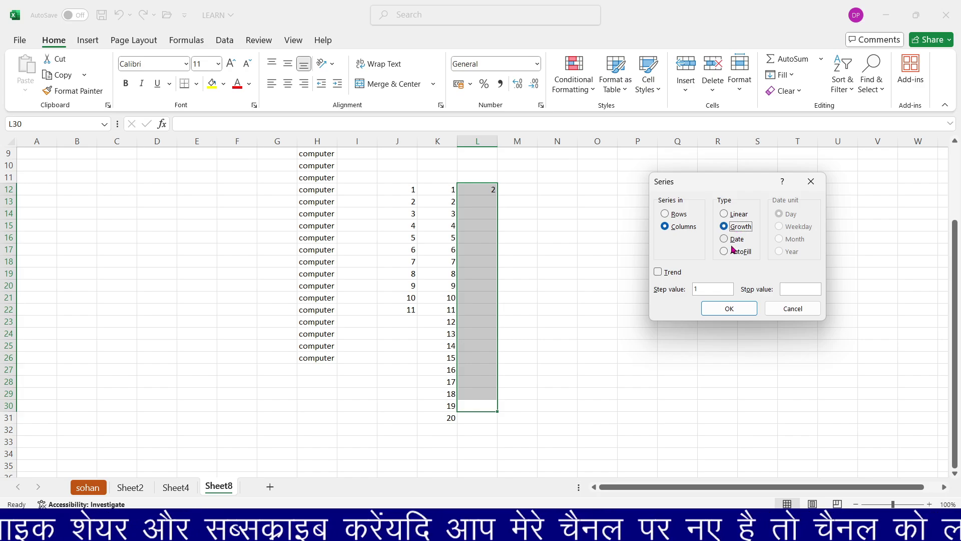
double_click(700, 288)
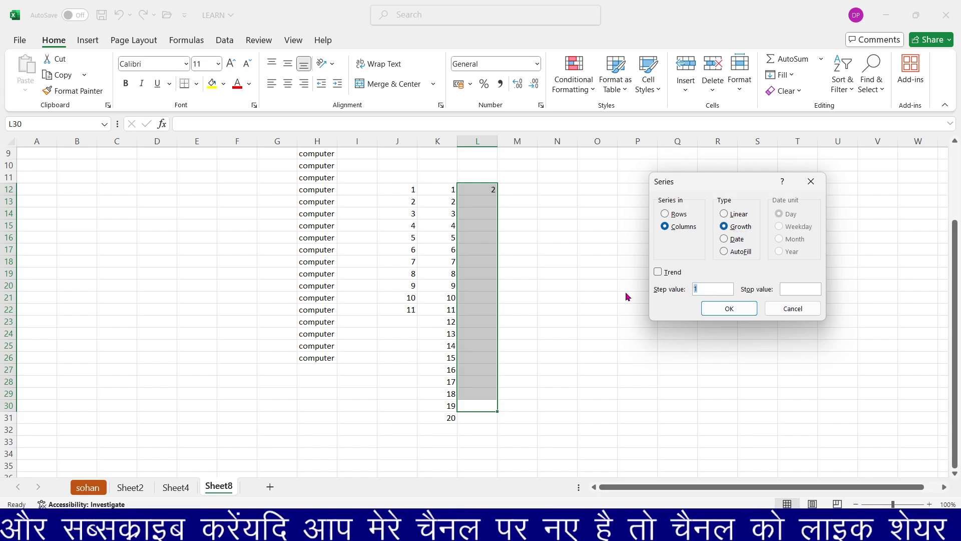
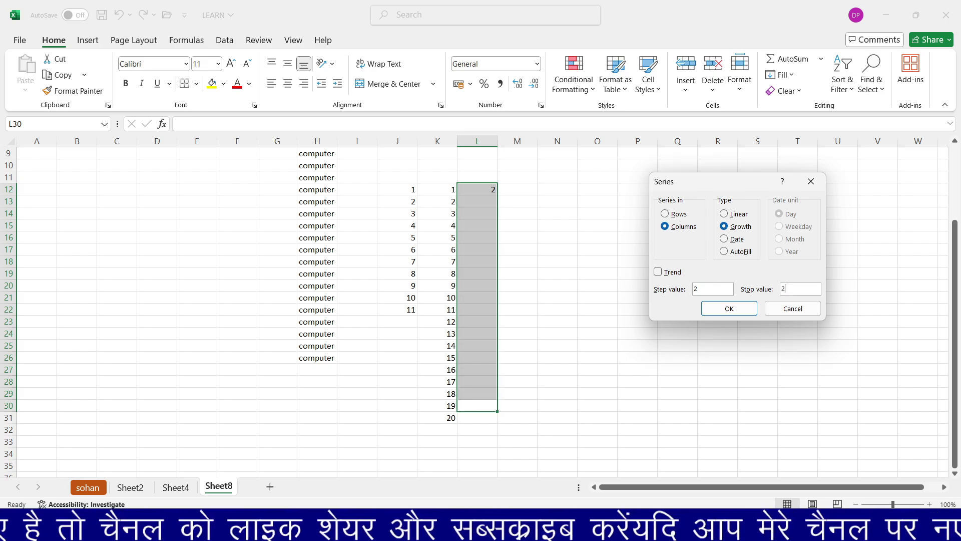
click(732, 308)
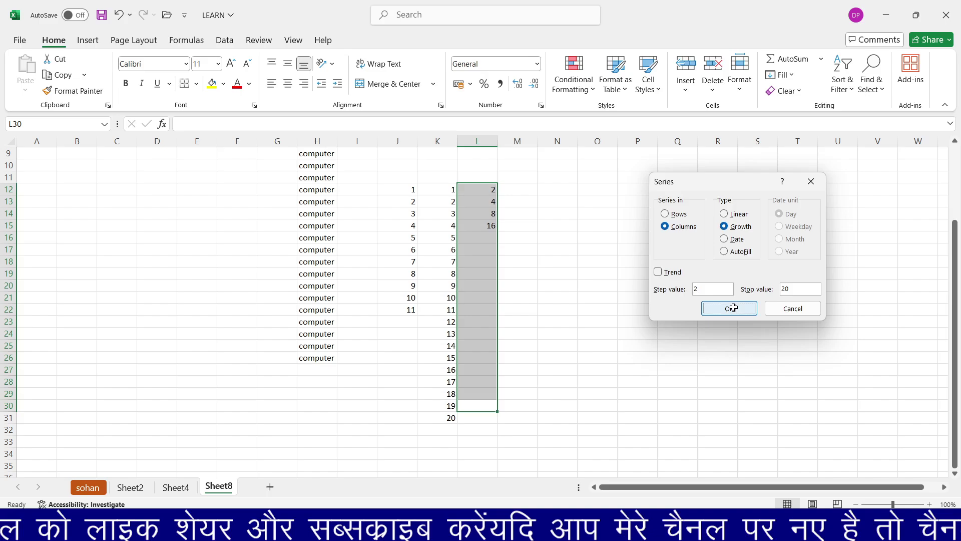
Enter 2 in M11 and 4 in M12 as starting values for another series
scroll(469, 277, up, 3)
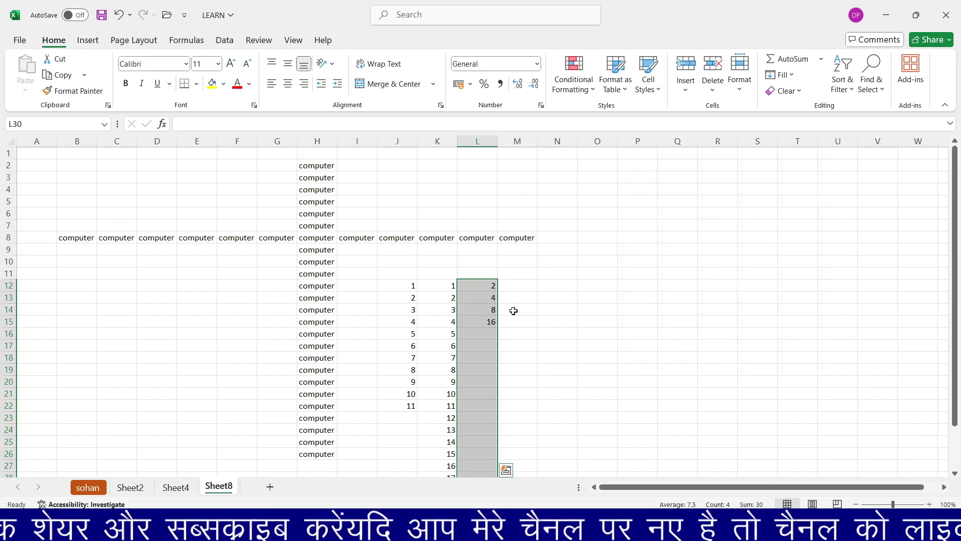
click(524, 280)
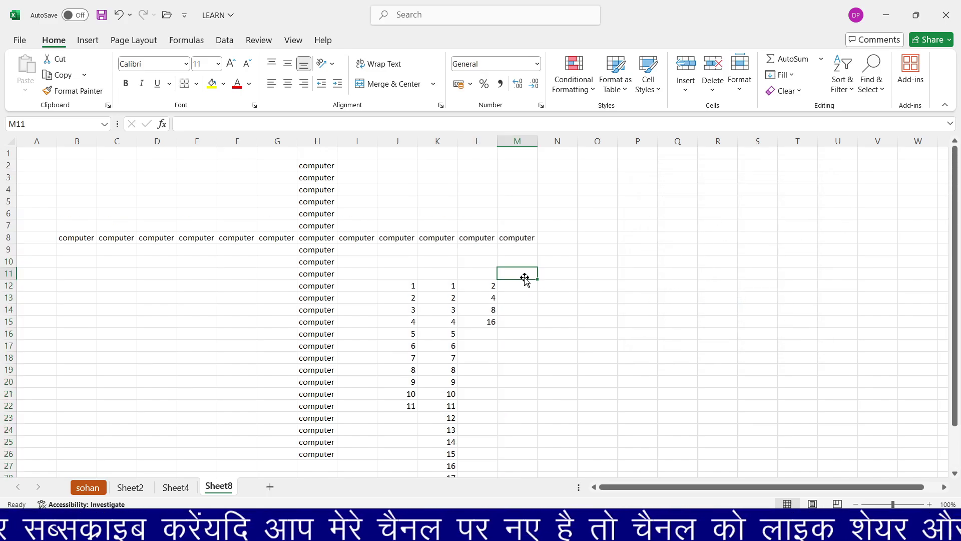
text(2)
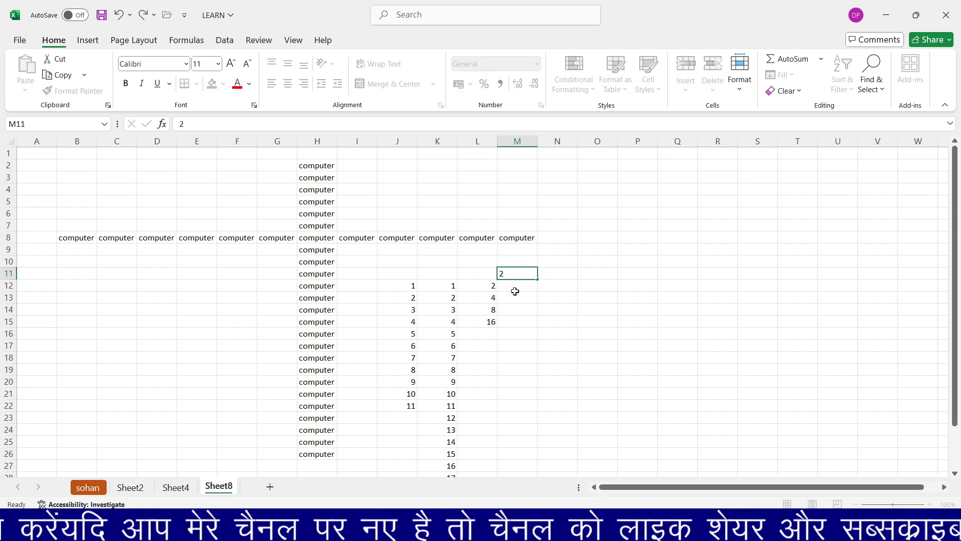
key(Return)
text(4)
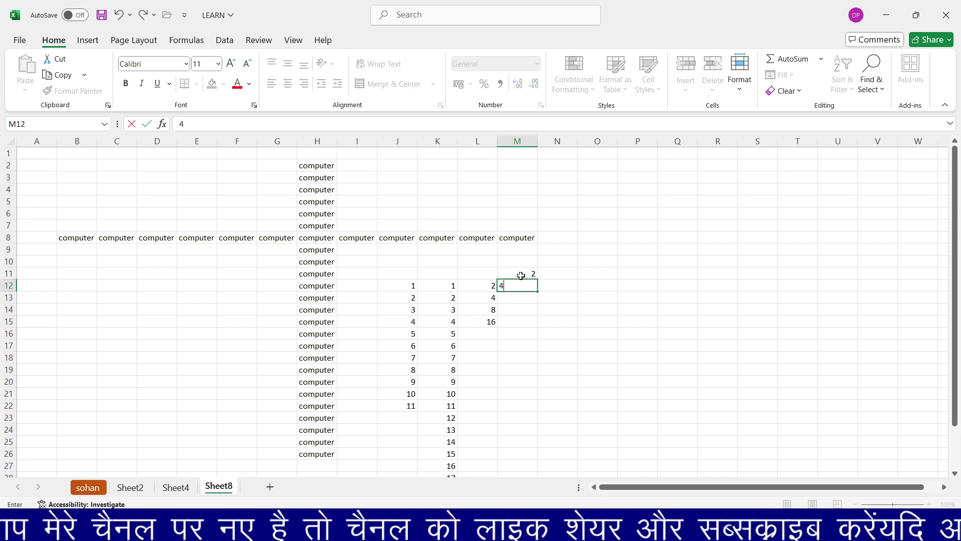
Fill M11:M27 with a growth series in columns, using step value 2 and stop value 20
drag(521, 276, 521, 459)
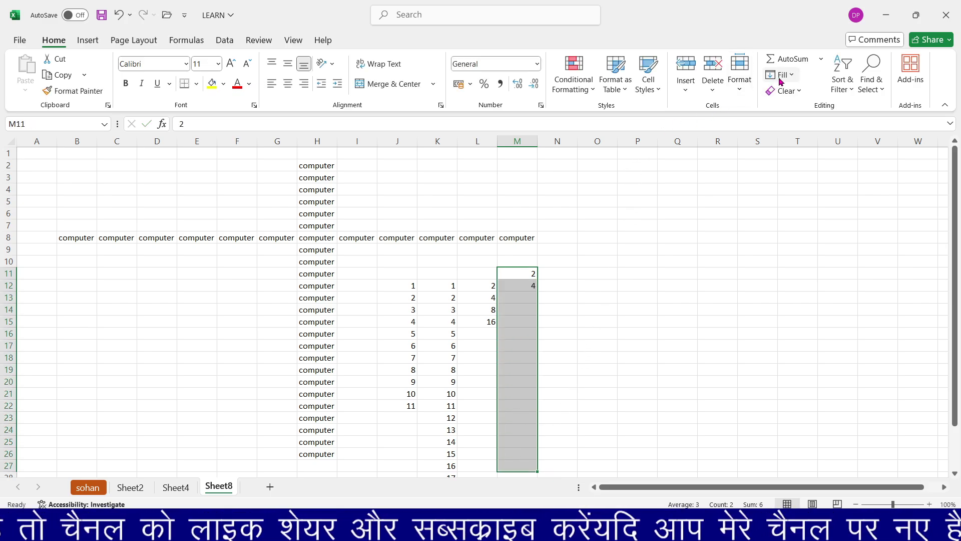
click(796, 79)
click(778, 181)
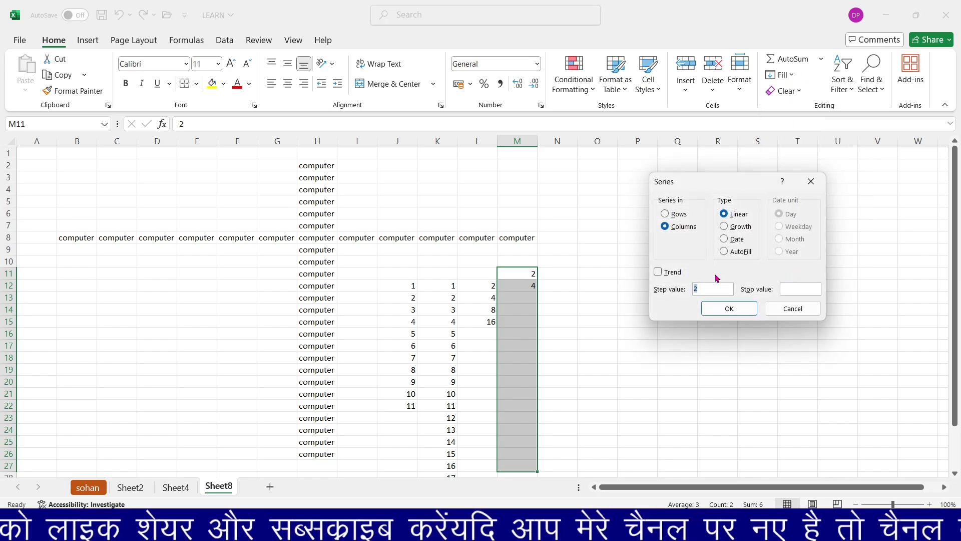
click(732, 228)
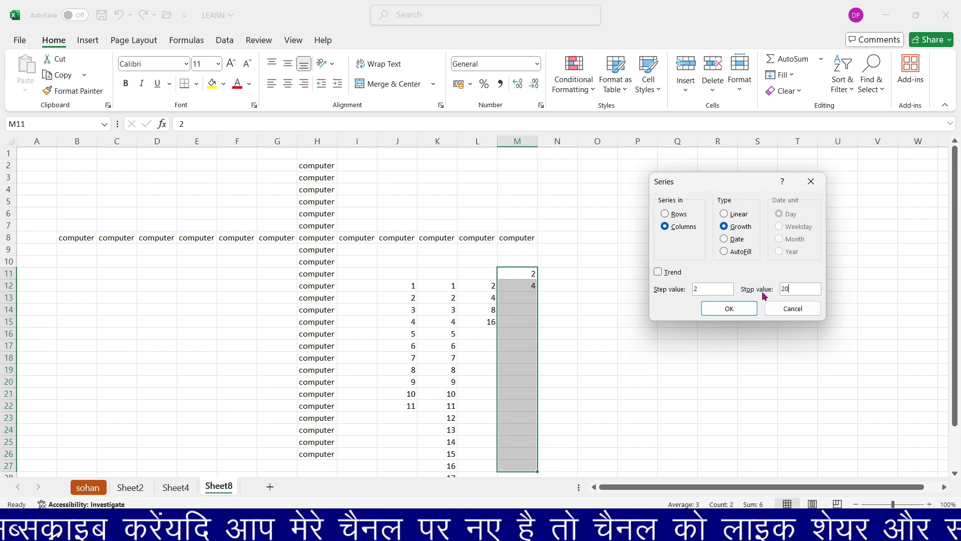
click(729, 307)
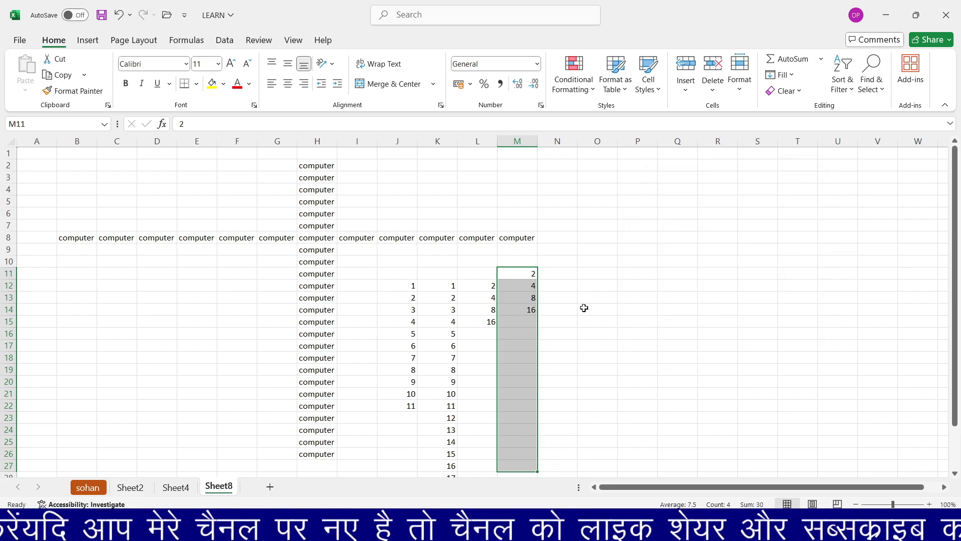
Try the Fill Justify command on the empty cell O12
click(600, 284)
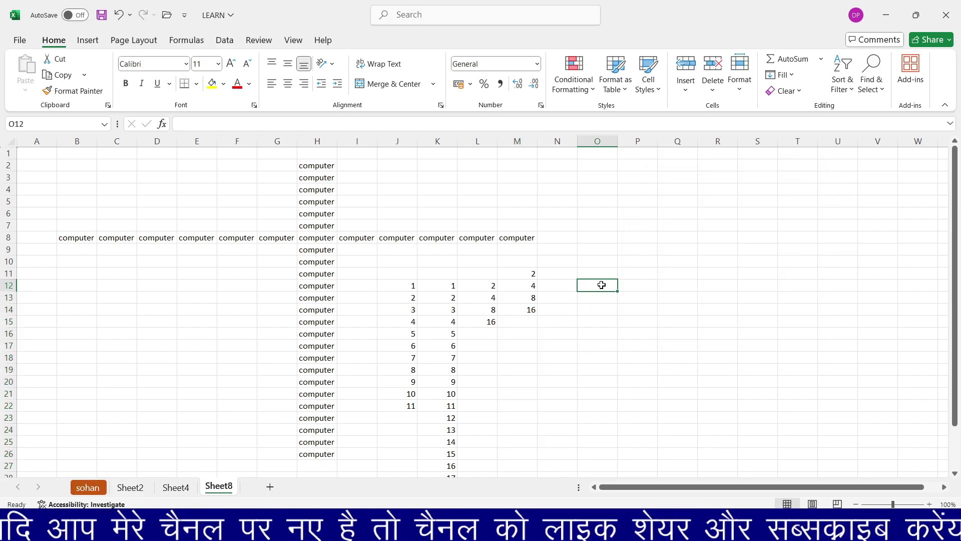
click(786, 81)
click(794, 197)
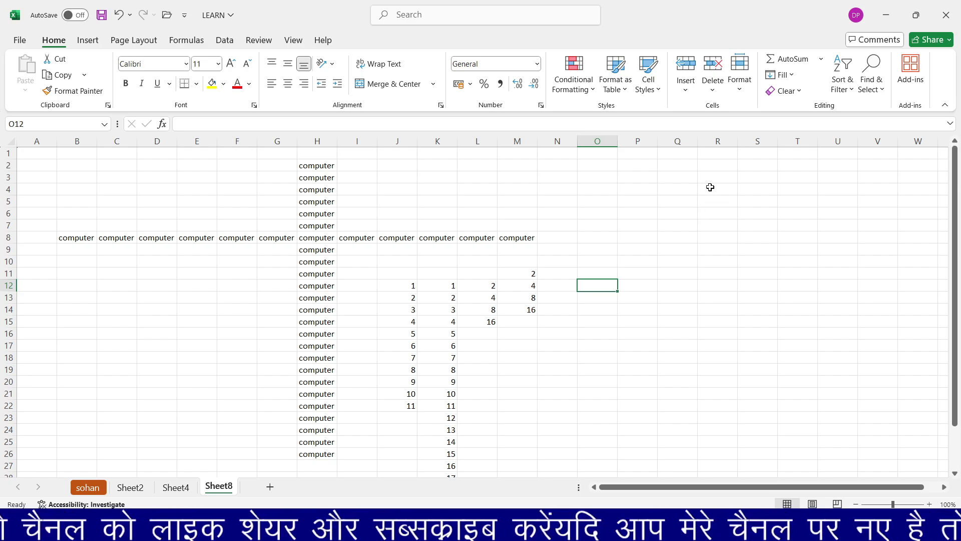
click(792, 79)
click(801, 200)
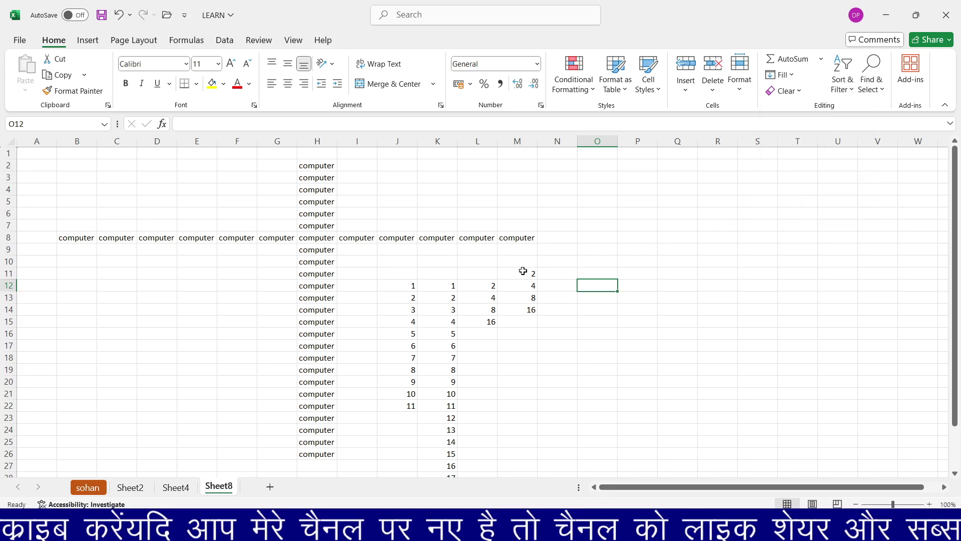
Try Flash Fill on the empty cell O12 and dismiss the message
click(792, 76)
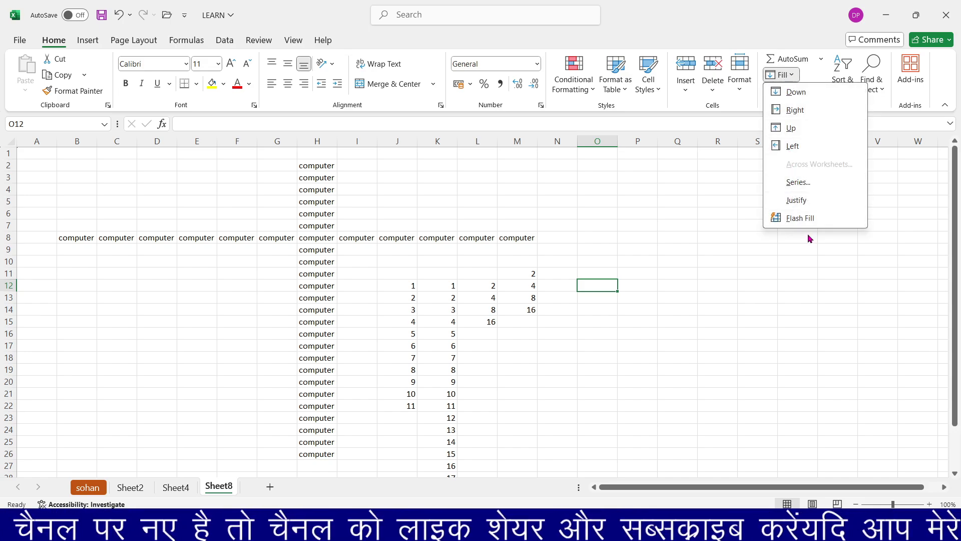
click(805, 218)
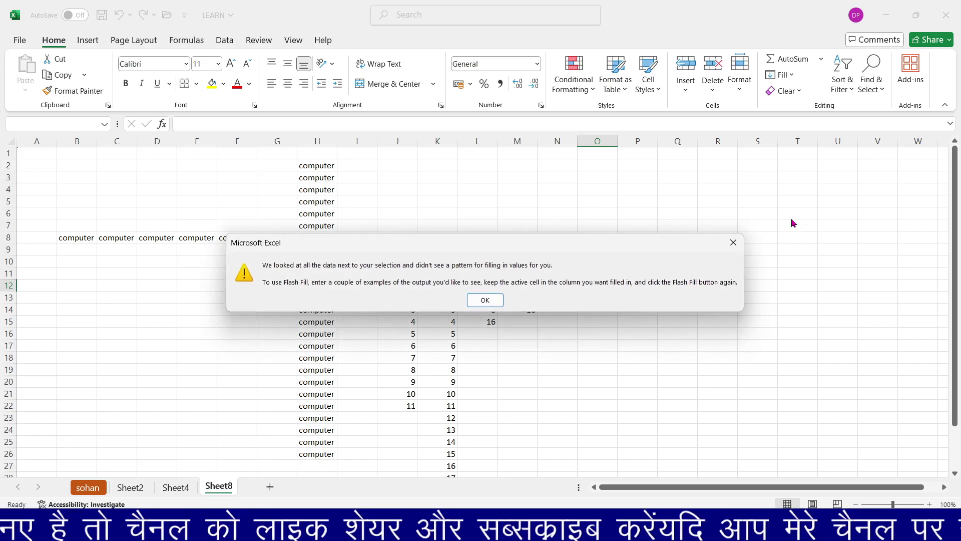
click(483, 302)
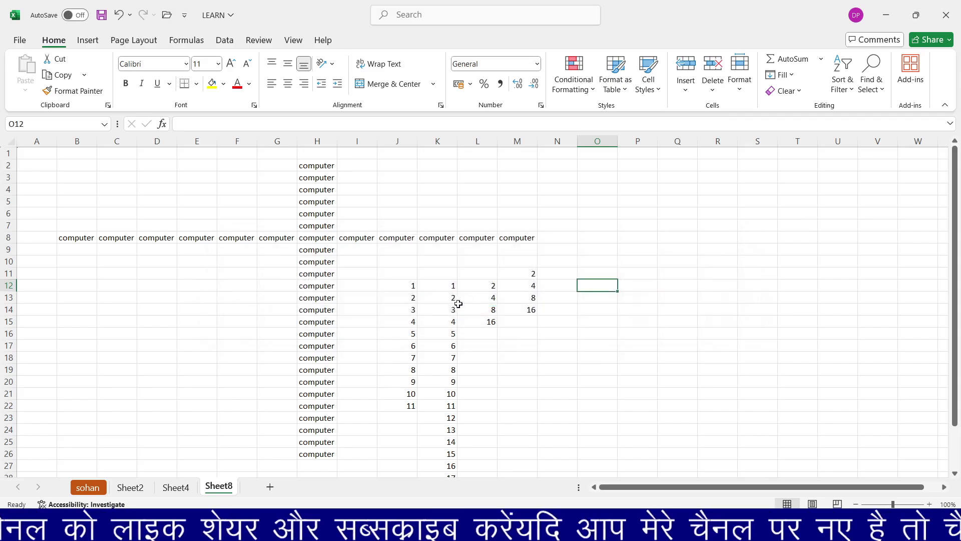
Try Flash Fill on the number series in J12:J22, then dismiss the message and deselect the range
drag(408, 286, 408, 405)
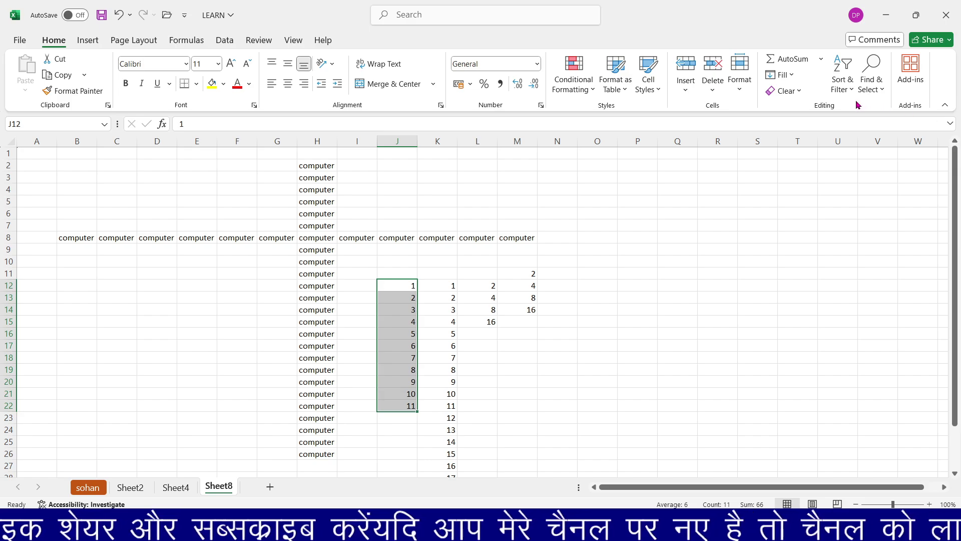
click(782, 74)
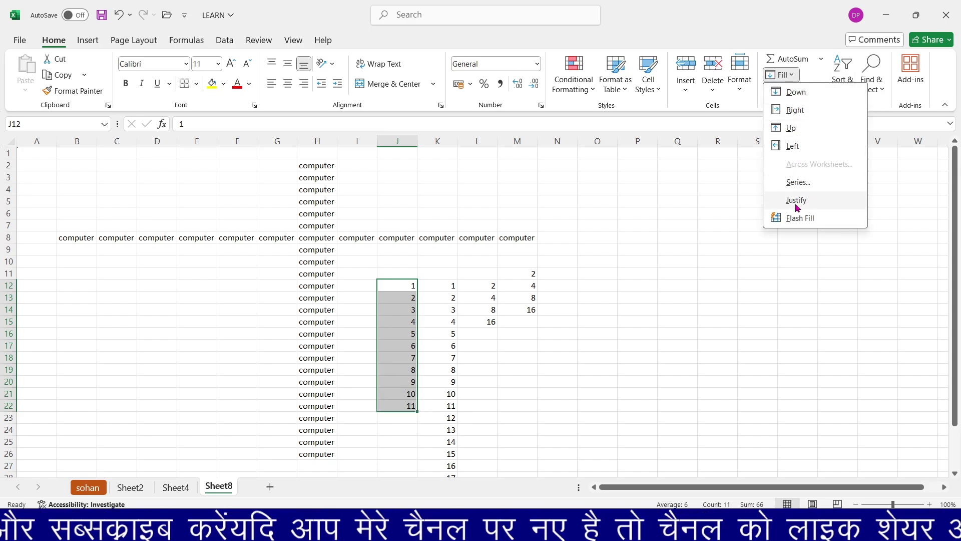
click(797, 217)
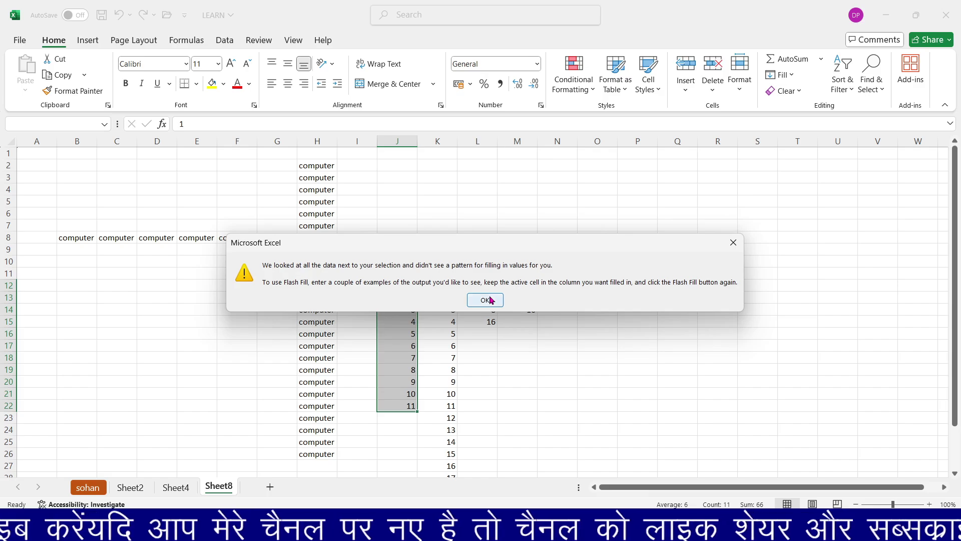
click(490, 300)
click(645, 238)
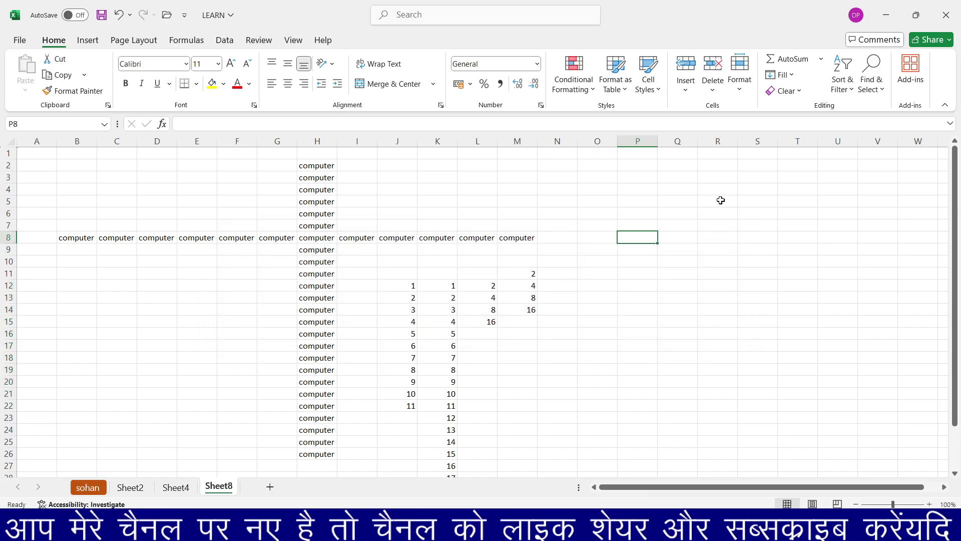
Look over the Clear options and switch to the first worksheet, which holds the employee salary table
click(797, 91)
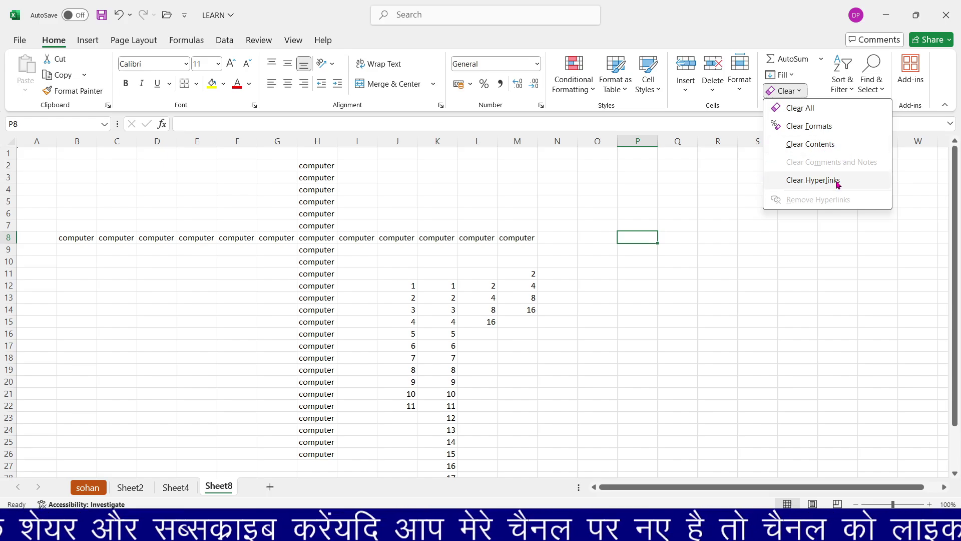
click(129, 493)
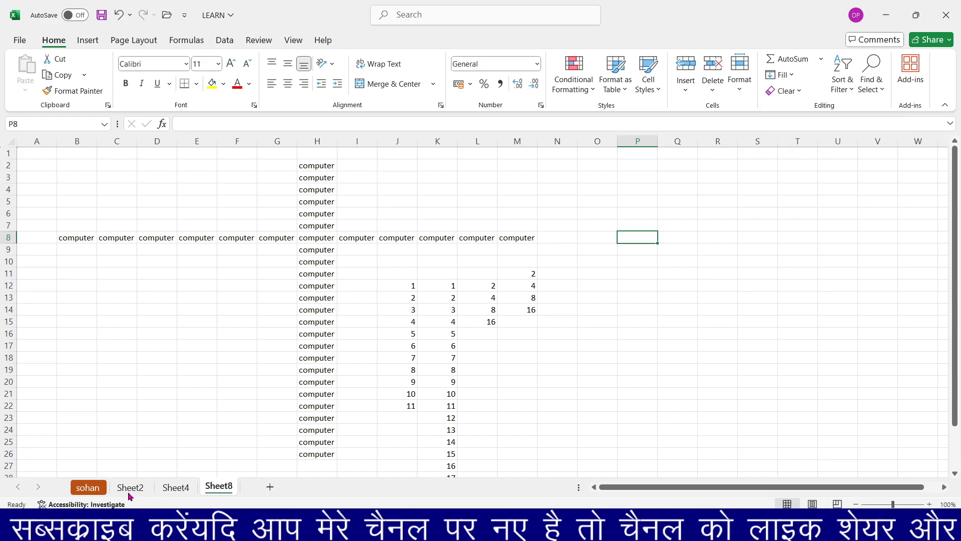
click(87, 487)
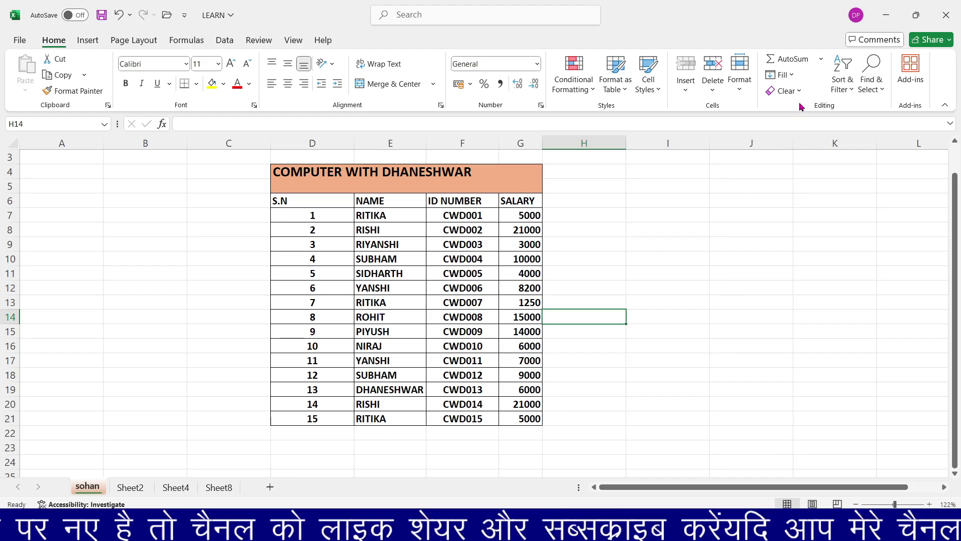
Apply Clear All to the employee salary table in D4:G21 and undo it
click(784, 91)
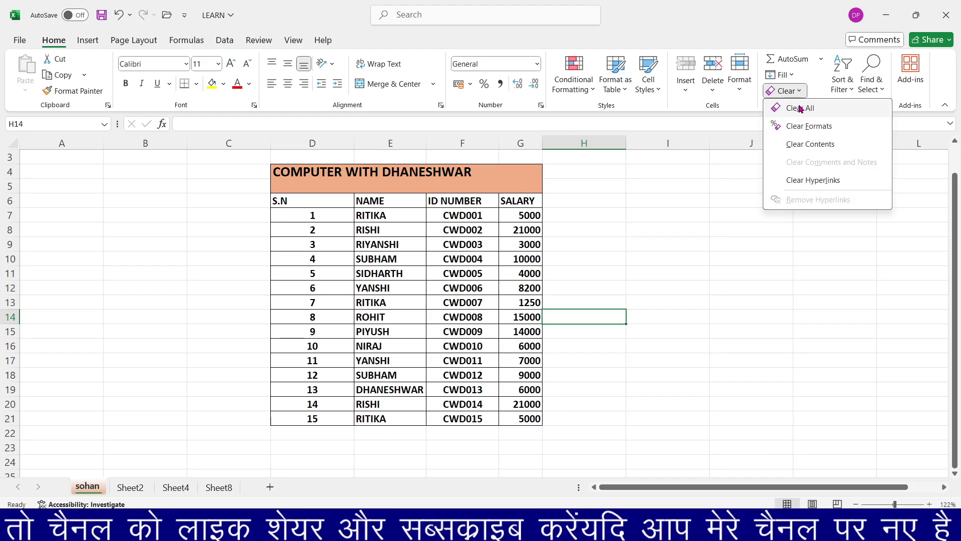
click(283, 176)
click(283, 176)
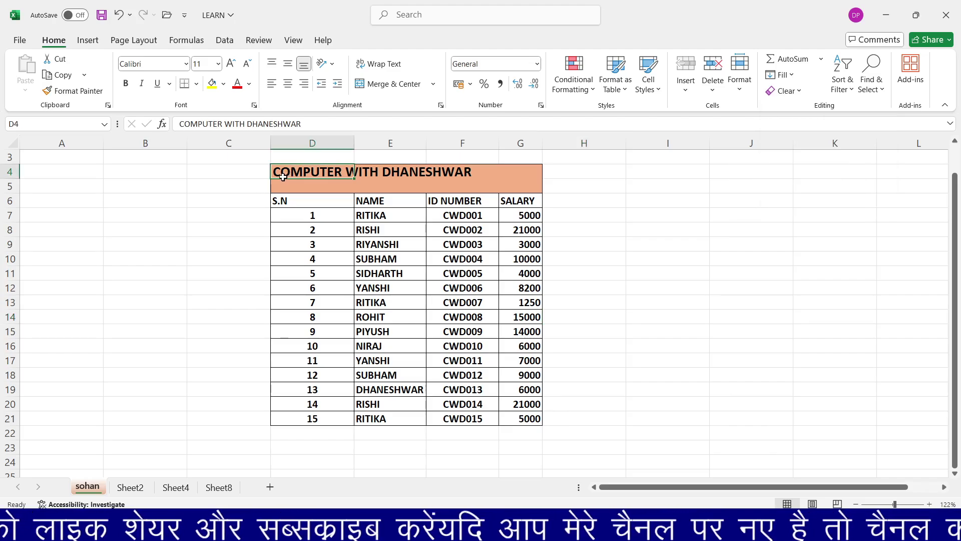
drag(283, 176, 509, 412)
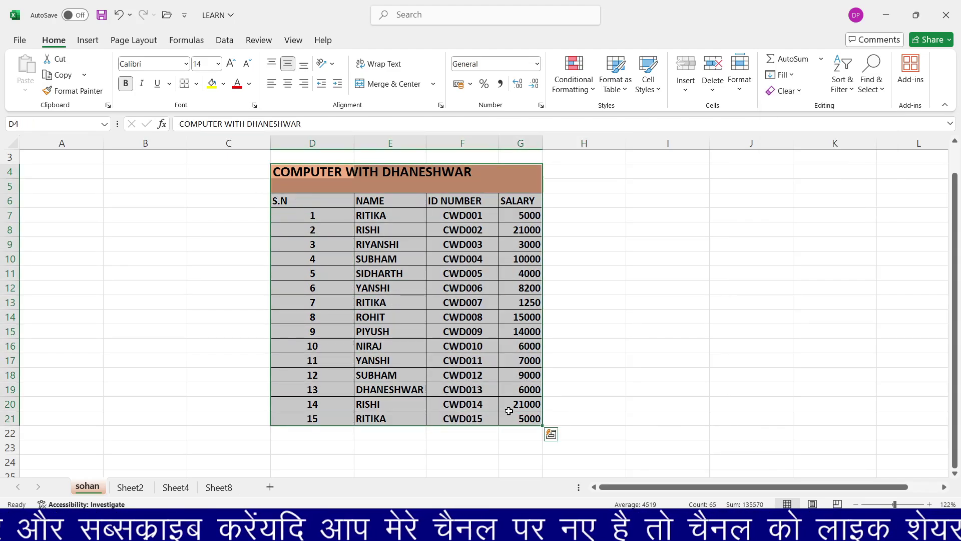
click(800, 92)
click(800, 109)
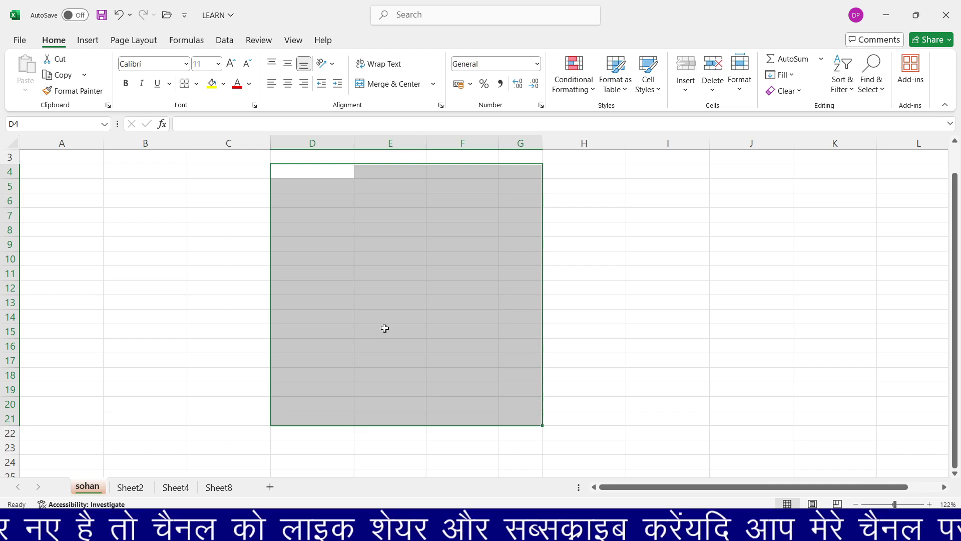
key(ctrl+z)
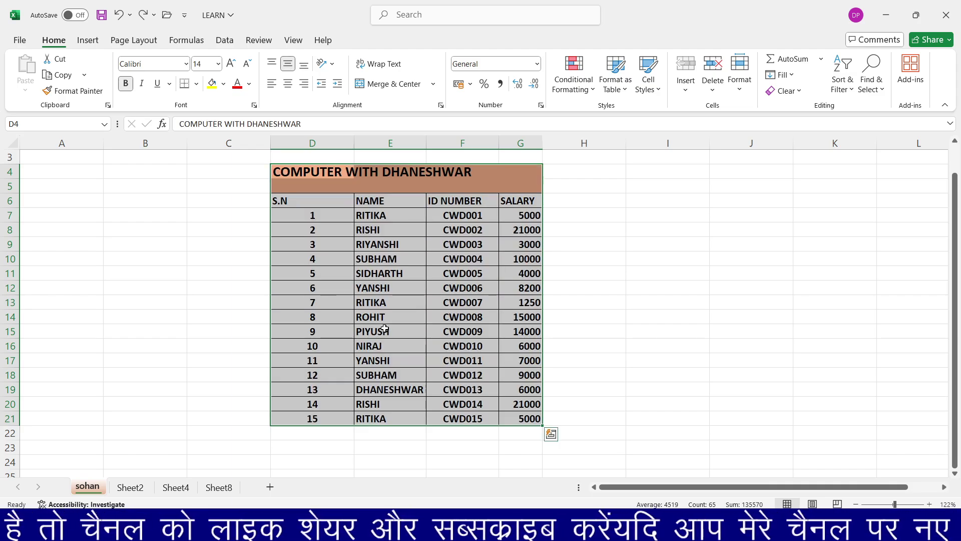
Clear only the formats of the employee salary table in D4:G21, keeping its contents
click(801, 91)
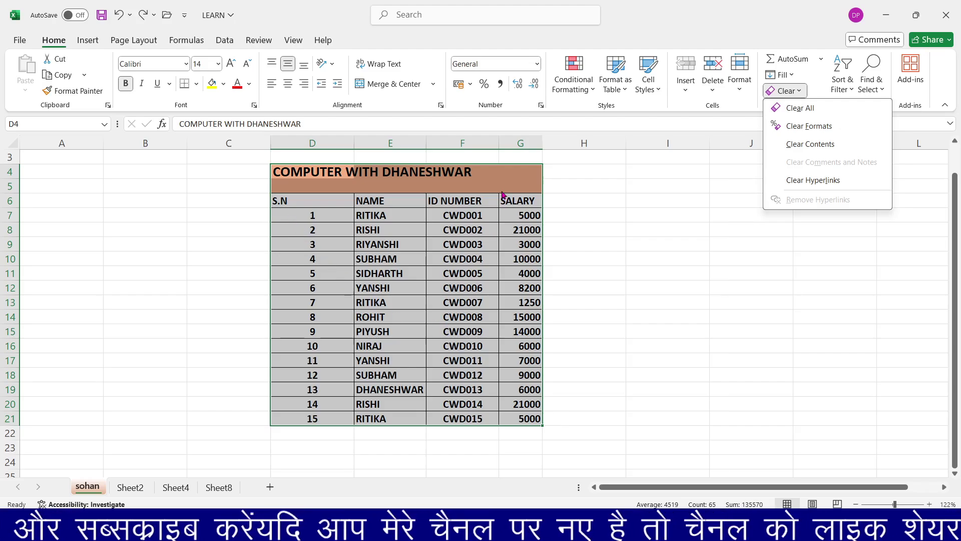
click(817, 124)
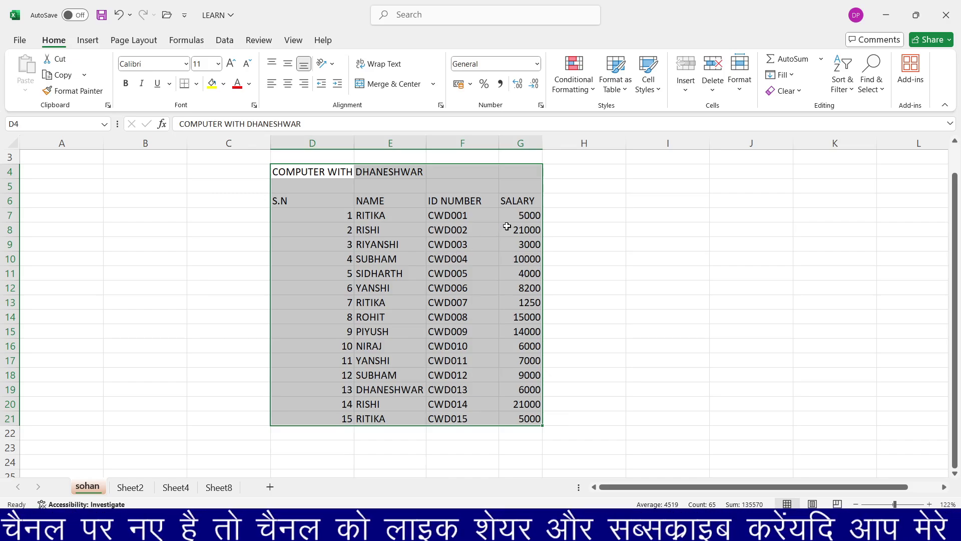
Undo the format clearing, then clear only the contents of the employee salary table in D4:G21 and undo that as well
key(ctrl+z)
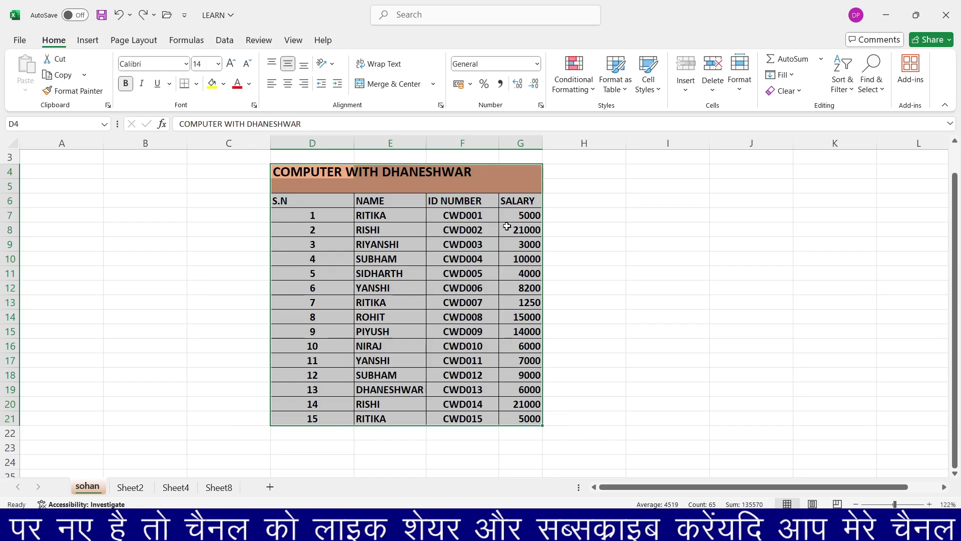
click(800, 91)
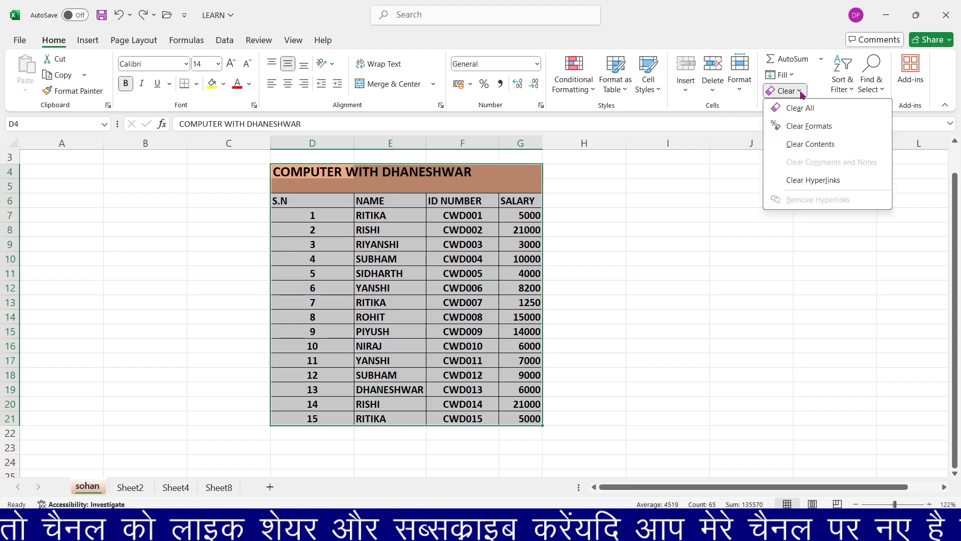
click(801, 150)
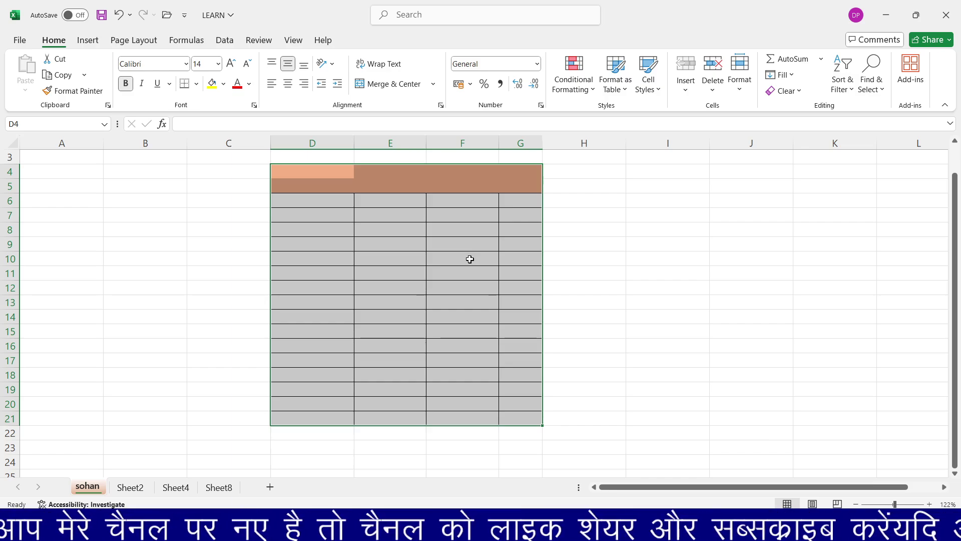
key(ctrl+z)
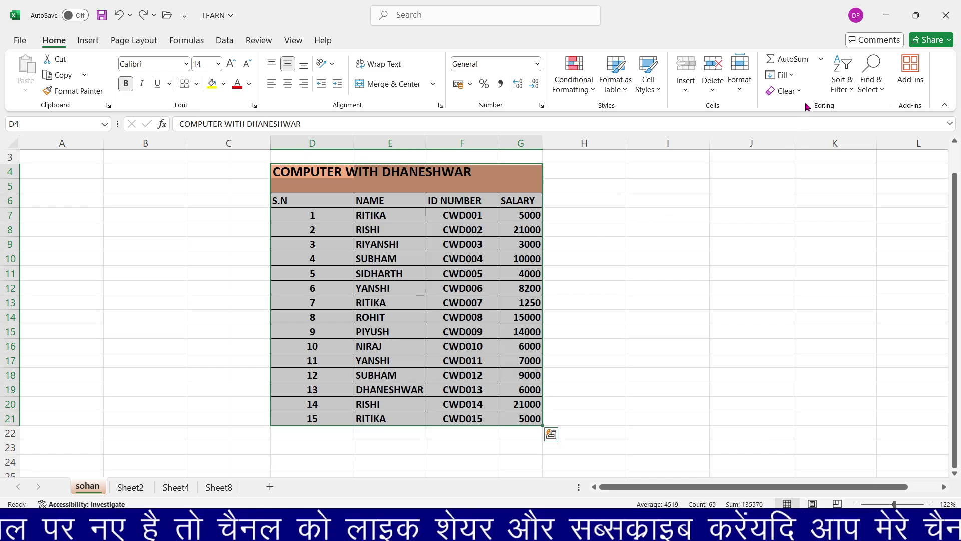
click(790, 91)
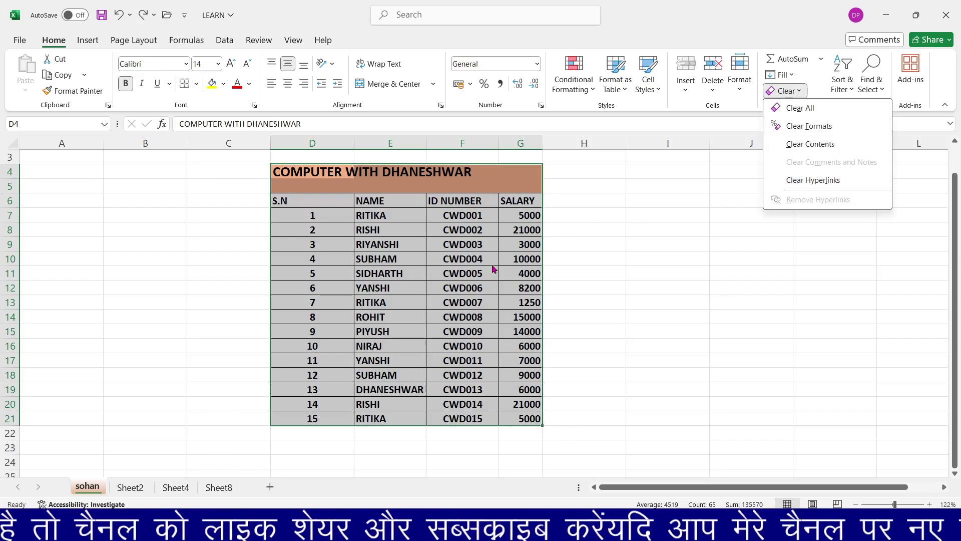
key(ctrl+v)
key(Escape)
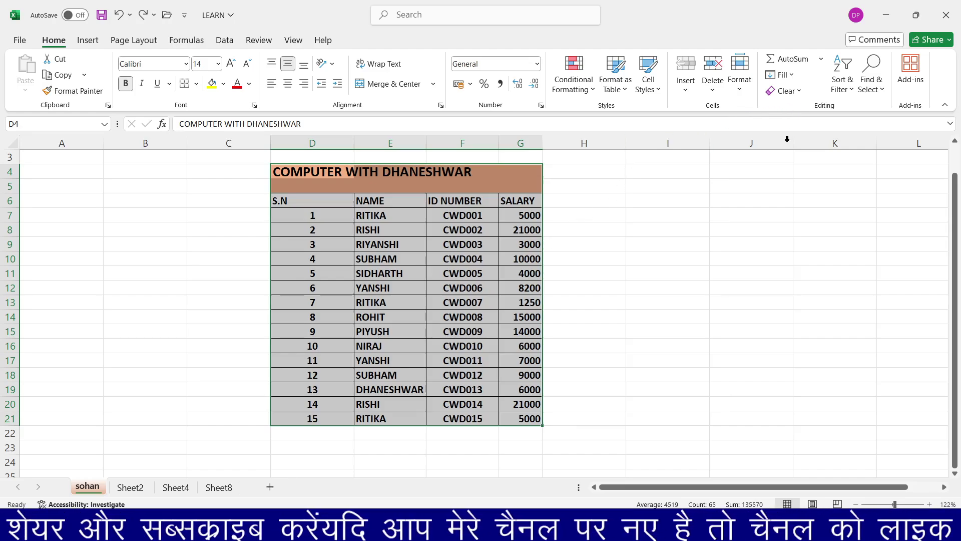
Sort the S.N values in D7:D21 from largest to smallest, expanding the selection to the whole table
click(851, 93)
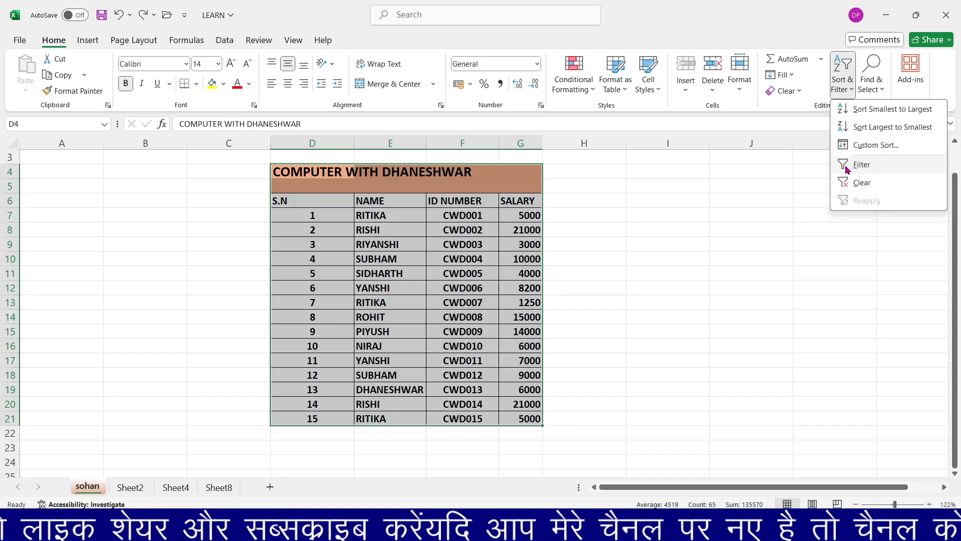
click(869, 183)
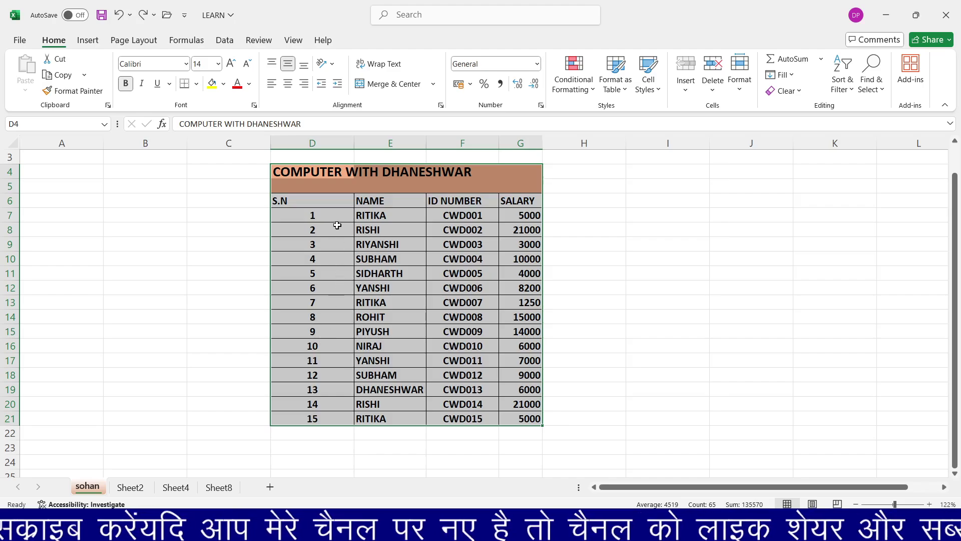
drag(337, 215, 335, 419)
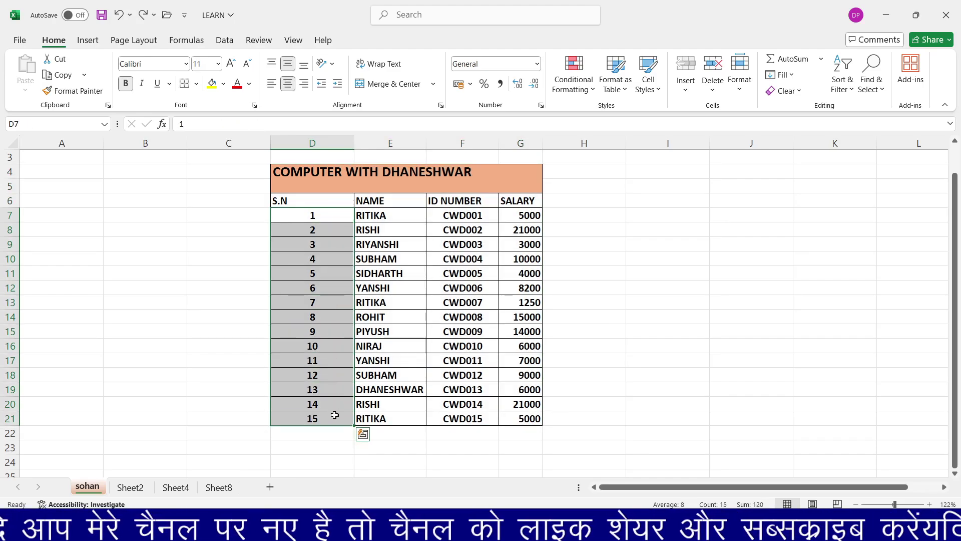
click(851, 93)
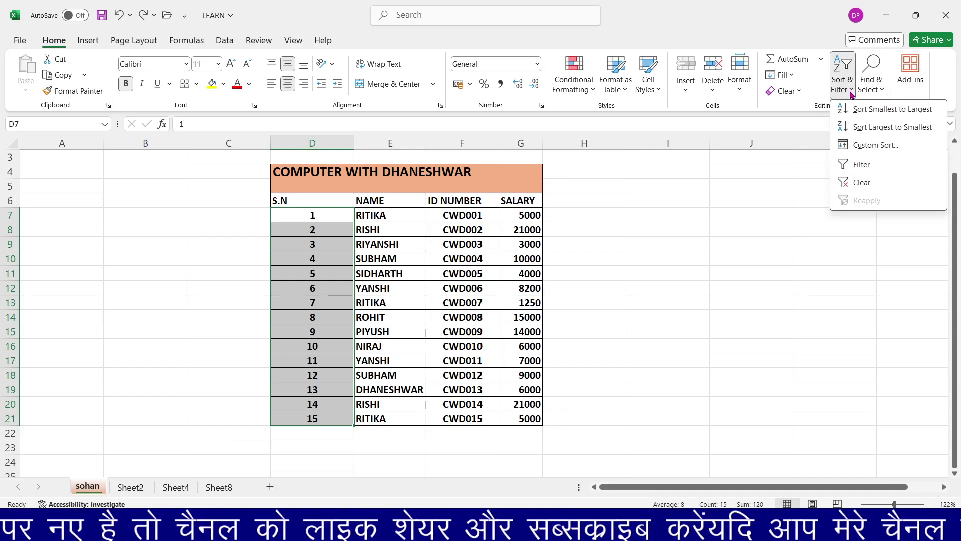
click(853, 128)
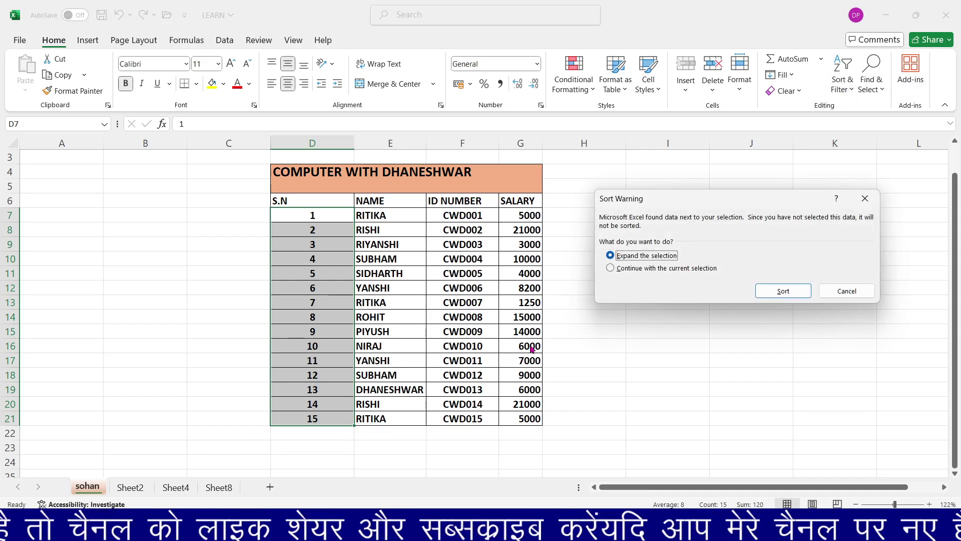
click(784, 290)
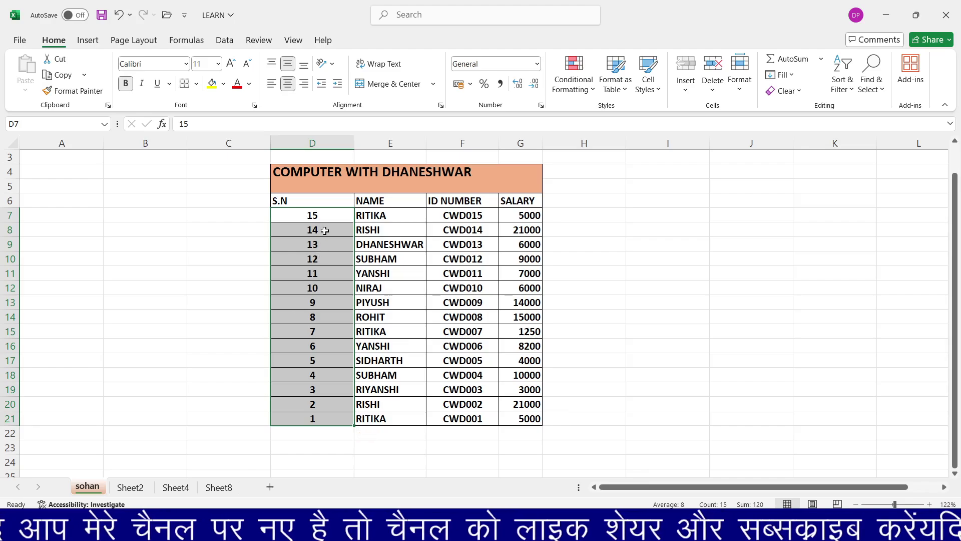
Sort the S.N values in D7:D21 from smallest to largest, expanding the selection to the neighbouring columns
drag(328, 216, 338, 411)
click(845, 89)
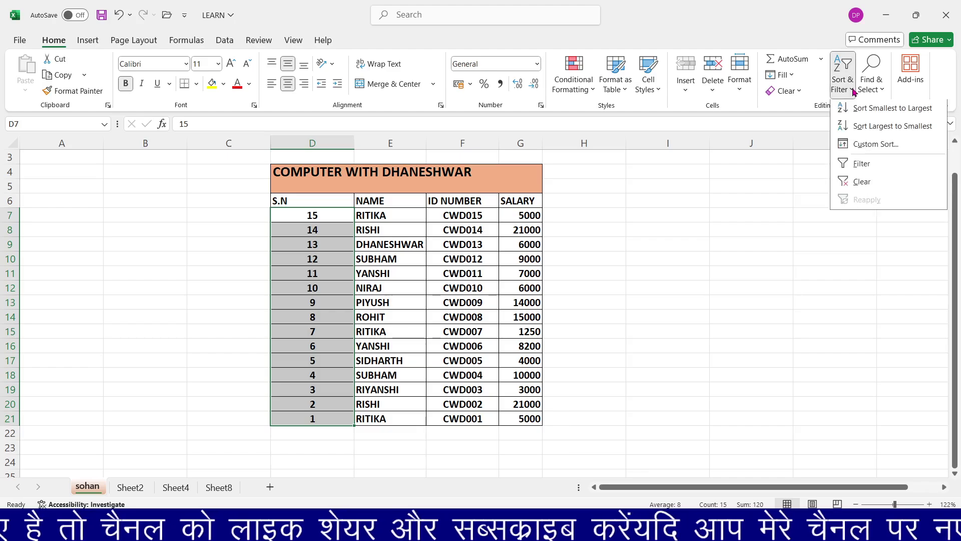
click(846, 109)
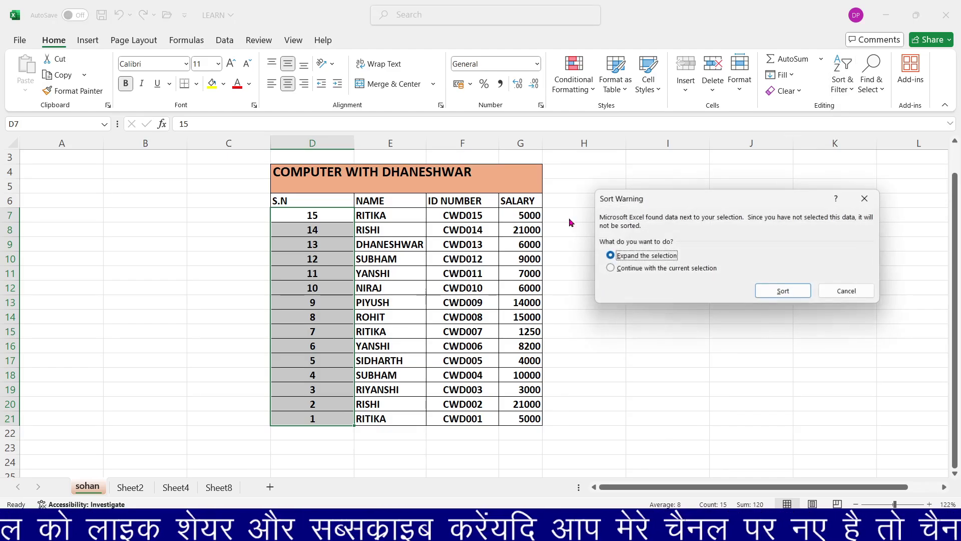
click(783, 292)
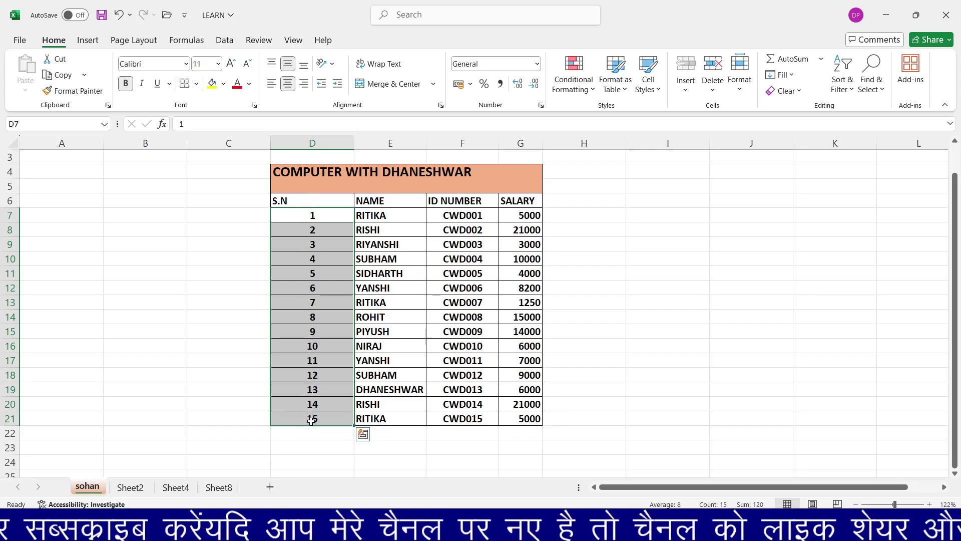
Custom sort the expanded table by the NAME column on cell values, in A to Z order
click(846, 82)
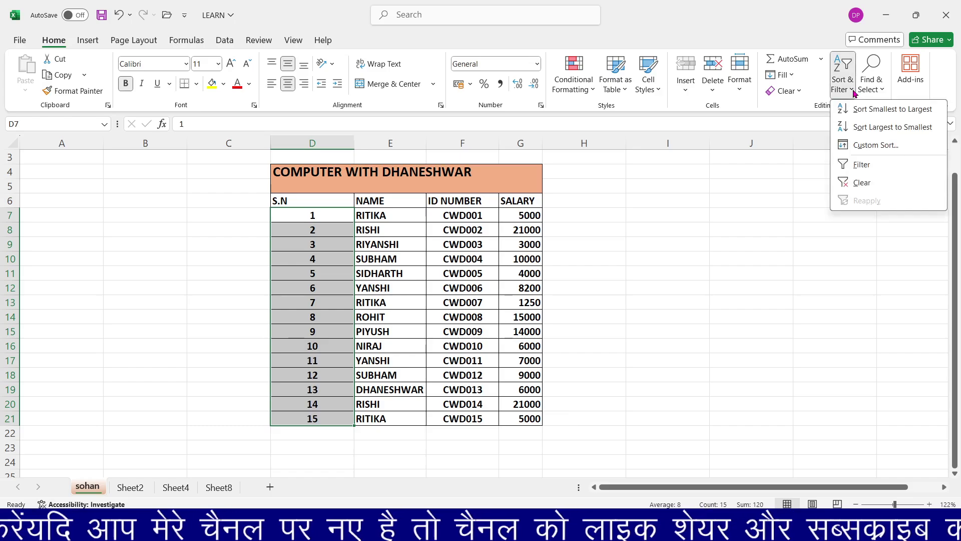
click(853, 146)
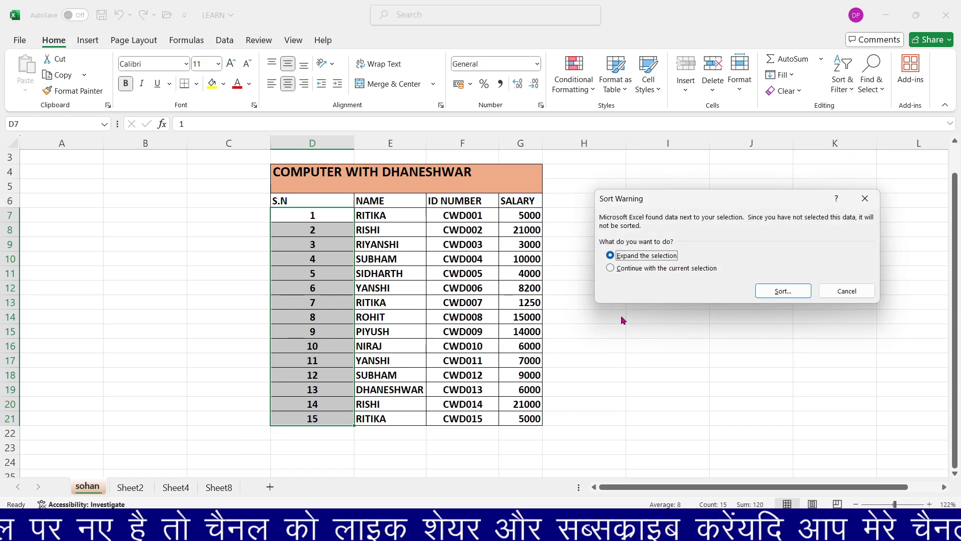
click(781, 291)
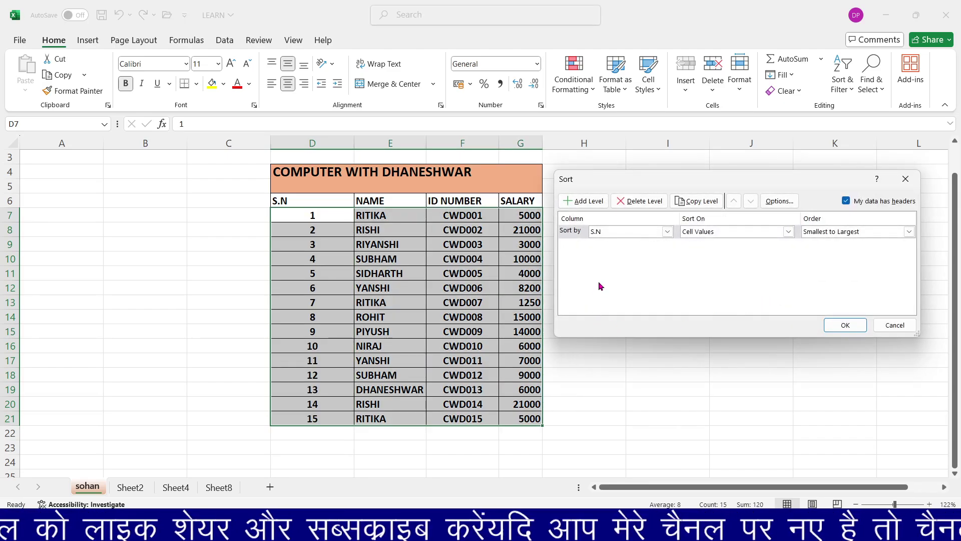
click(668, 231)
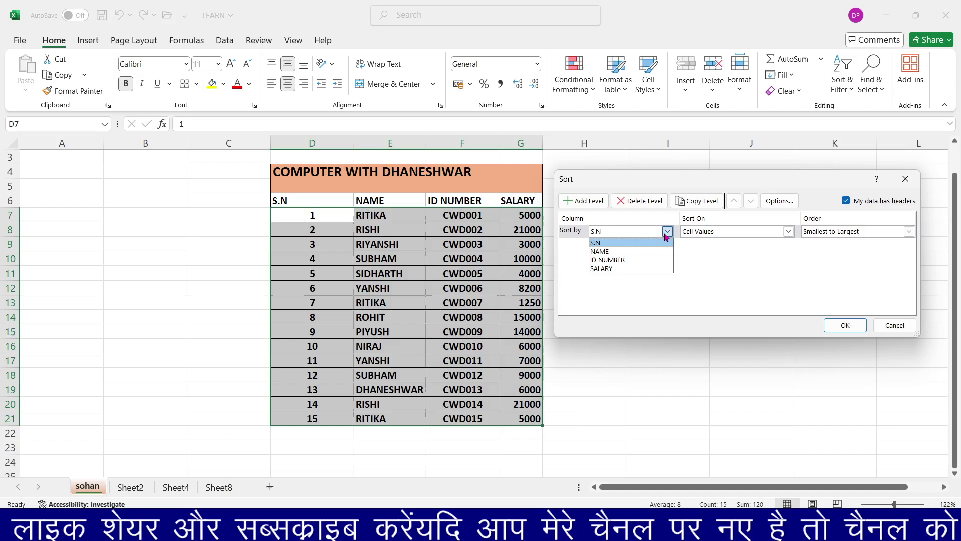
click(607, 253)
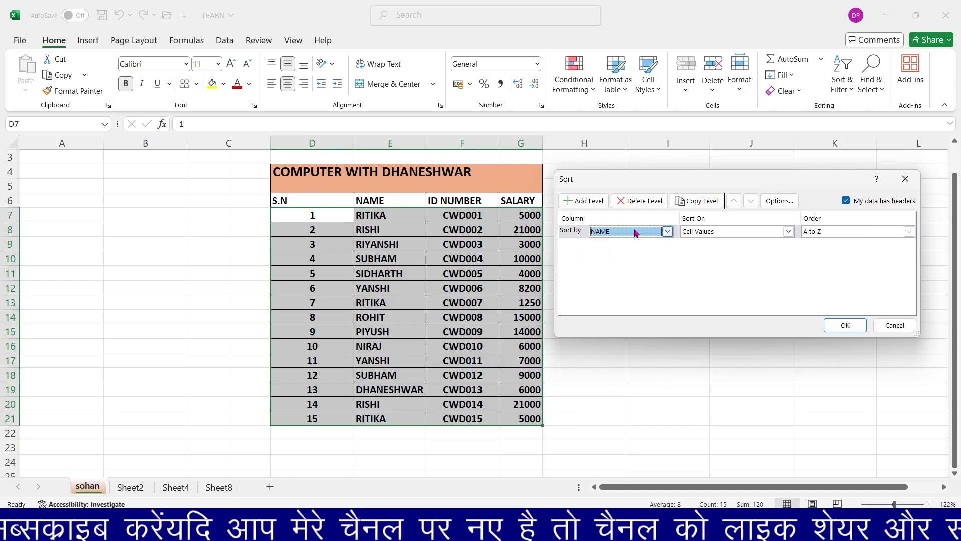
click(842, 325)
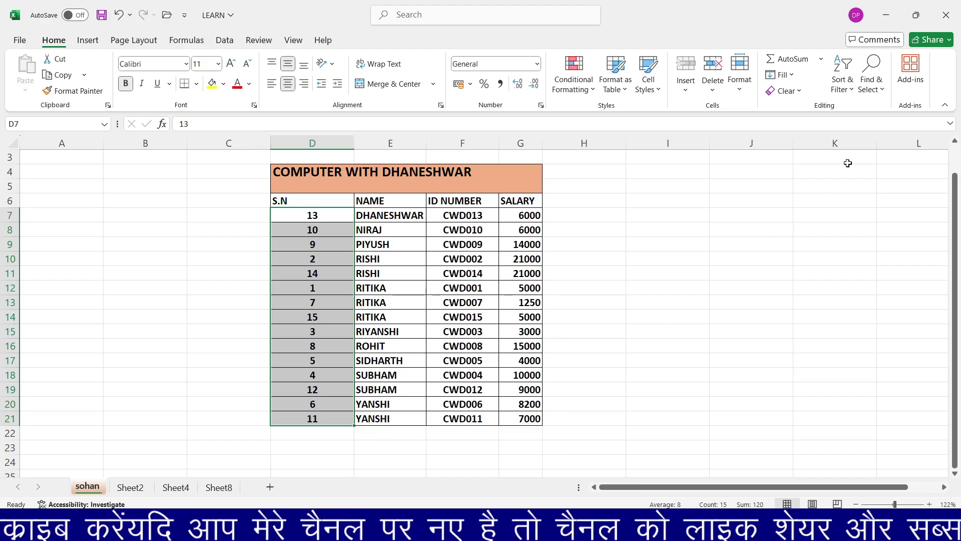
Add a filter to D7:D21, filter the list to show only the value 2, and undo that filtering
click(845, 84)
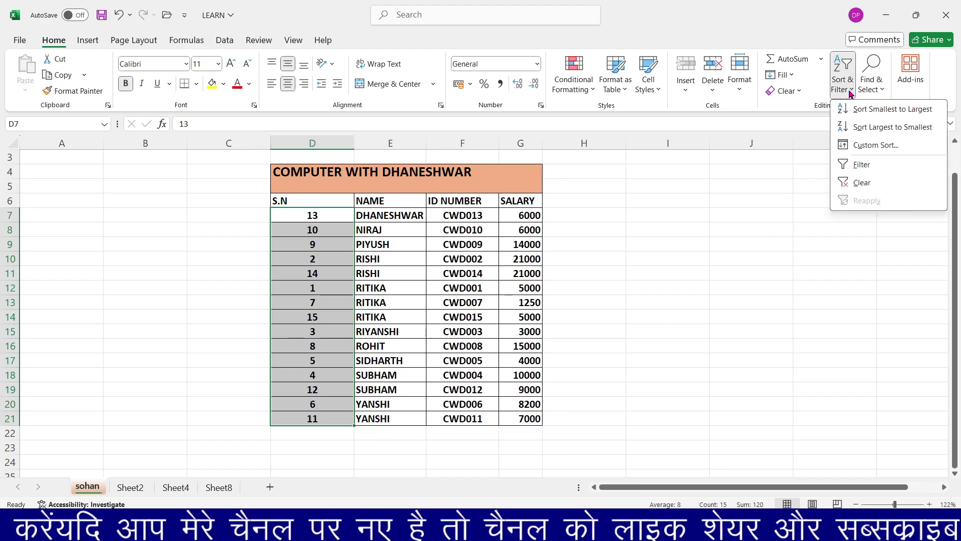
click(847, 164)
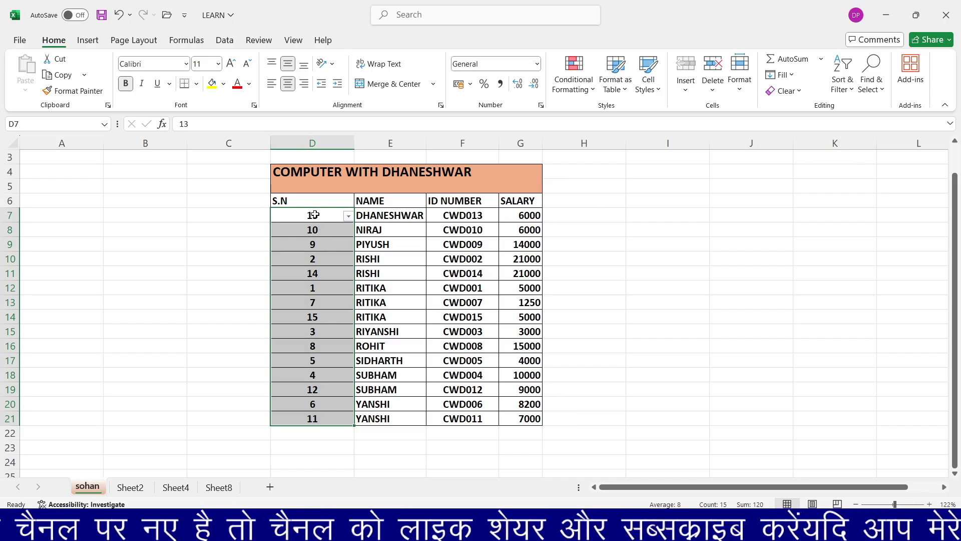
click(351, 218)
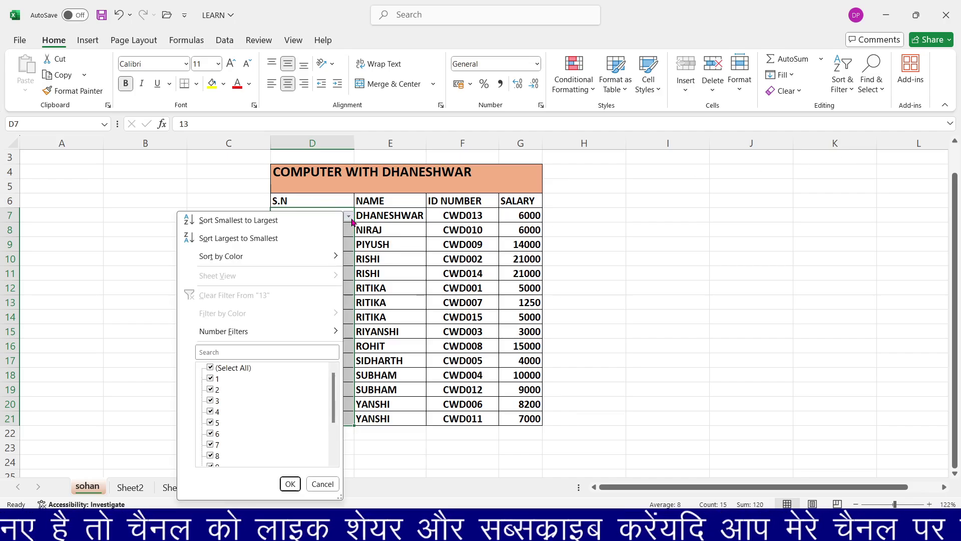
click(210, 367)
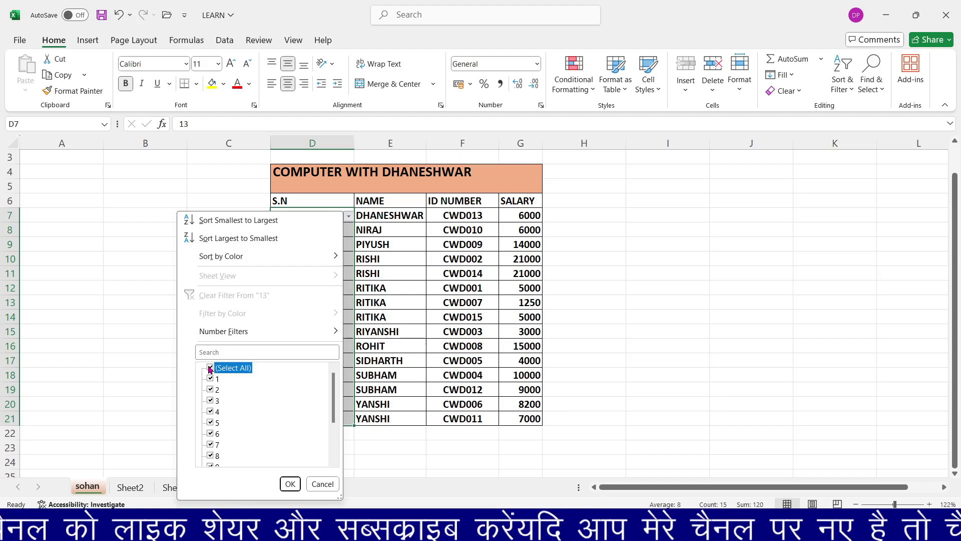
click(210, 390)
click(290, 484)
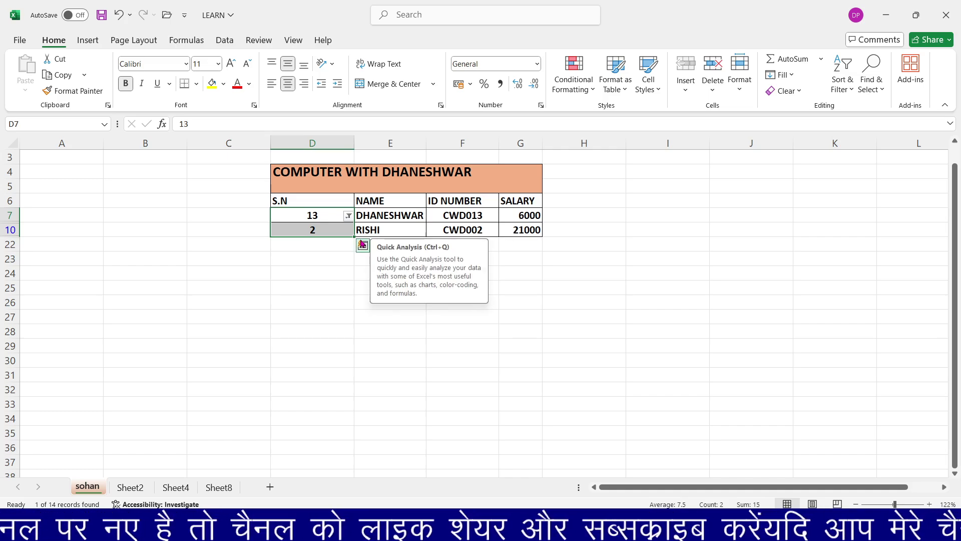
key(ctrl+z)
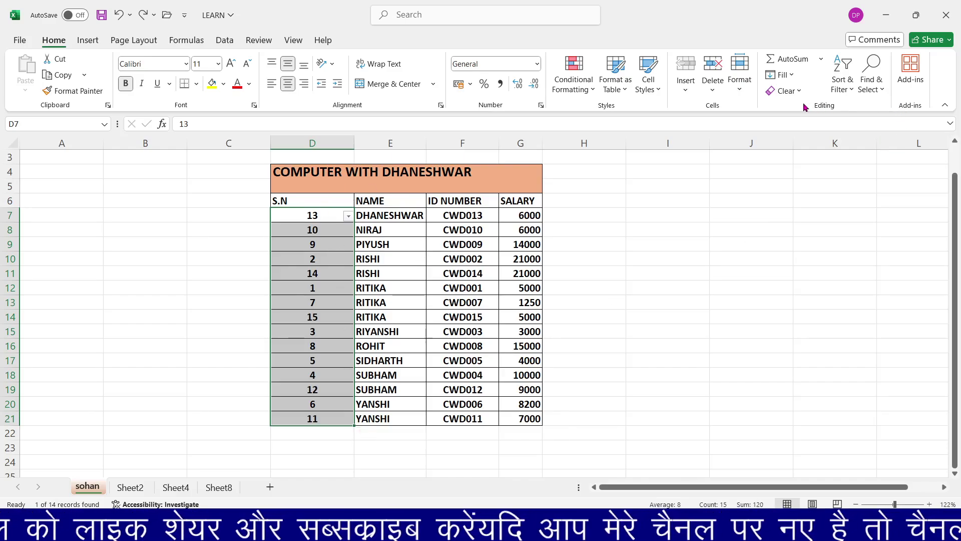
Try clearing the filter on D7:D21, check its filter list, and try clearing it once more
click(851, 92)
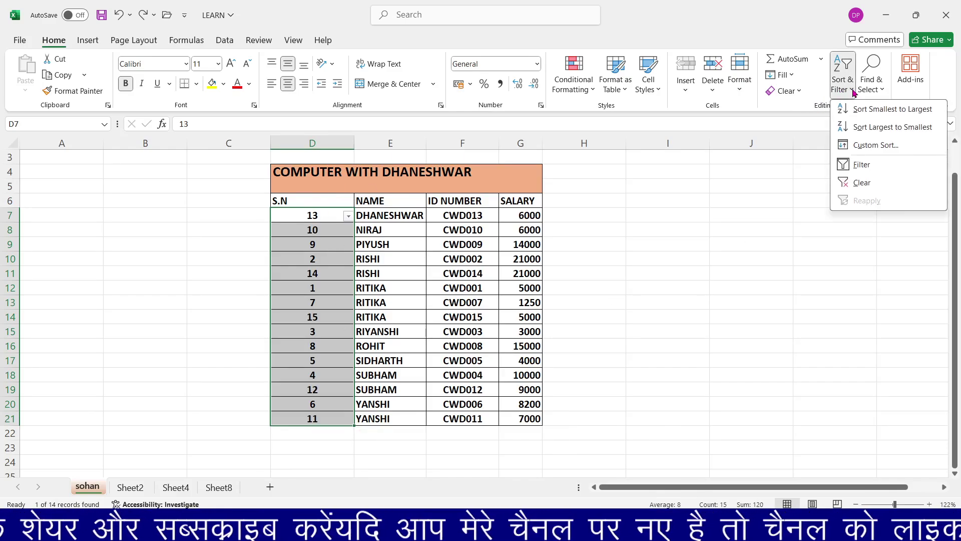
click(843, 179)
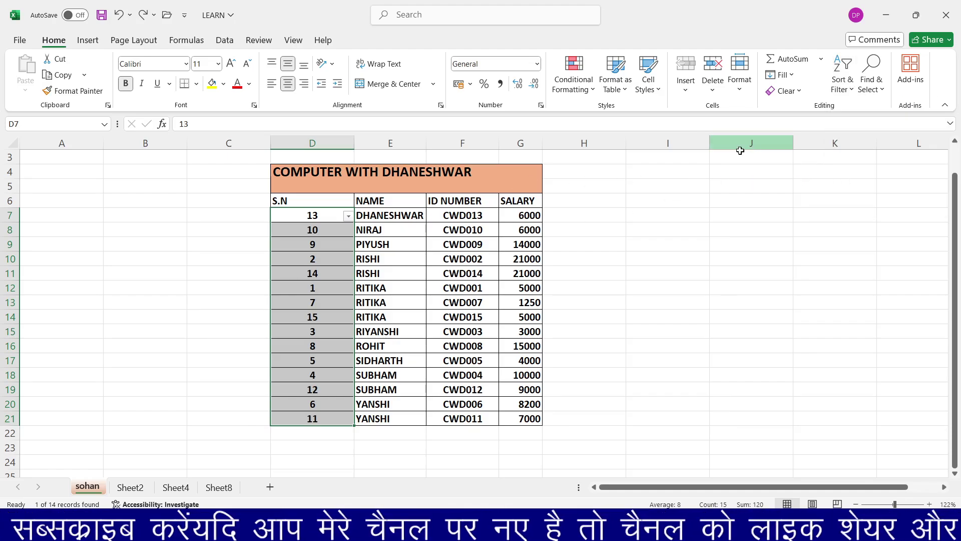
click(849, 92)
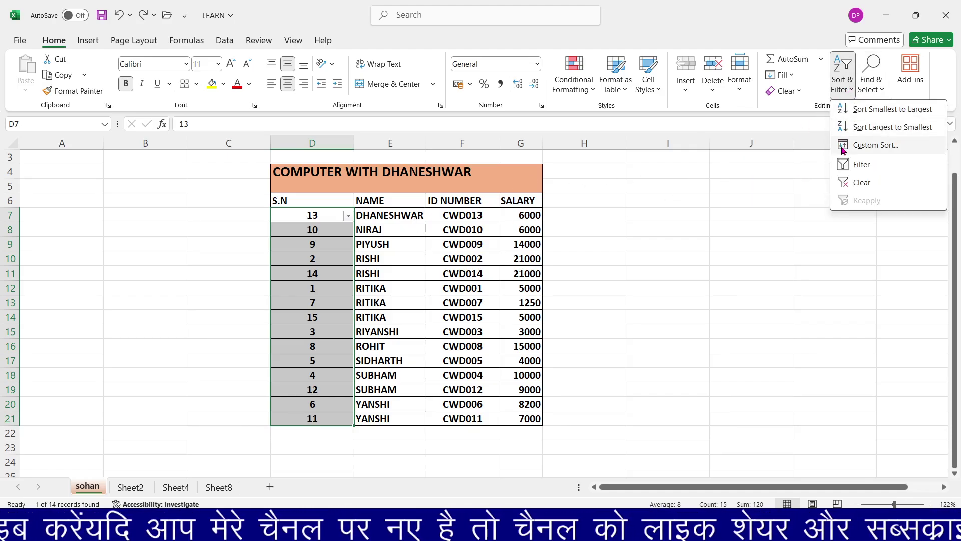
click(843, 179)
click(336, 213)
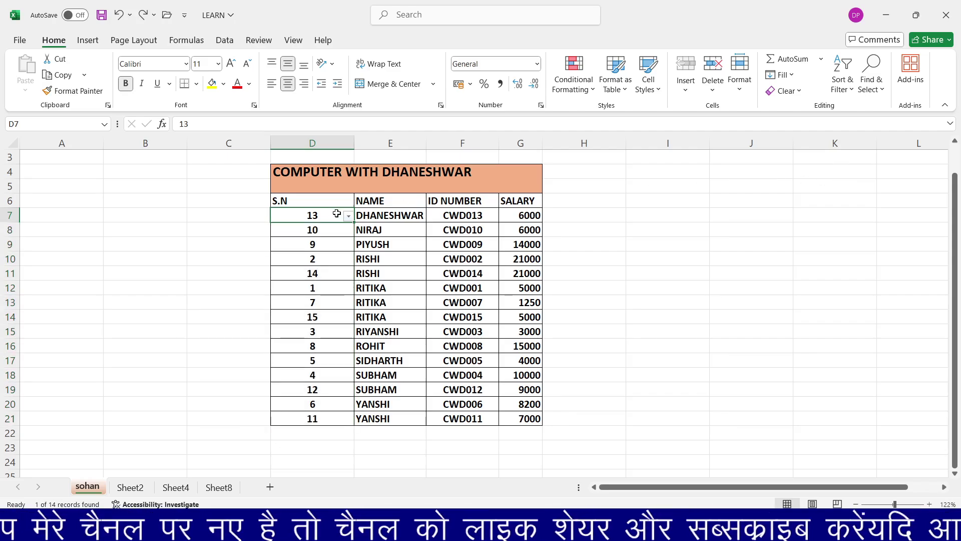
drag(337, 214, 337, 420)
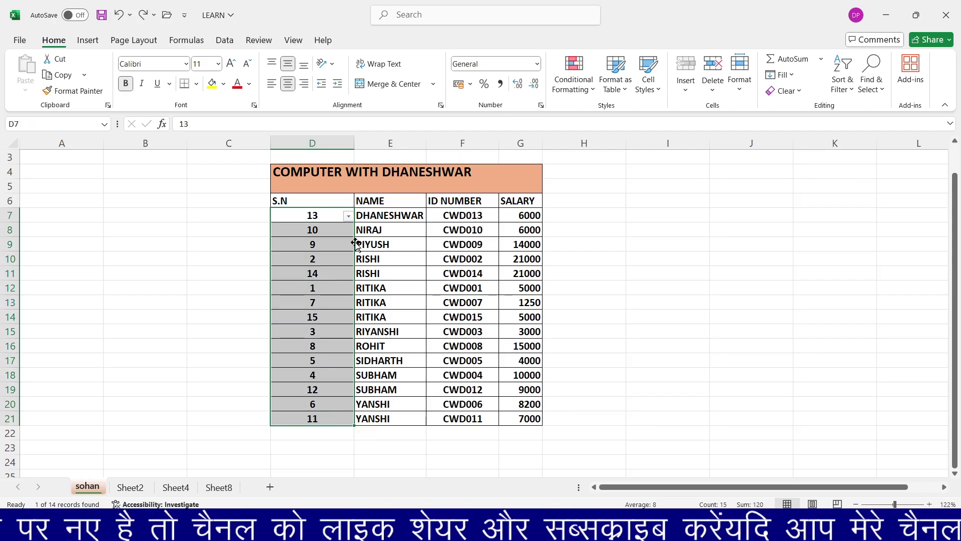
click(349, 216)
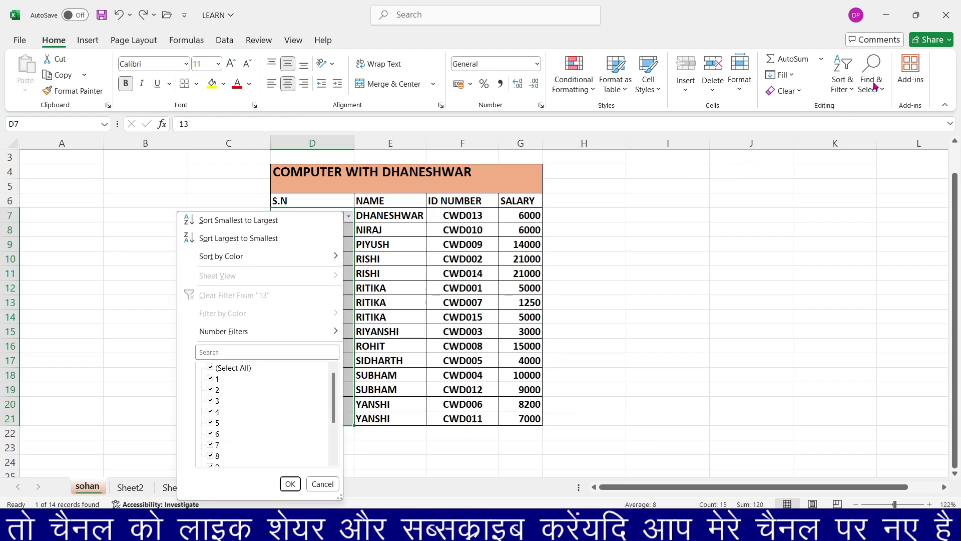
click(850, 91)
click(843, 182)
click(504, 273)
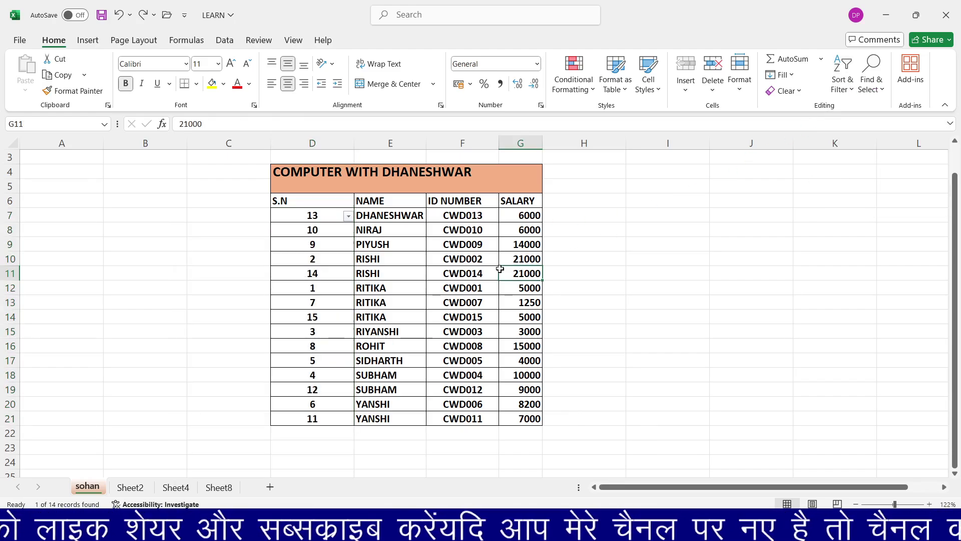
Find the name stored in E10 and E11, stepping through its matches and listing all of them
click(884, 90)
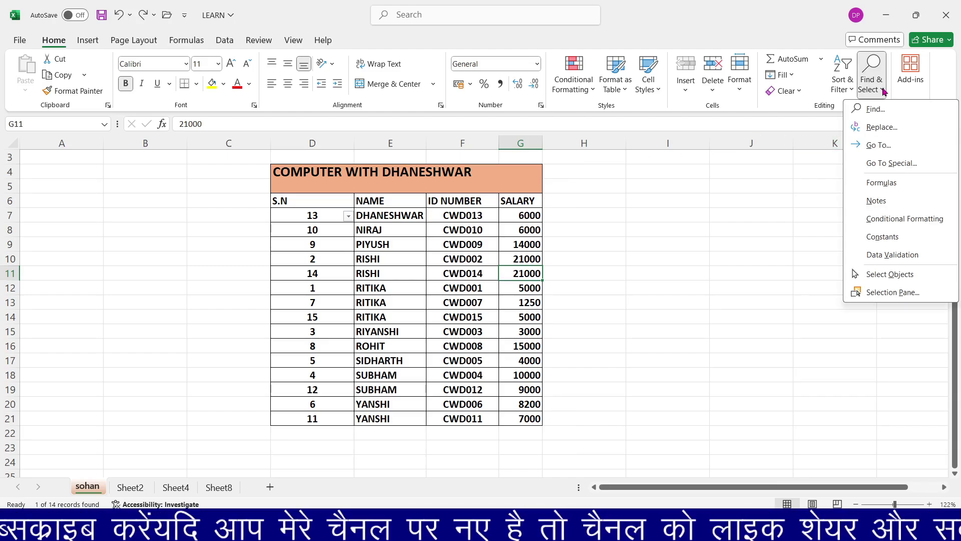
click(860, 111)
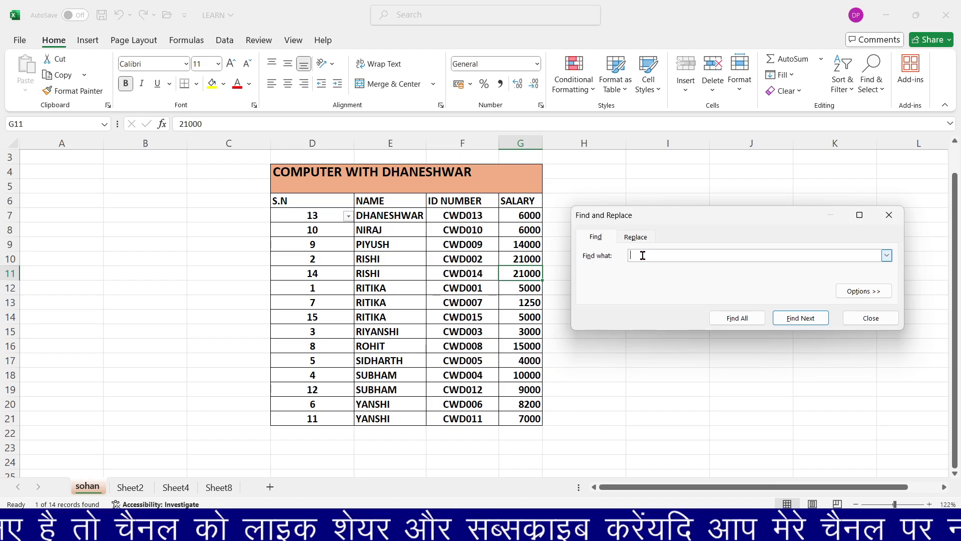
text(rish)
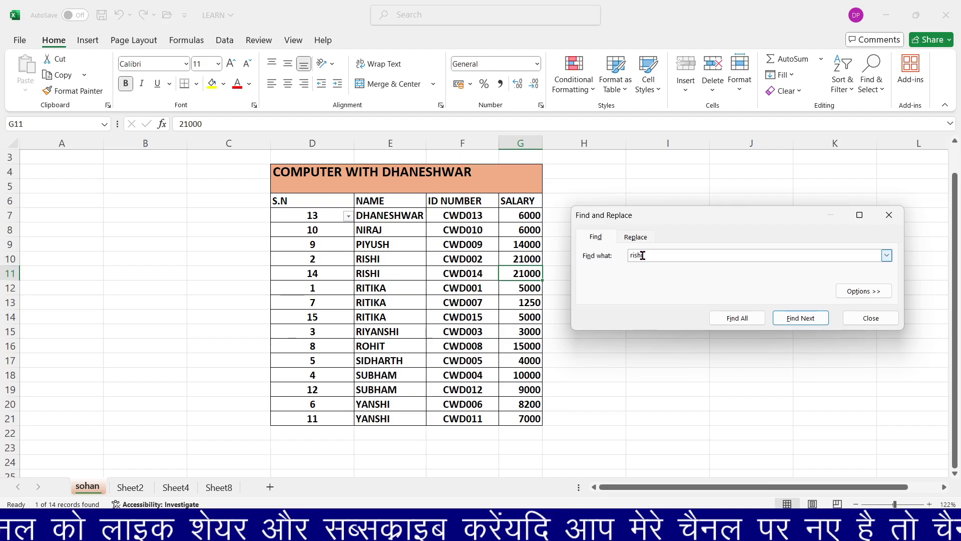
text(i)
click(786, 317)
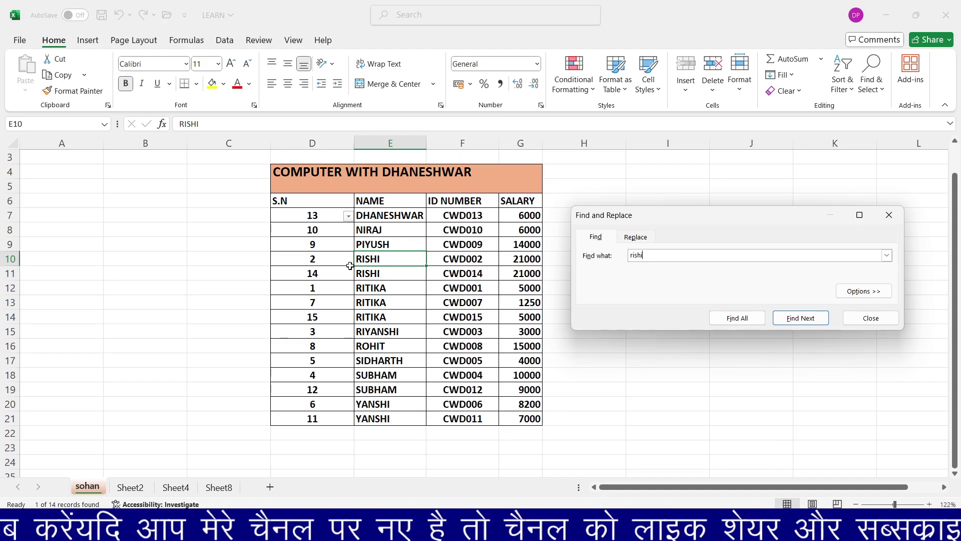
click(790, 319)
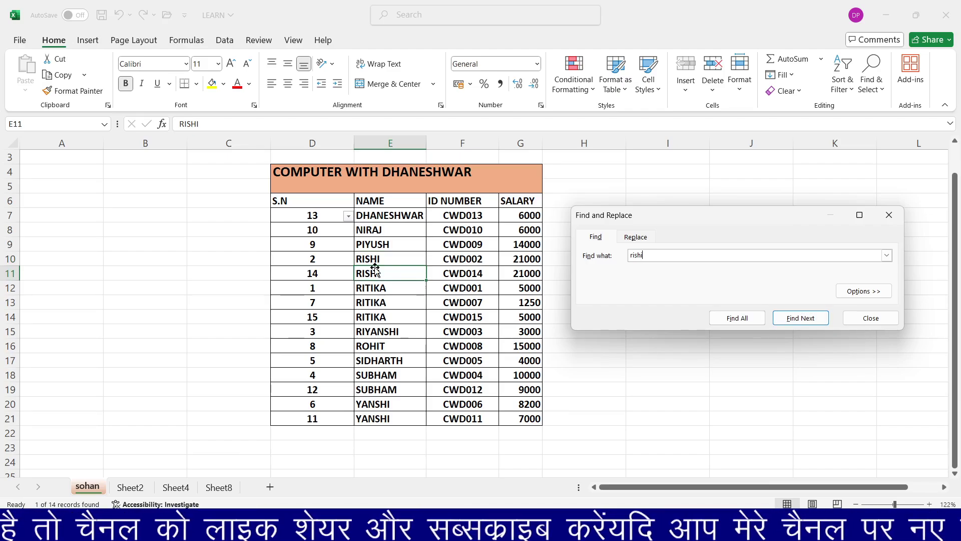
click(735, 321)
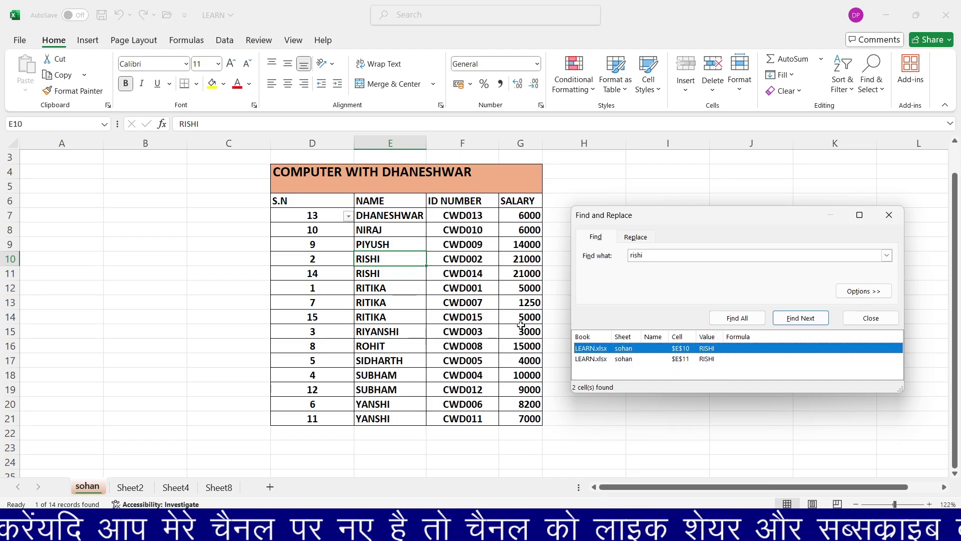
click(801, 318)
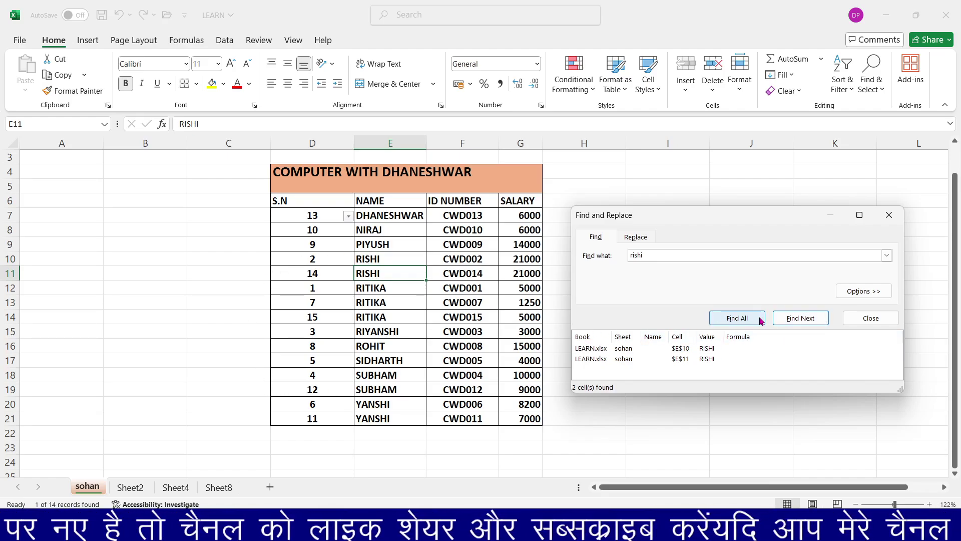
click(800, 318)
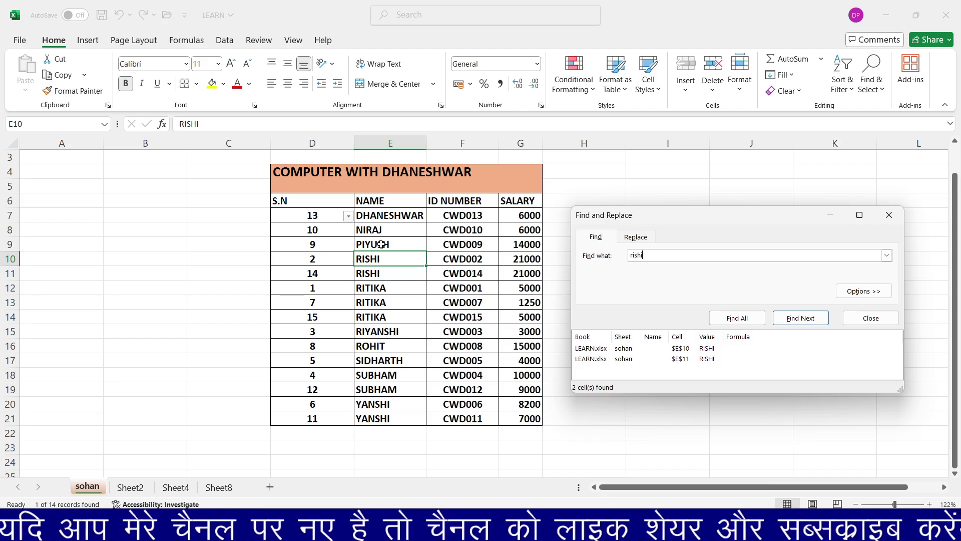
click(888, 215)
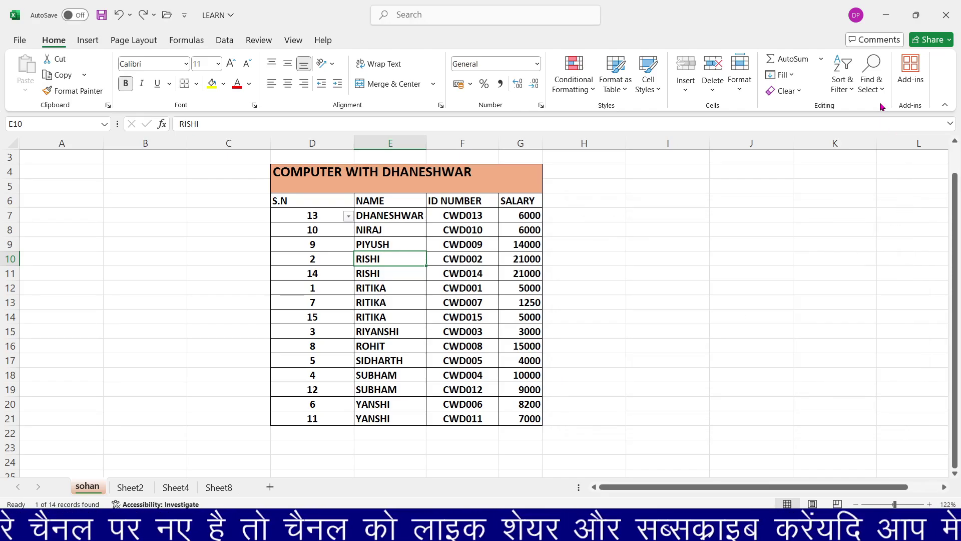
Replace the searched name with another first name, first in E10 alone and then in all remaining matches
click(872, 83)
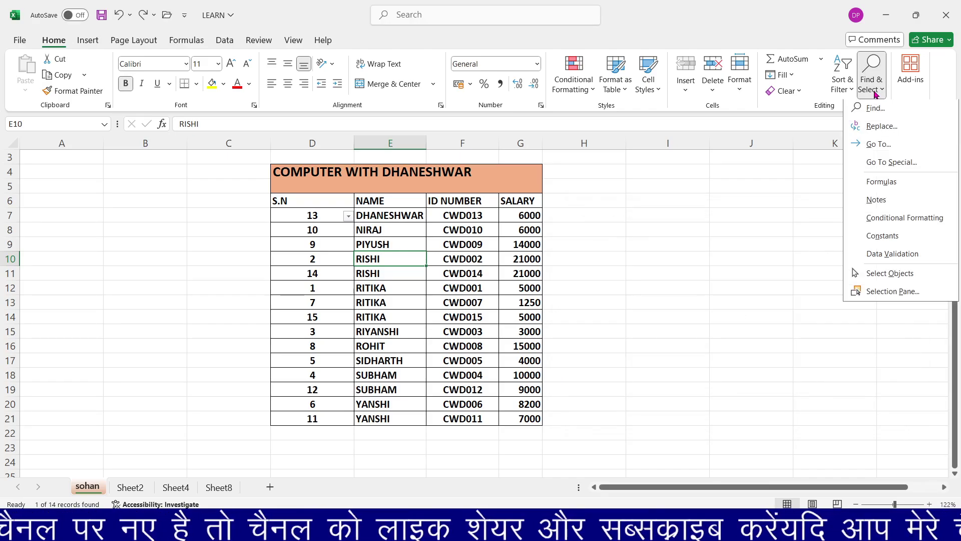
click(878, 128)
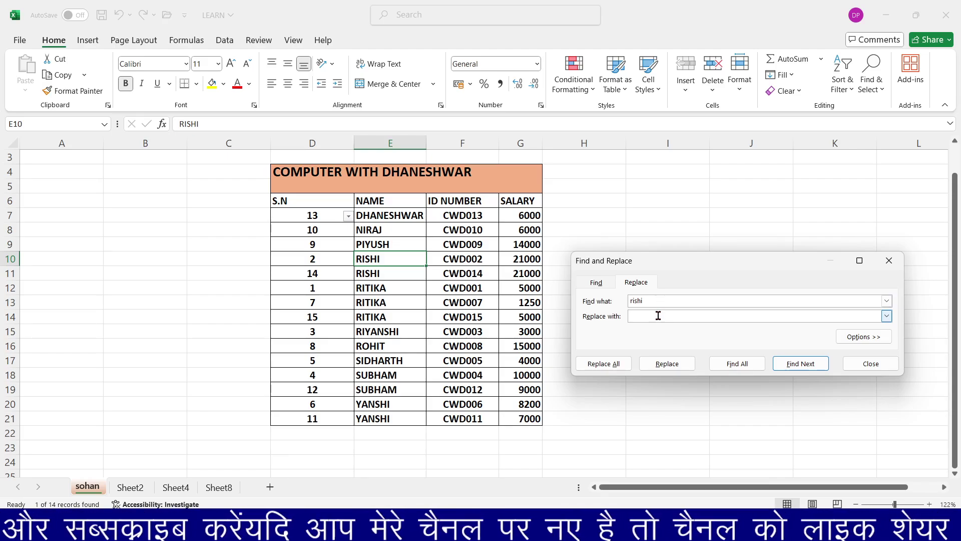
key(BackSpace)
key(BackSpace)
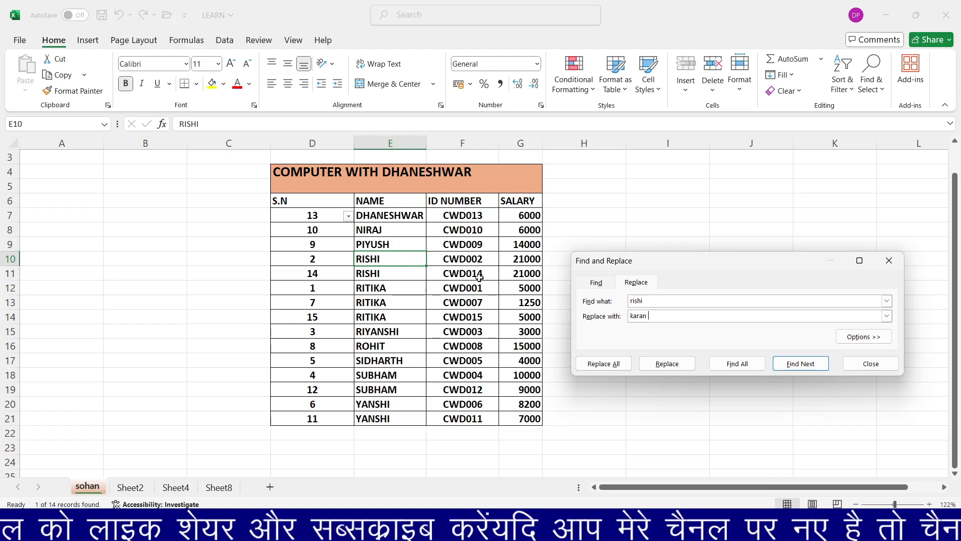
click(666, 363)
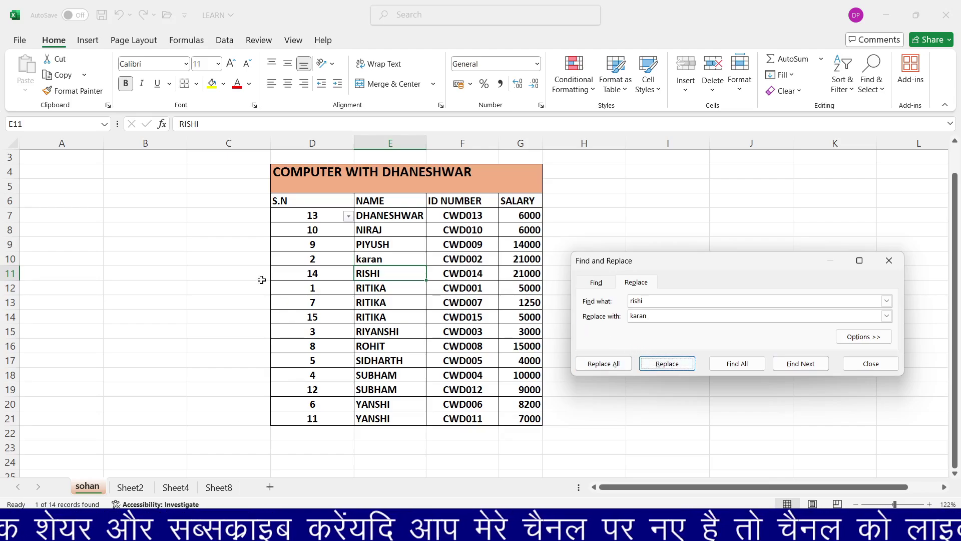
click(602, 365)
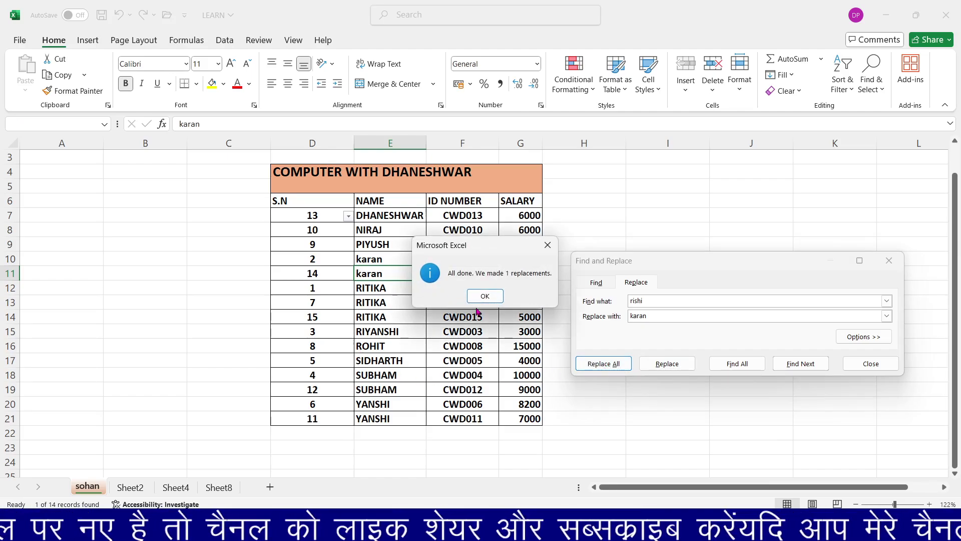
click(485, 296)
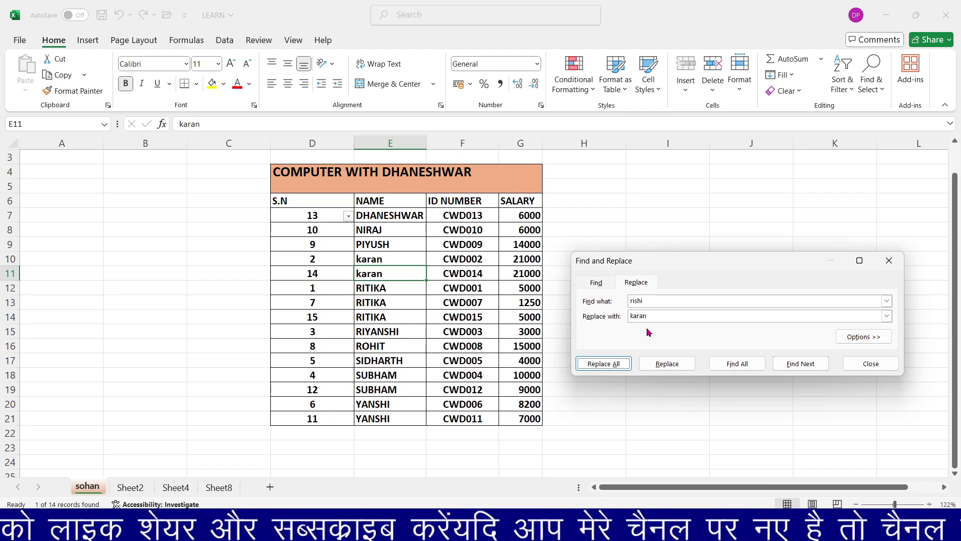
click(889, 260)
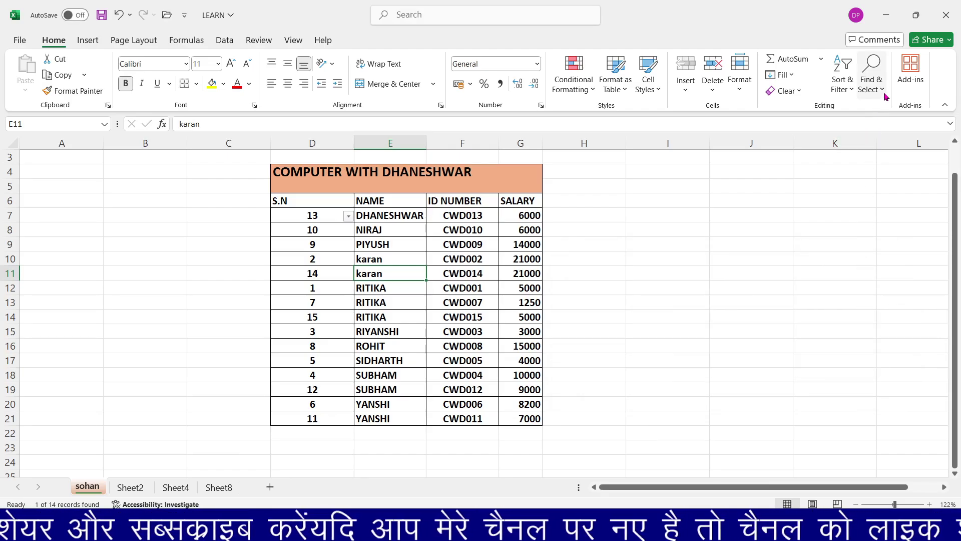
Select all cells containing constants on the sheet with Go To Special
click(872, 80)
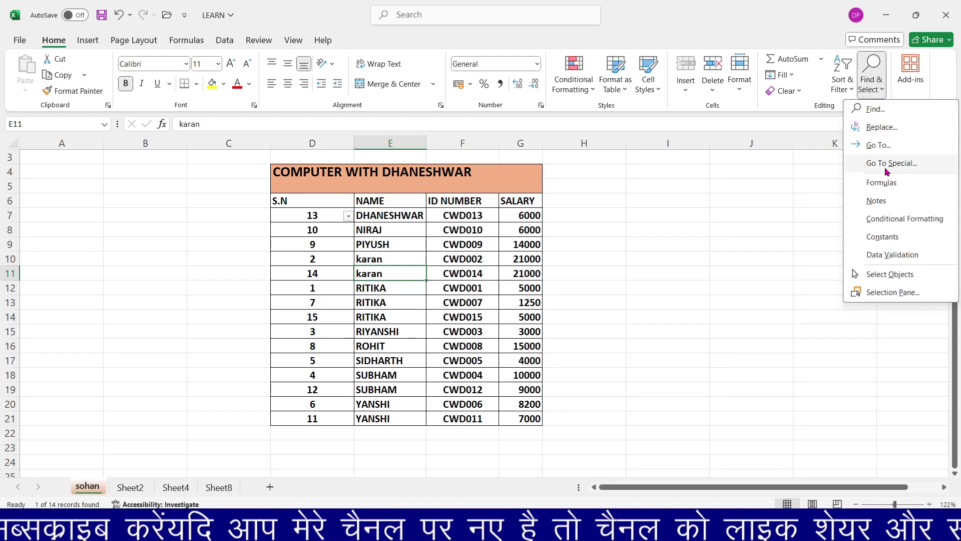
click(869, 162)
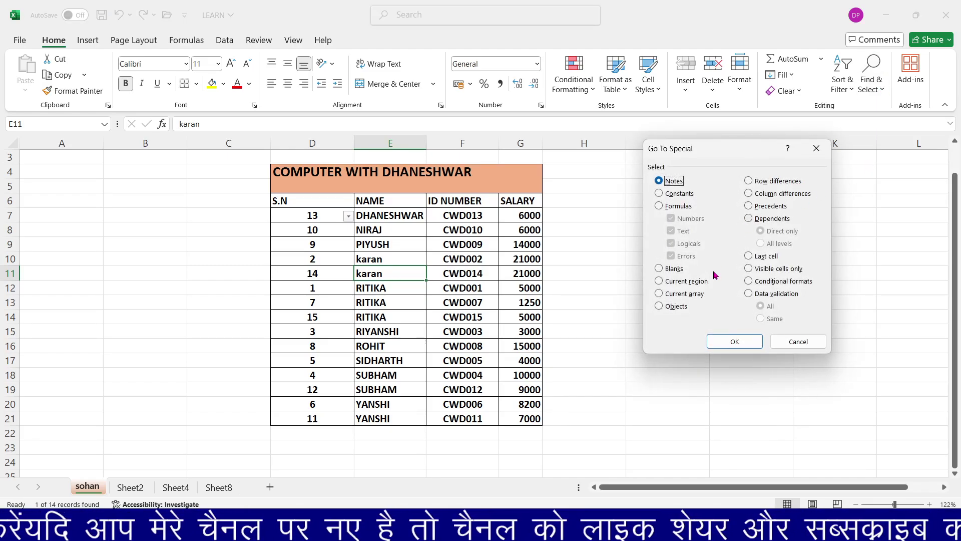
click(658, 194)
click(734, 341)
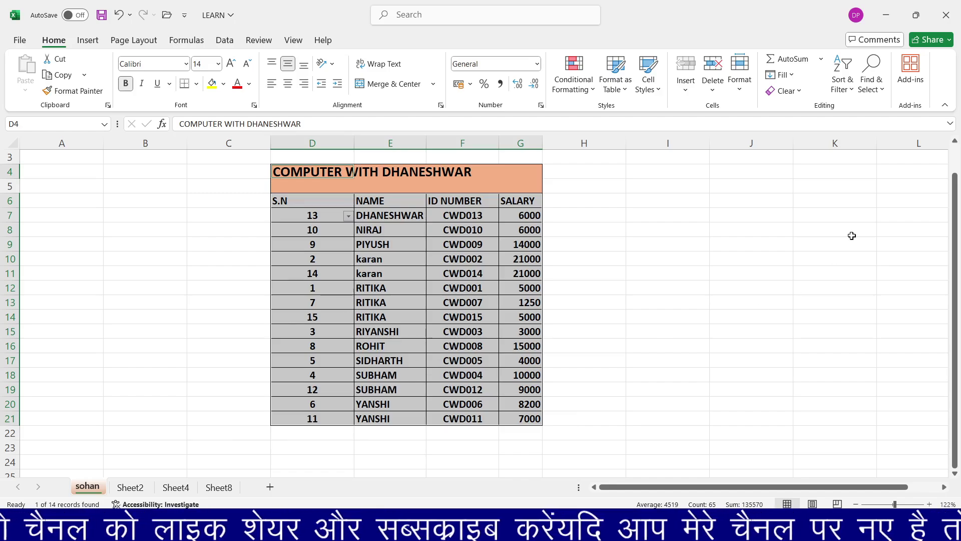
Search the selected table for formulas with Go To Special, including numbers, text, logicals and errors
click(872, 84)
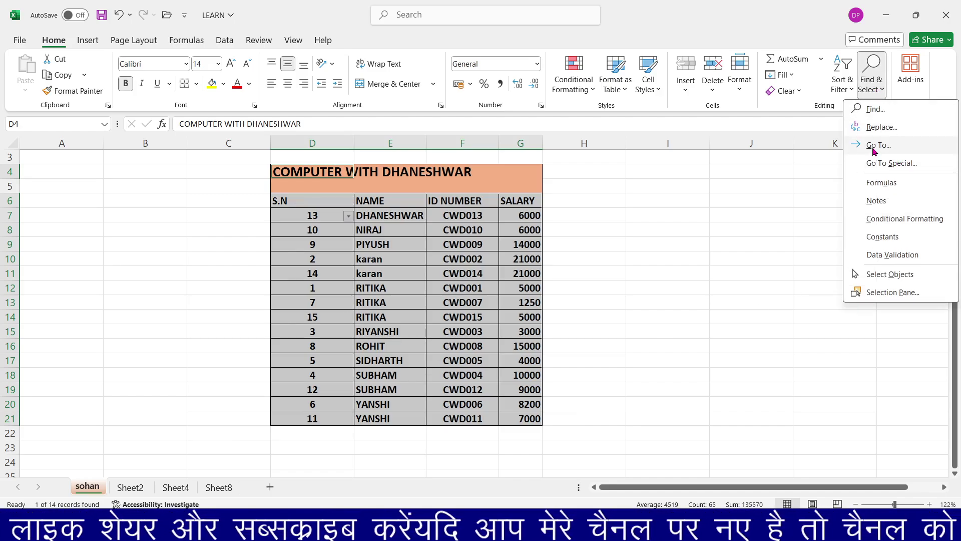
click(896, 163)
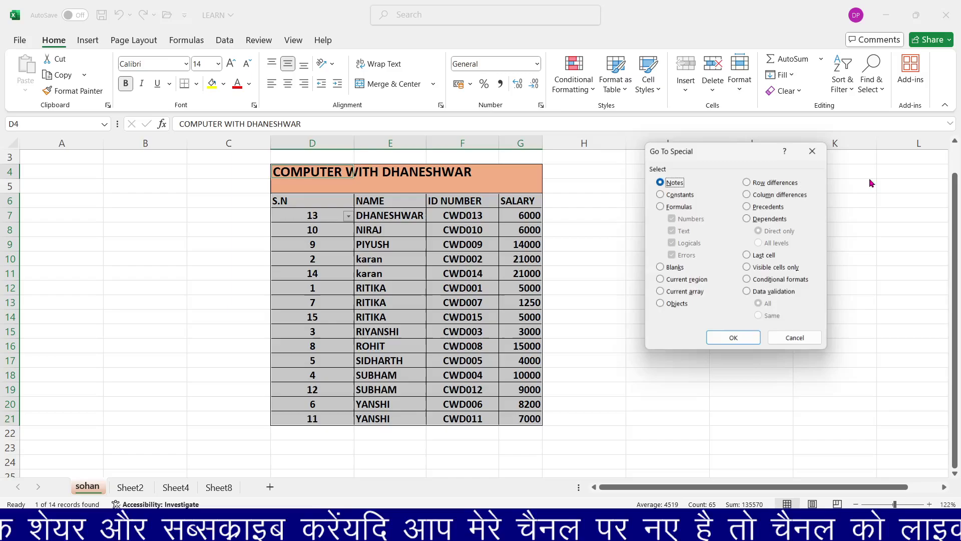
click(659, 206)
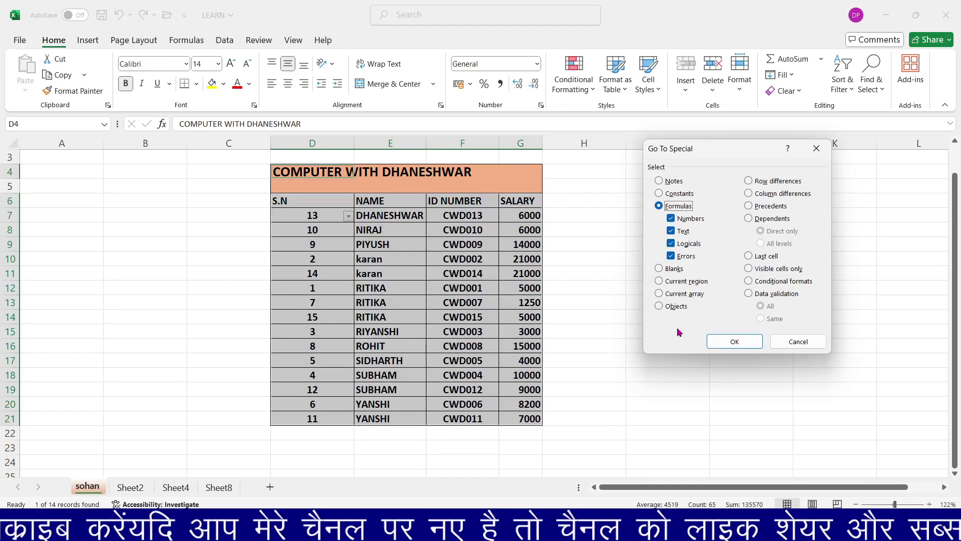
click(736, 341)
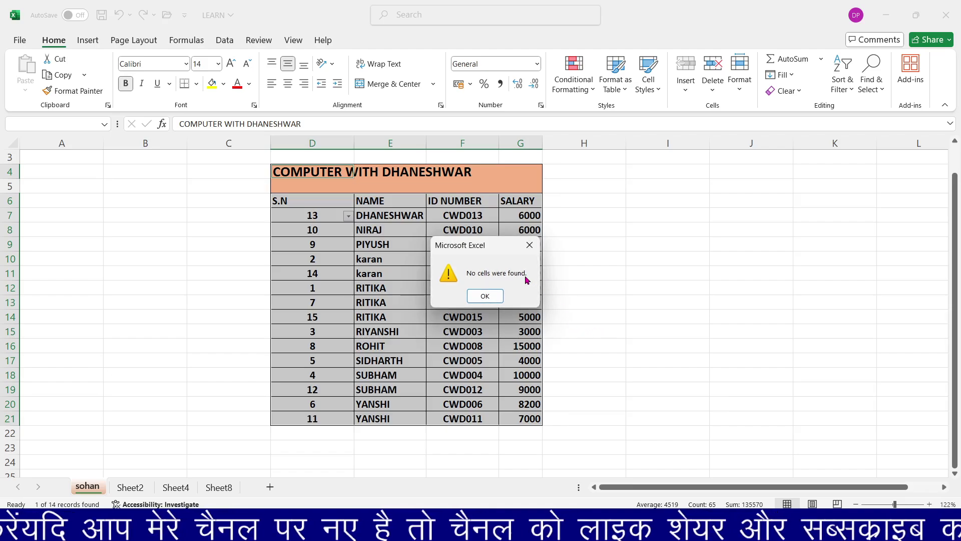
click(493, 297)
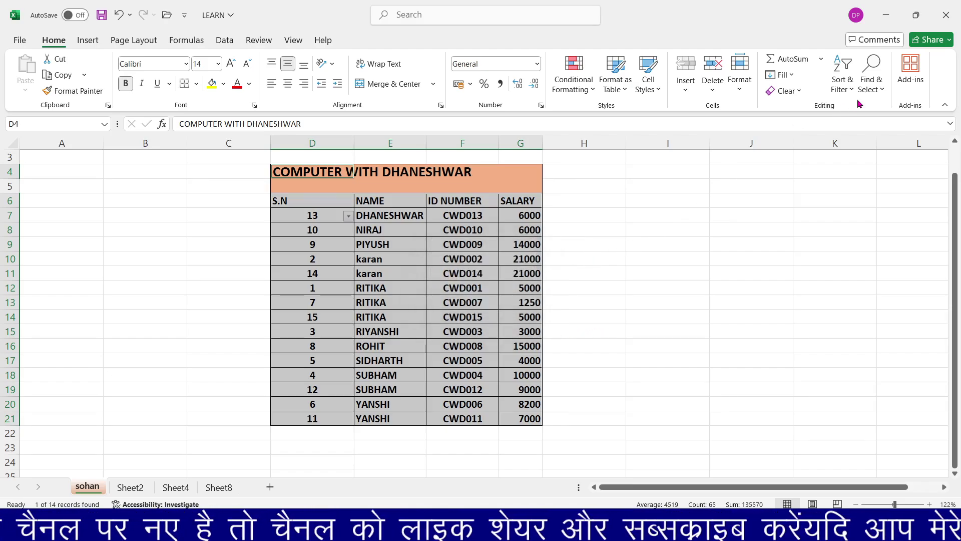
Search the selected table for cells with notes, and for cells with conditional formatting
click(871, 80)
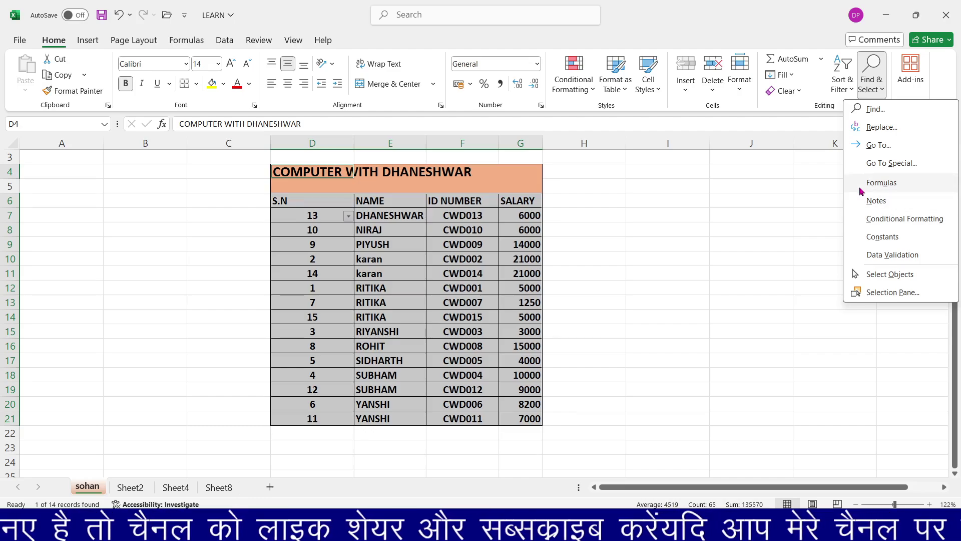
click(868, 201)
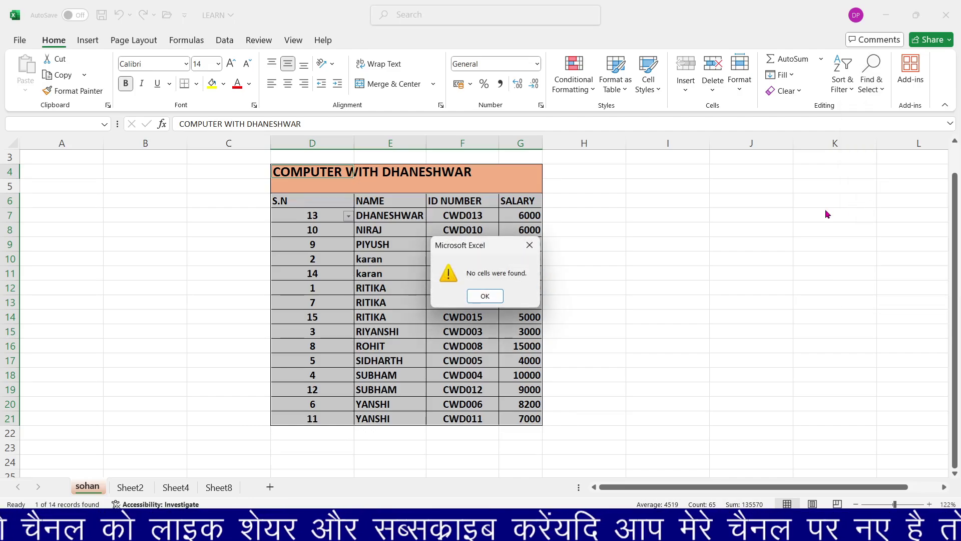
click(485, 296)
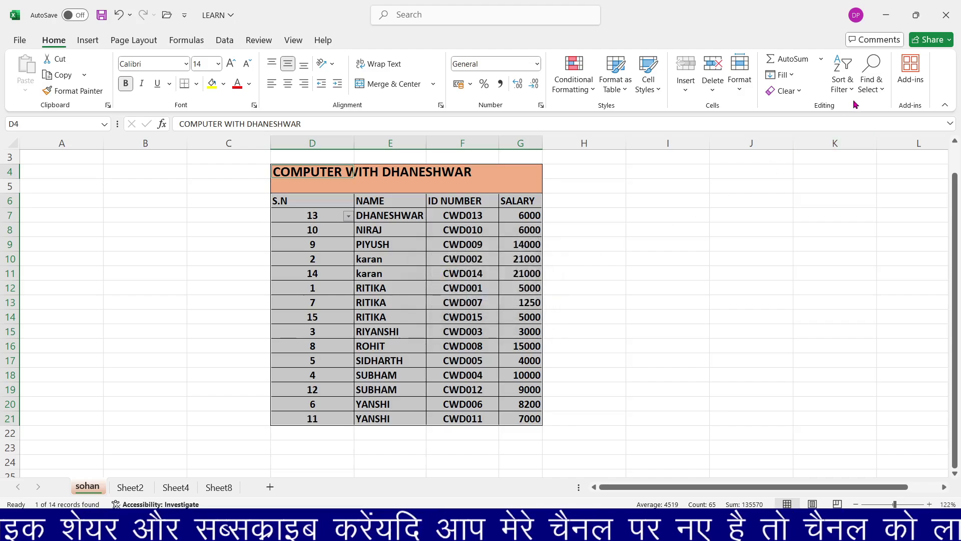
click(876, 92)
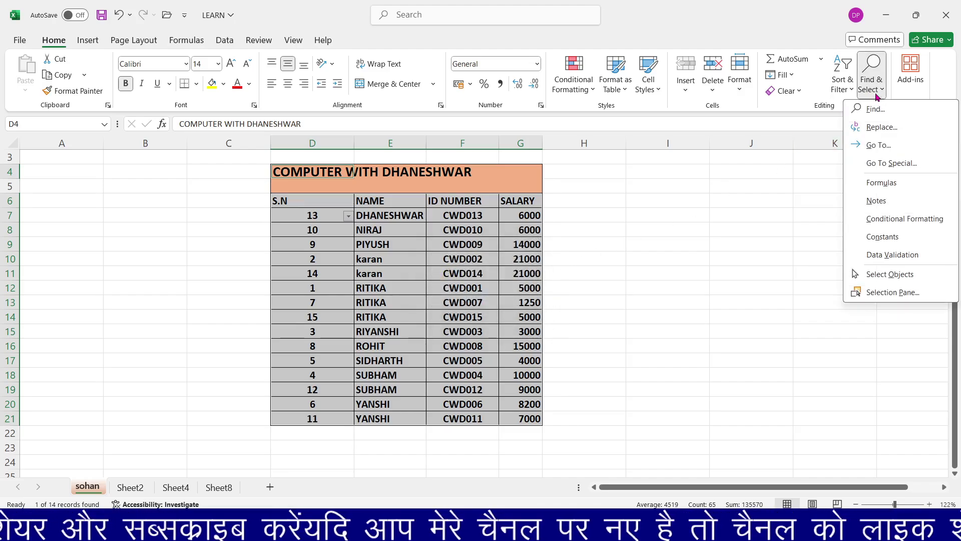
click(870, 220)
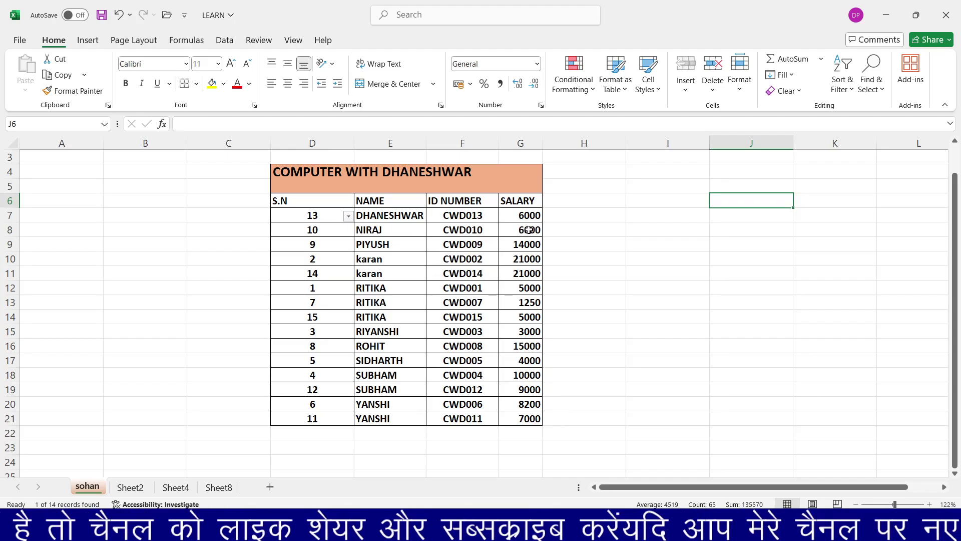
Highlight SALARY values in G7:G21 greater than 11125 with Light Red Fill with Dark Red Text
click(583, 229)
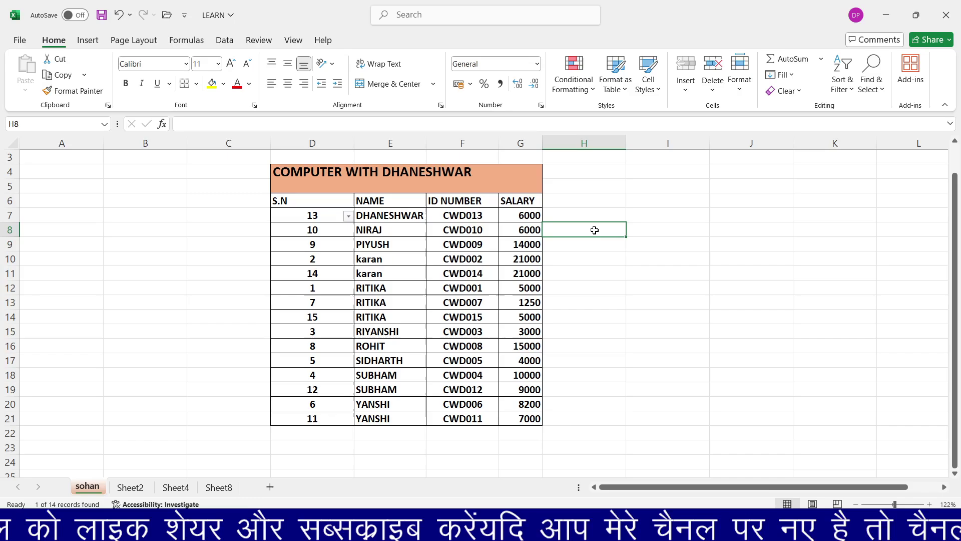
click(588, 89)
key(Escape)
drag(521, 215, 523, 418)
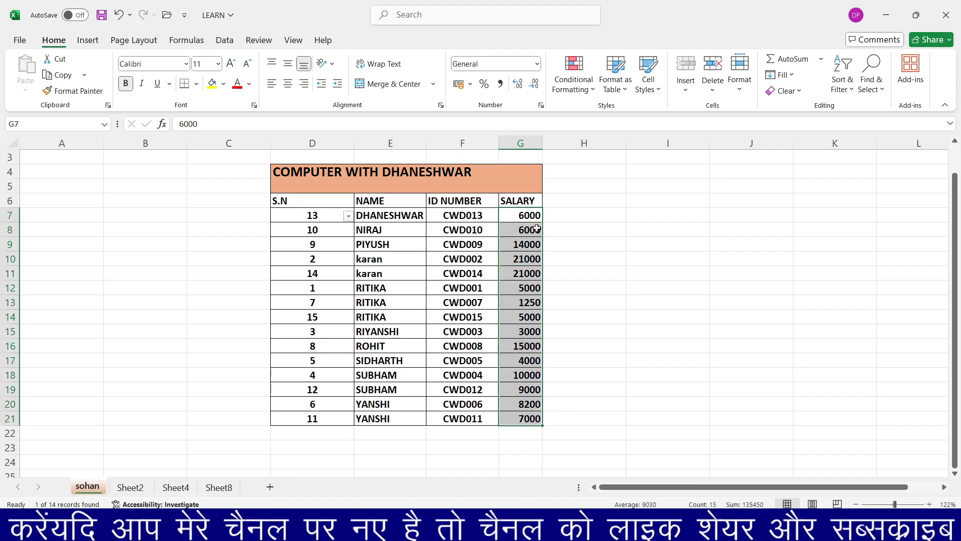
click(568, 81)
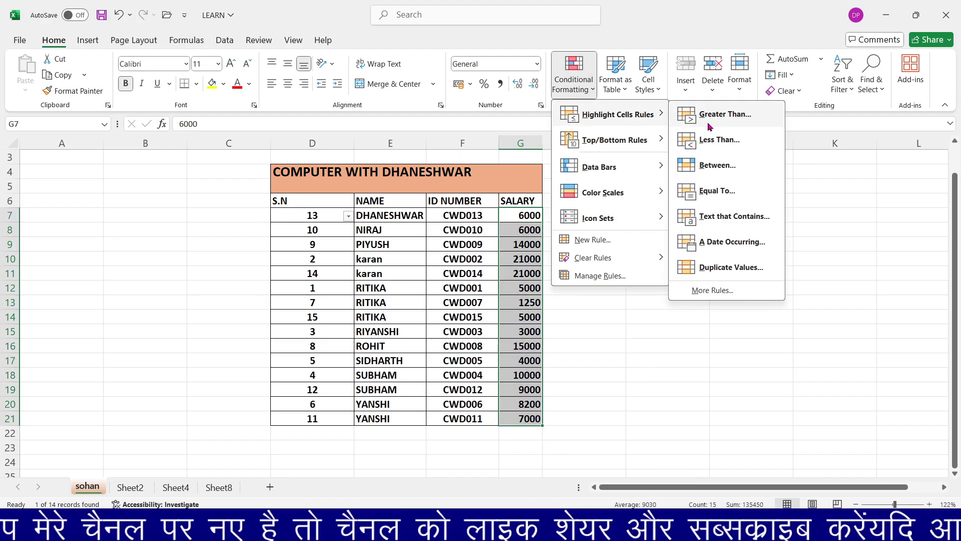
click(710, 121)
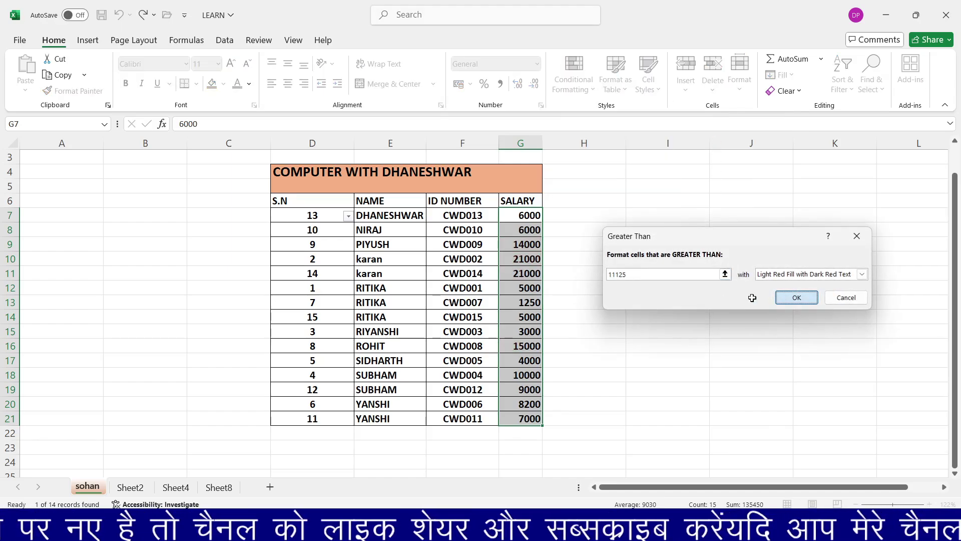
click(792, 296)
click(573, 304)
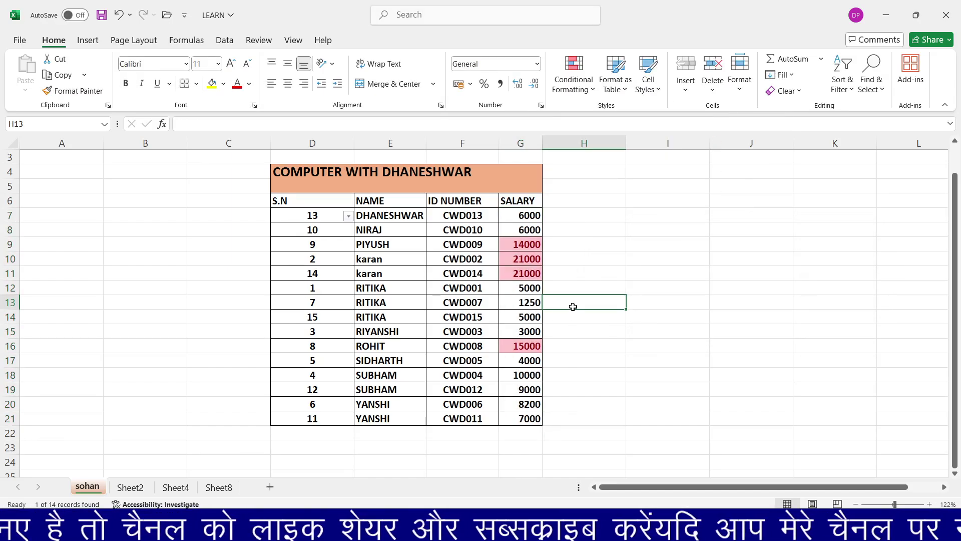
Select the cells with conditional formatting on the sheet and narrow that selection to the ones containing constants
click(871, 90)
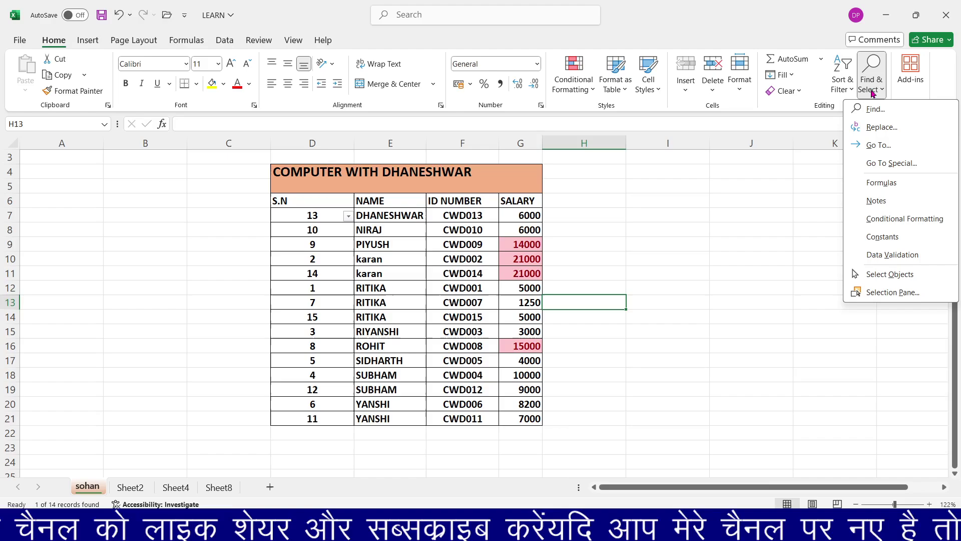
click(879, 218)
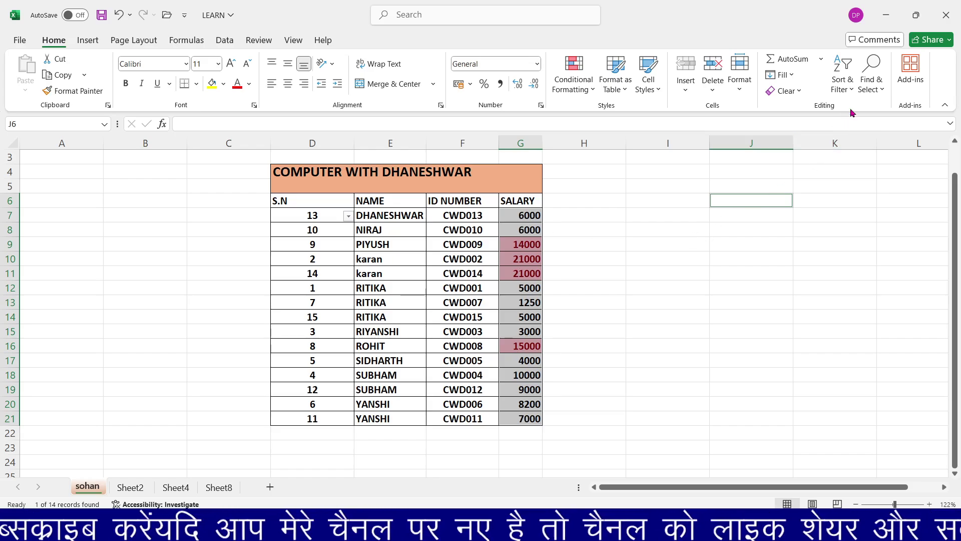
click(870, 92)
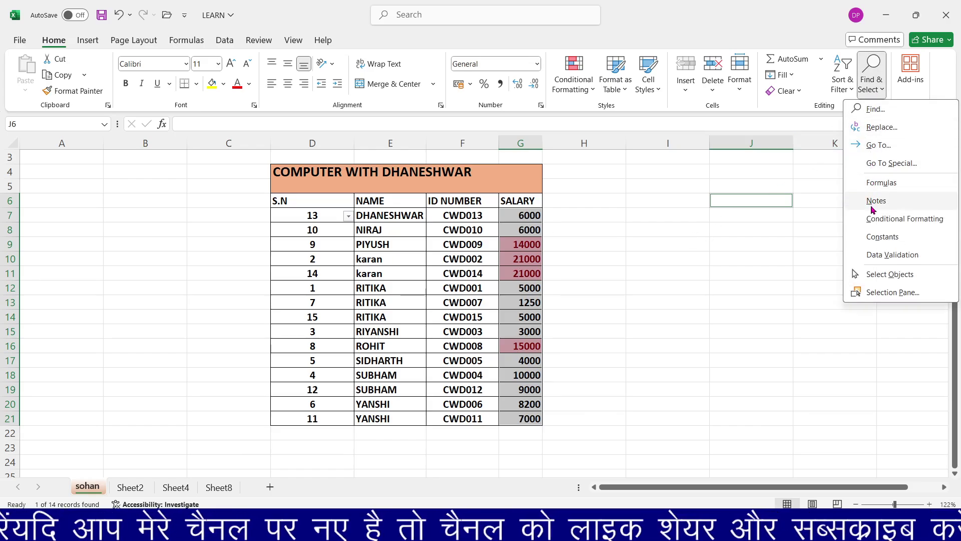
click(883, 237)
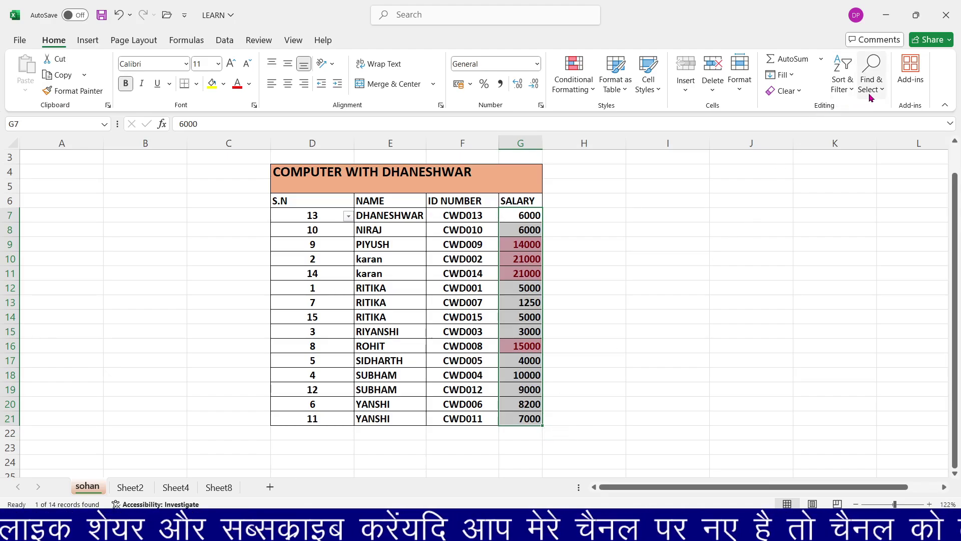
Search the selected SALARY cells G7:G21 for data validation
click(872, 75)
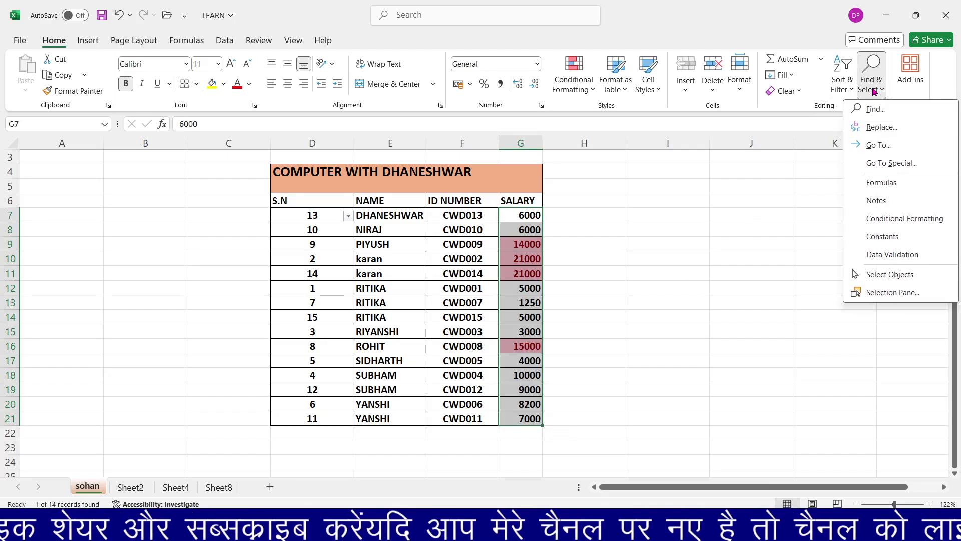
click(862, 256)
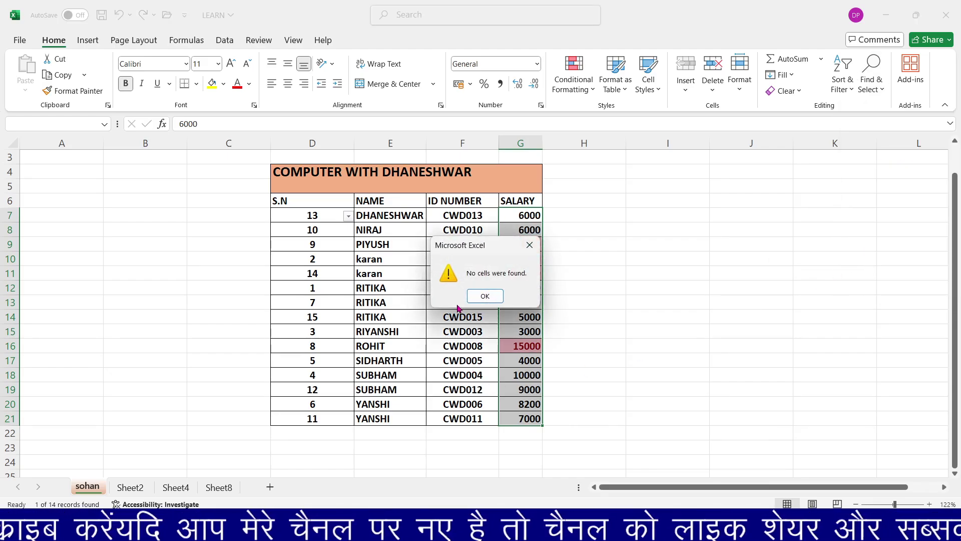
click(485, 296)
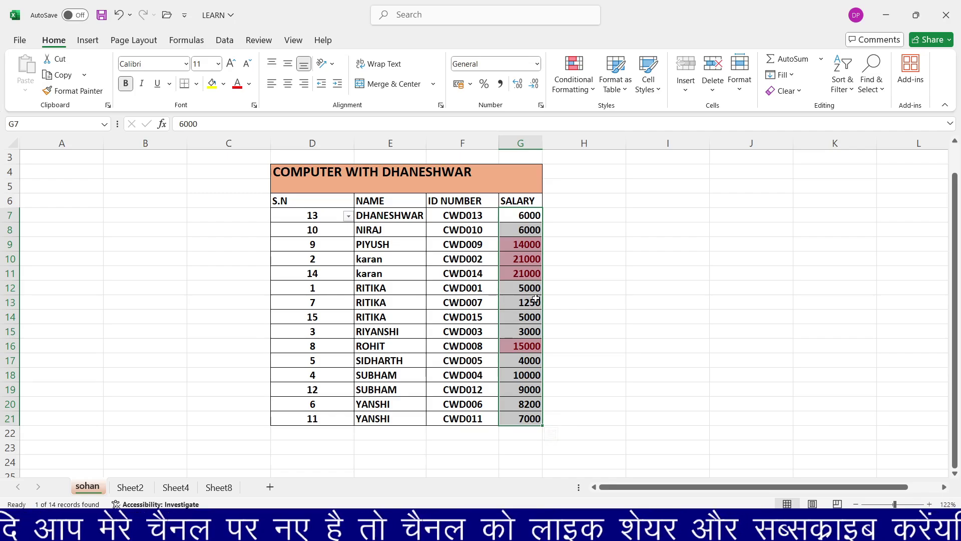
click(874, 95)
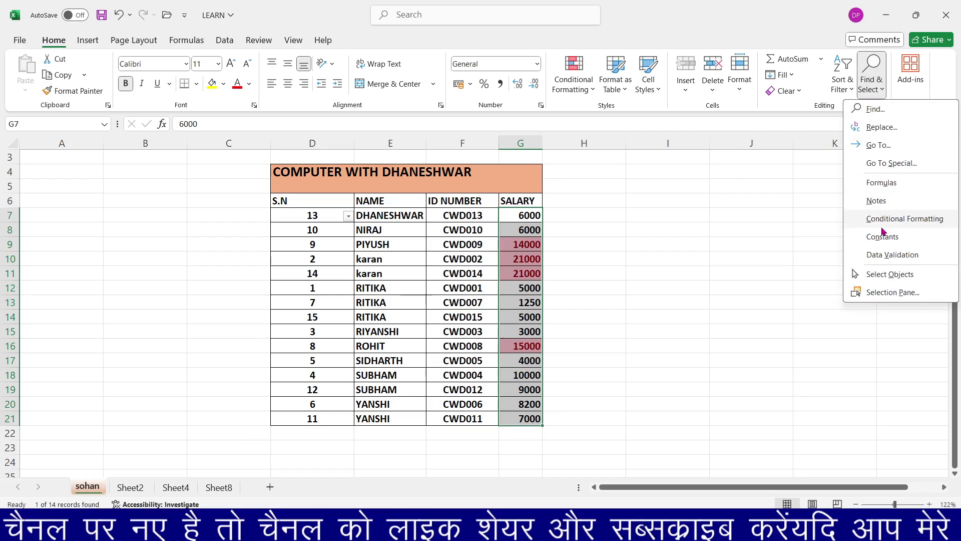
click(861, 275)
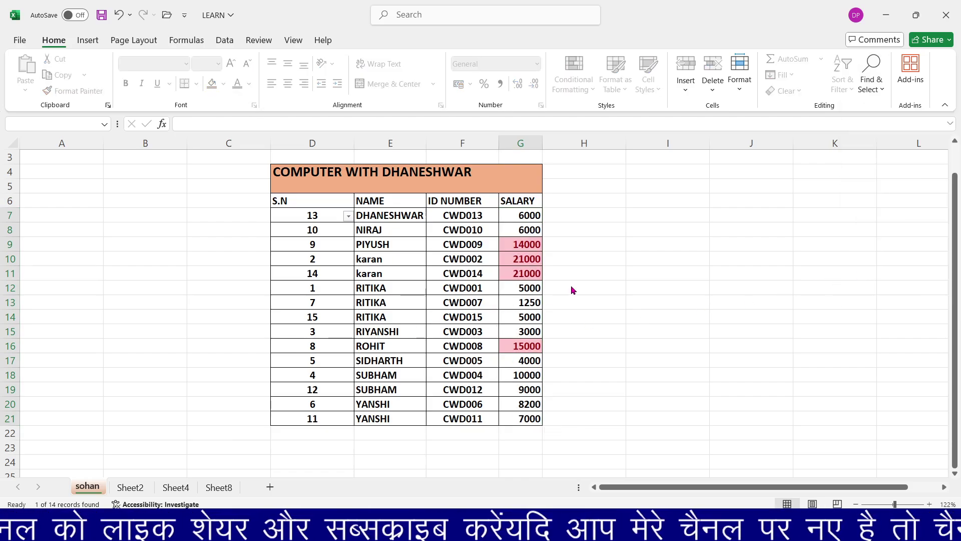
click(627, 303)
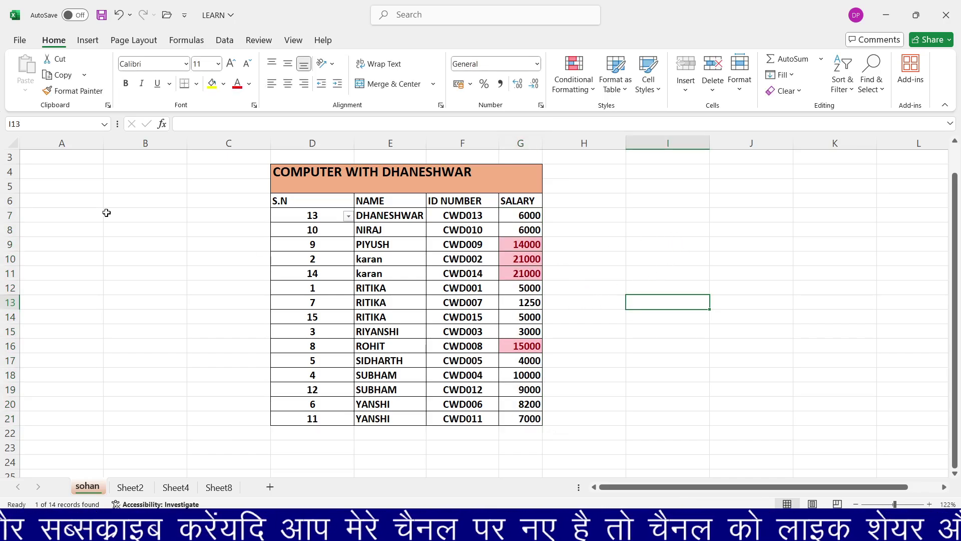
Draw a single-corner-snipped rectangle about 2.22 cm high and 1.86 cm wide over cells I7:I11, beside the table, and deselect it
click(88, 41)
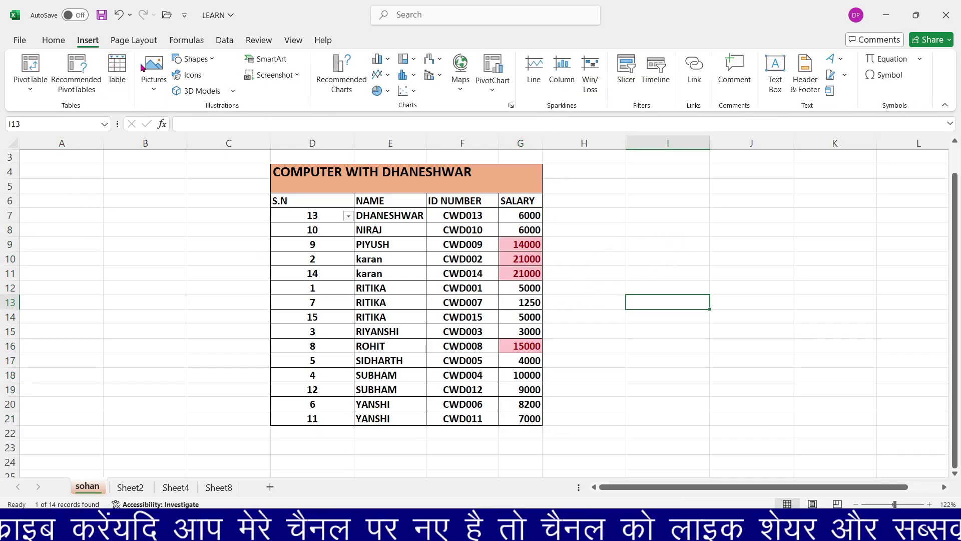
click(192, 59)
click(211, 189)
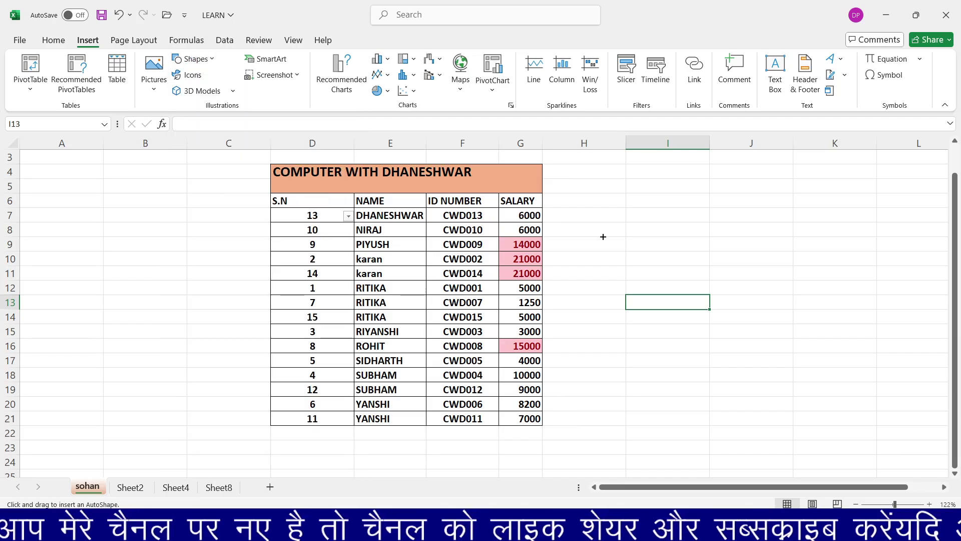
drag(629, 215, 683, 279)
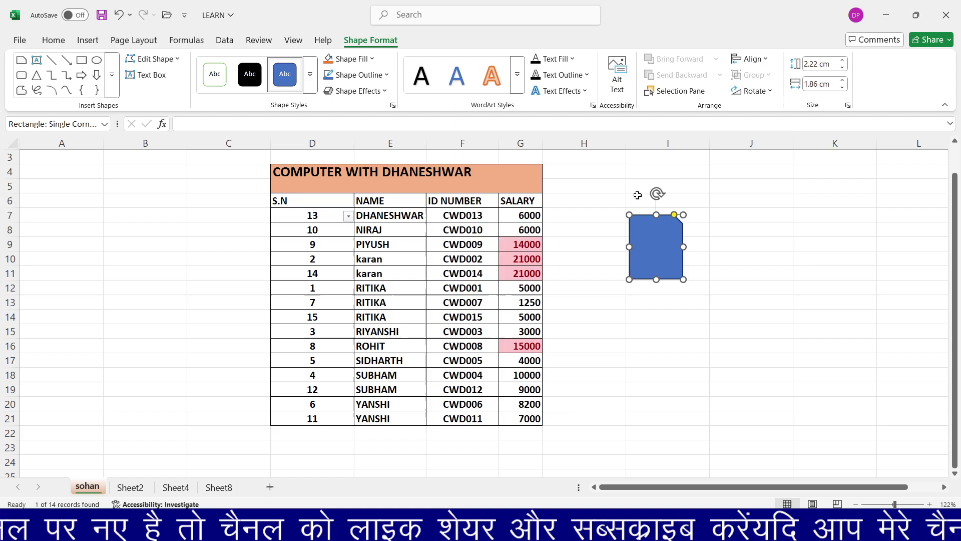
click(391, 239)
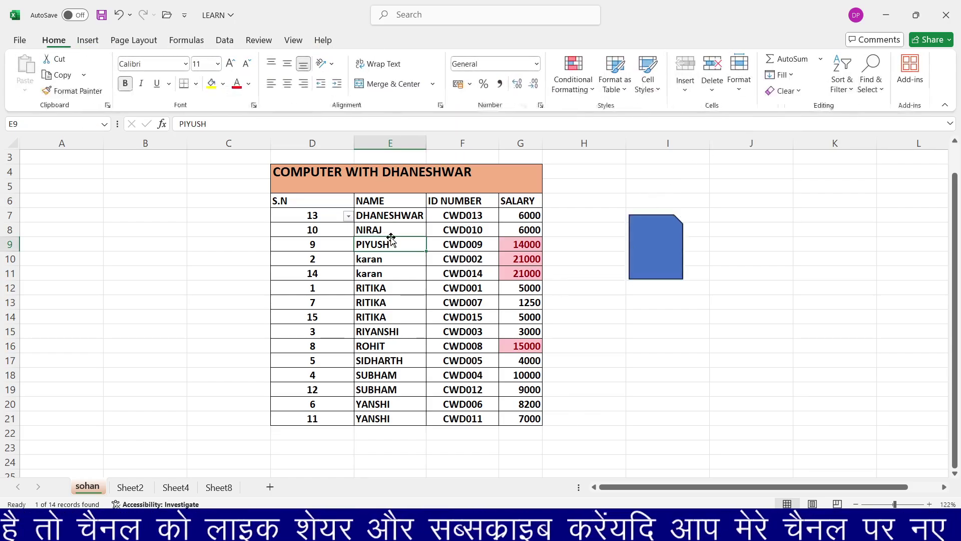
Turn on Select Objects mode, and hide and reshow the snipped rectangle using the Selection Pane
click(871, 75)
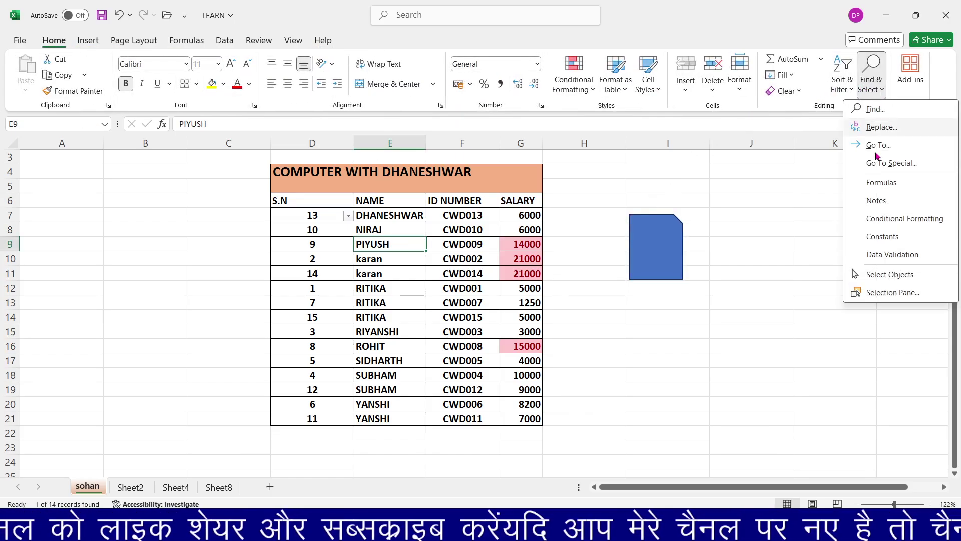
click(877, 274)
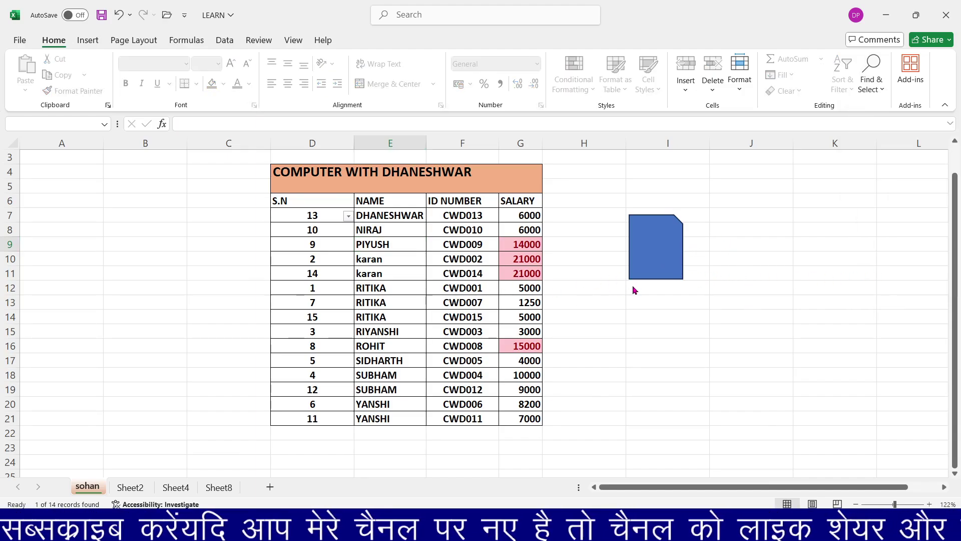
click(872, 85)
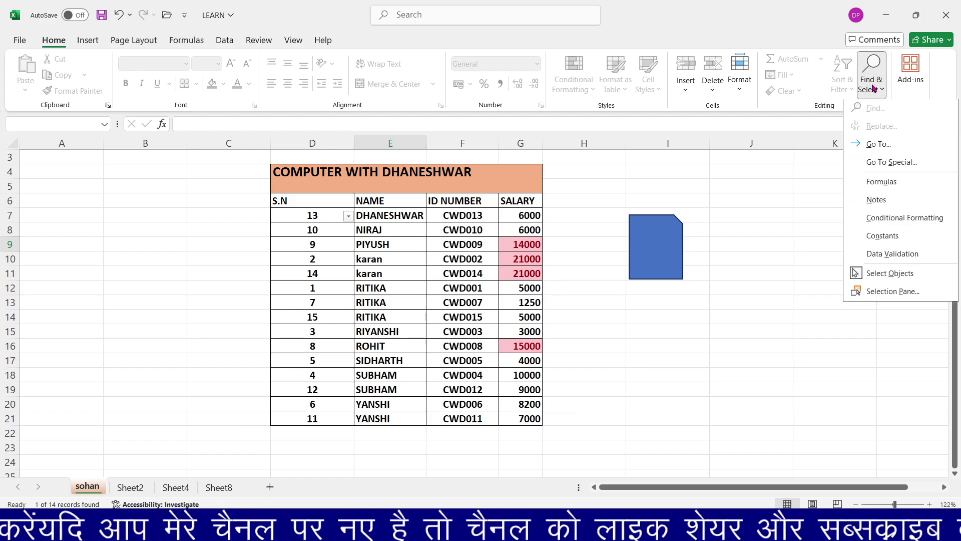
click(881, 296)
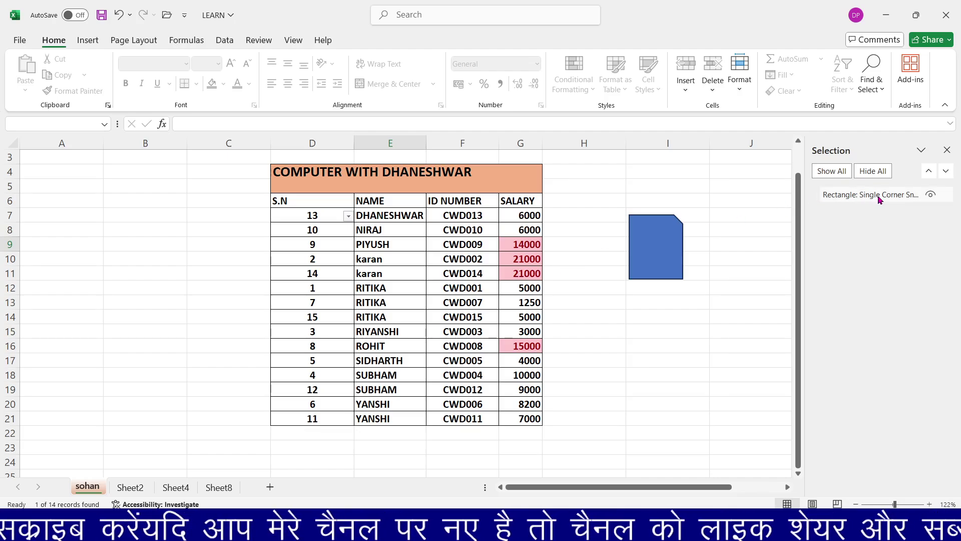
click(930, 196)
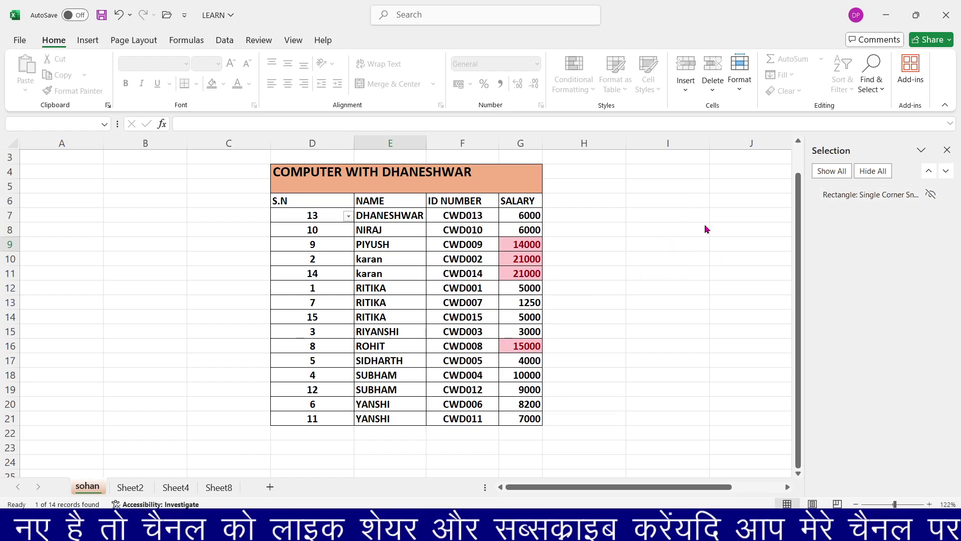
click(930, 195)
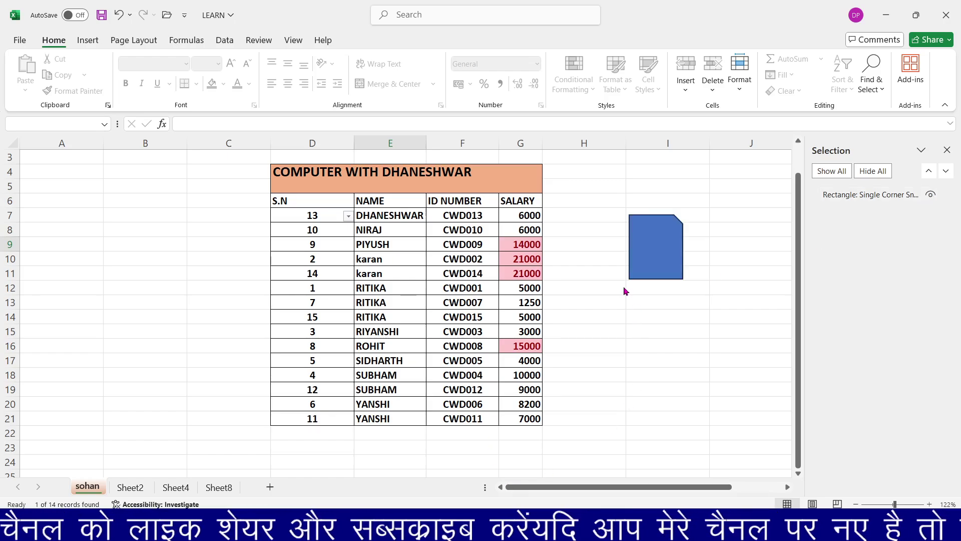
click(946, 154)
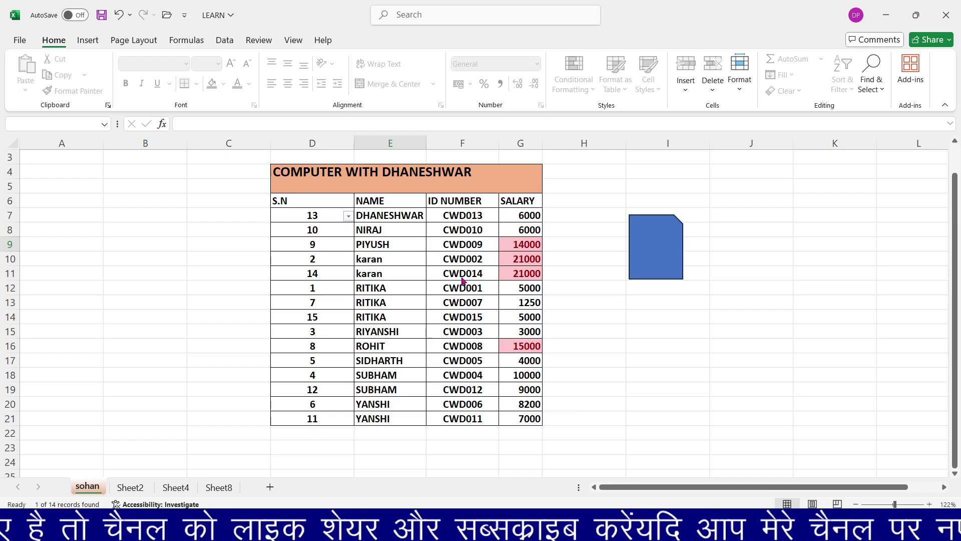
Leave Select Objects mode and select the snipped rectangle beside the table
click(880, 89)
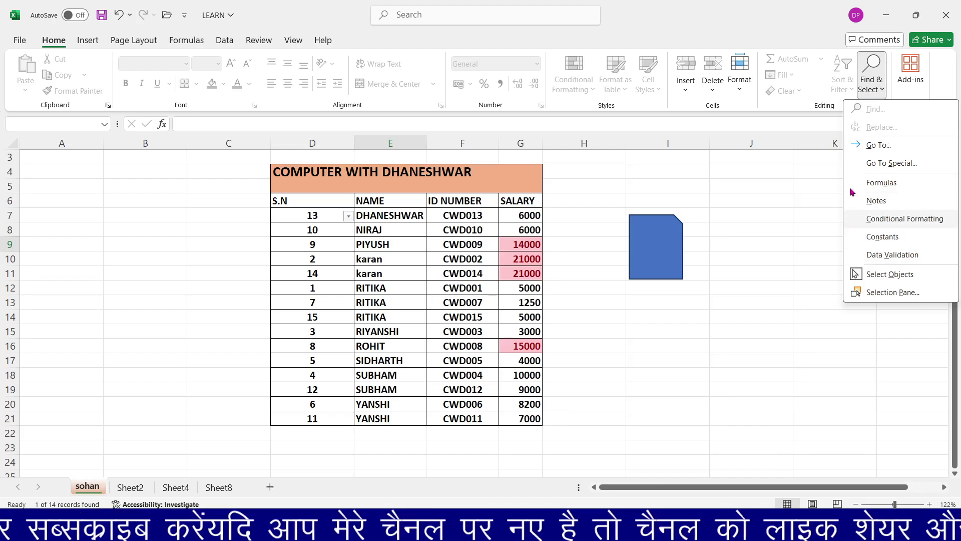
click(499, 282)
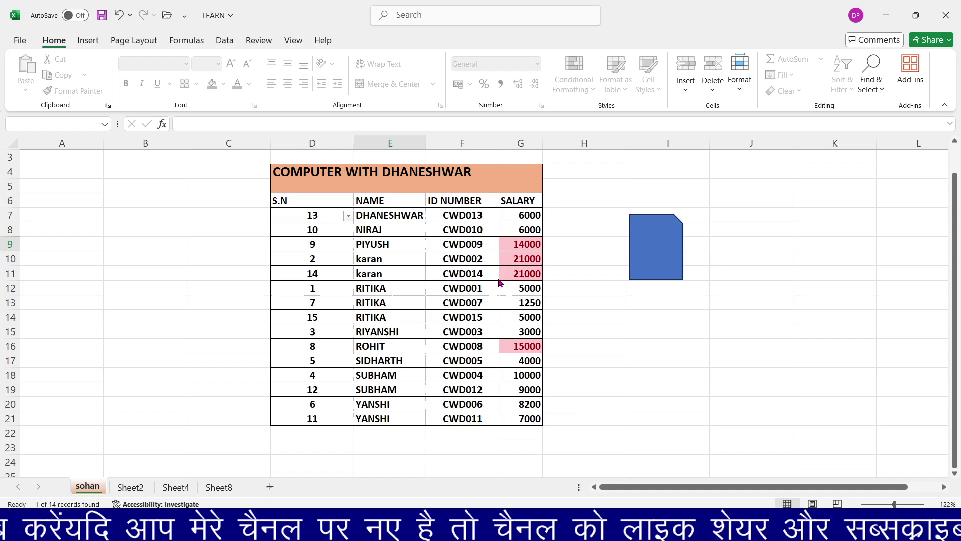
click(498, 280)
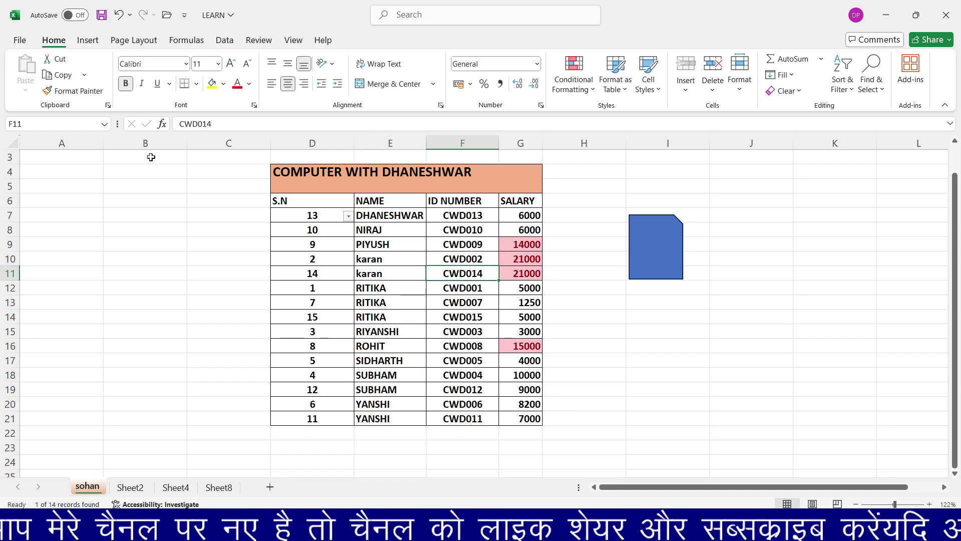
click(638, 253)
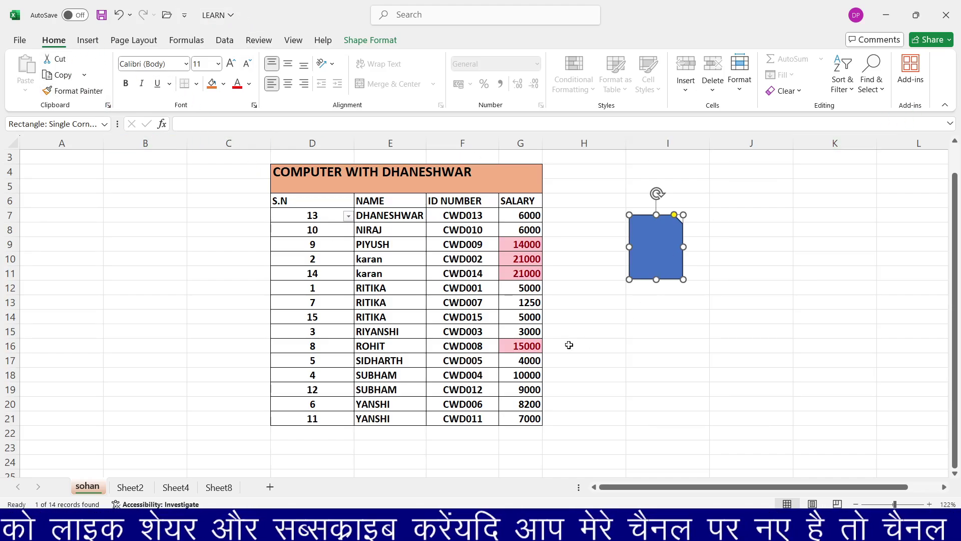
Display the Insert commands
click(88, 40)
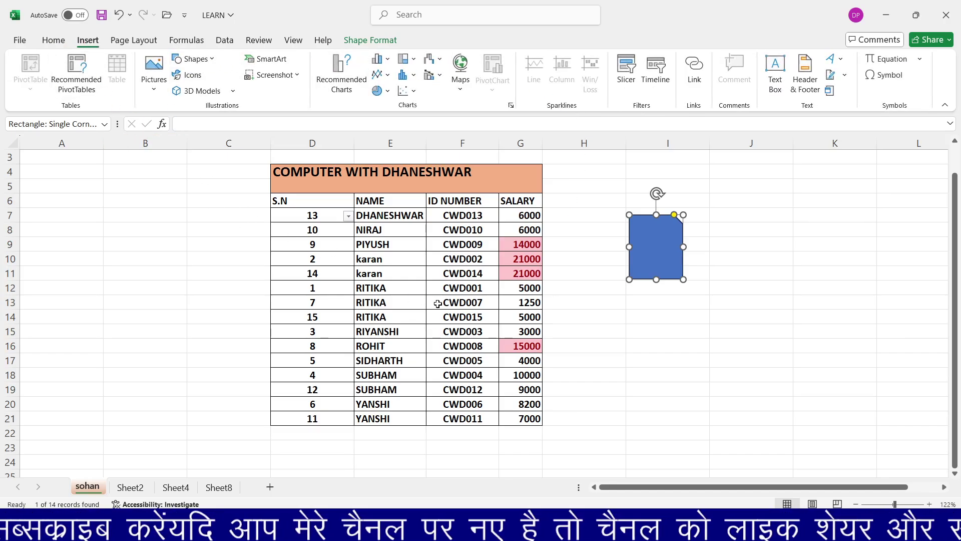